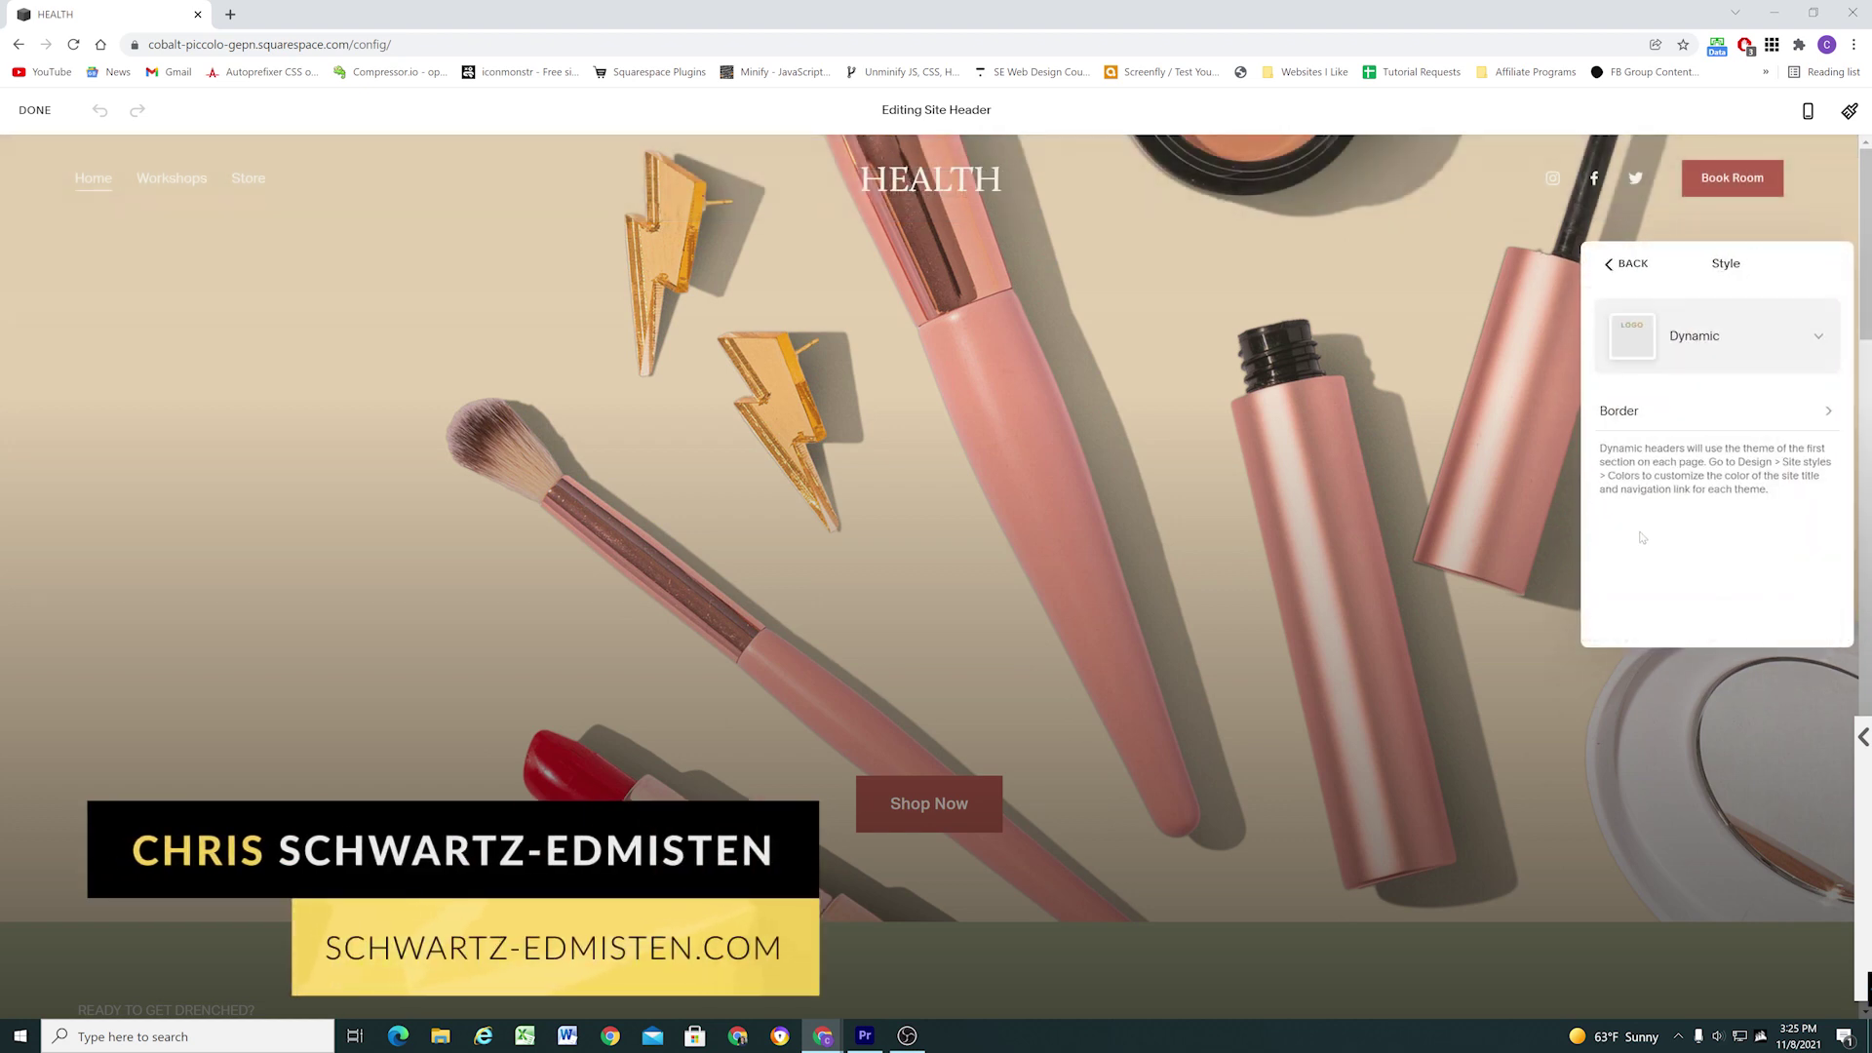
Expand the header Style dropdown to see the Solid, Gradient, Theme and Dynamic options.
left_click(1679, 336)
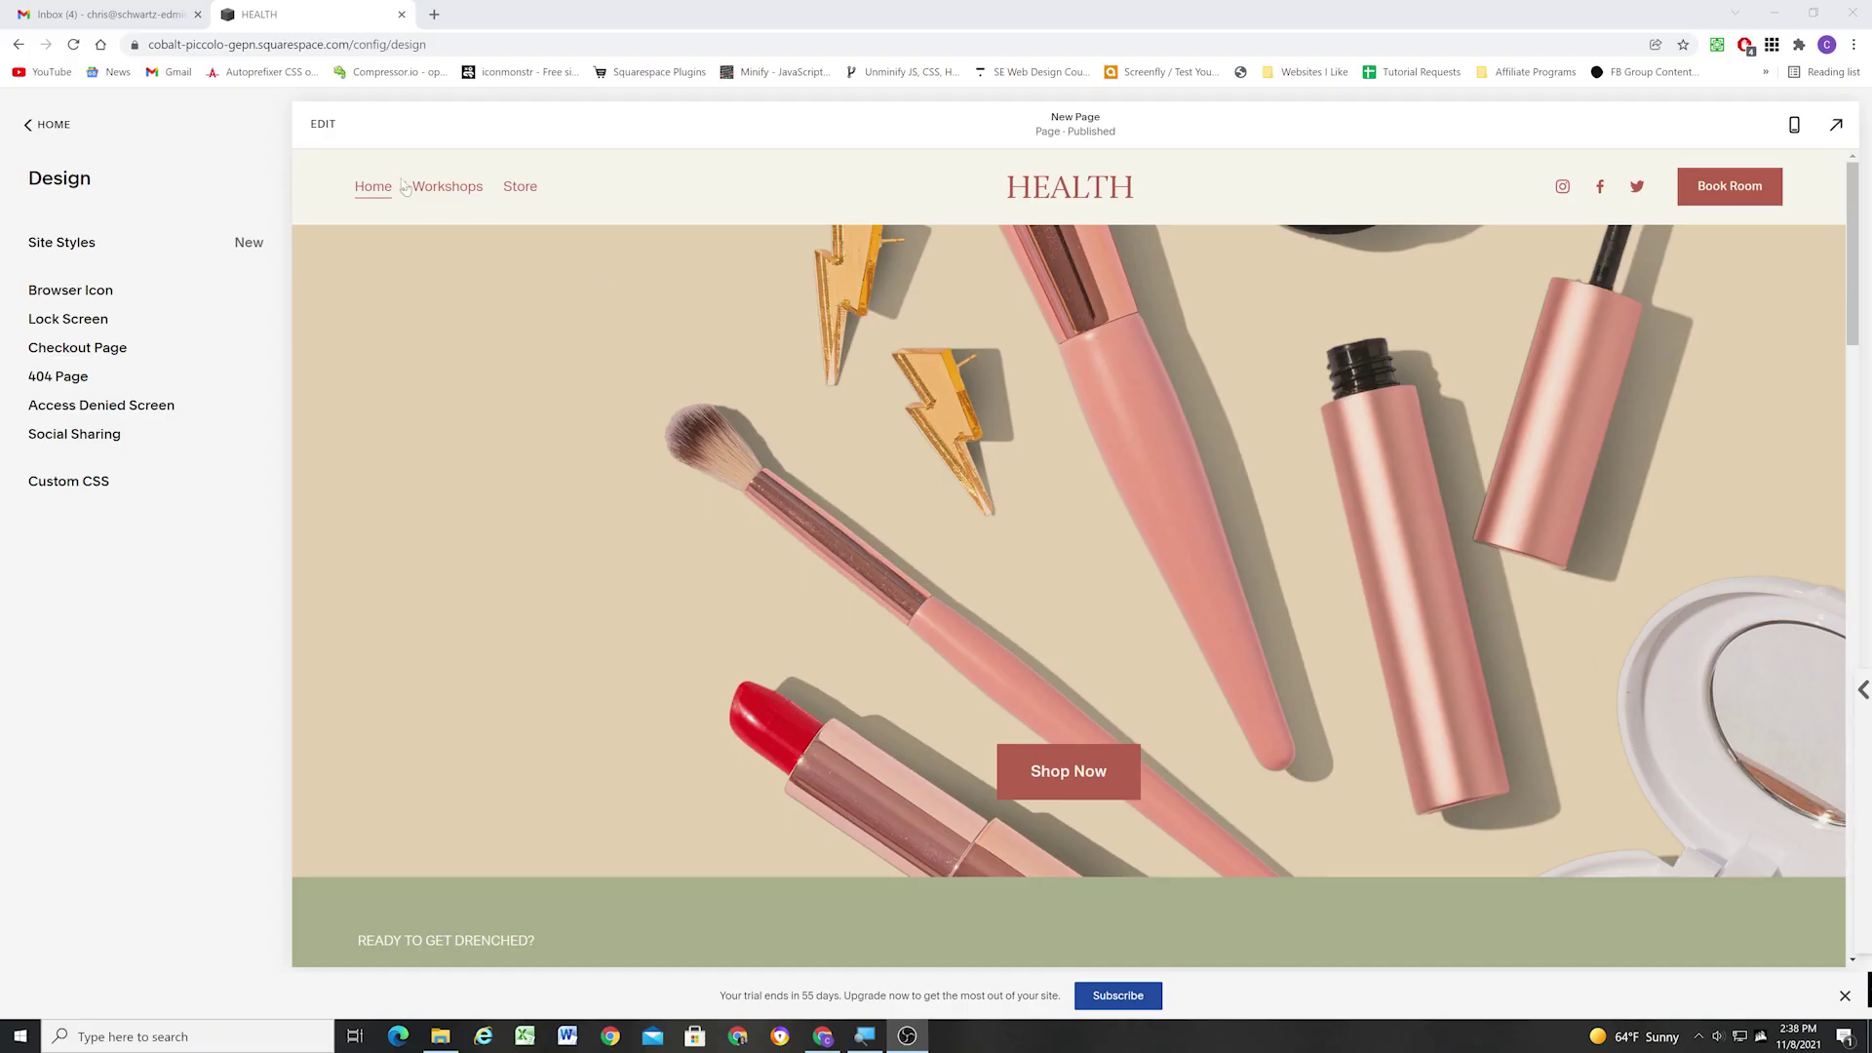
Open the site header's Style settings and keep the Theme style.
mouse_move(757, 196)
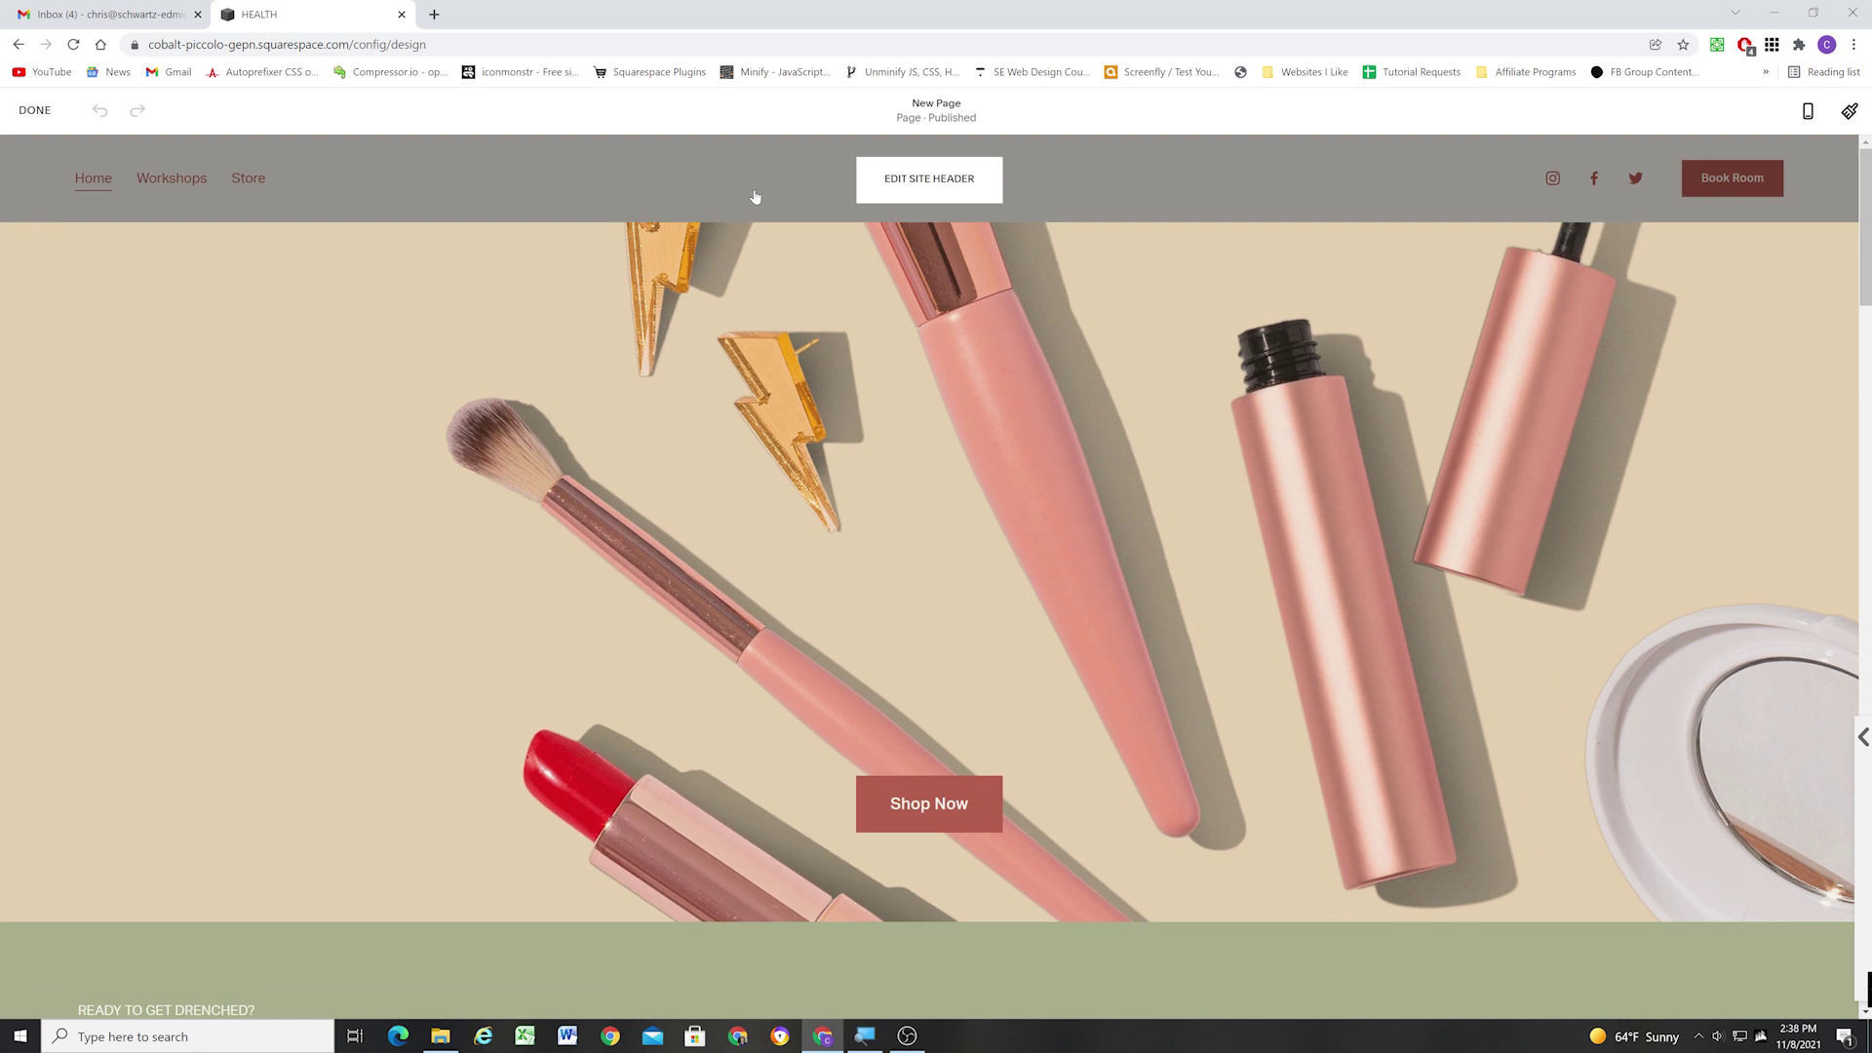
left_click(936, 177)
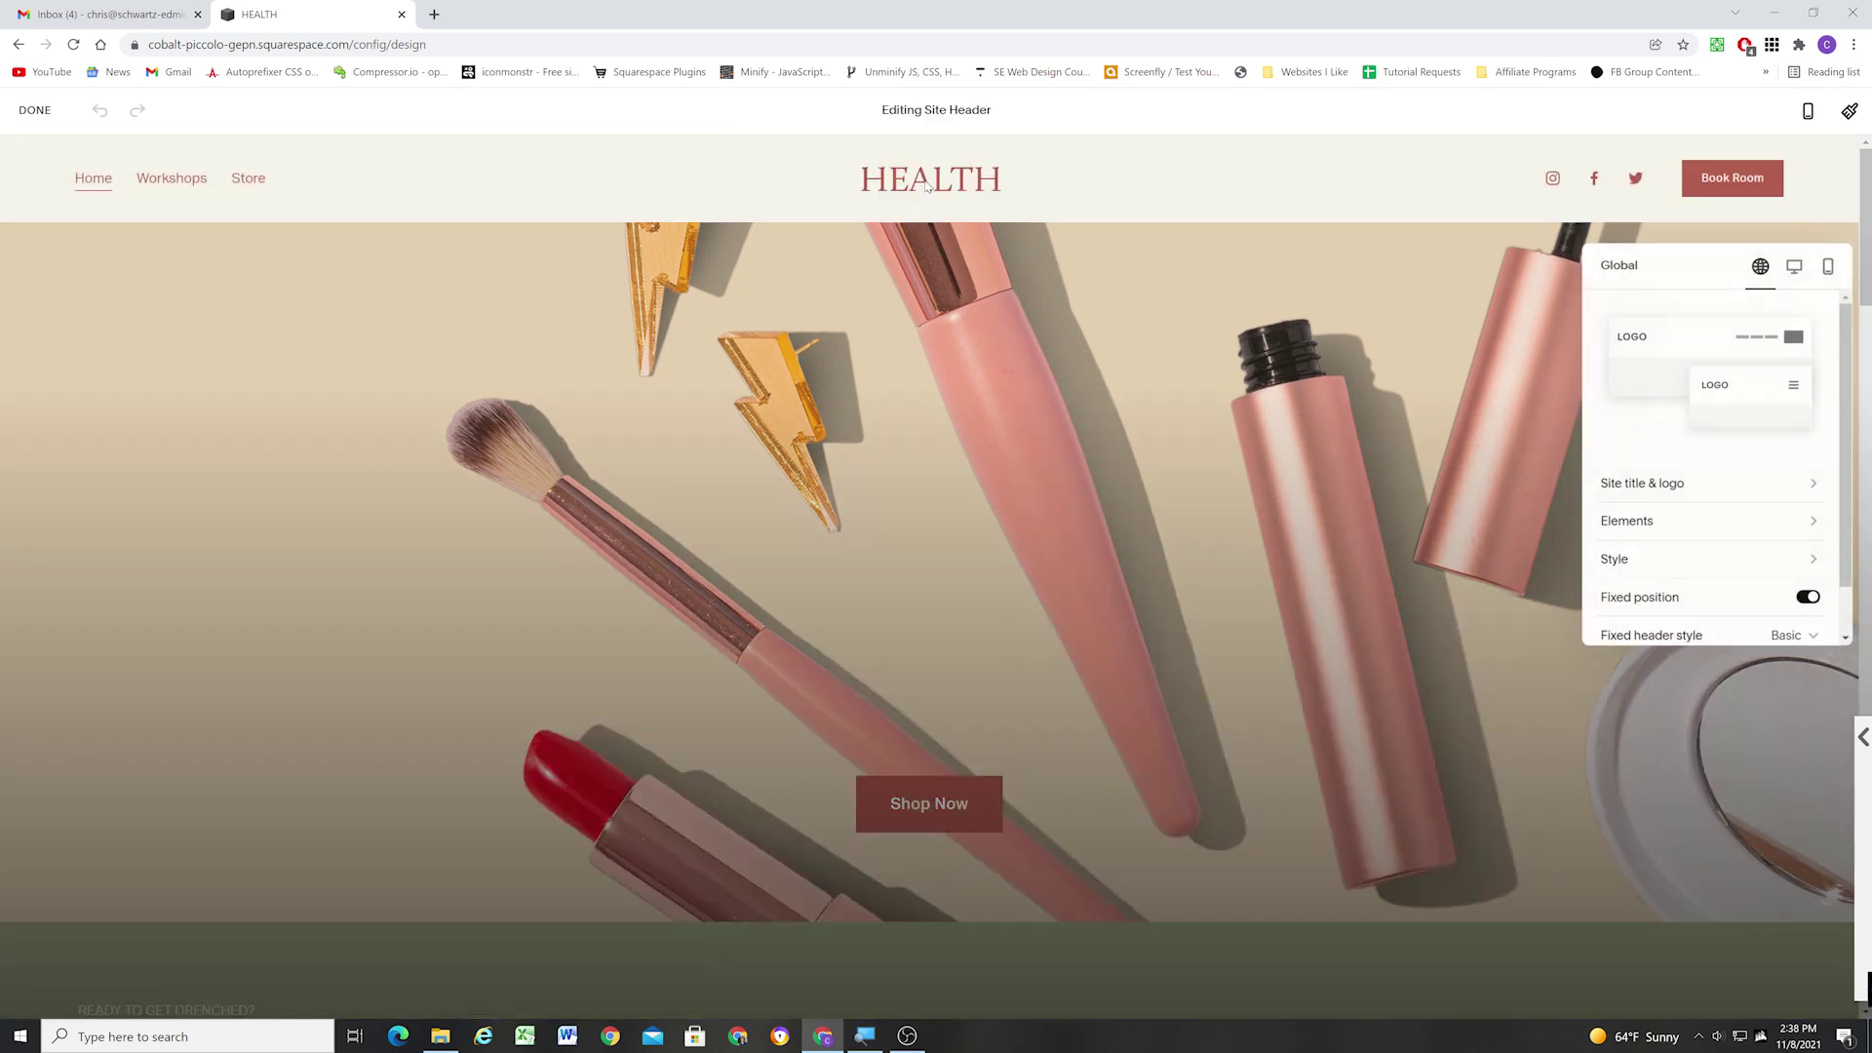
left_click(1625, 563)
left_click(1695, 349)
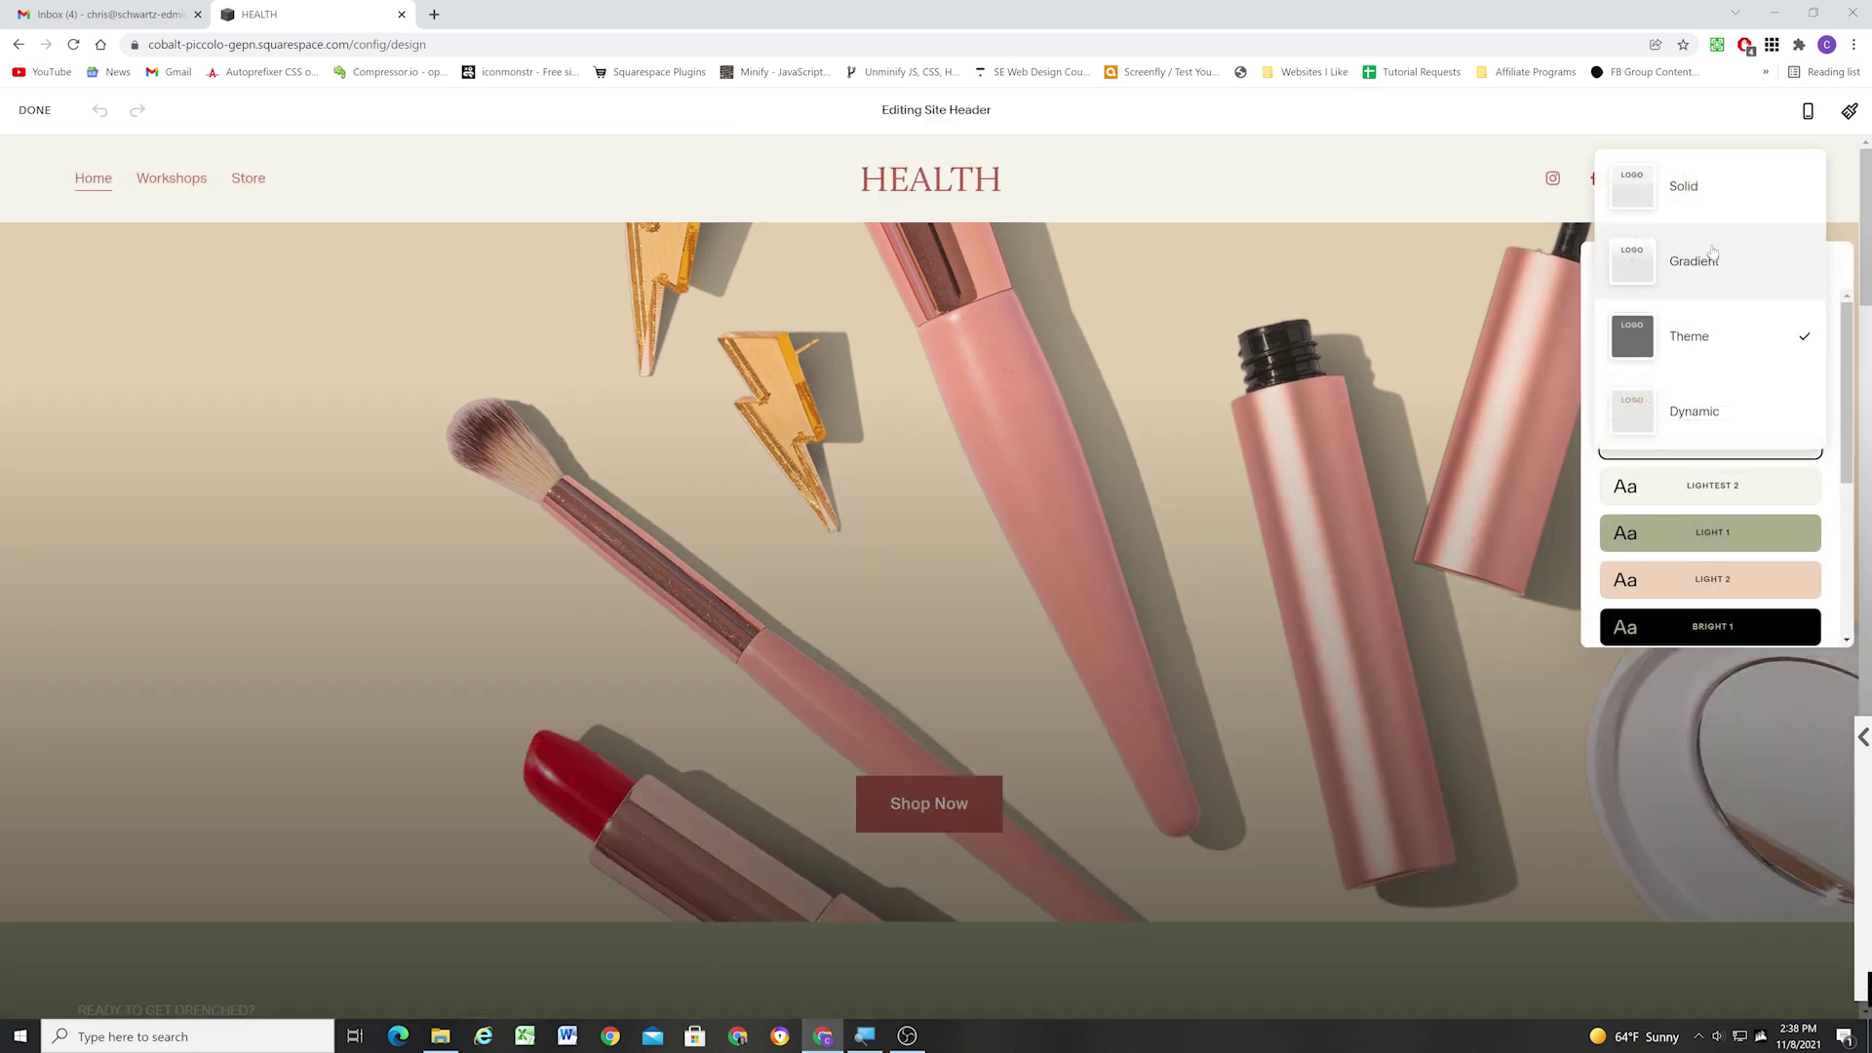
left_click(1707, 338)
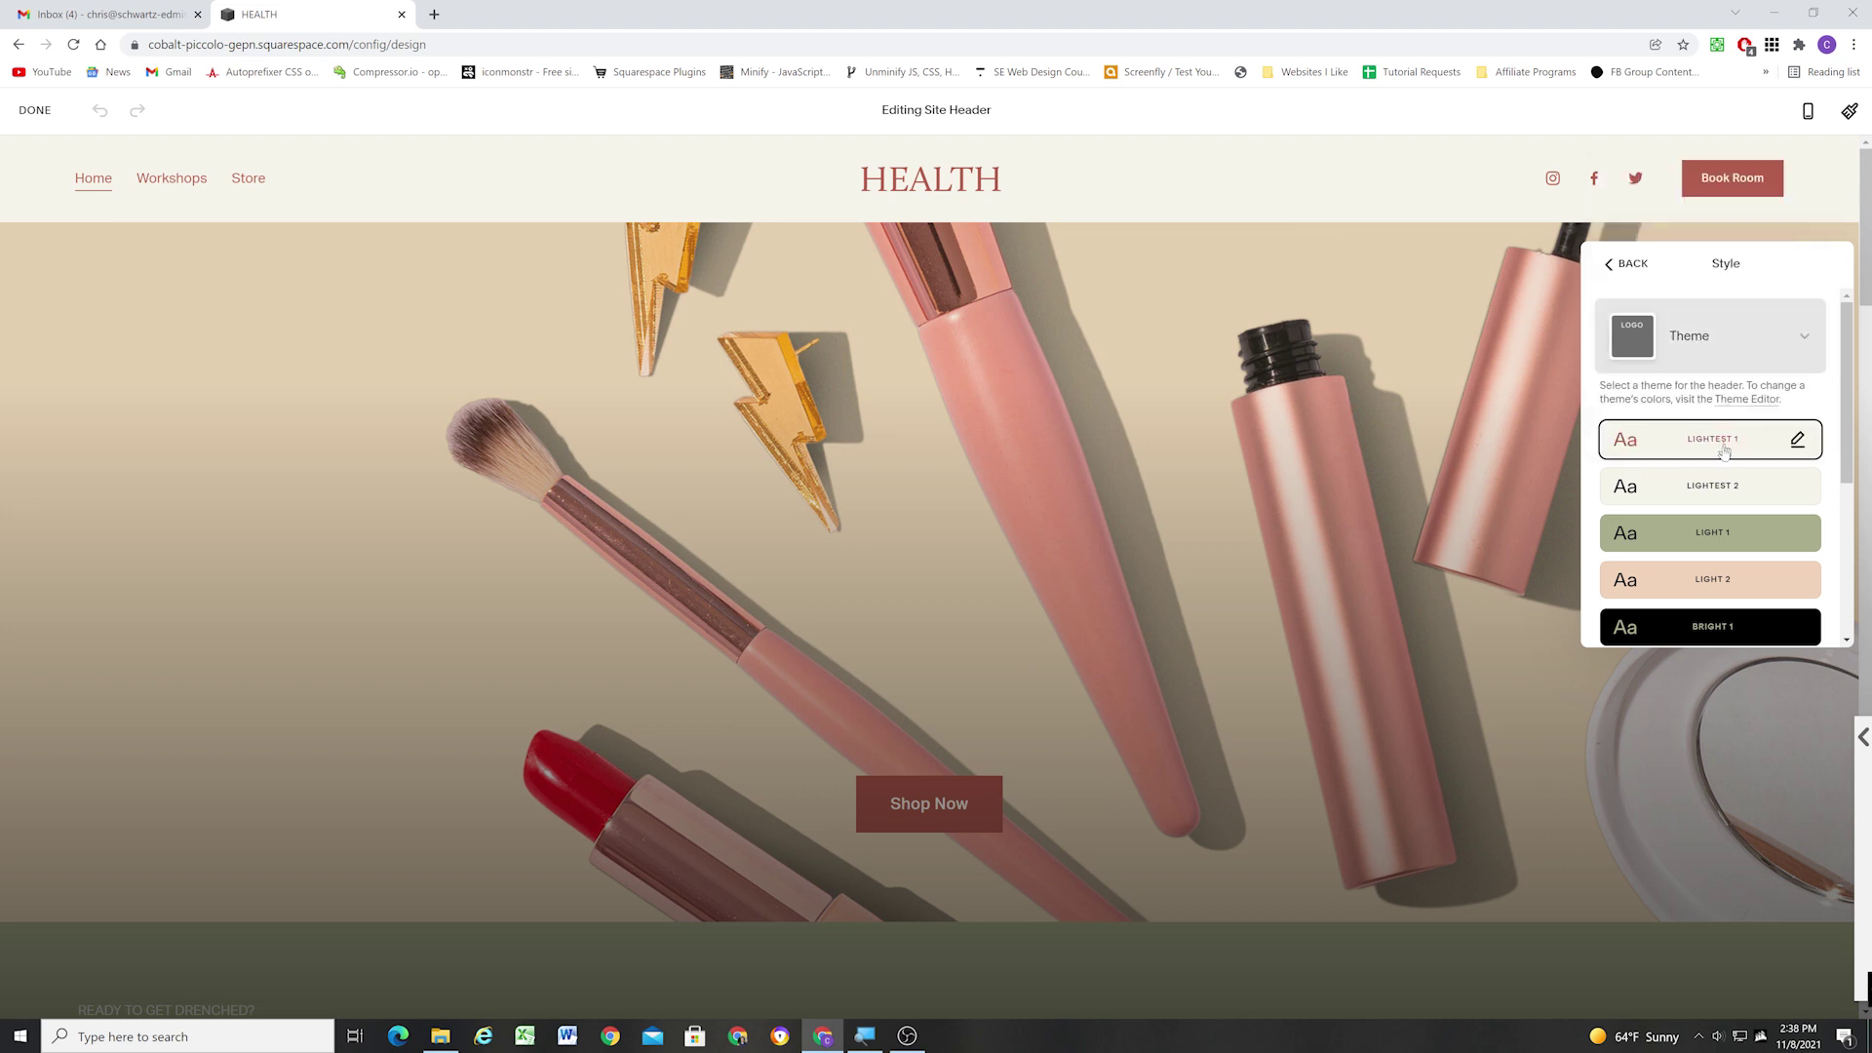
Preview the Light 2 and Light 1 header themes, then return to Lightest 1.
scroll(1713, 489, "down", 1)
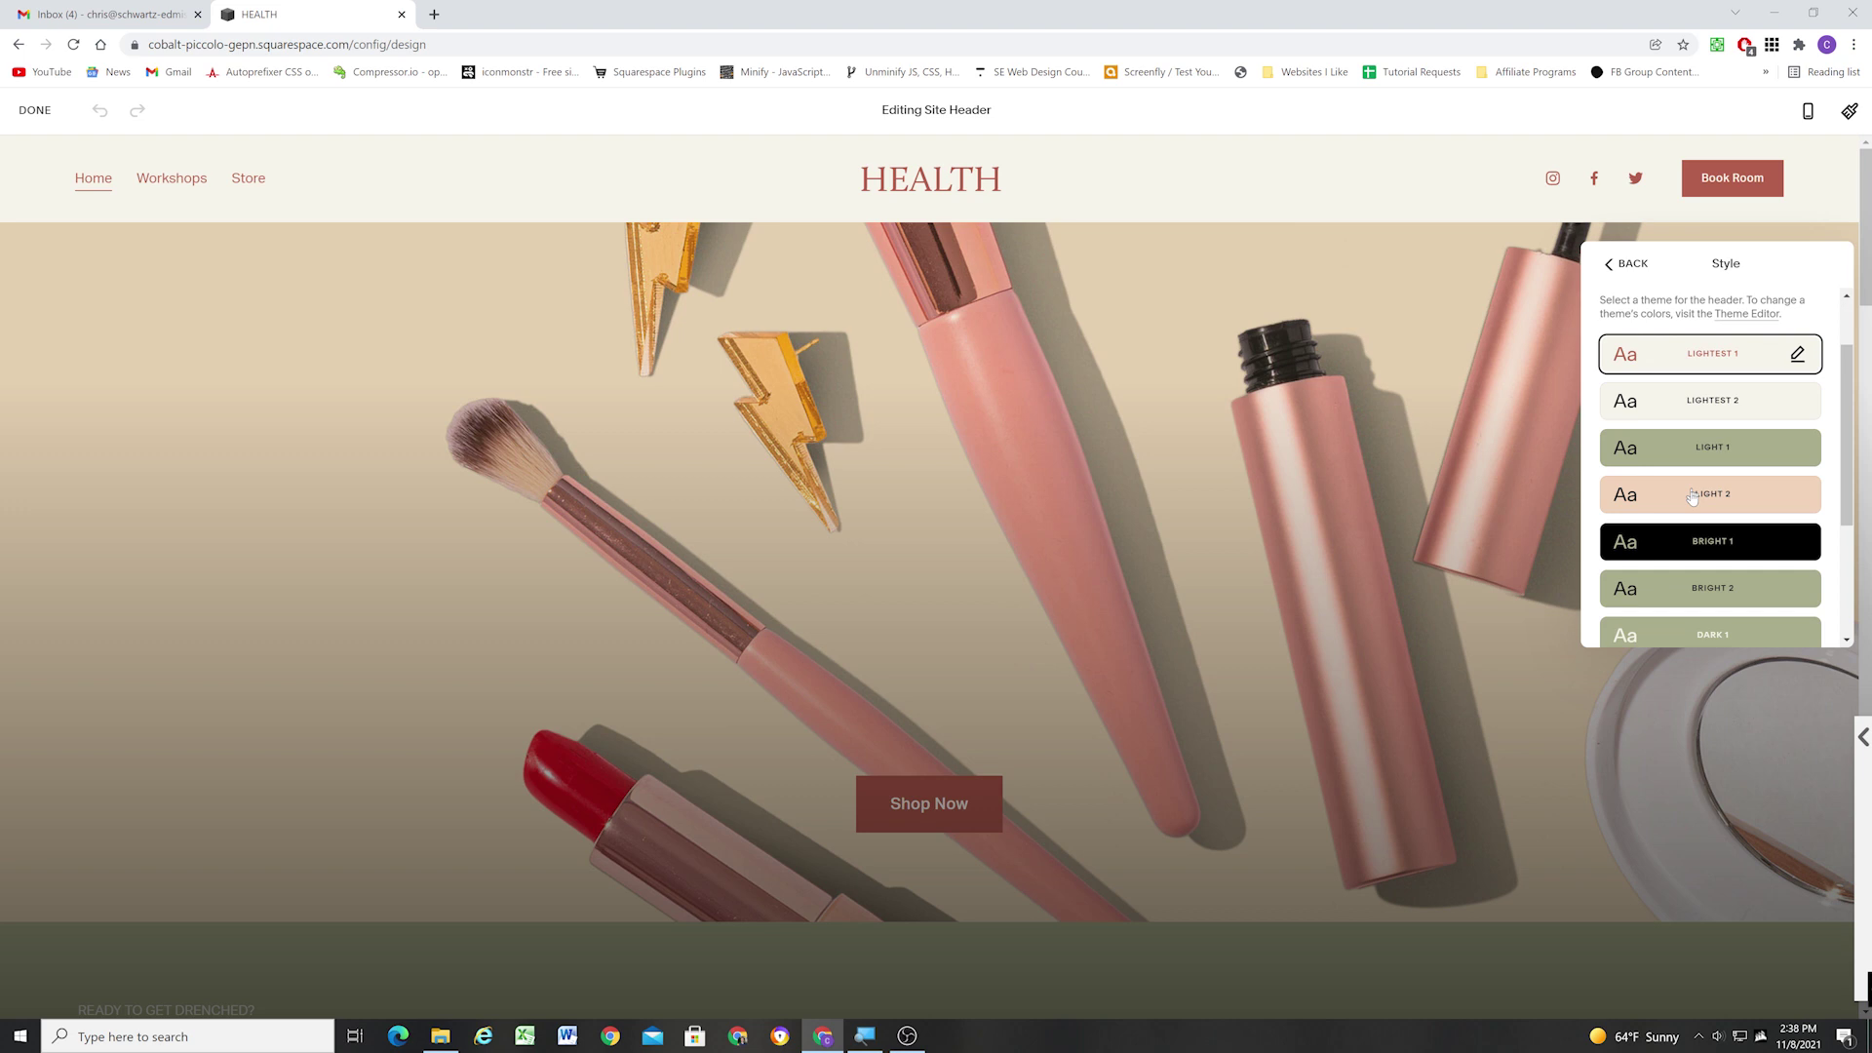
left_click(1692, 499)
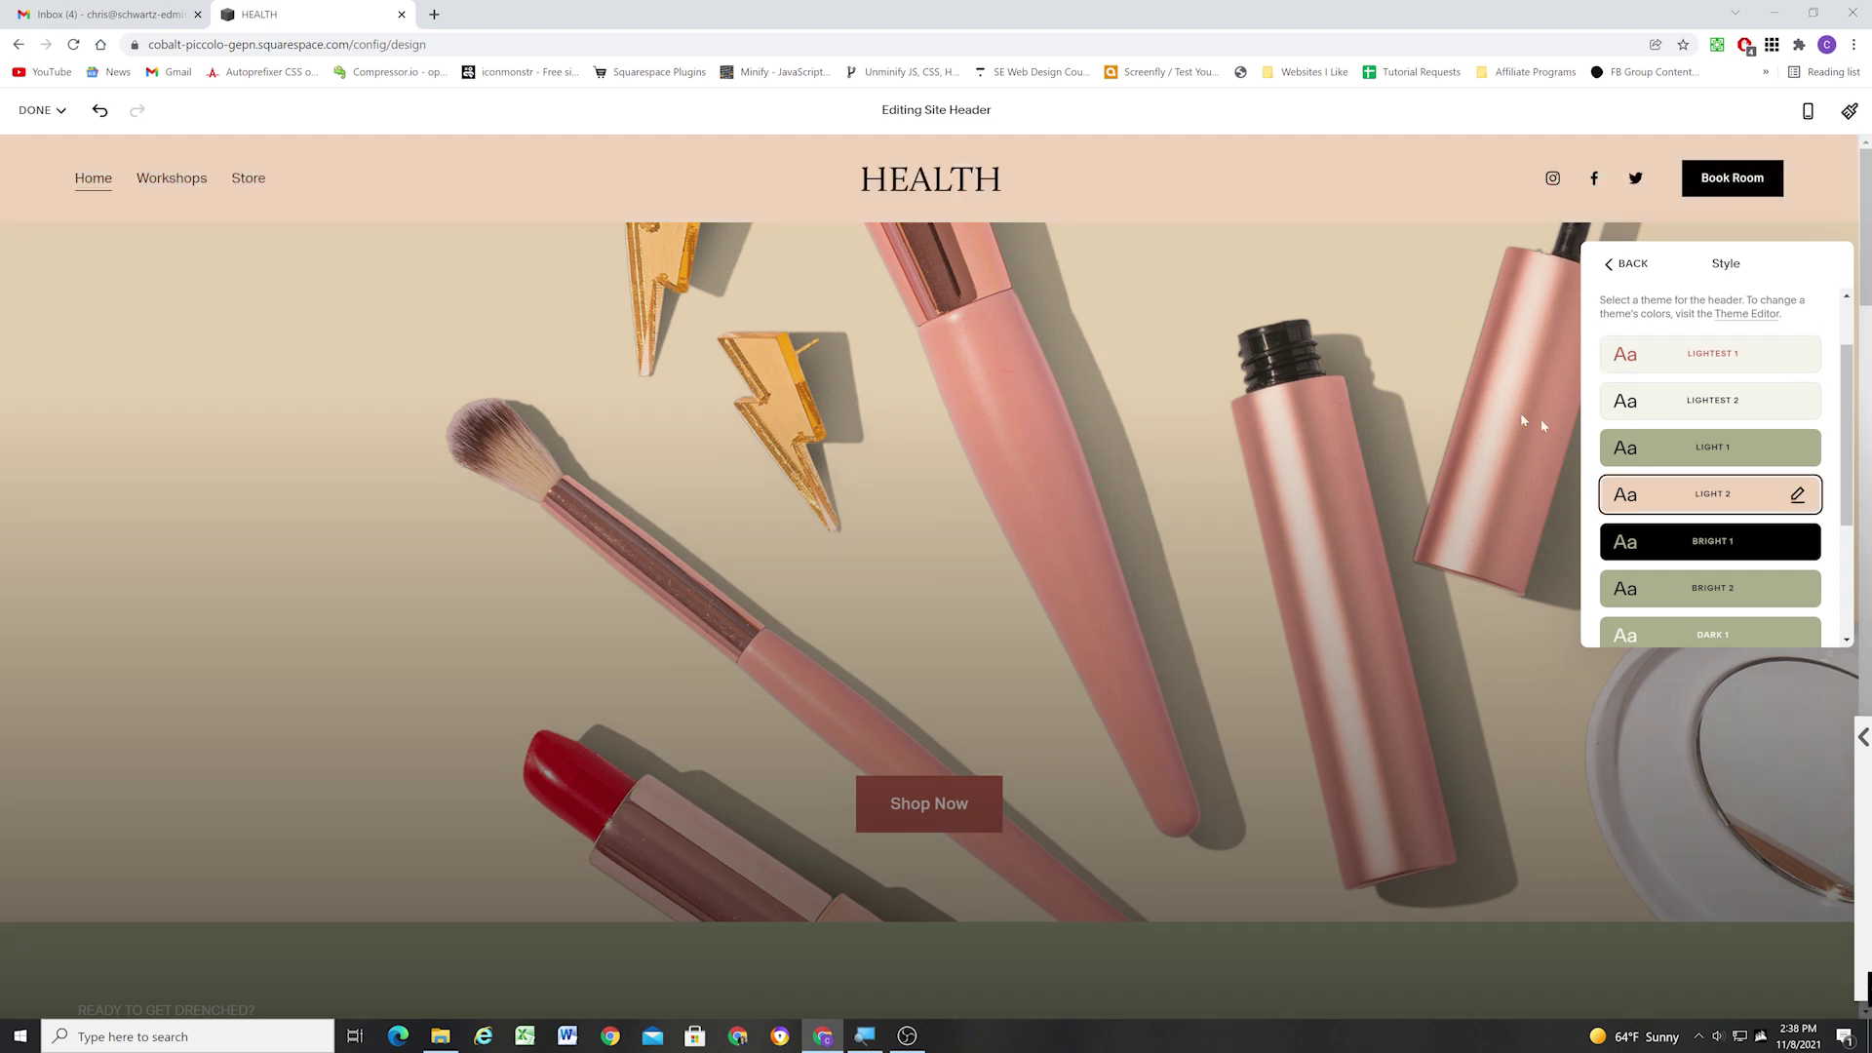
left_click(1668, 450)
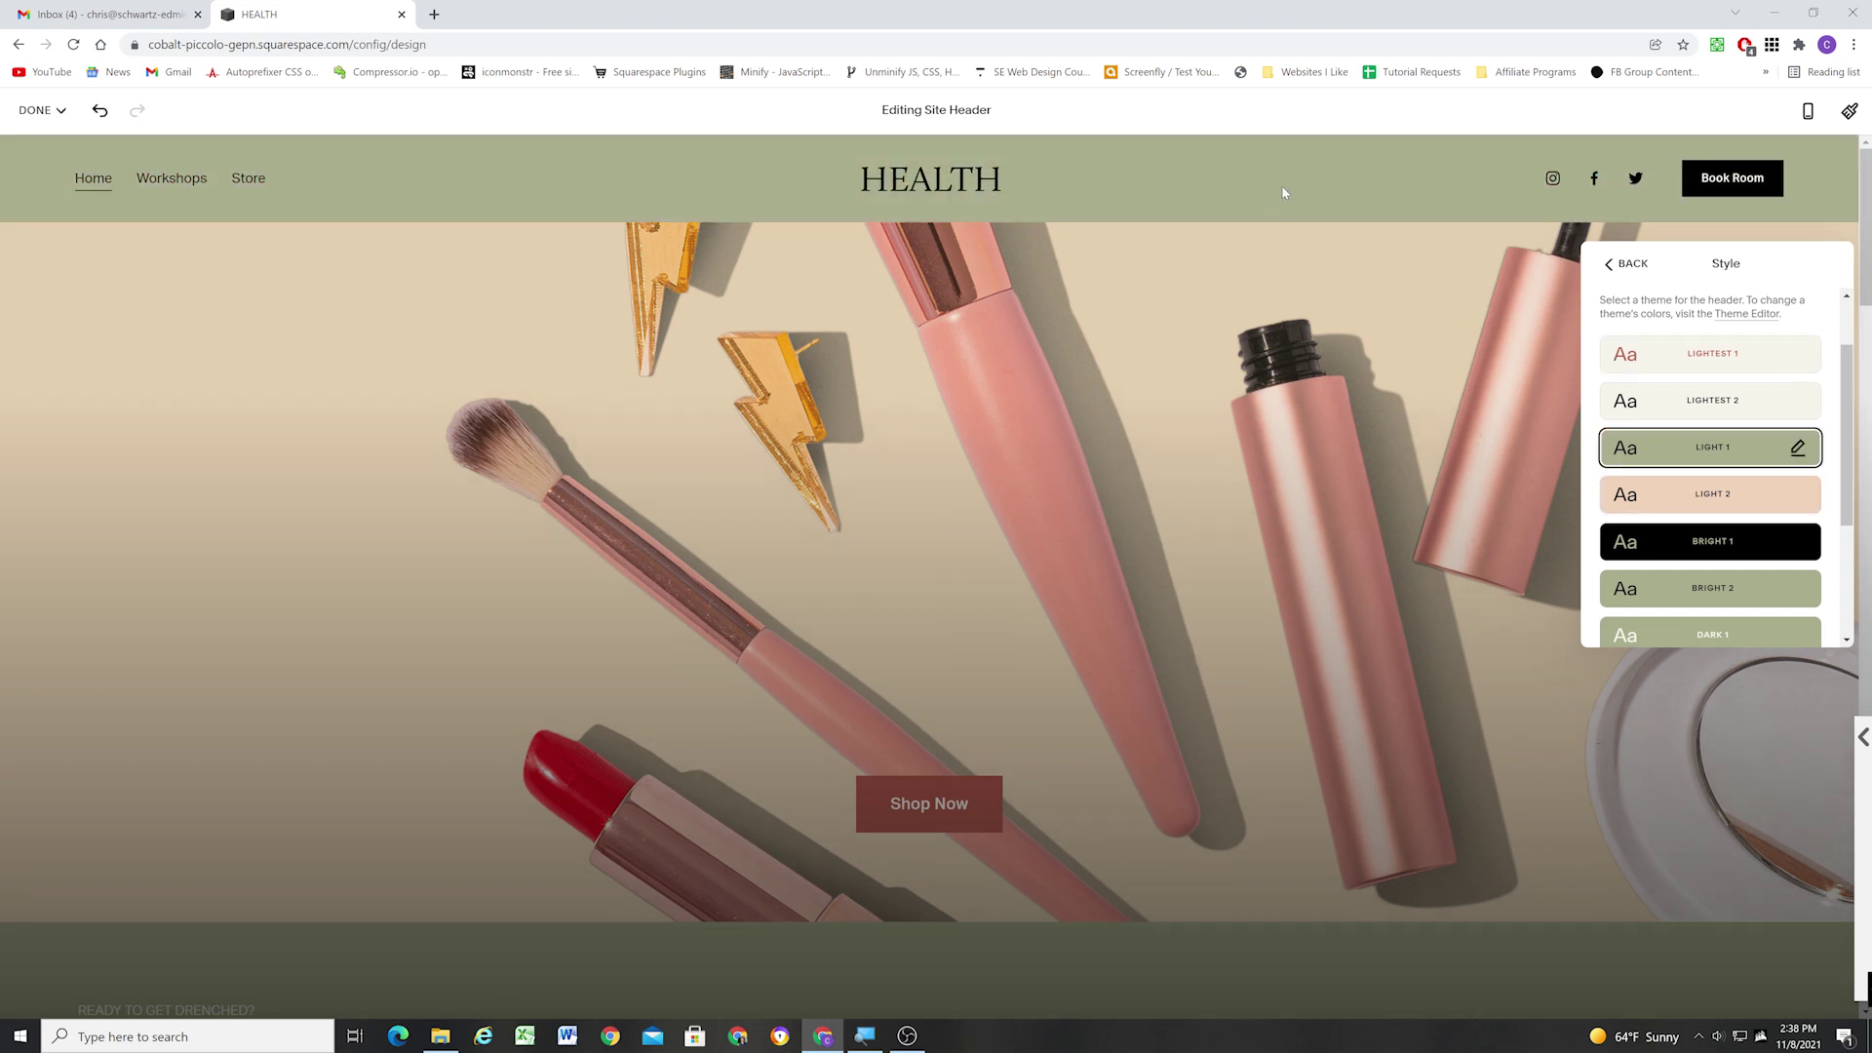
scroll(1677, 437, "up", 2)
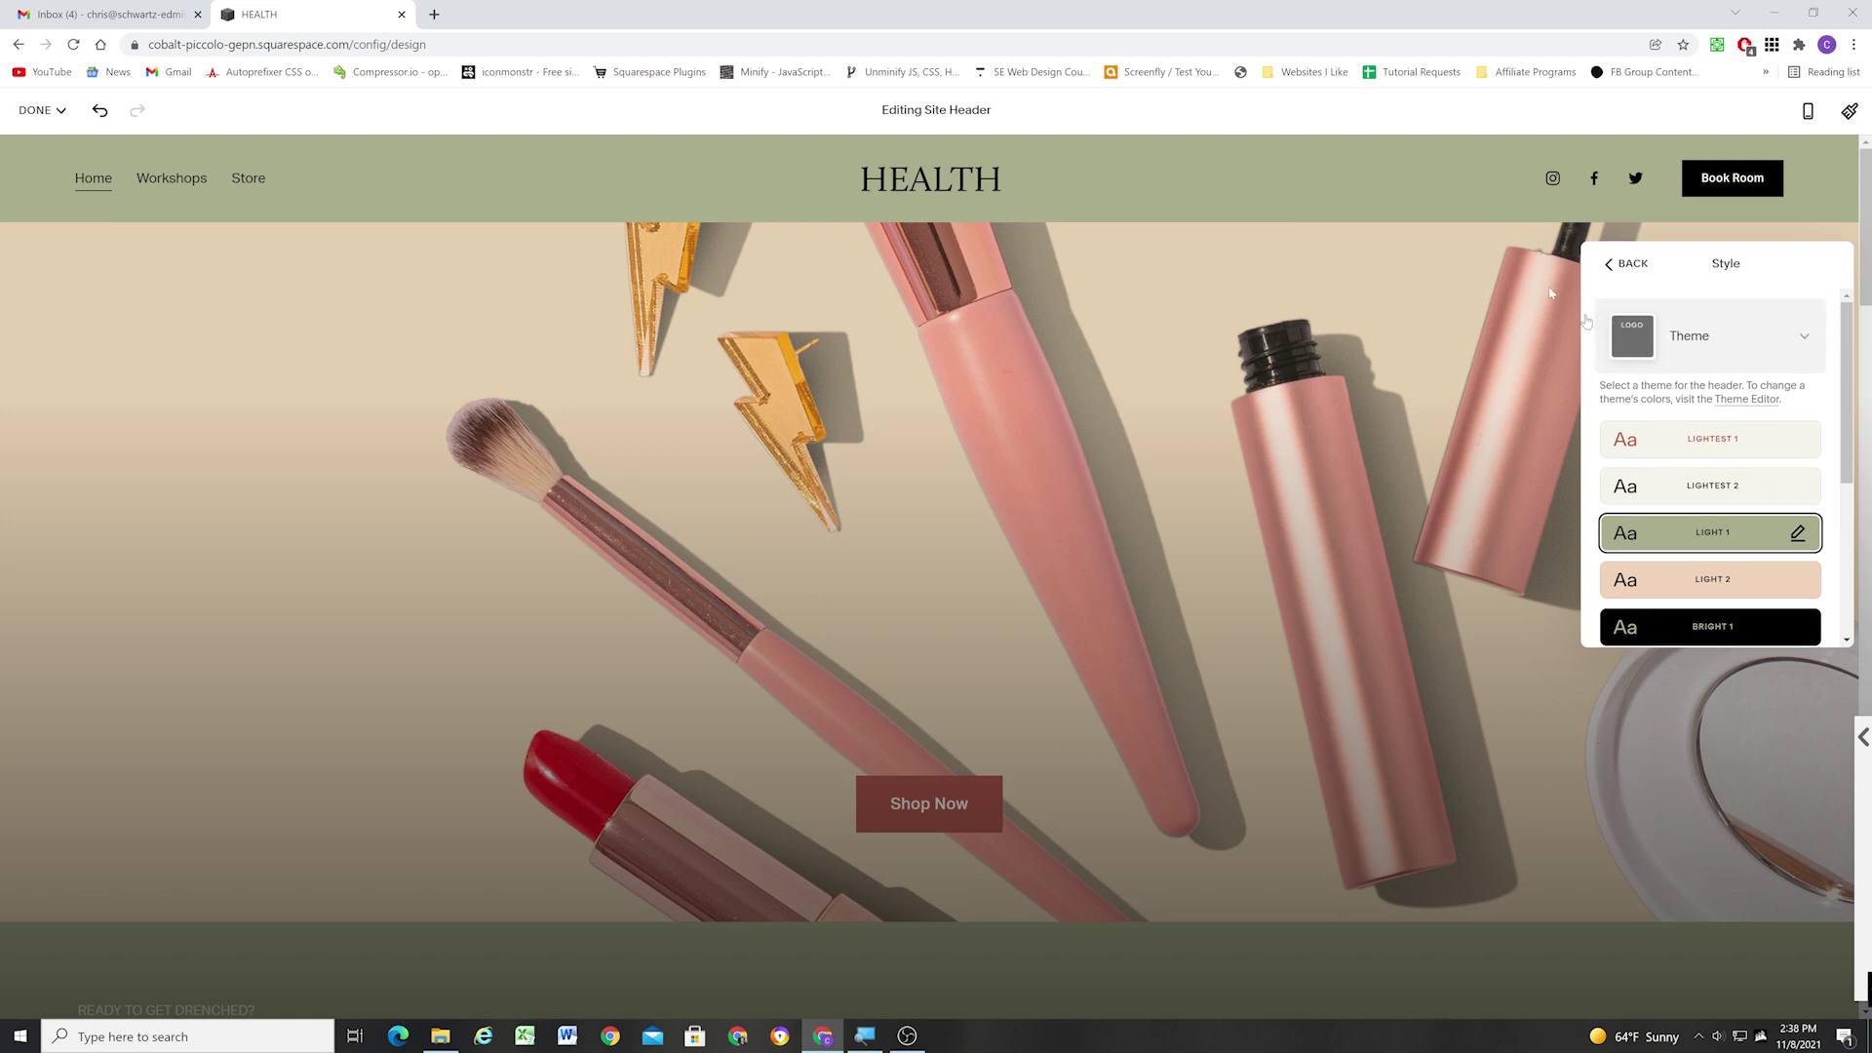
left_click(1707, 447)
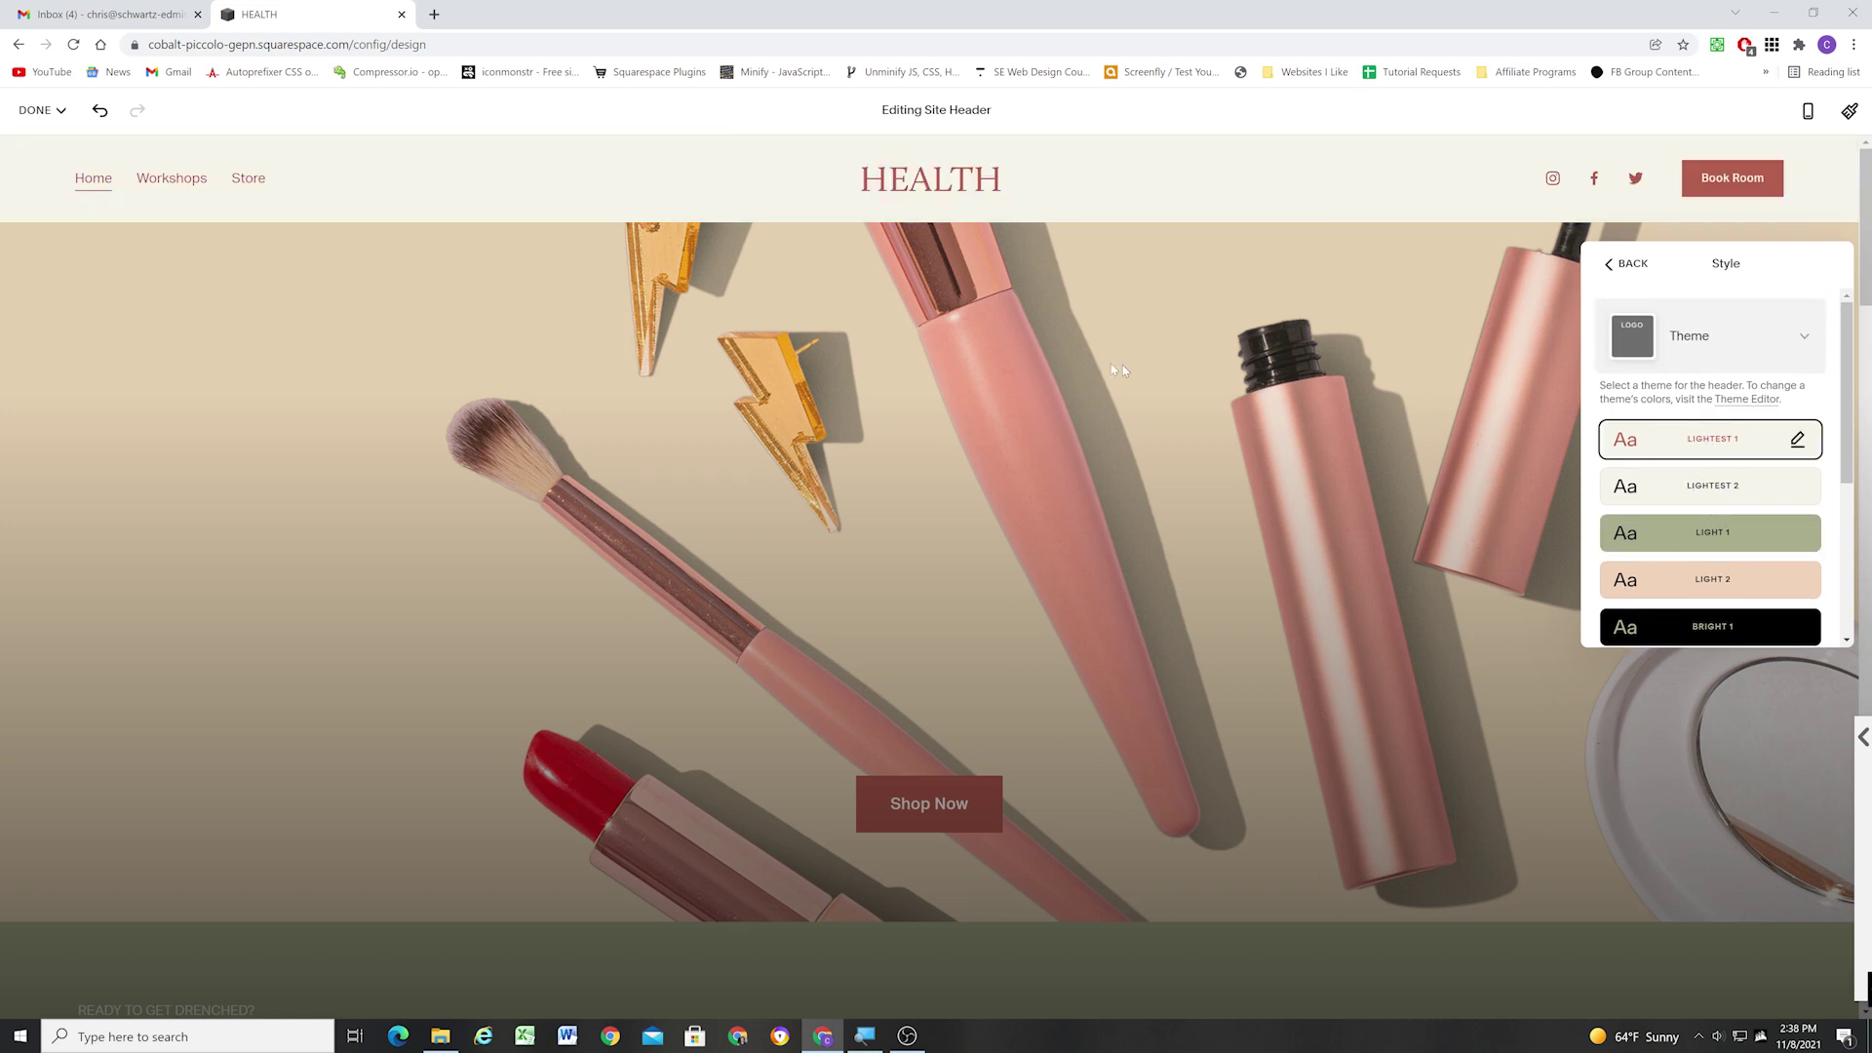
left_click(39, 110)
Save the header edits and open the Lightest 1 theme's colour settings under Site Styles.
left_click(39, 144)
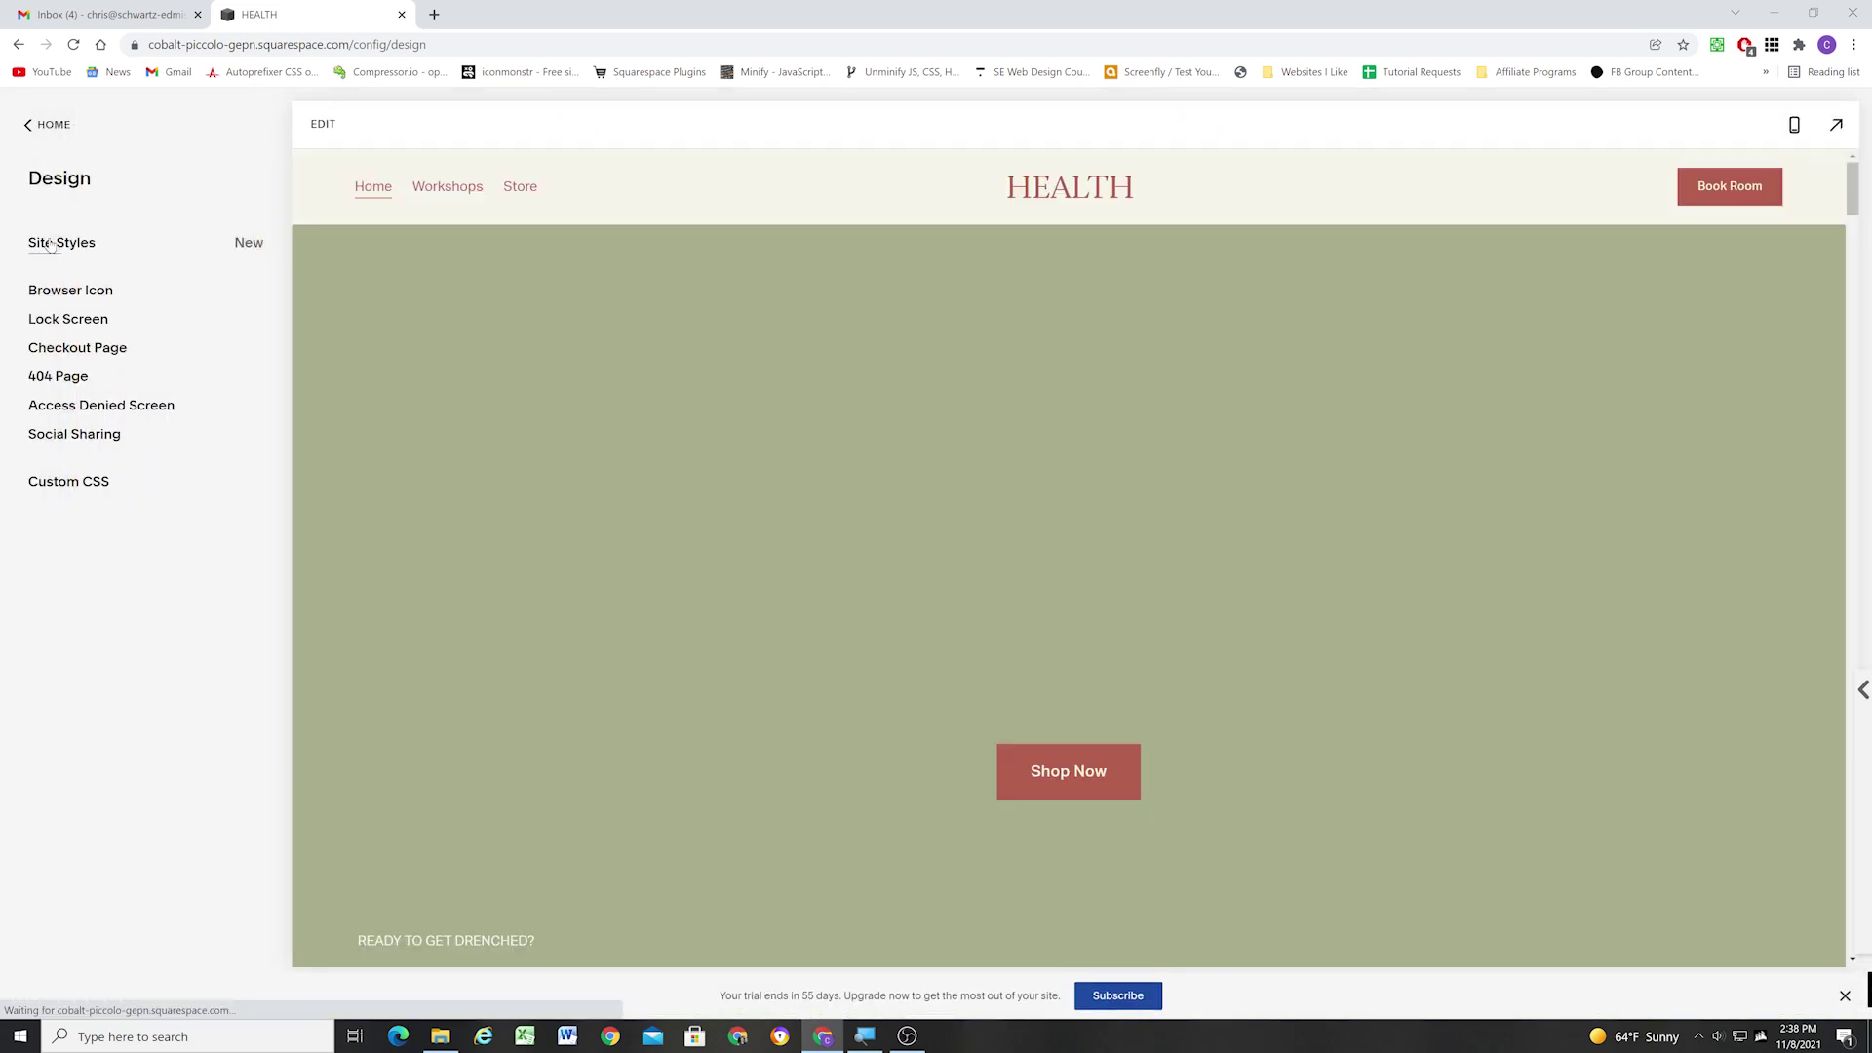
left_click(58, 243)
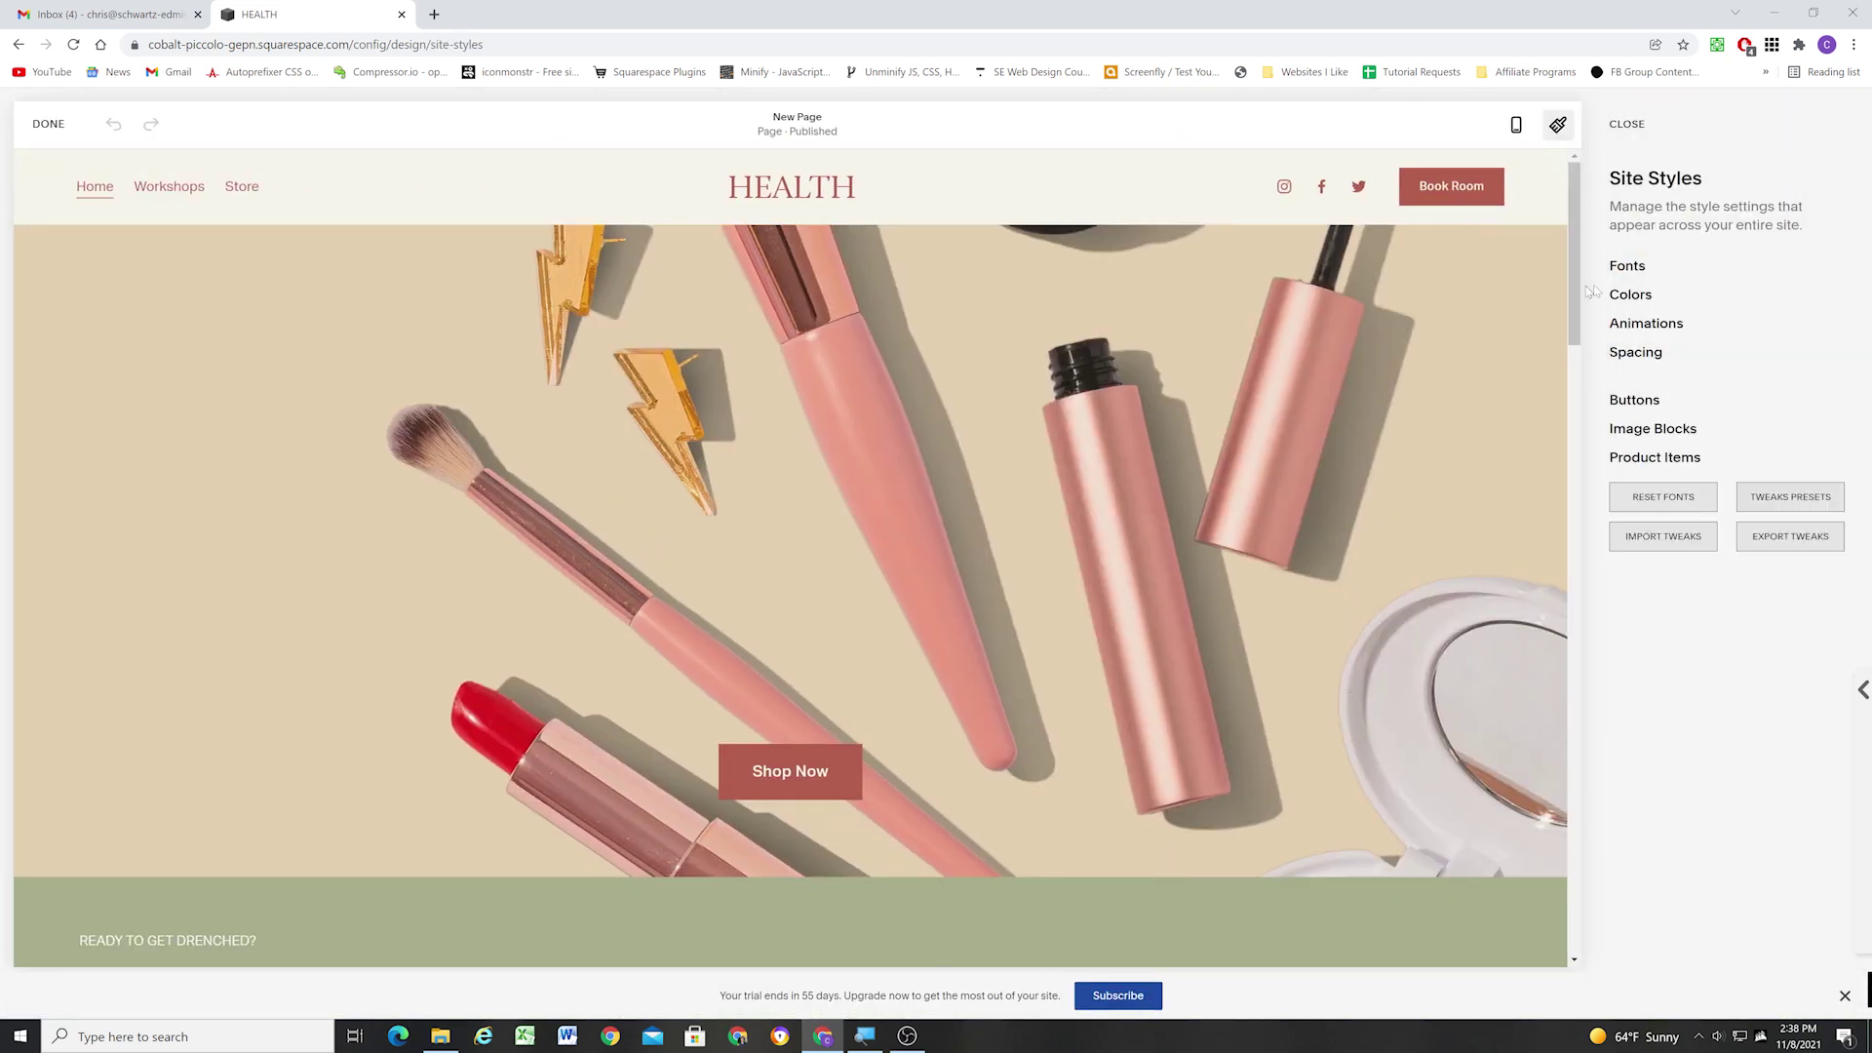
left_click(1628, 293)
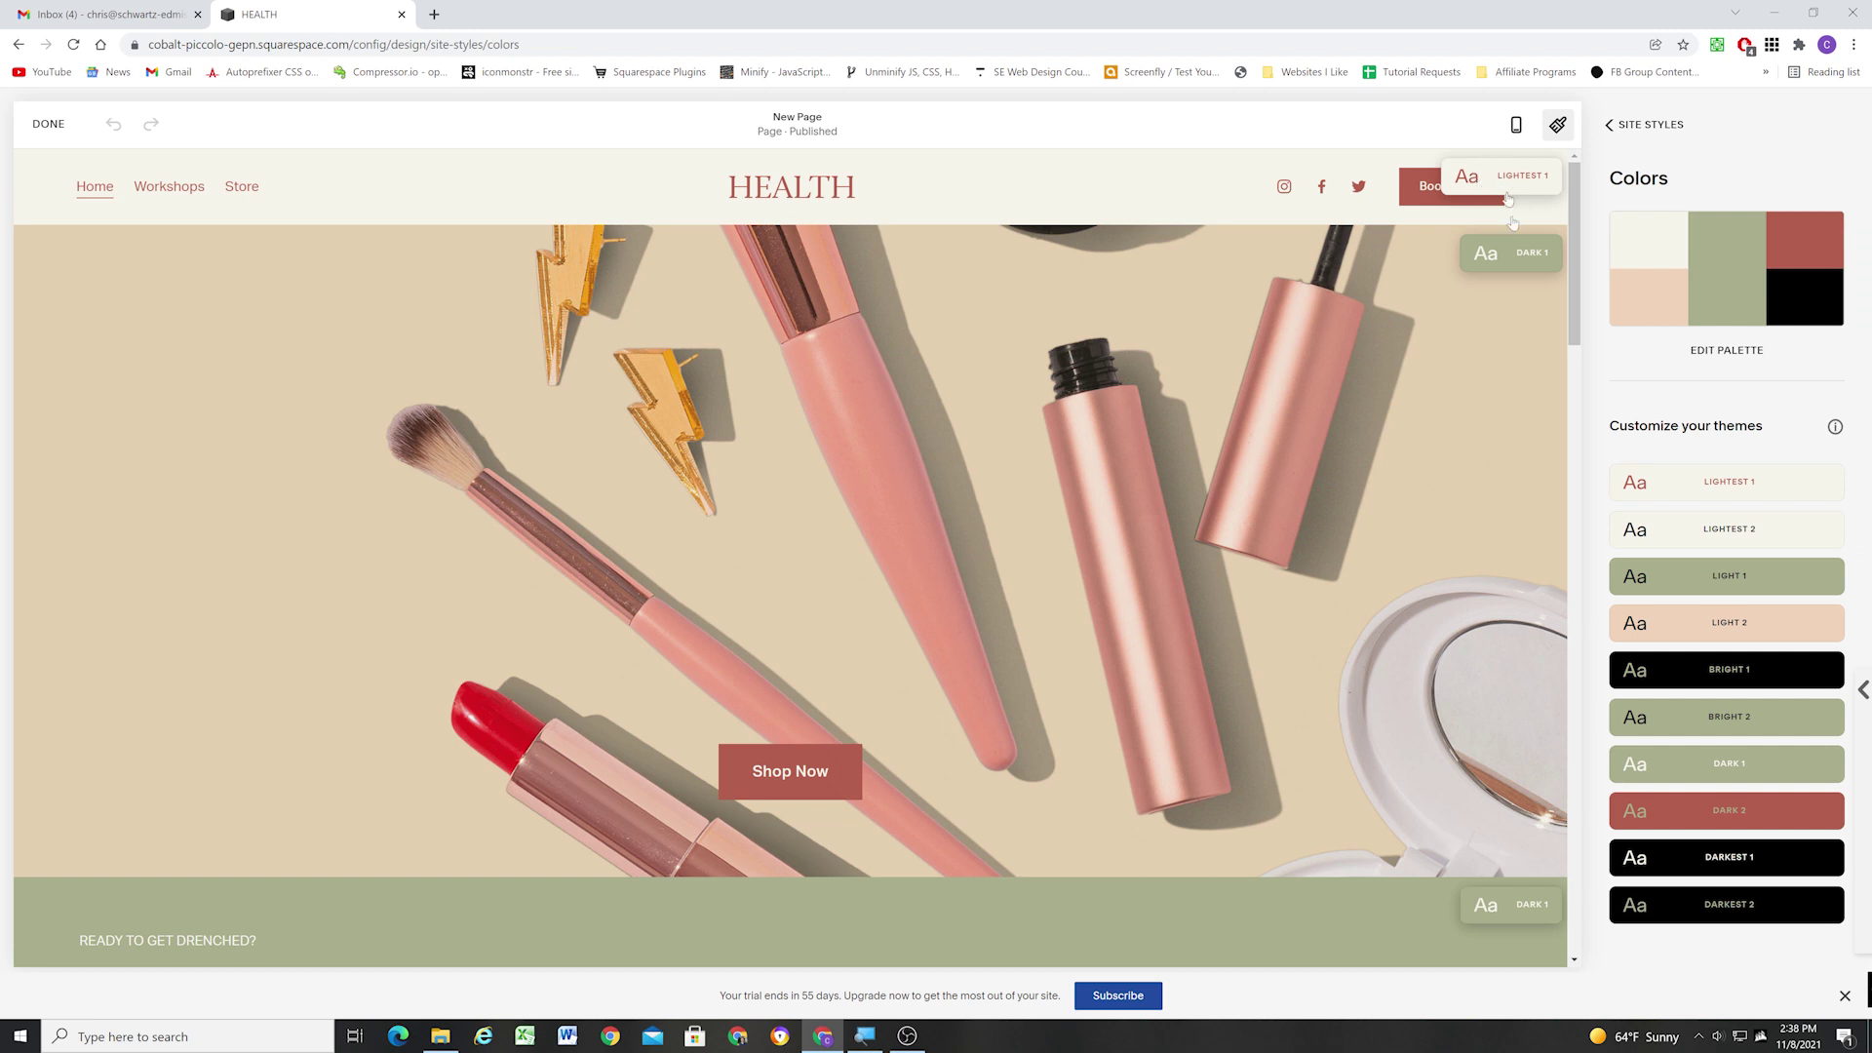
left_click(1821, 481)
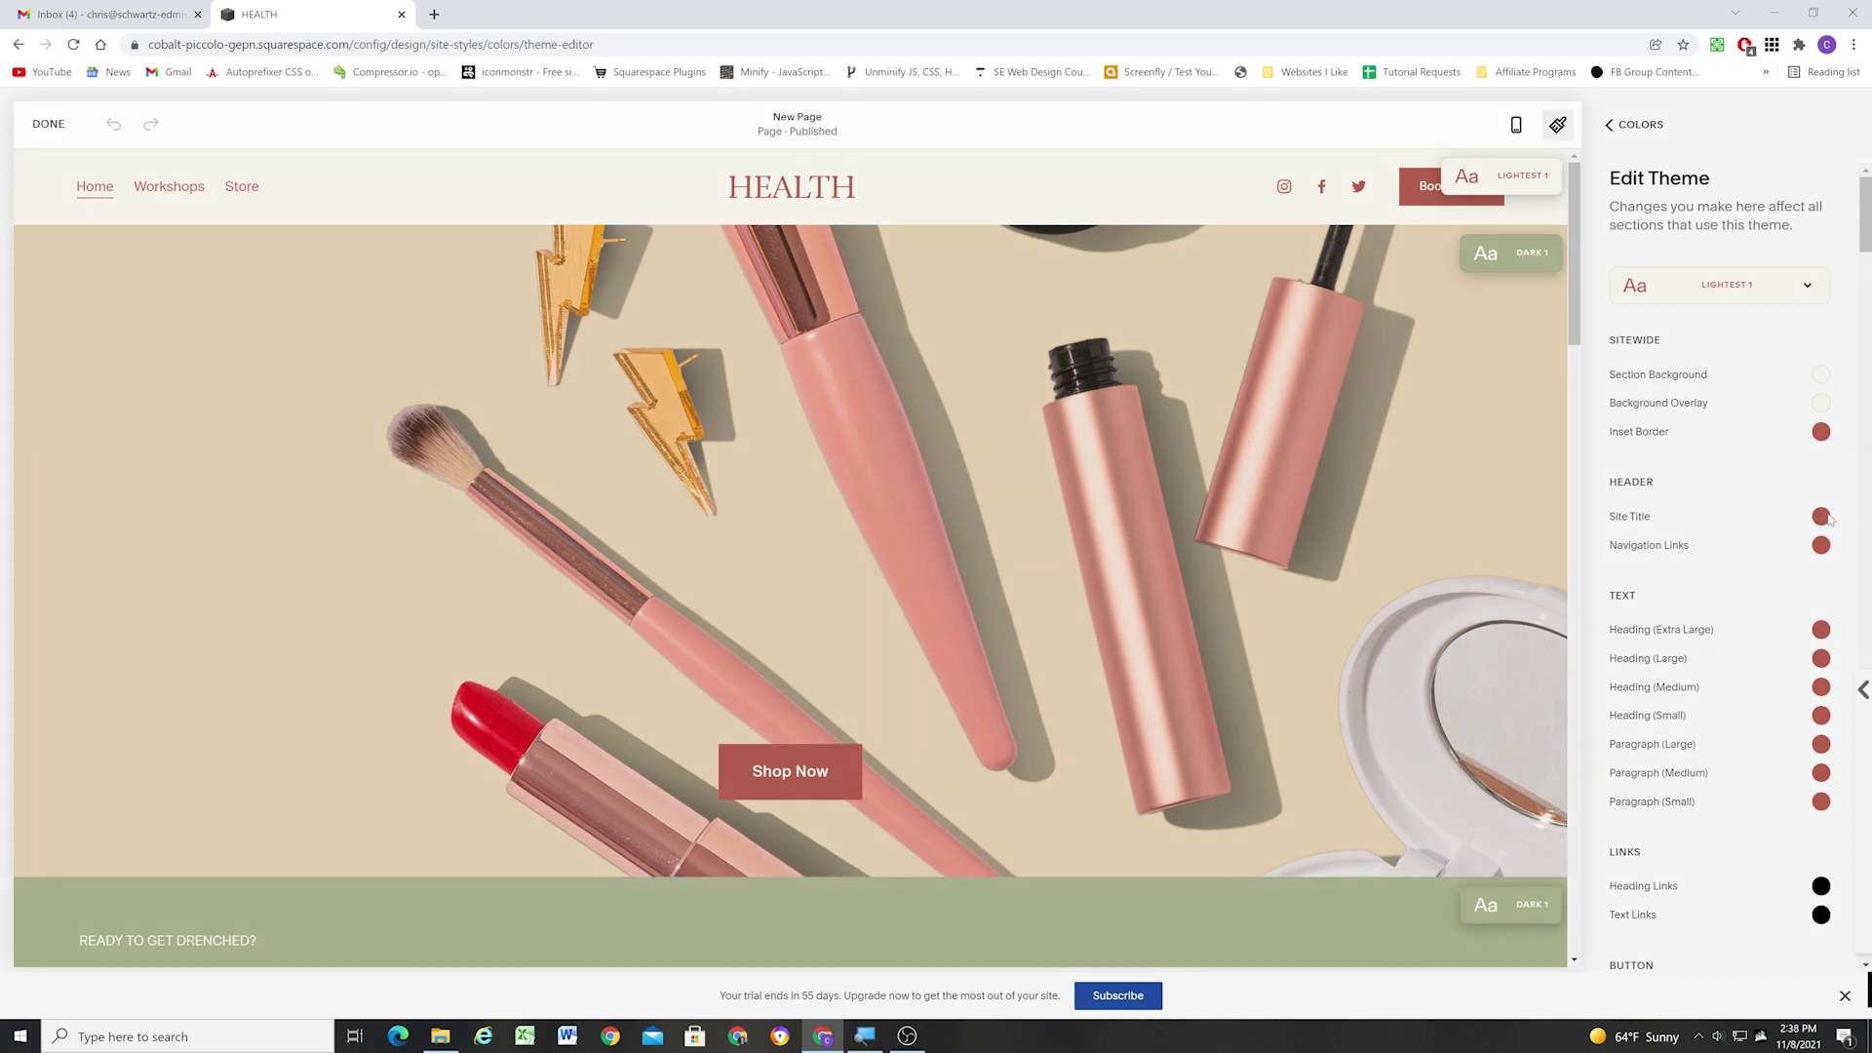
Set the Site Title and Navigation Links colours to the sage green palette swatch.
left_click(1823, 518)
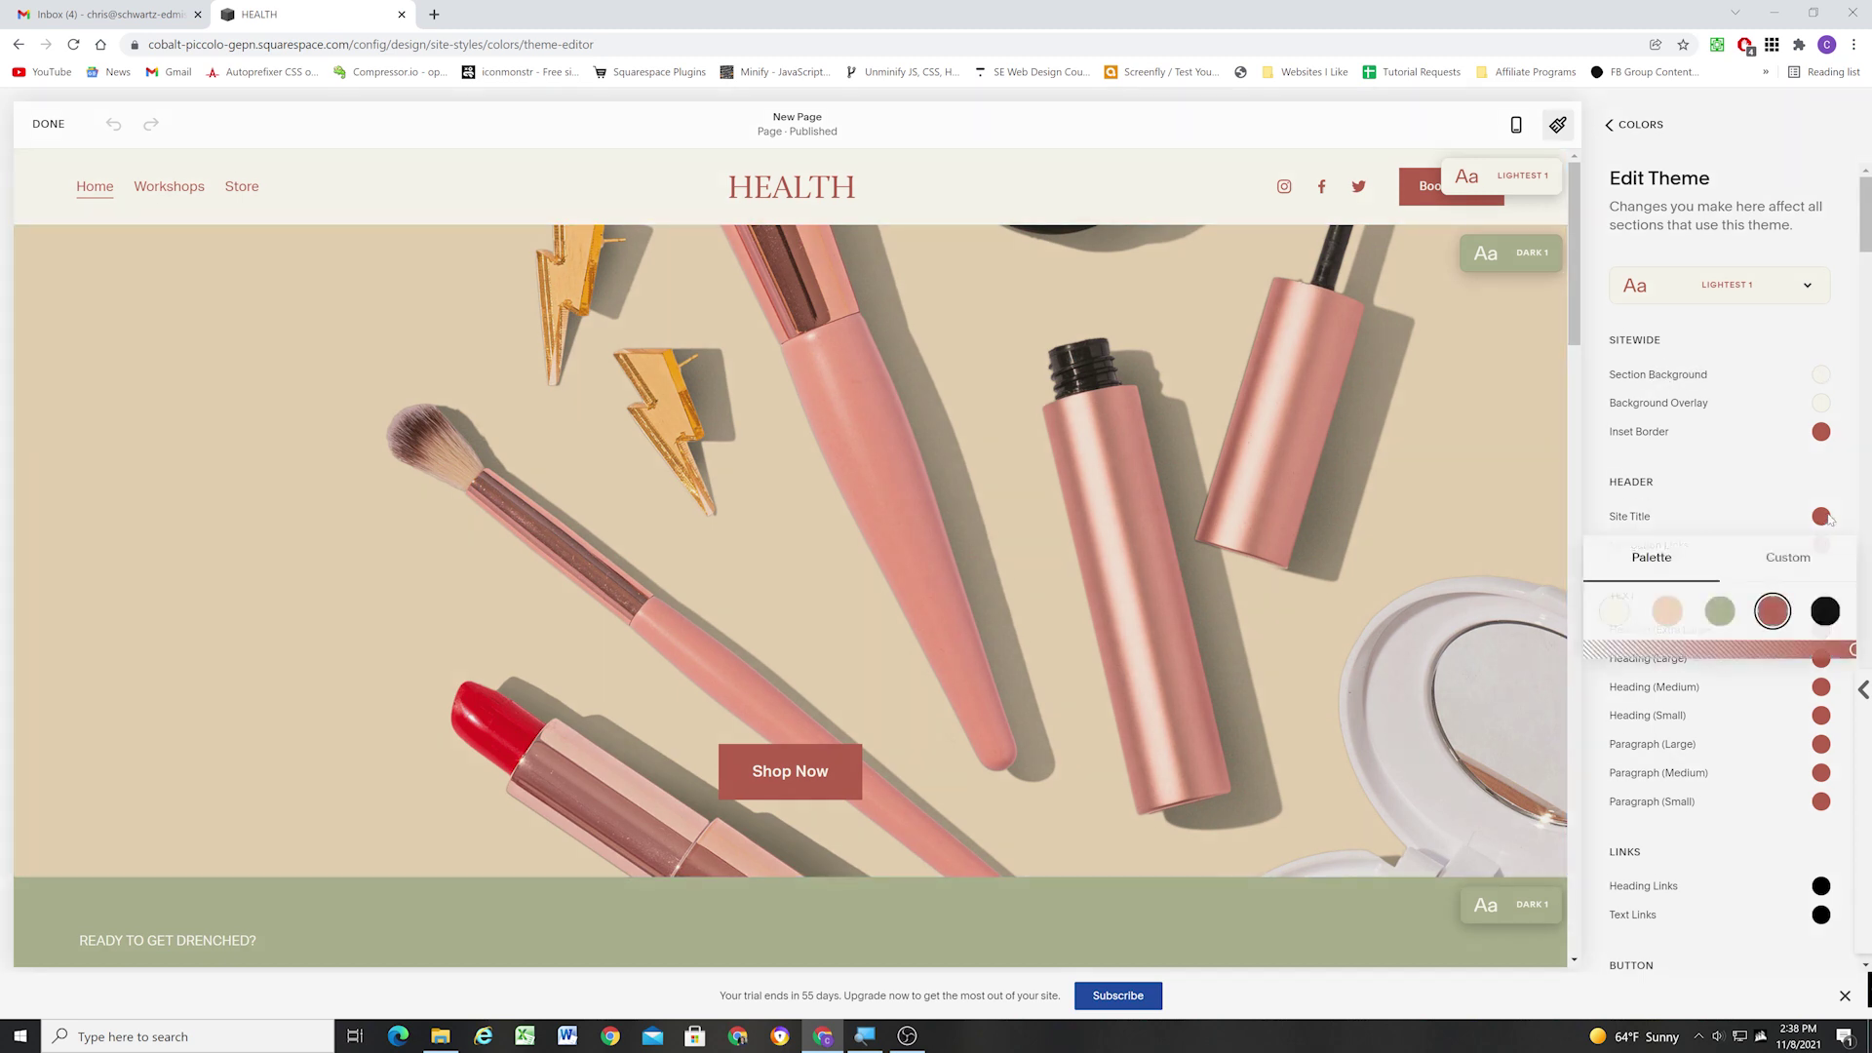
left_click(1723, 612)
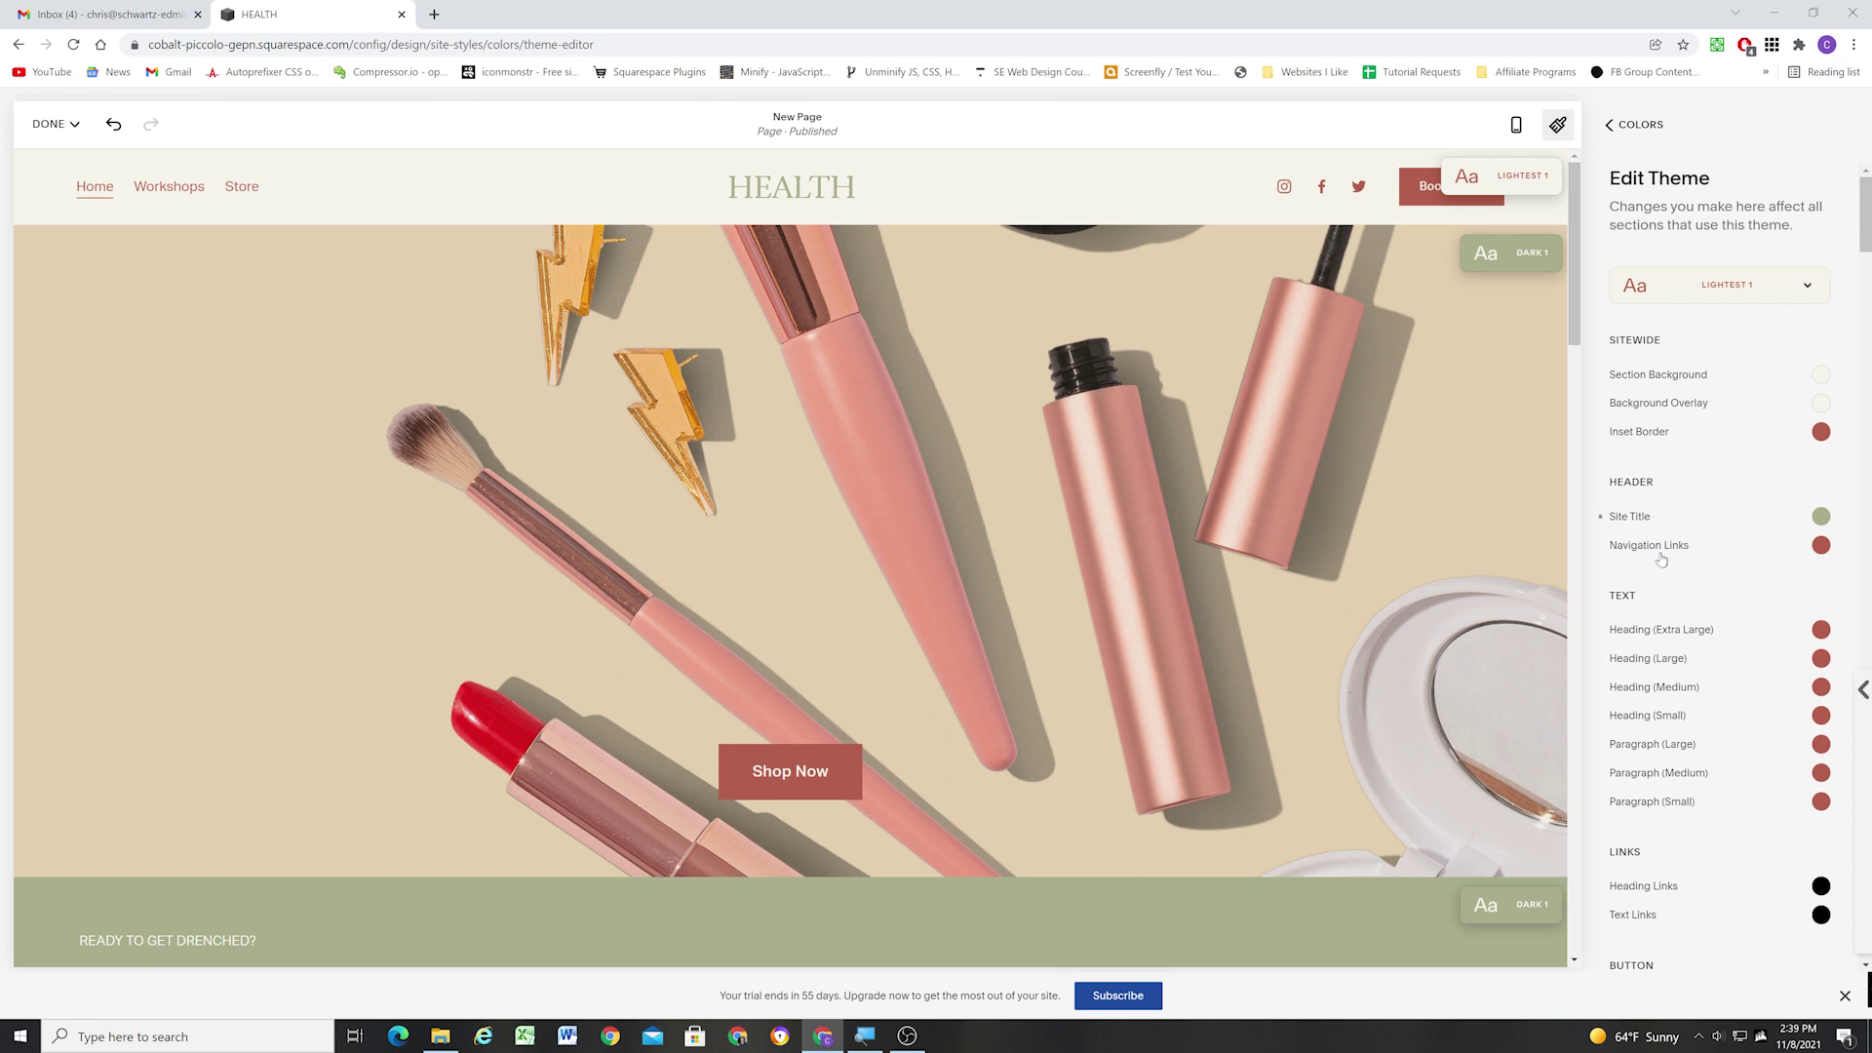
left_click(1749, 464)
left_click(1820, 545)
left_click(1720, 639)
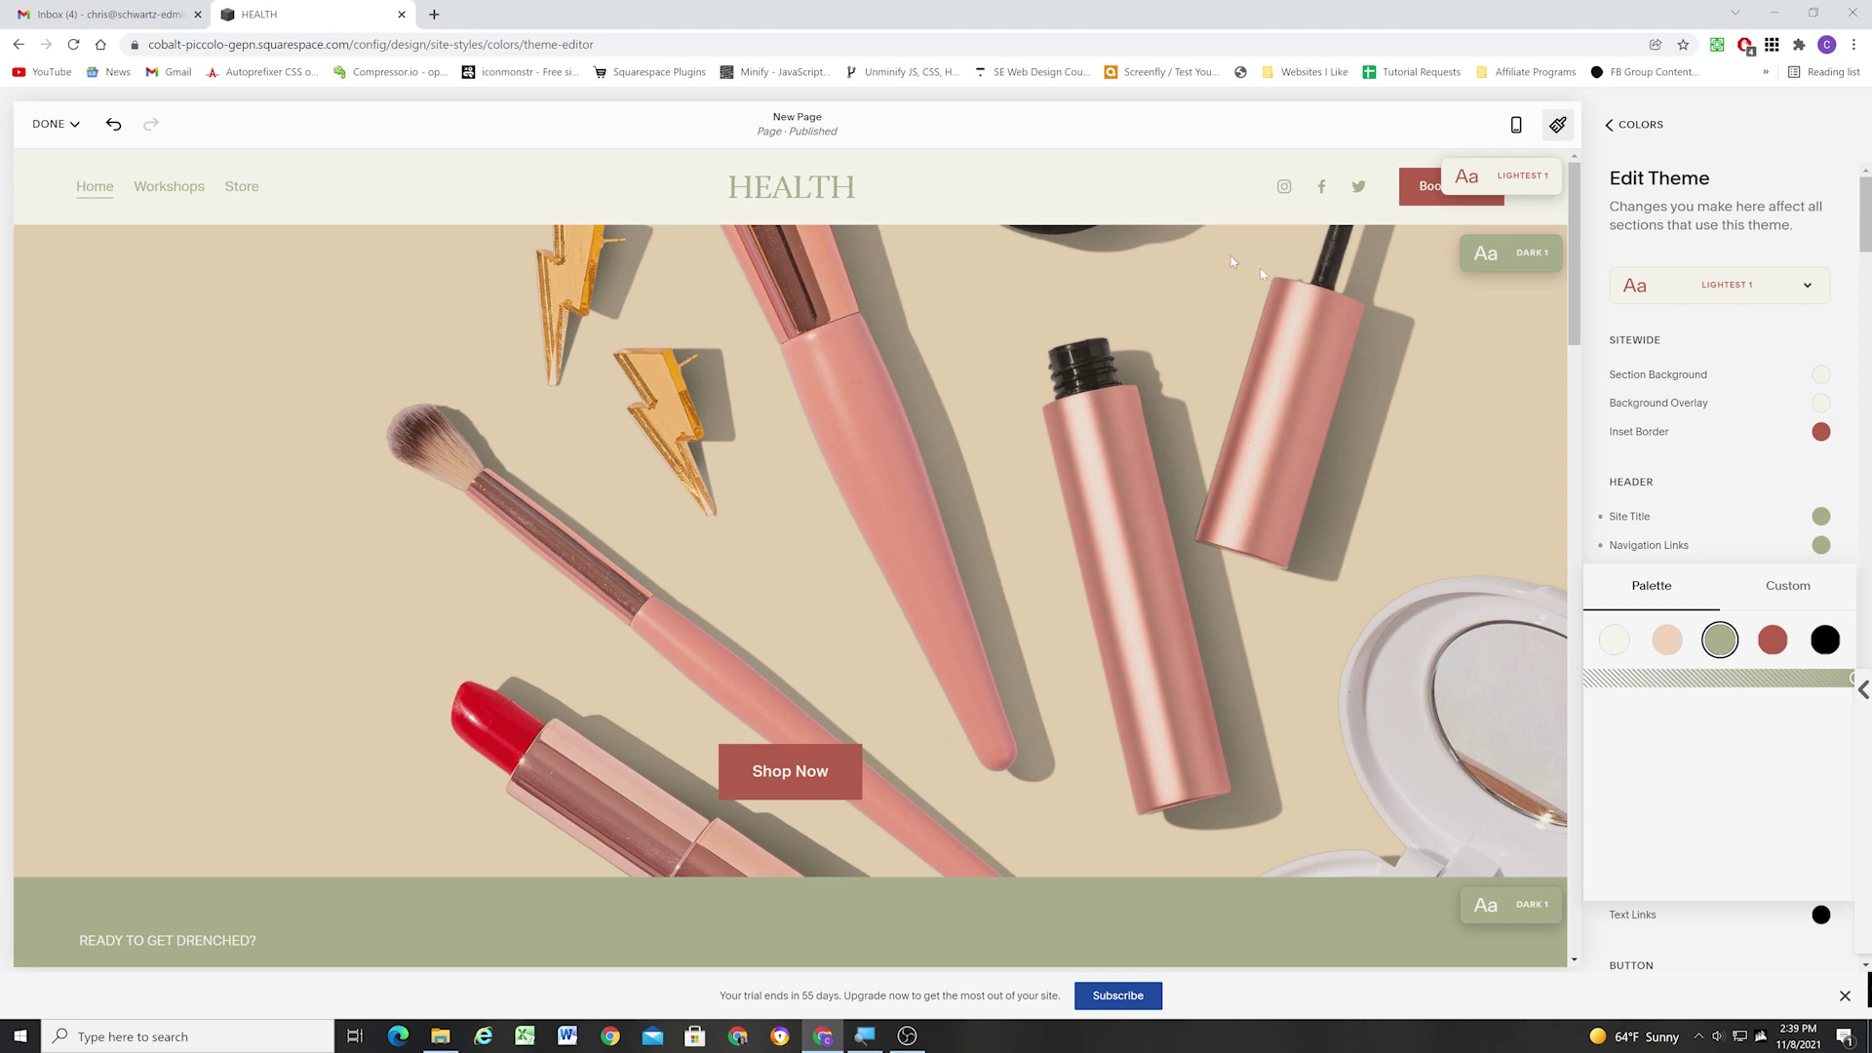
left_click(1807, 480)
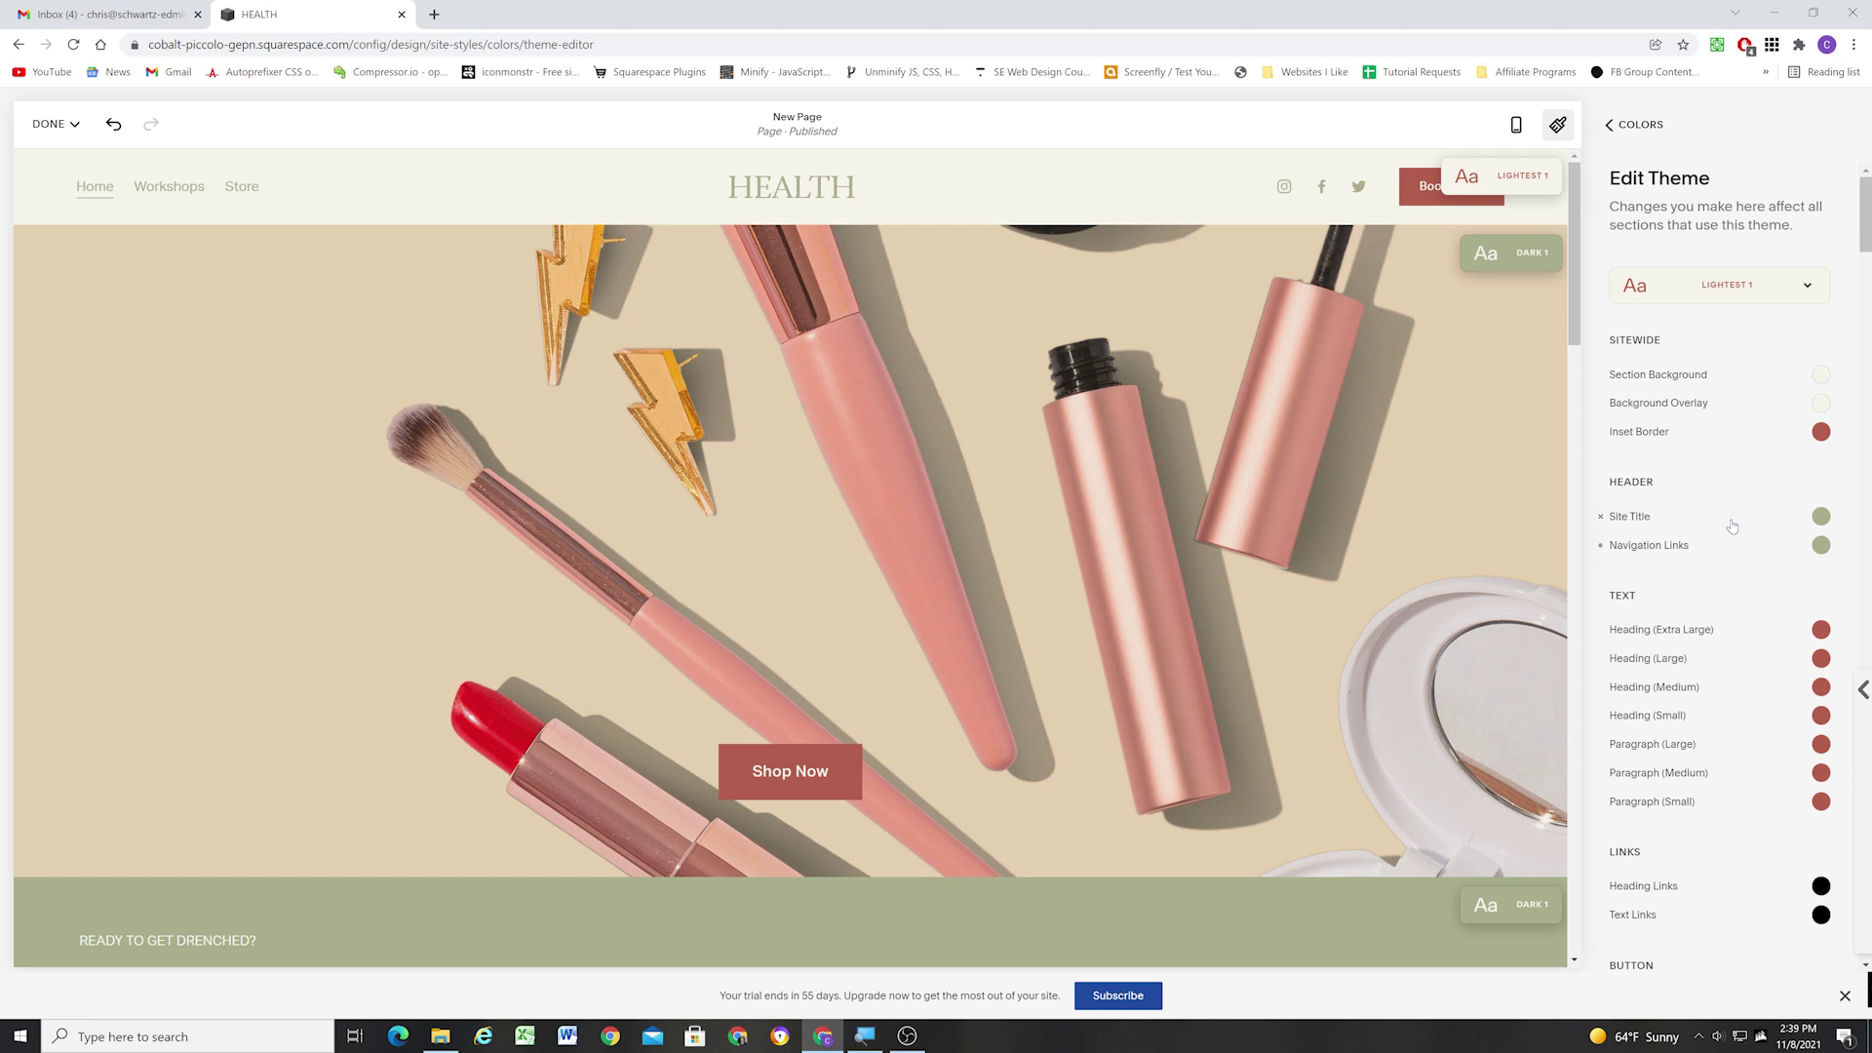
Switch the header style to Dynamic so it sits transparent over the hero, then finish editing.
left_click(1600, 524)
left_click(1713, 336)
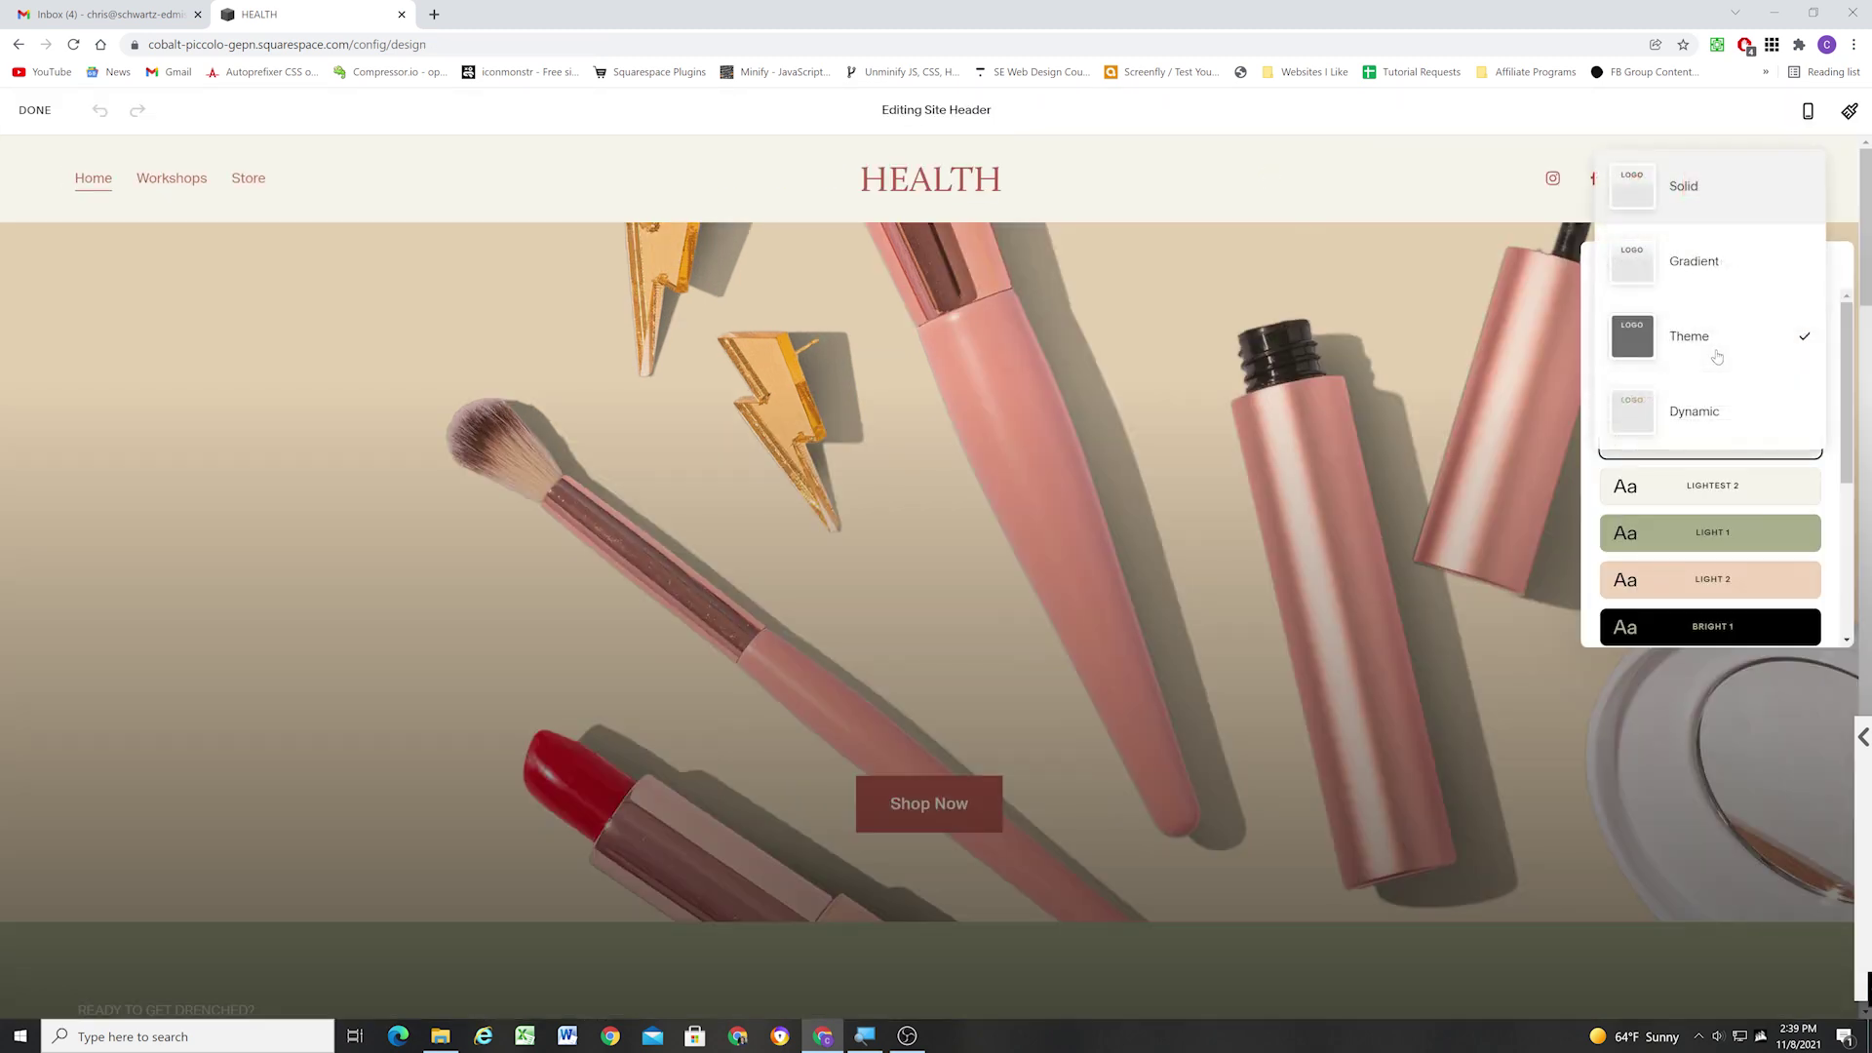
left_click(1740, 407)
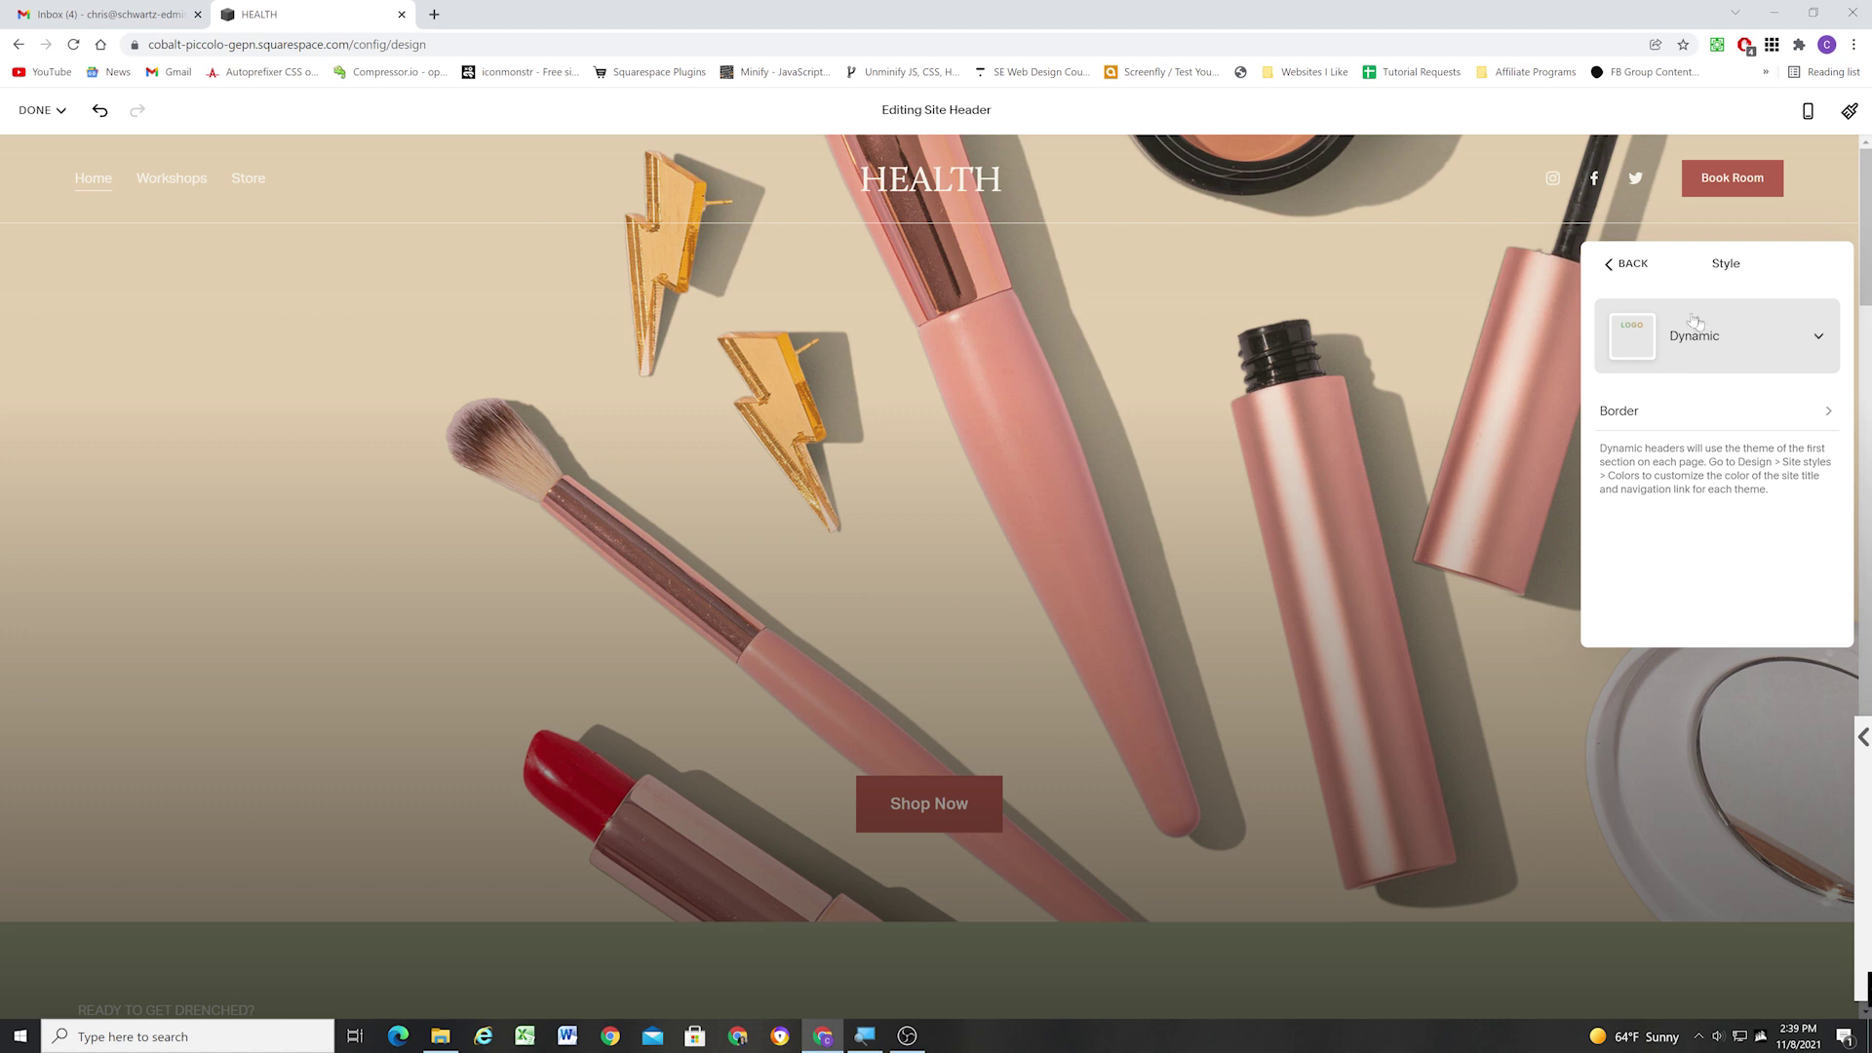
left_click(1620, 273)
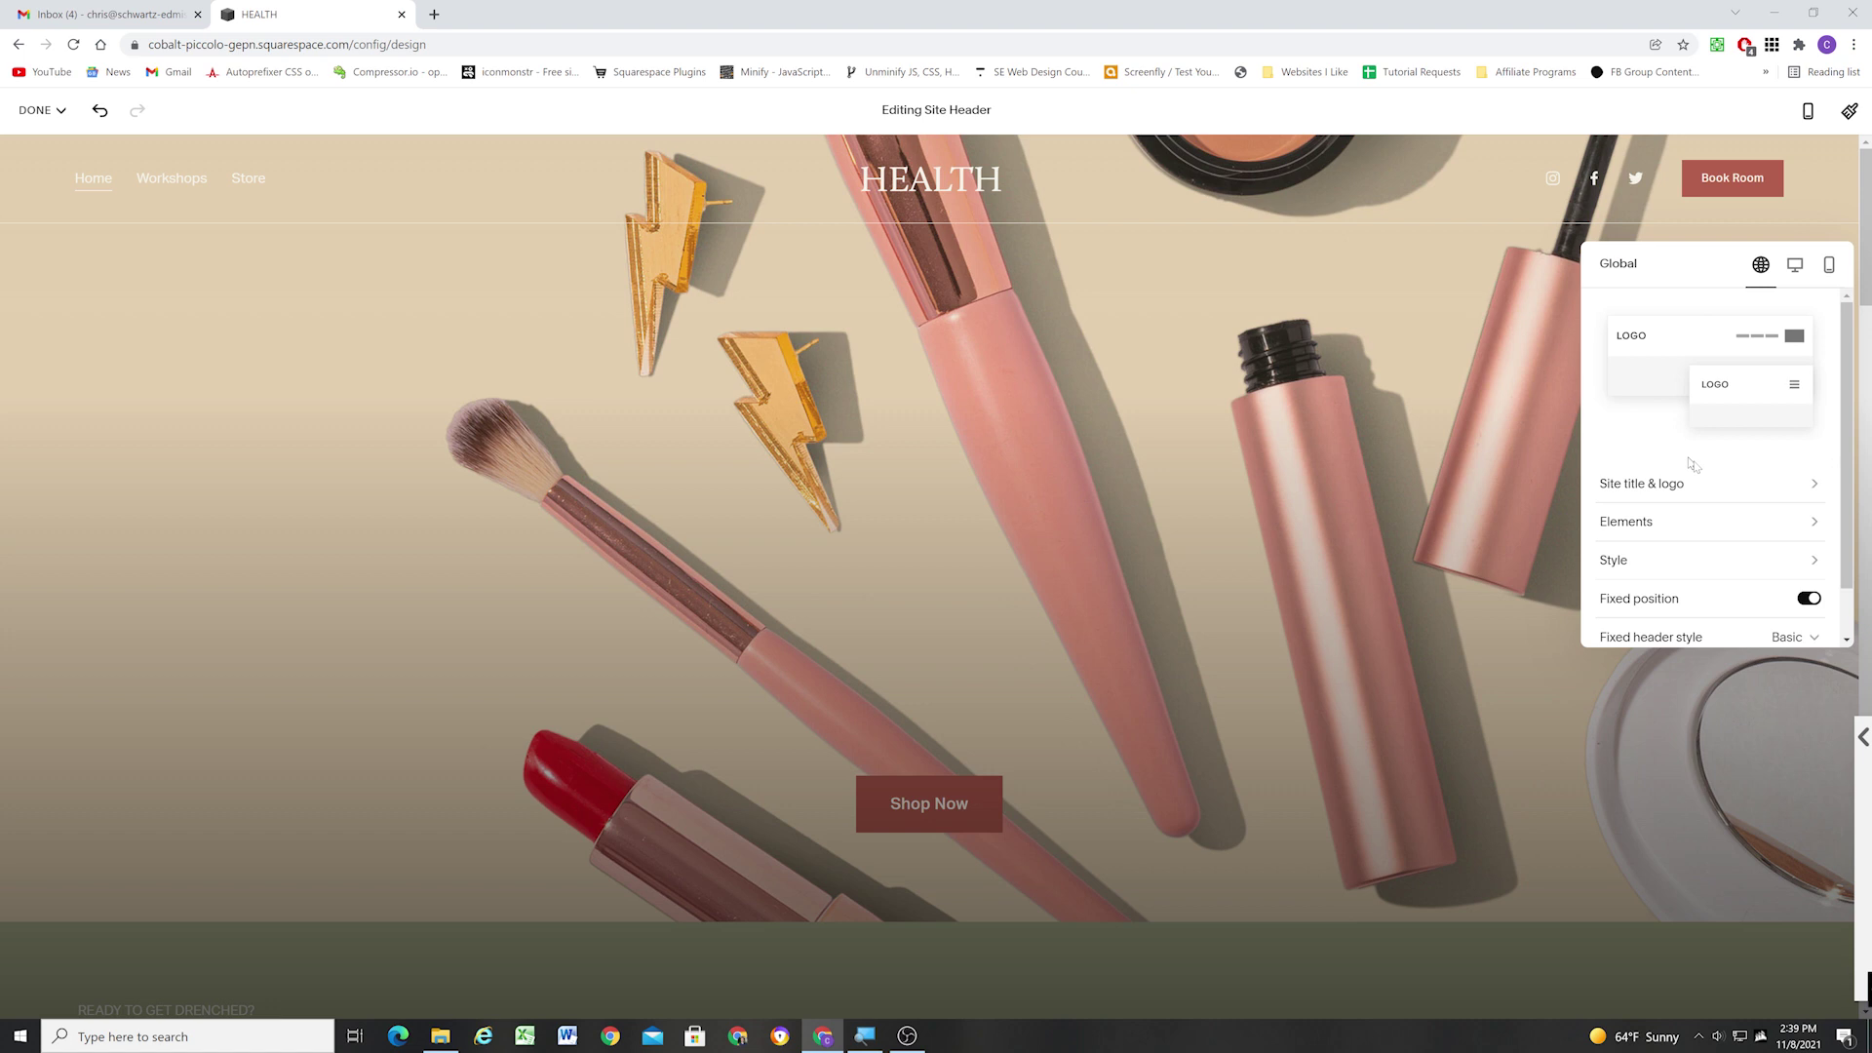
left_click(847, 318)
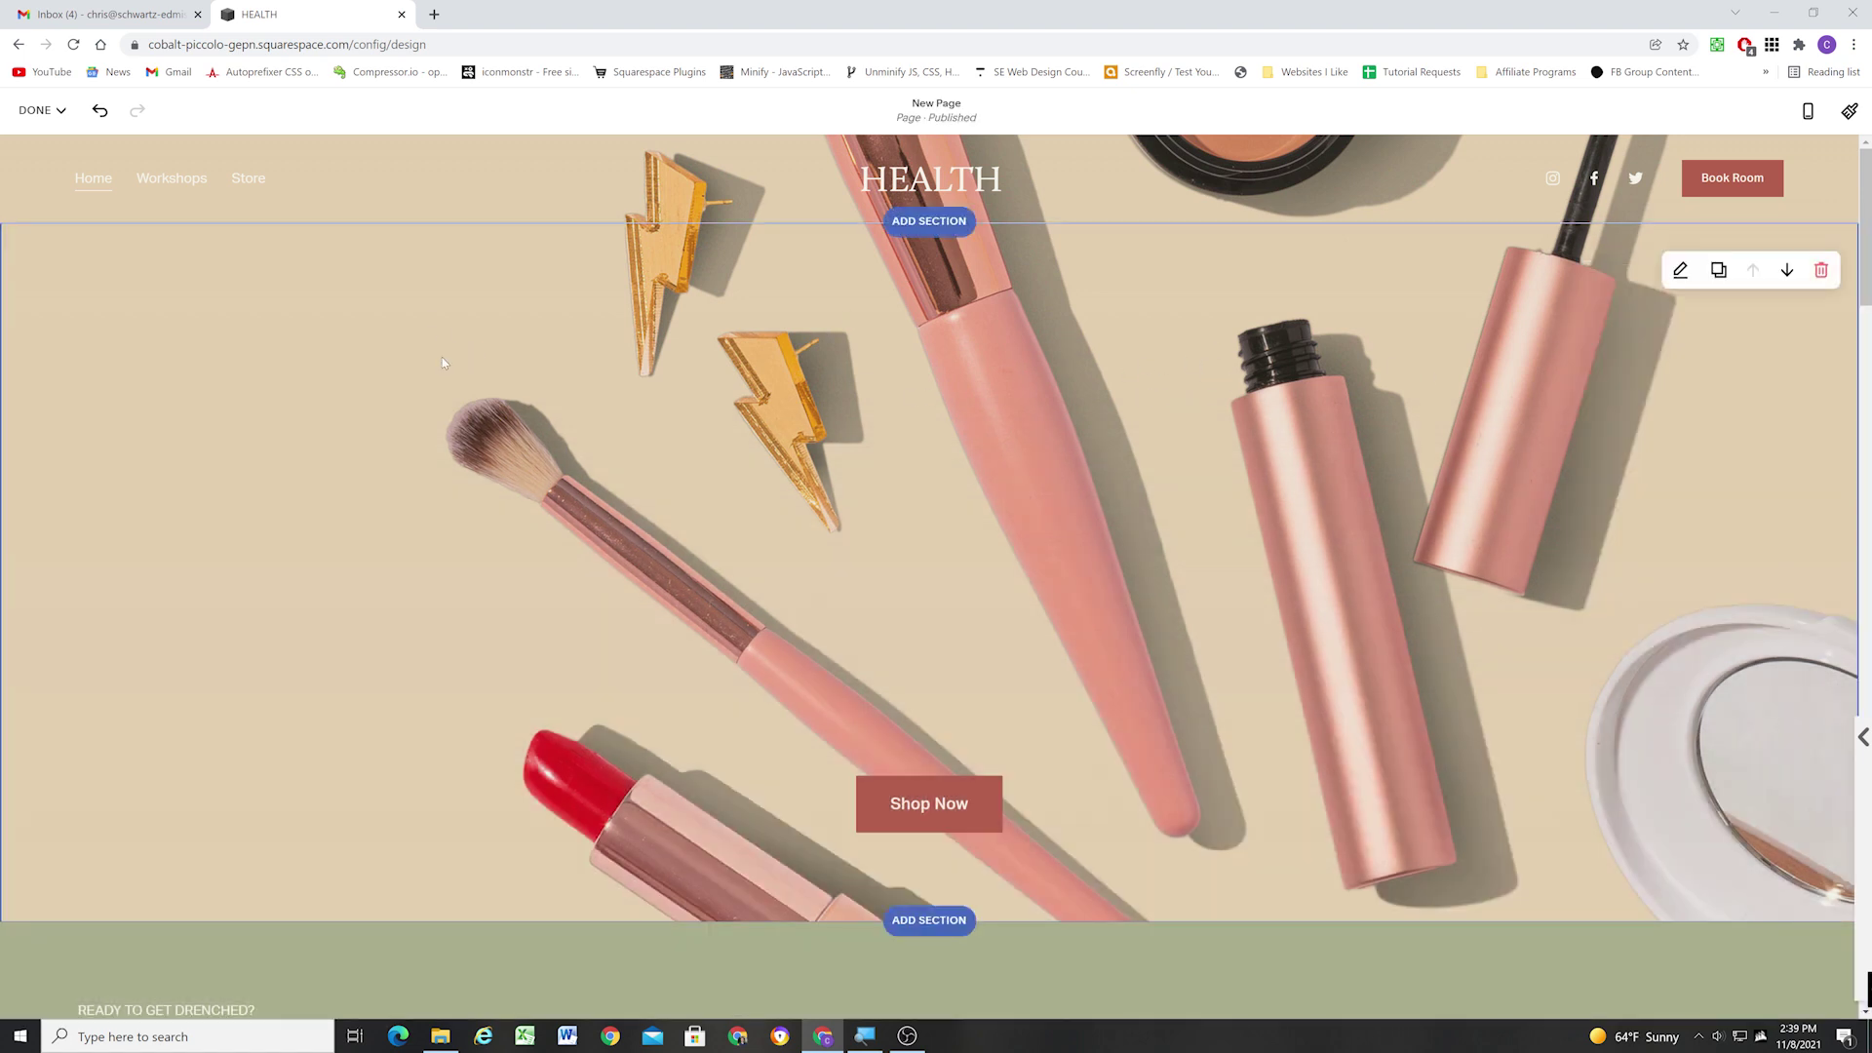
Leave page editing, scroll the preview, and go back to the HEALTH home page.
key("Escape")
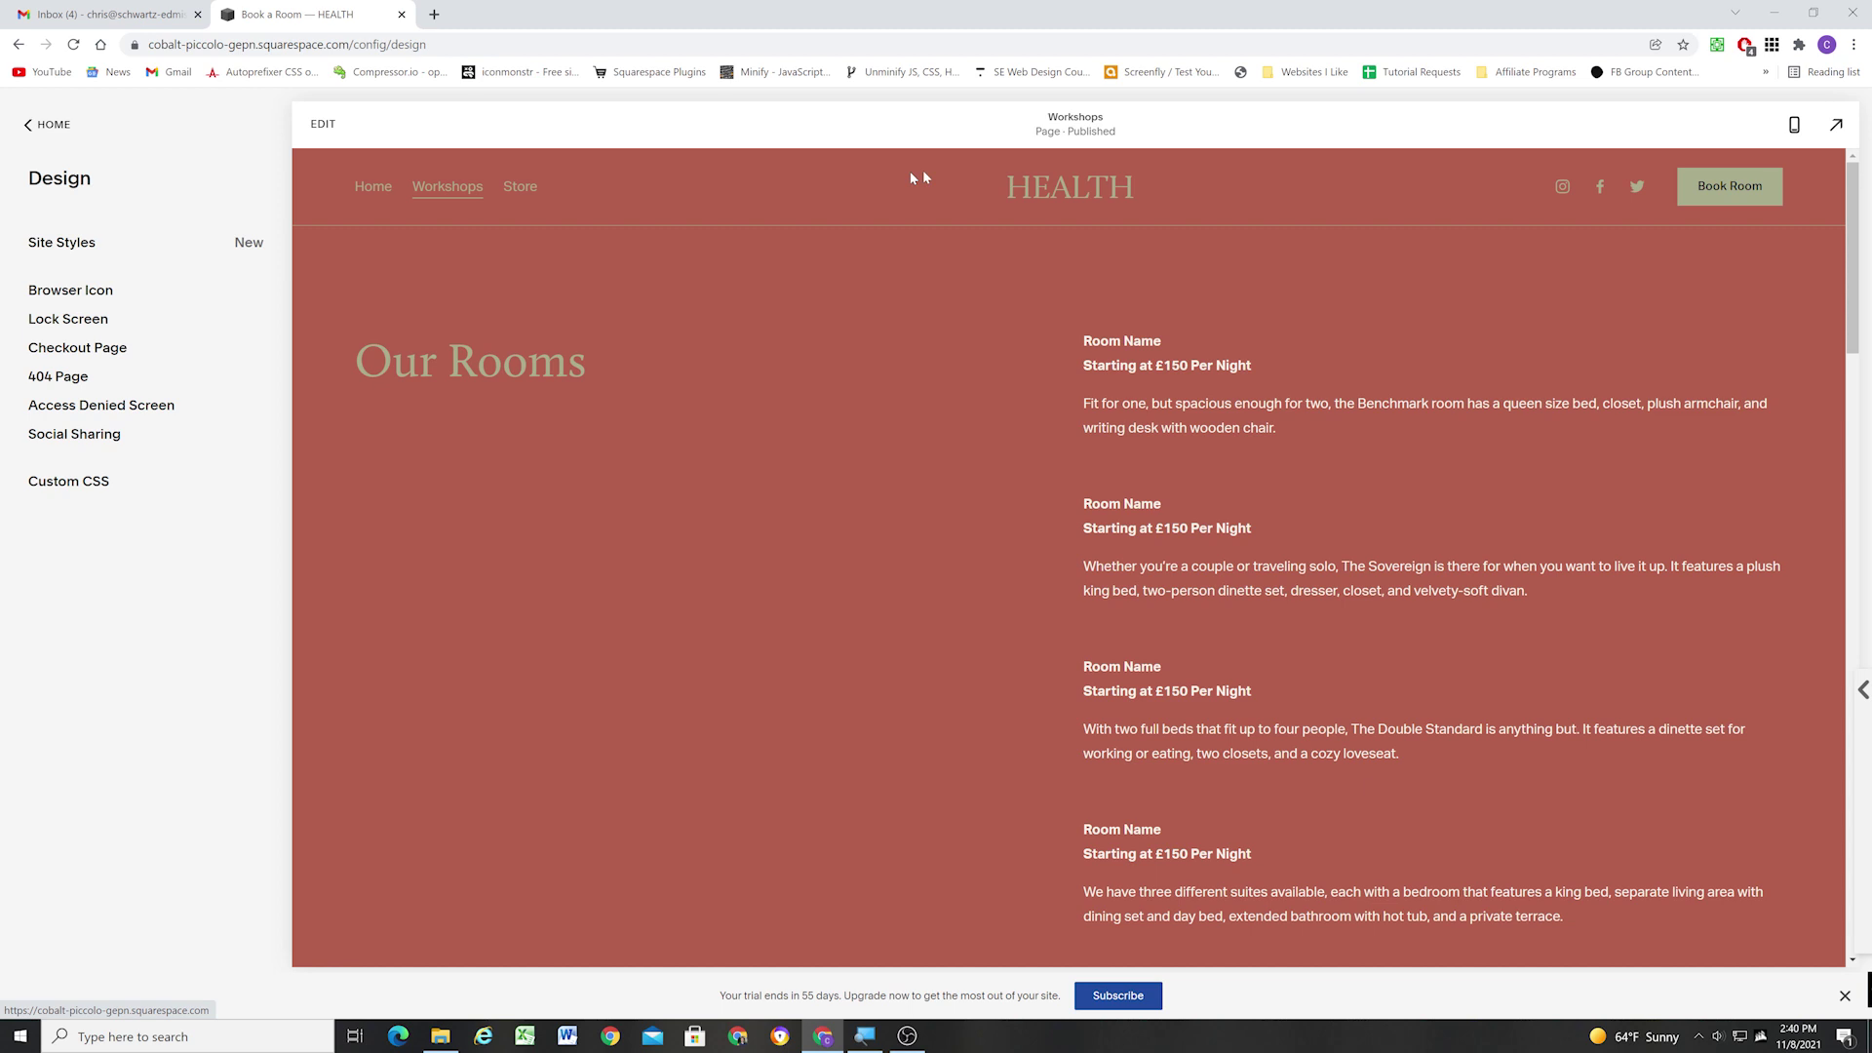
scroll(961, 342, "down", 2)
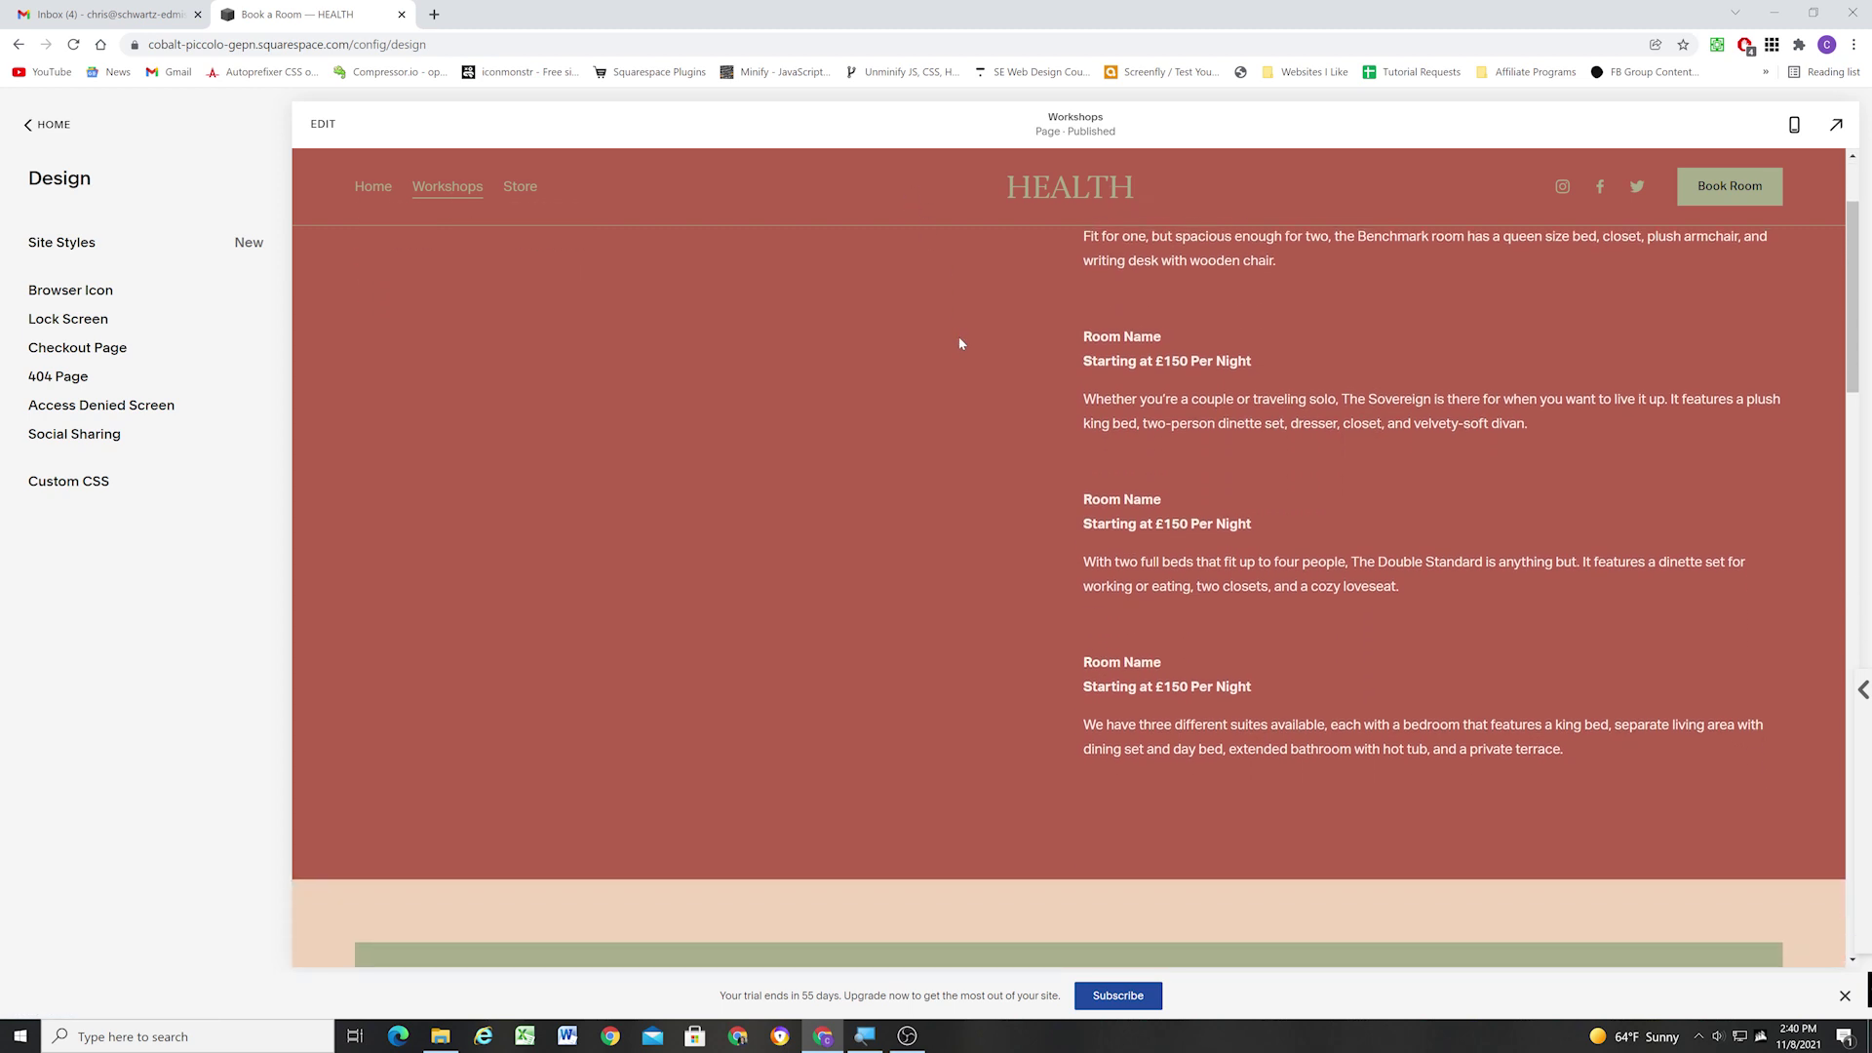
scroll(960, 343, "up", 2)
scroll(869, 276, "down", 5)
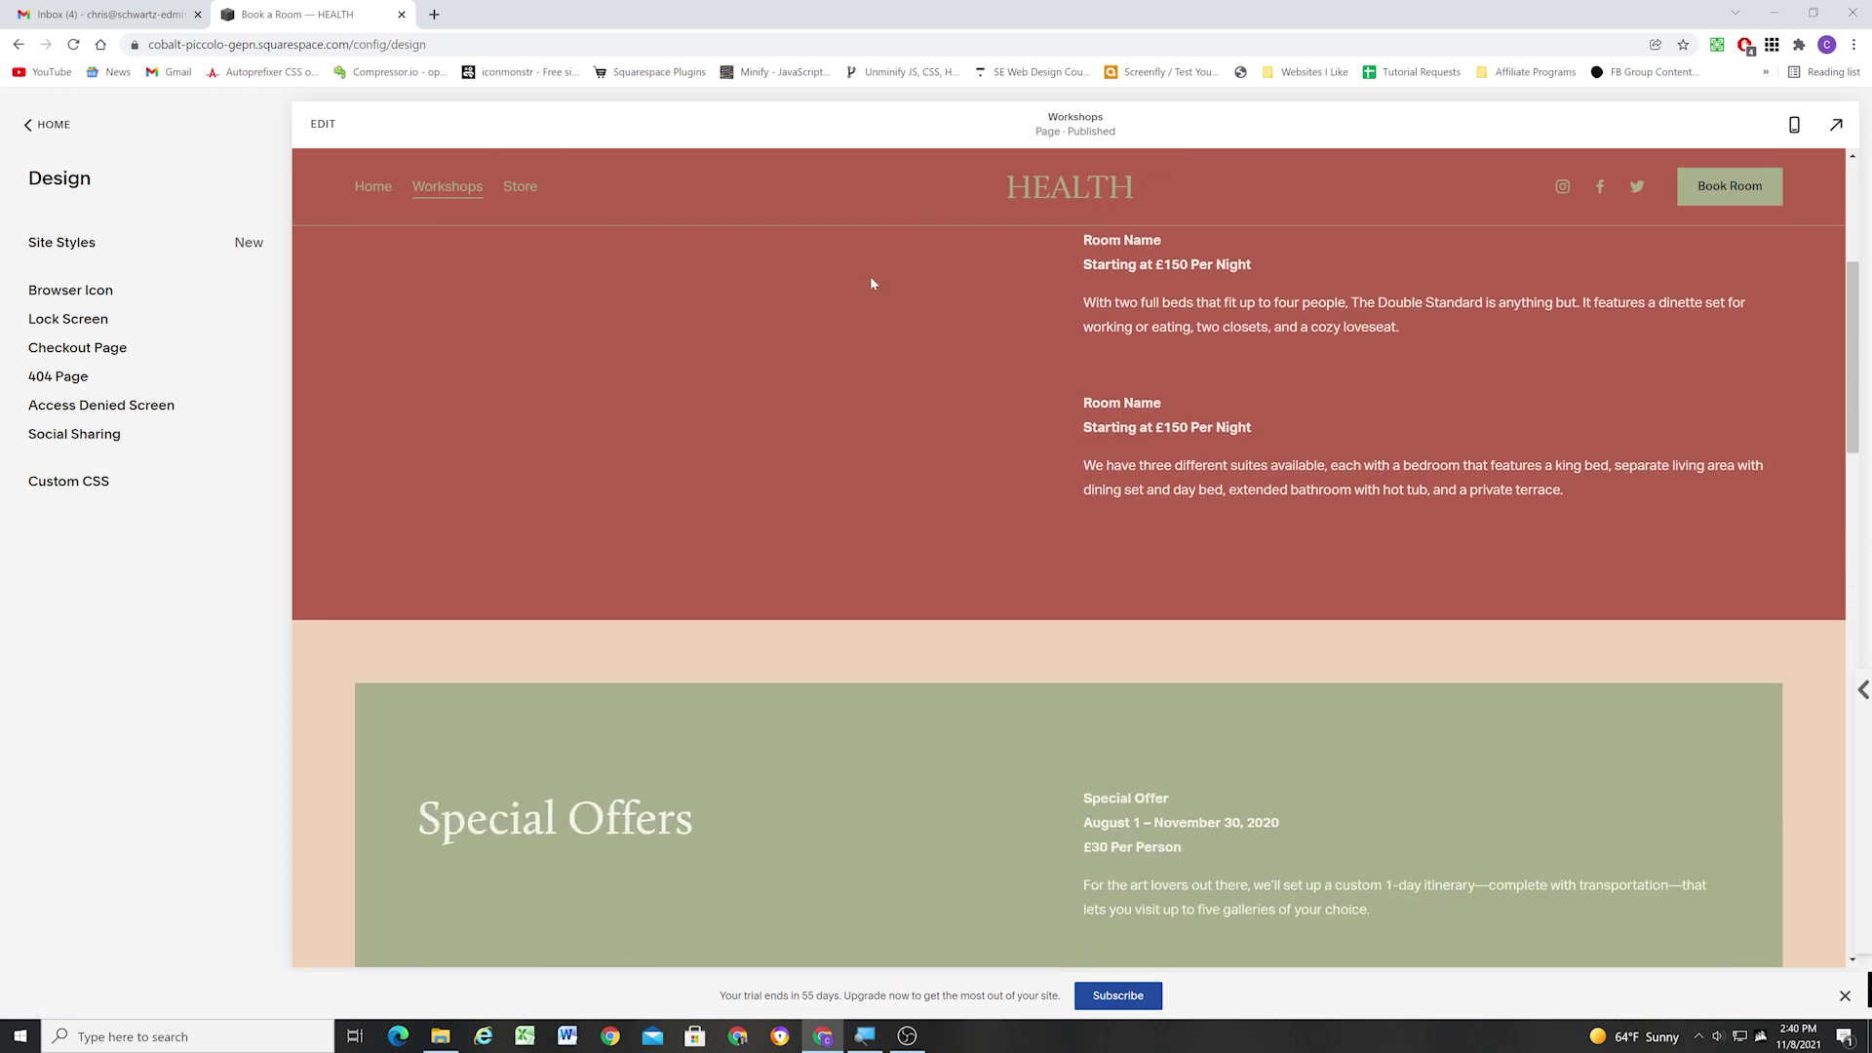
scroll(870, 277, "up", 5)
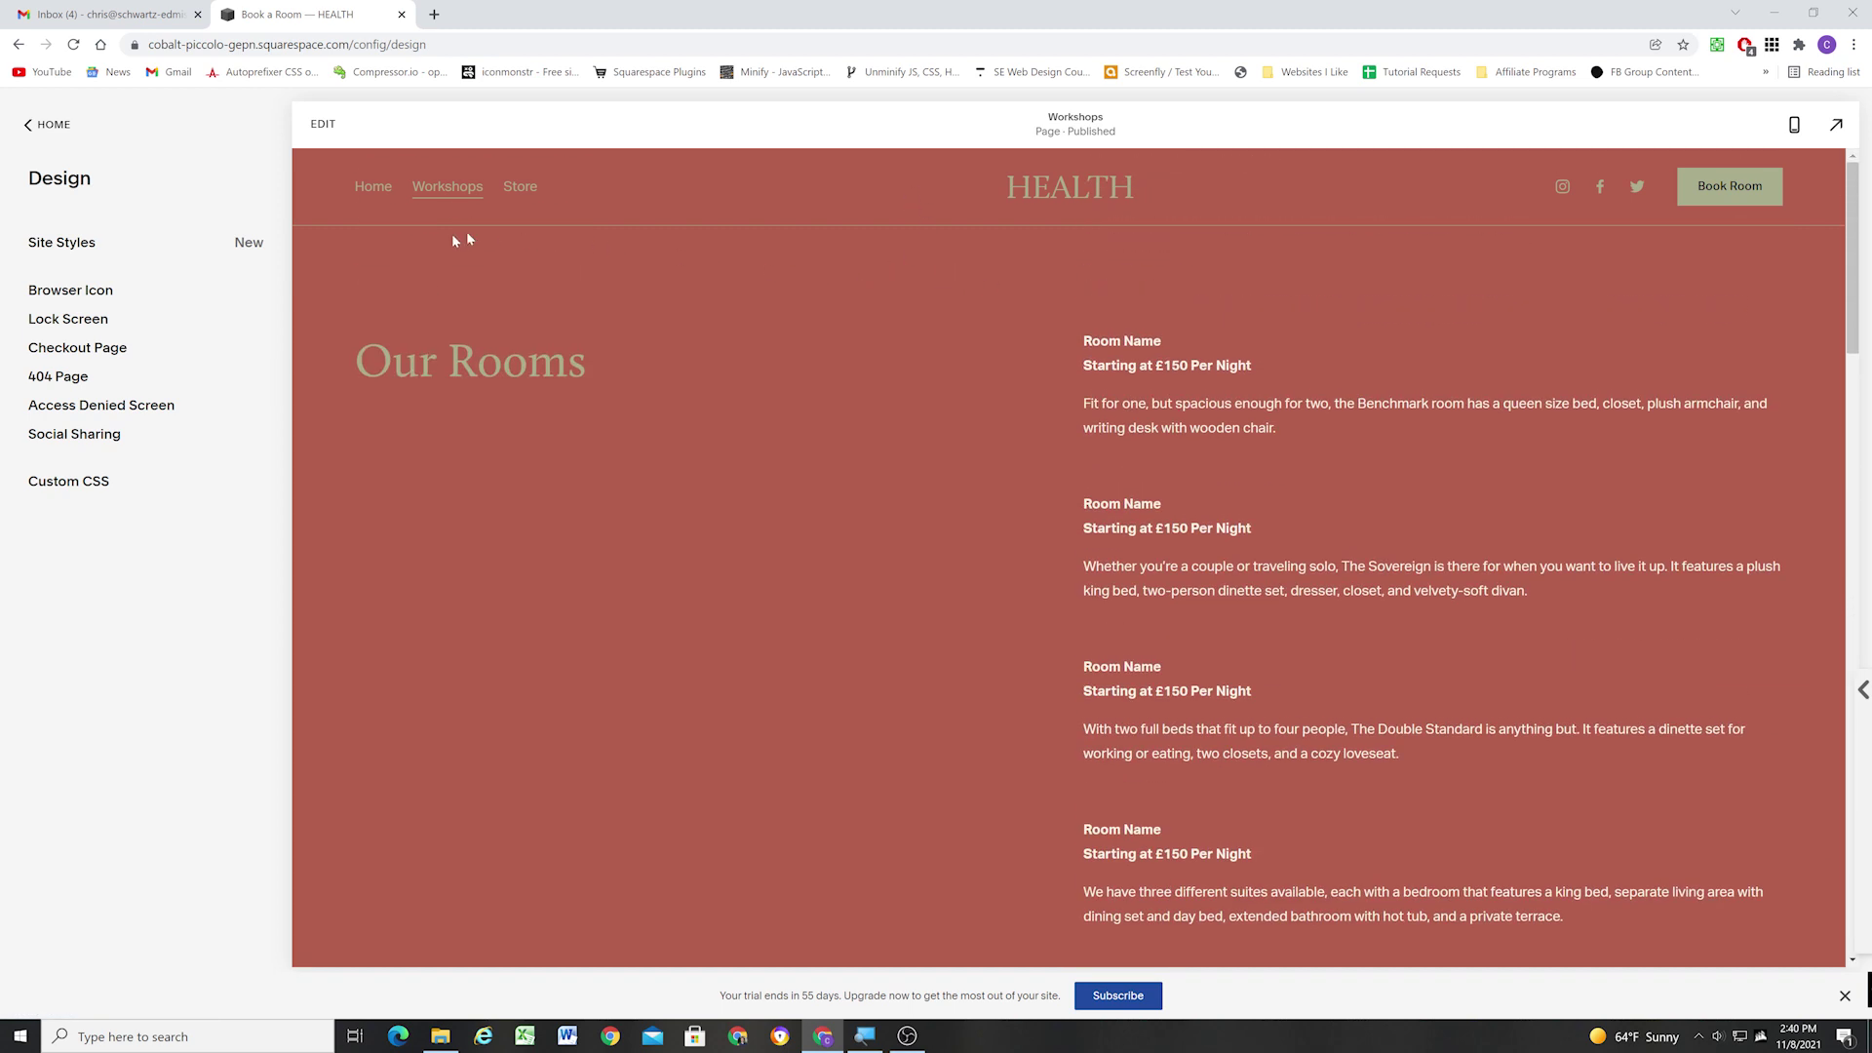
left_click(1065, 200)
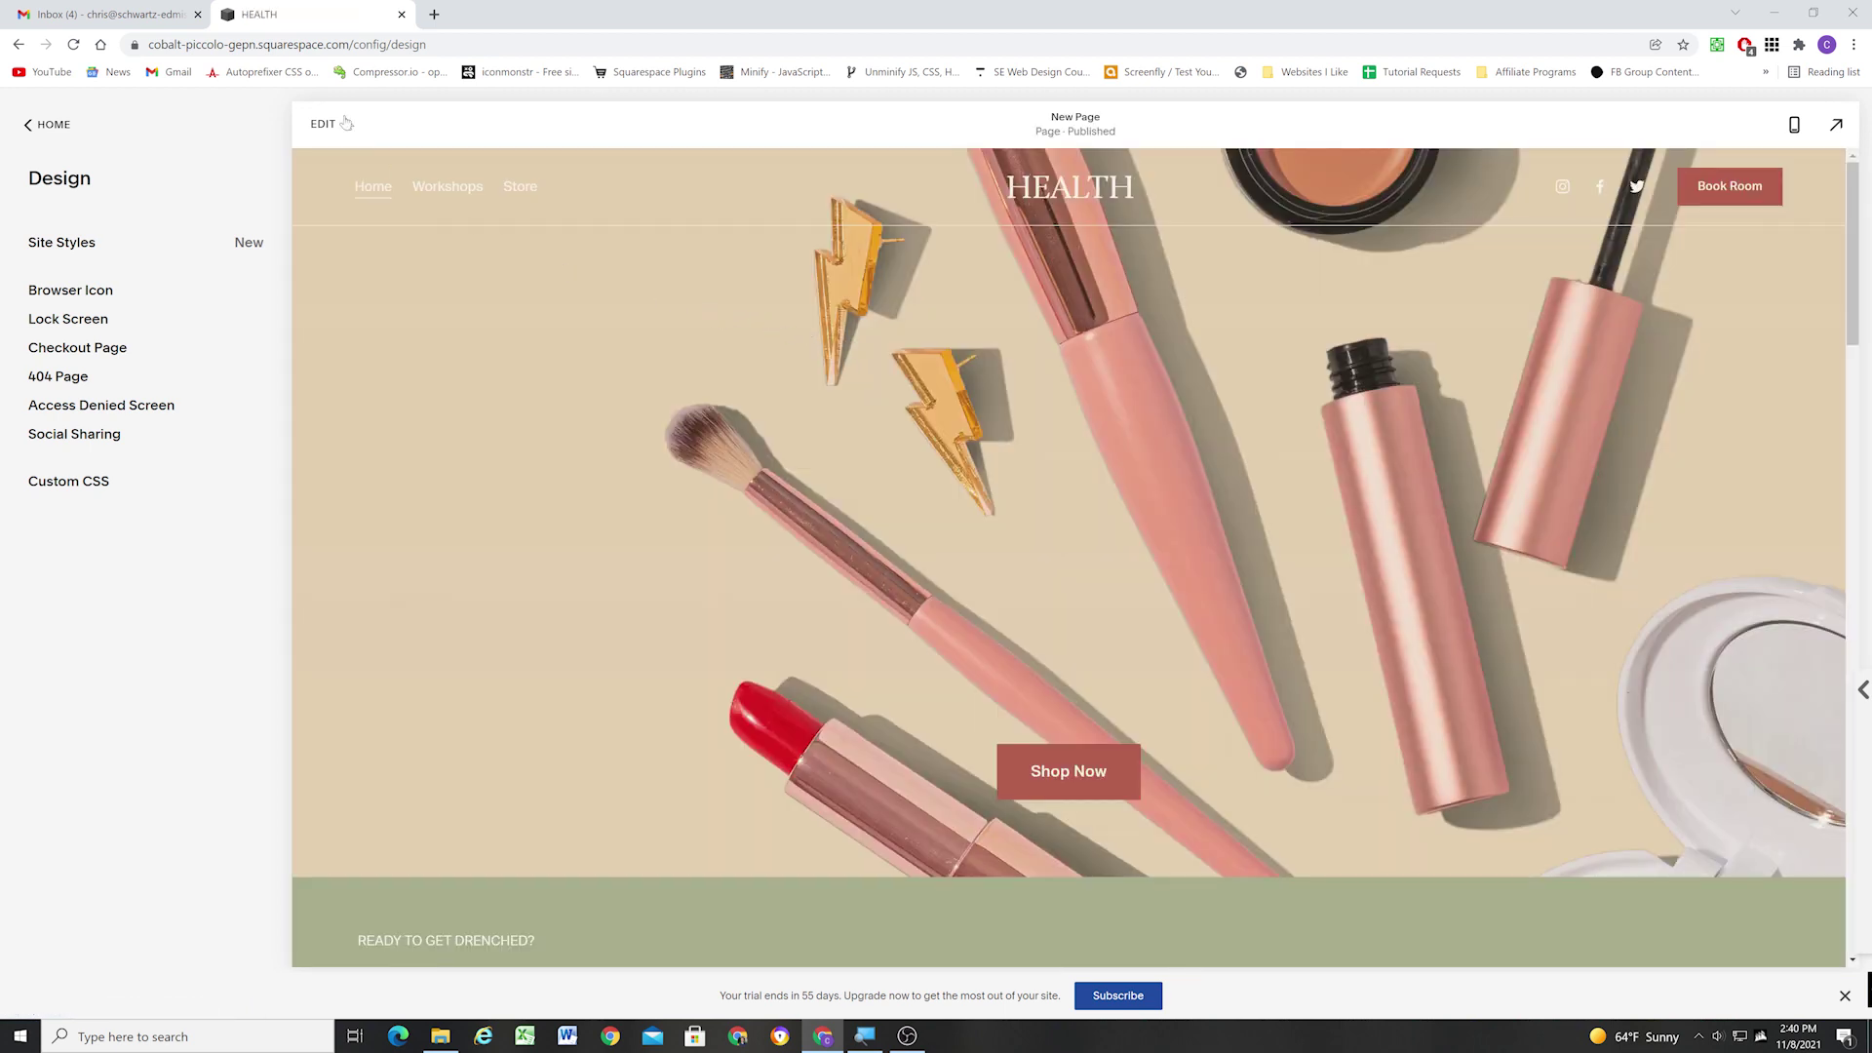
Enter edit mode and open the header's Style settings, keeping the Dynamic style.
left_click(331, 124)
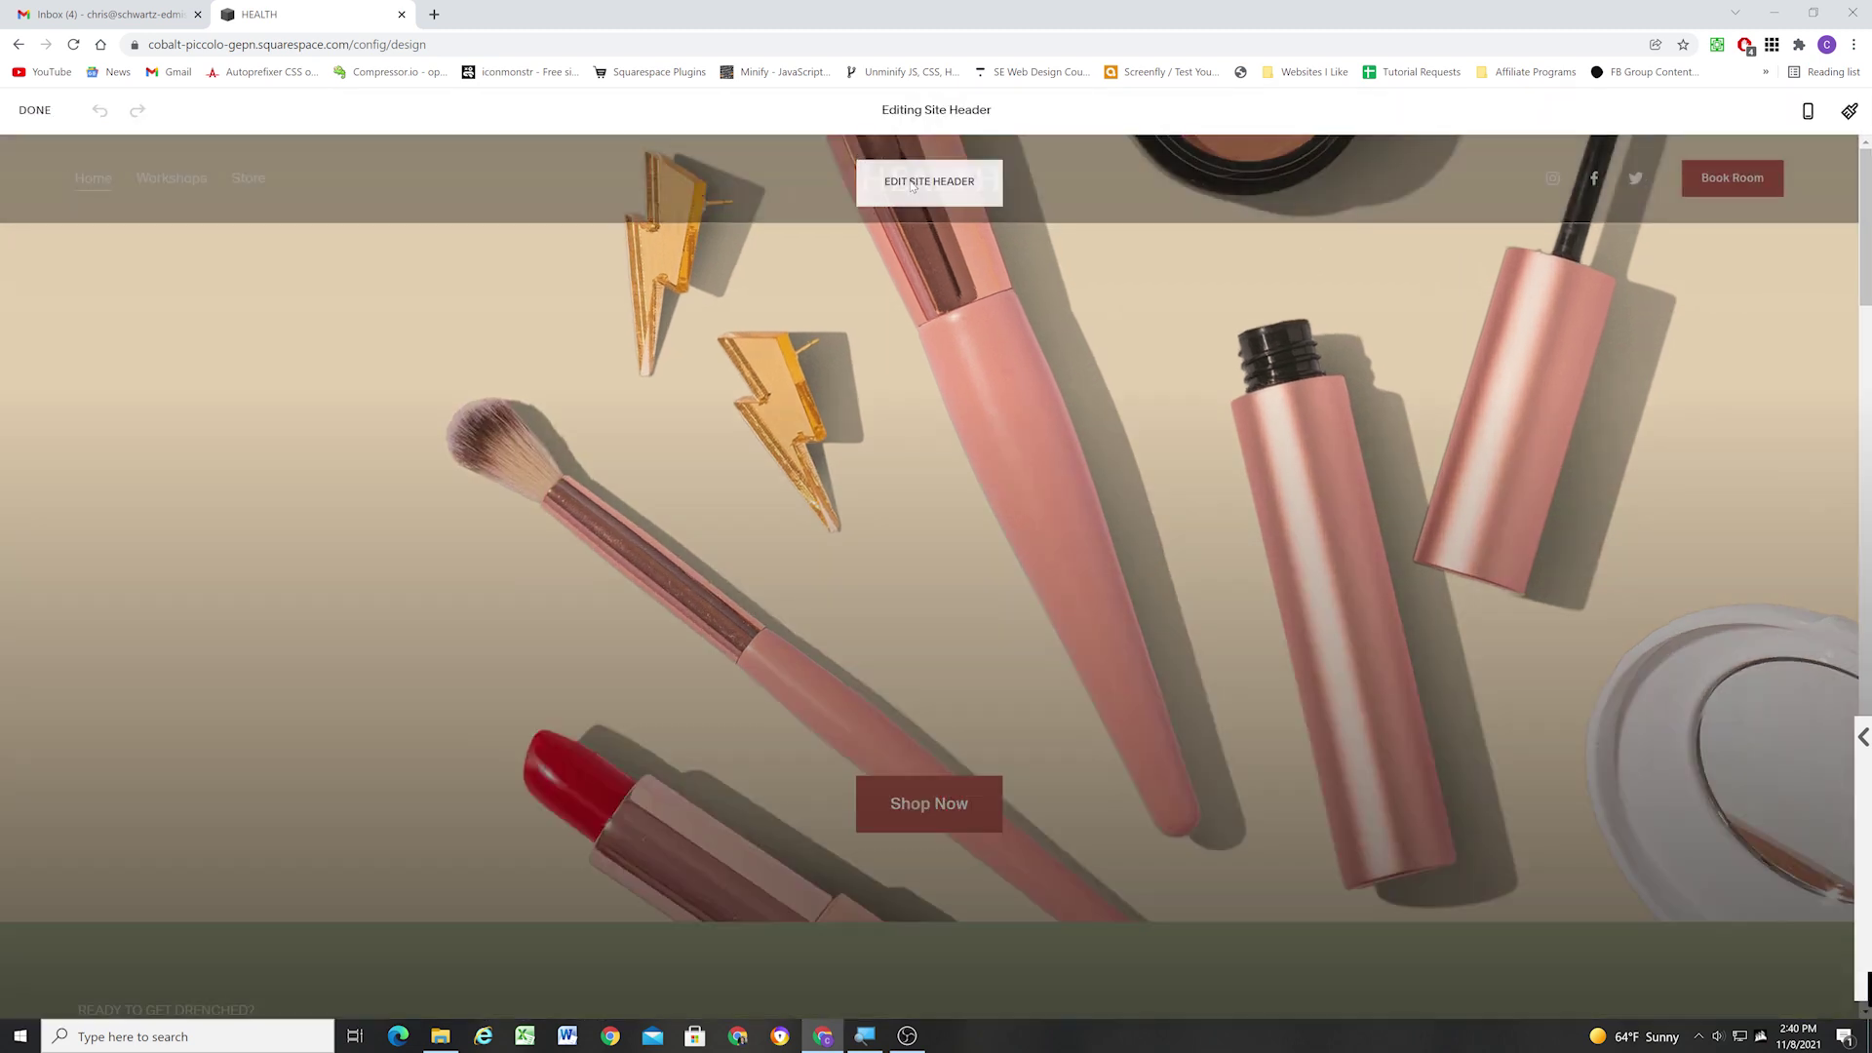
left_click(912, 186)
left_click(1674, 564)
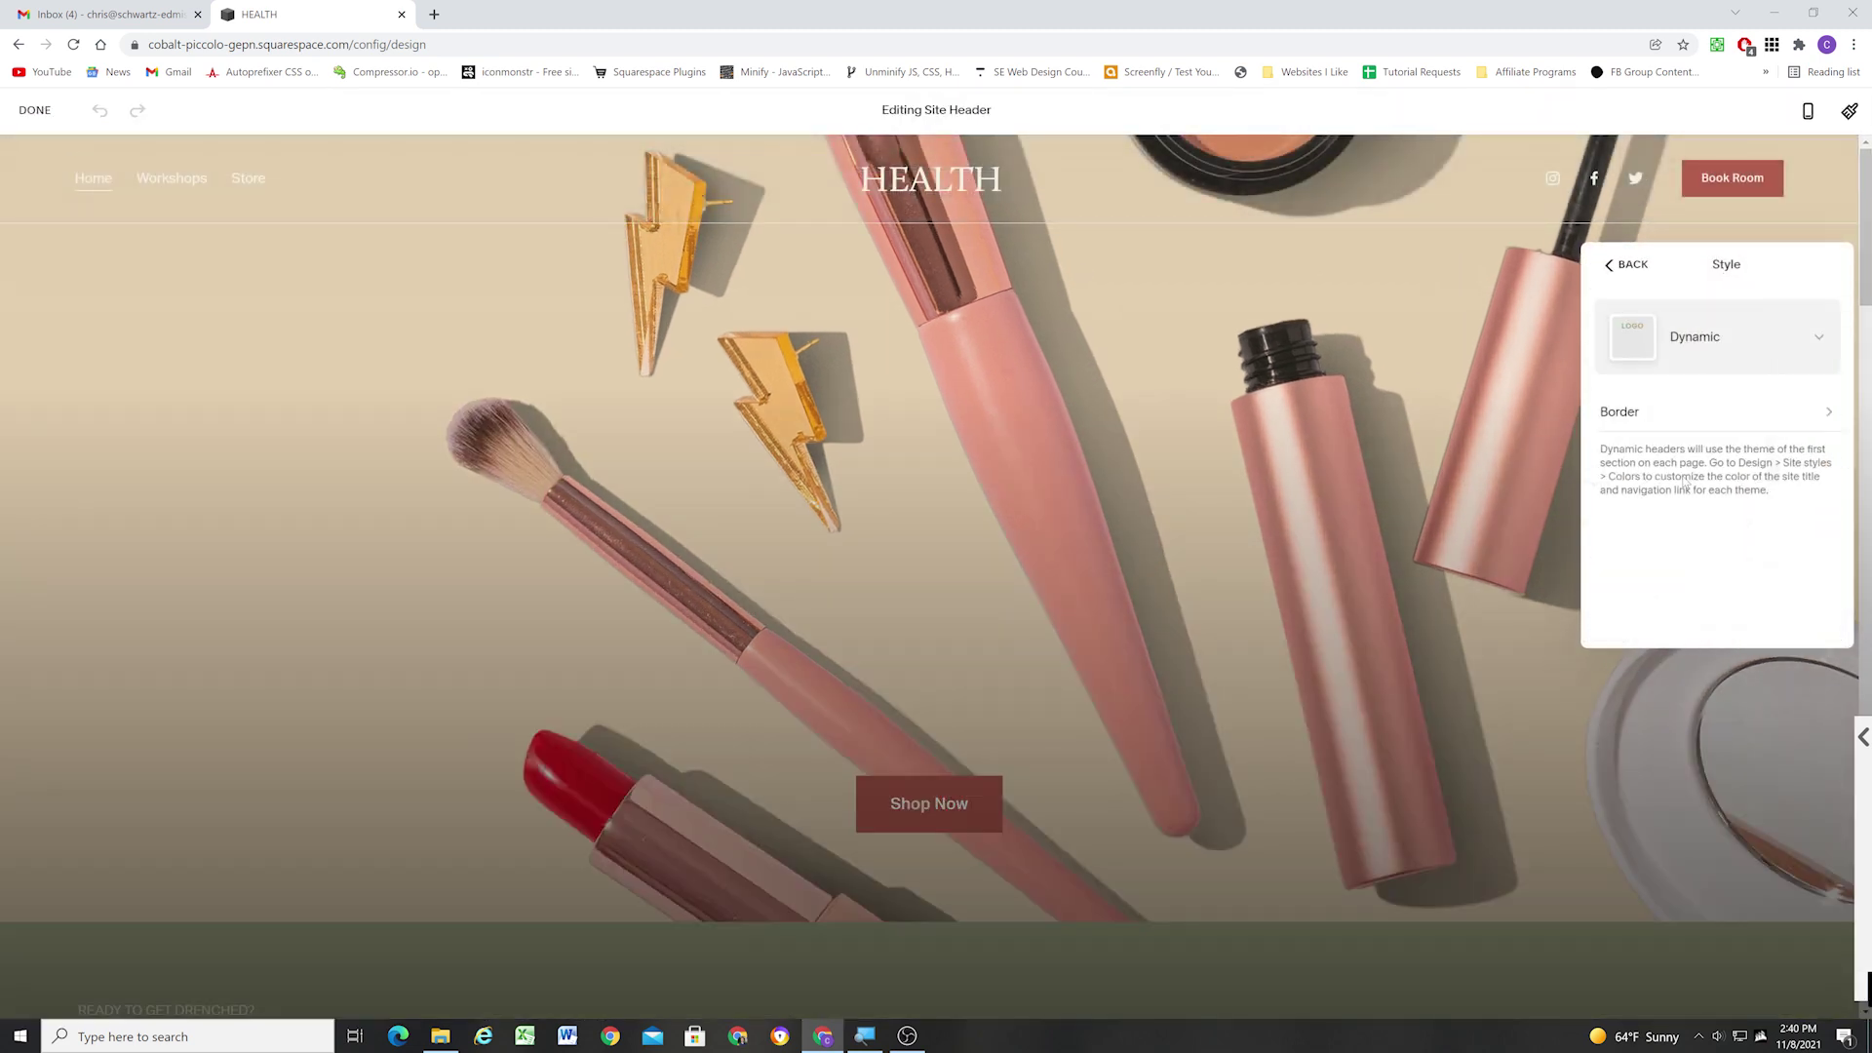
left_click(1708, 356)
left_click(1709, 357)
Add a custom-thickness header border, about 4px, positioned along the bottom edge.
left_click(1698, 410)
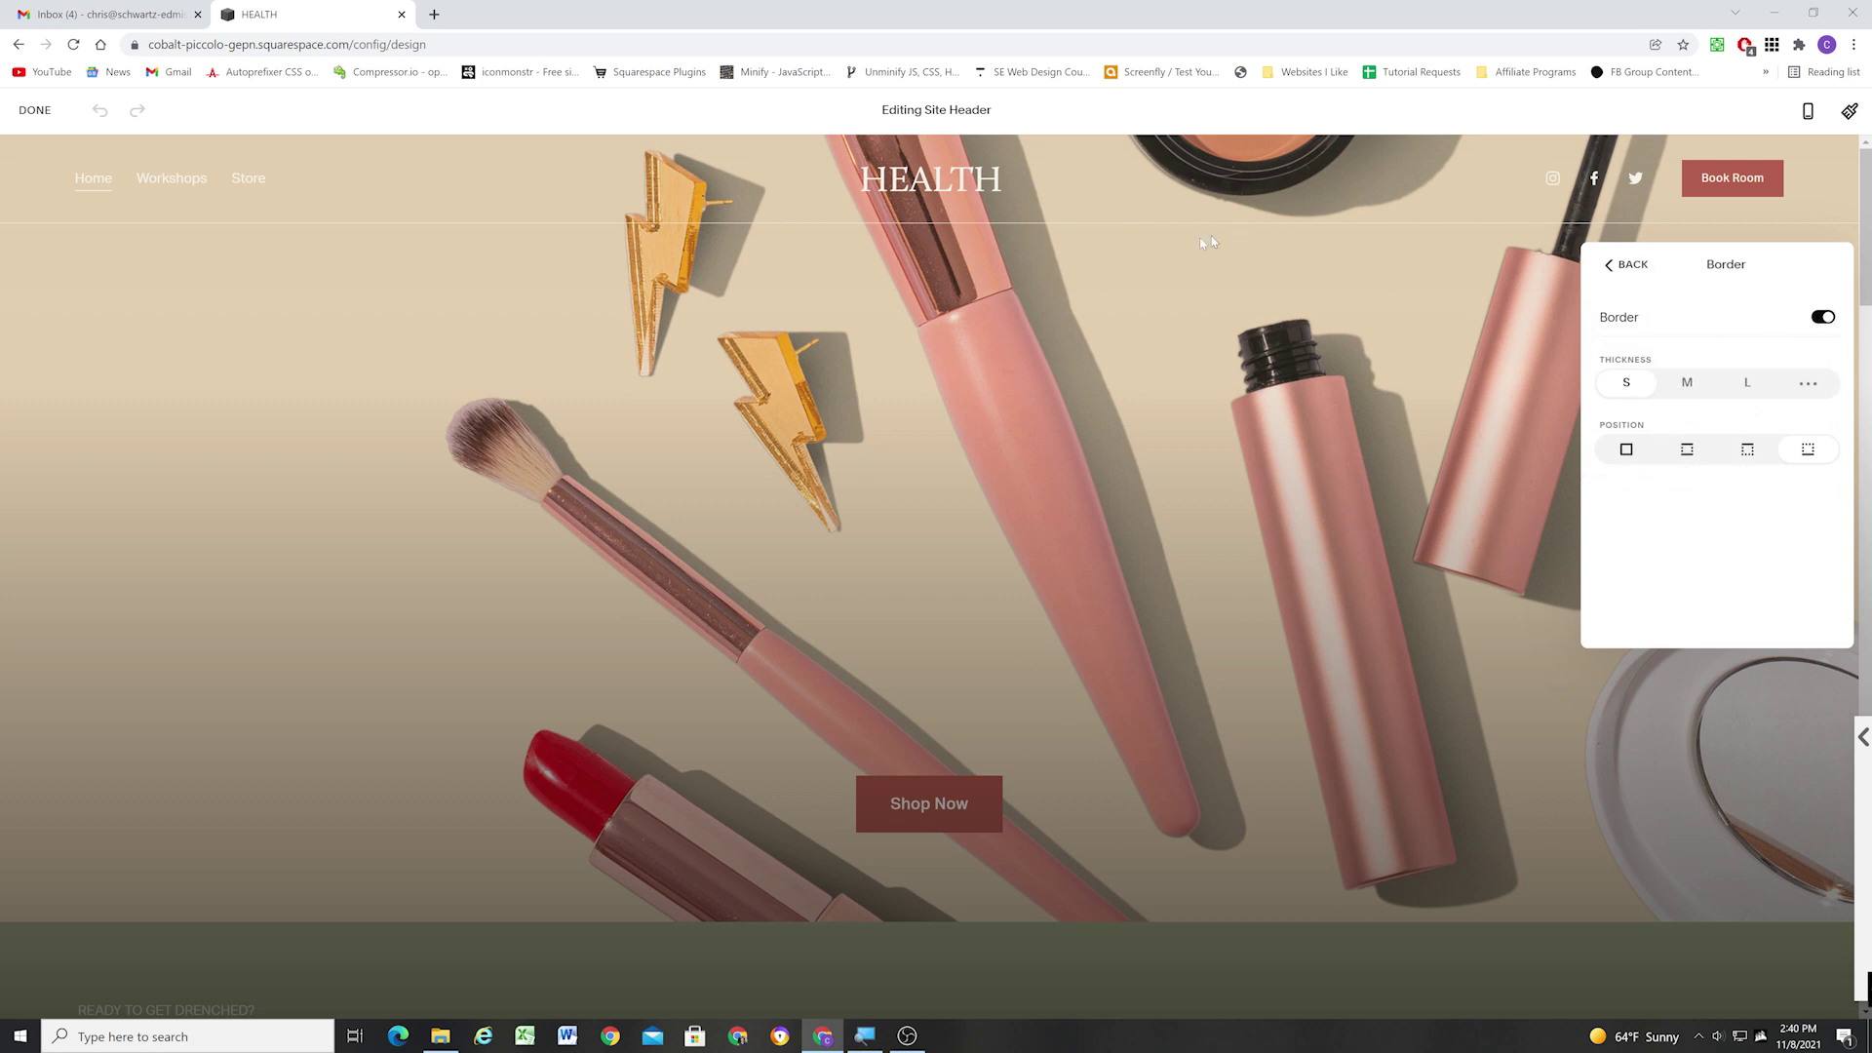
left_click(1687, 383)
left_click(1747, 383)
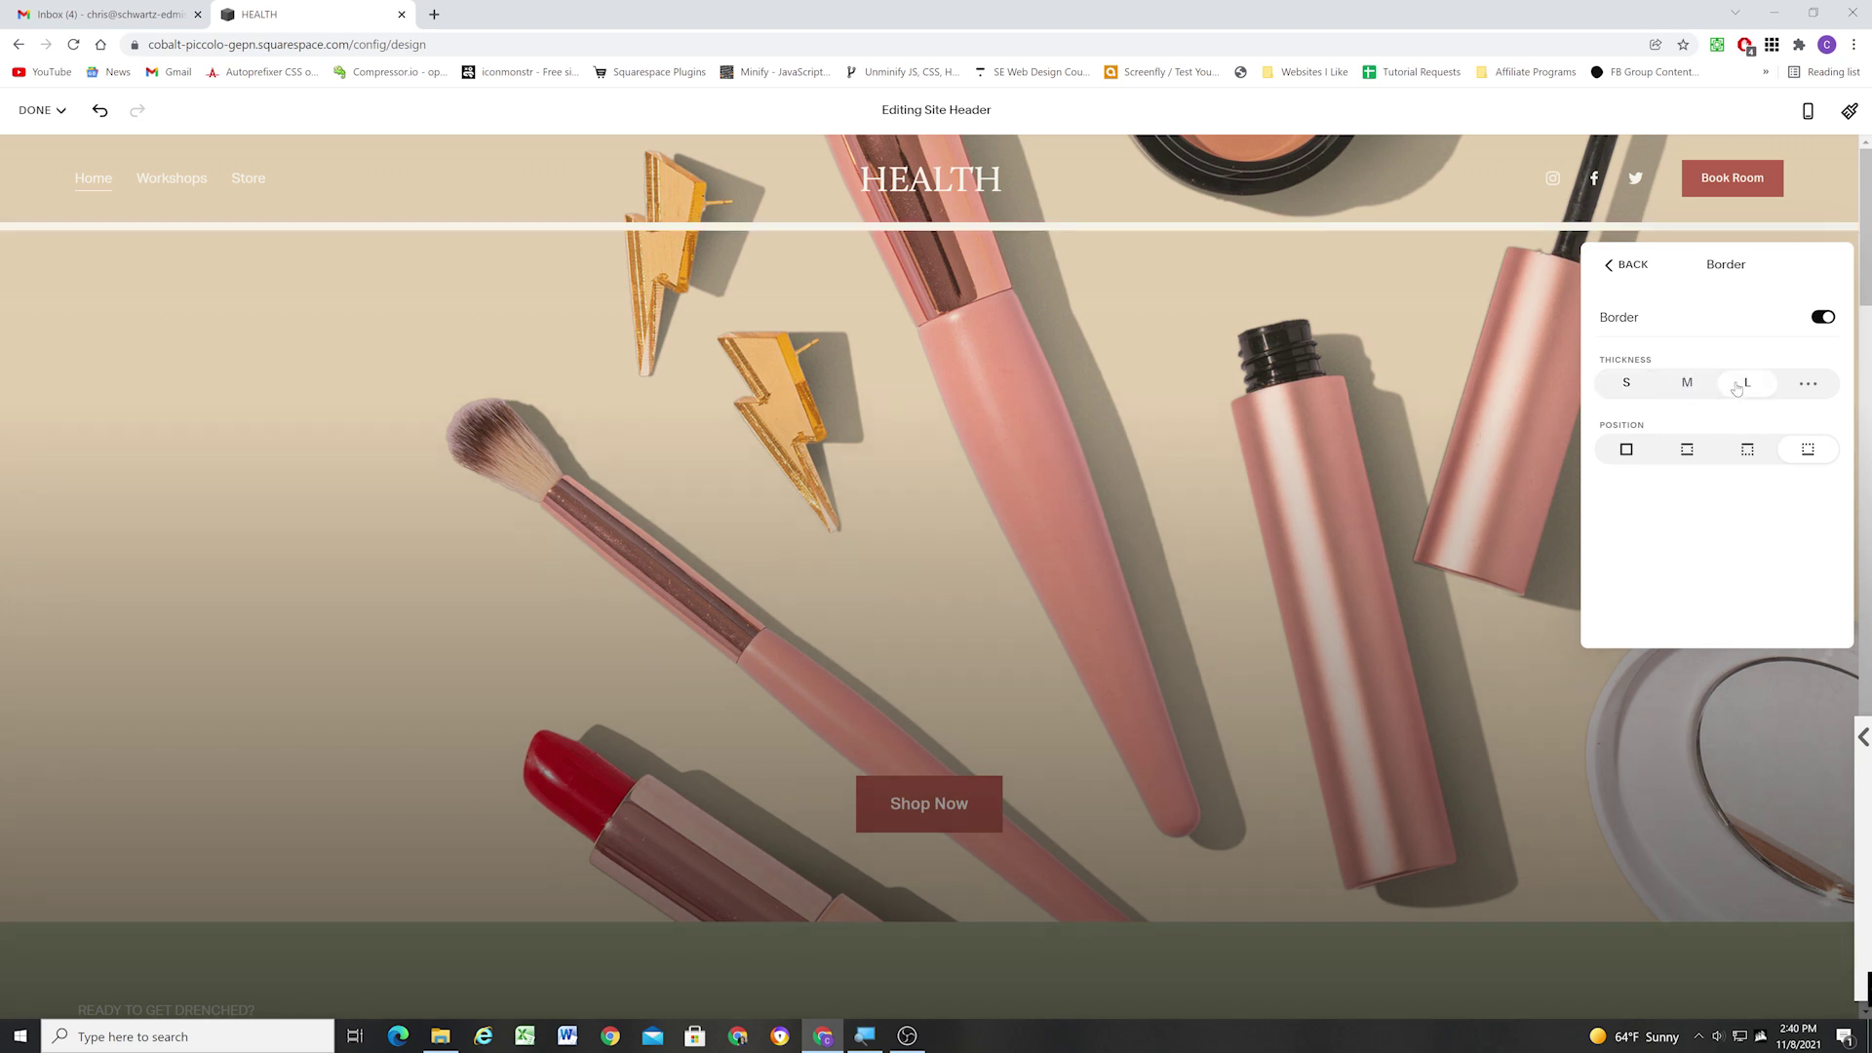
left_click(1807, 385)
left_click_drag(1669, 421, 1630, 420)
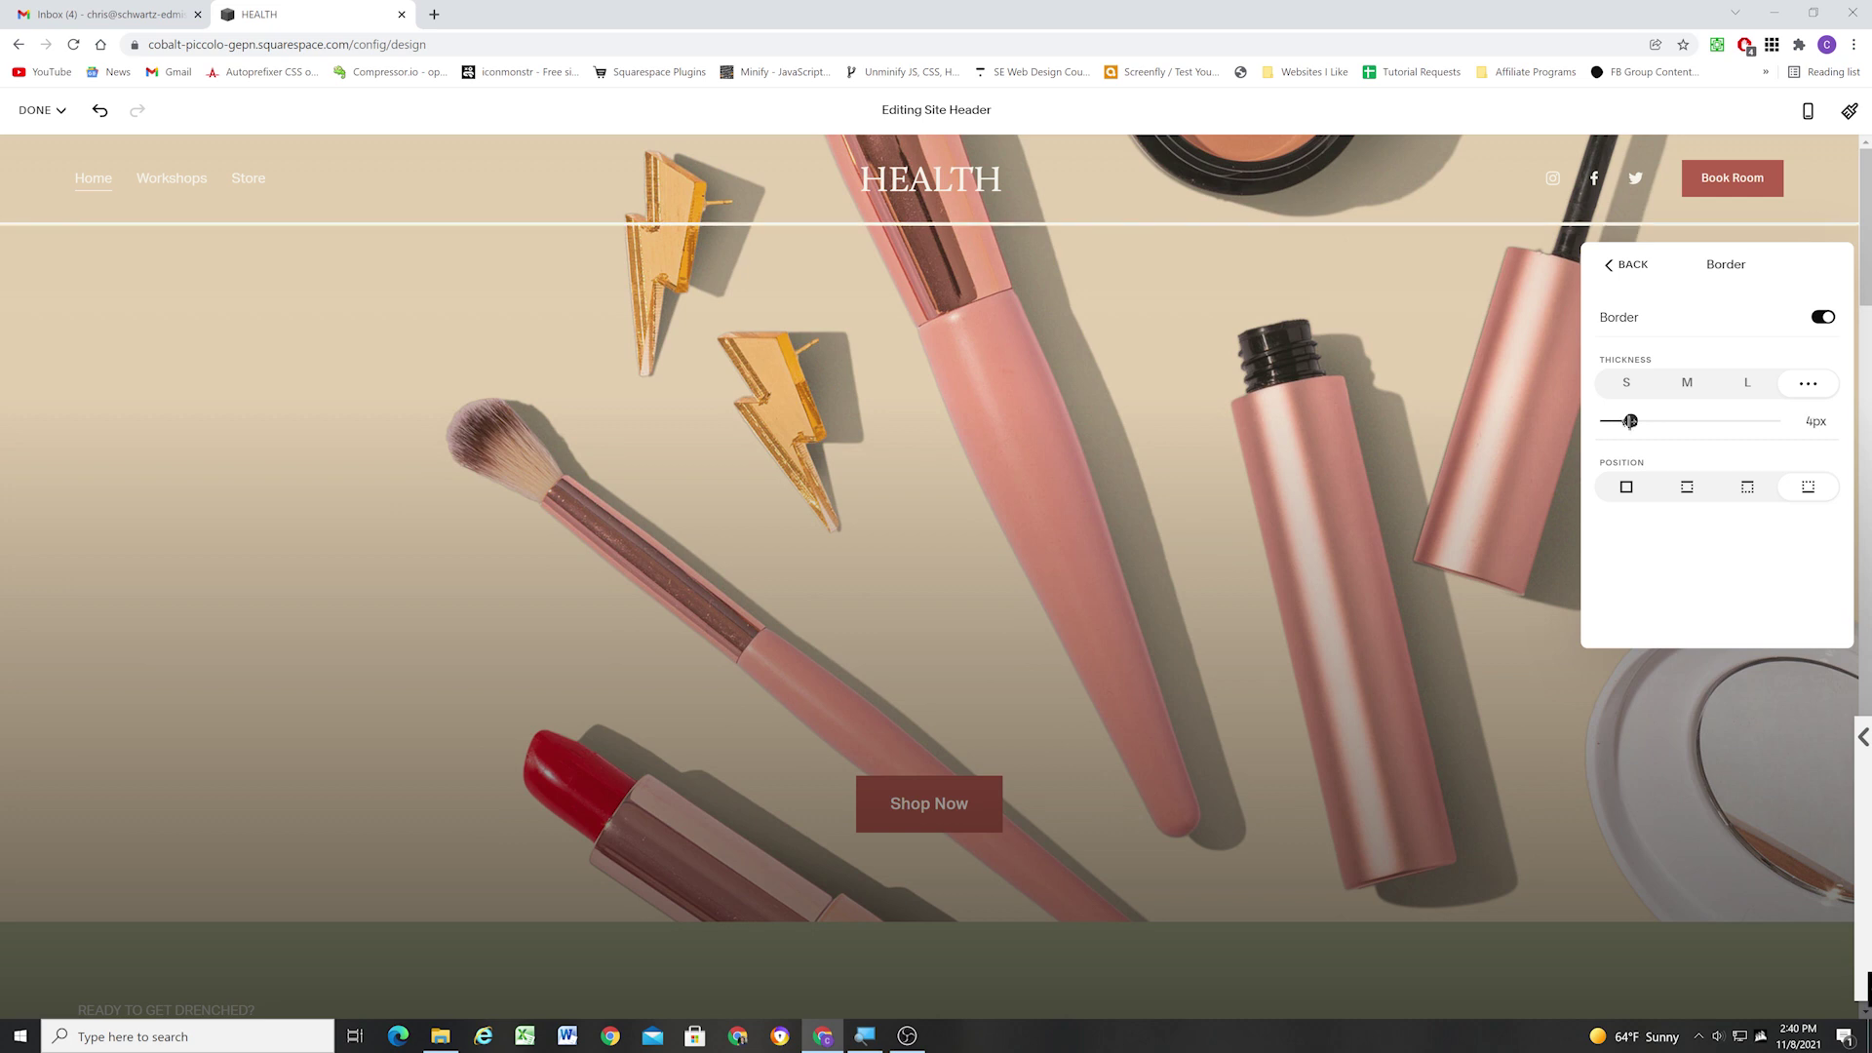
left_click(1634, 491)
left_click(1683, 489)
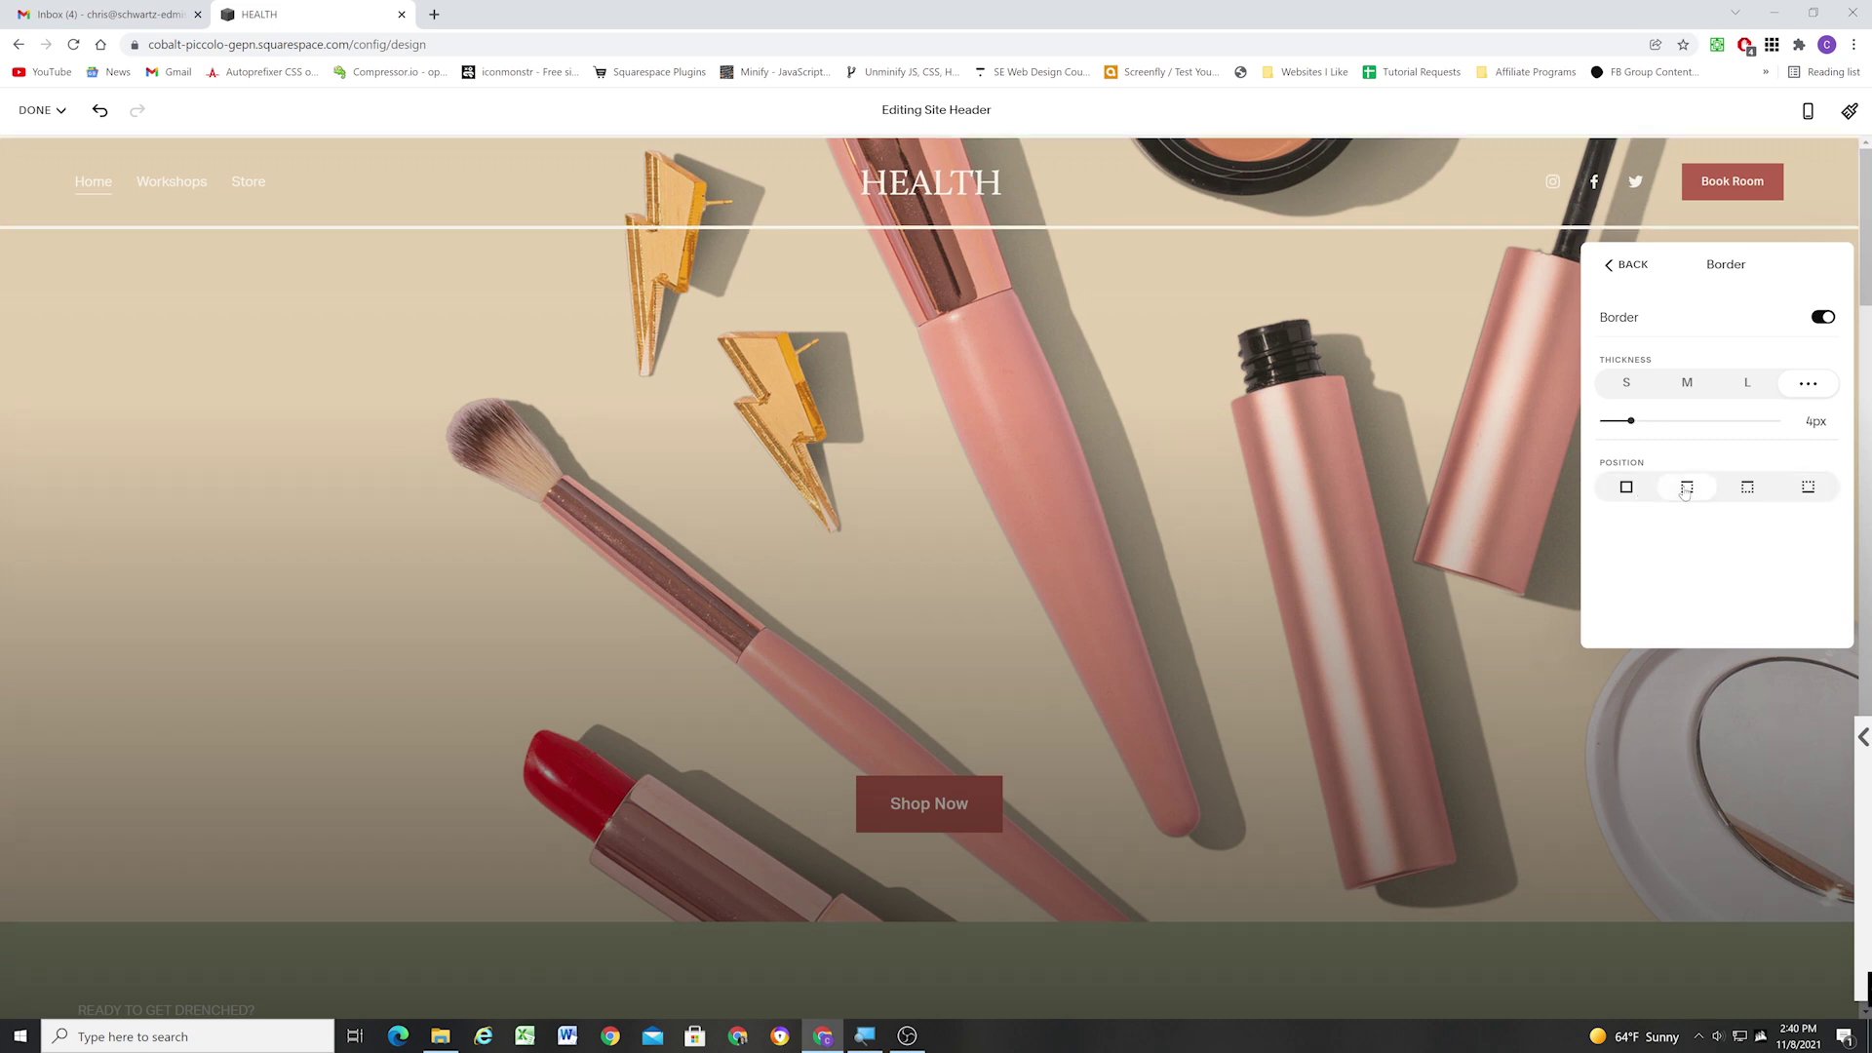
left_click(1755, 487)
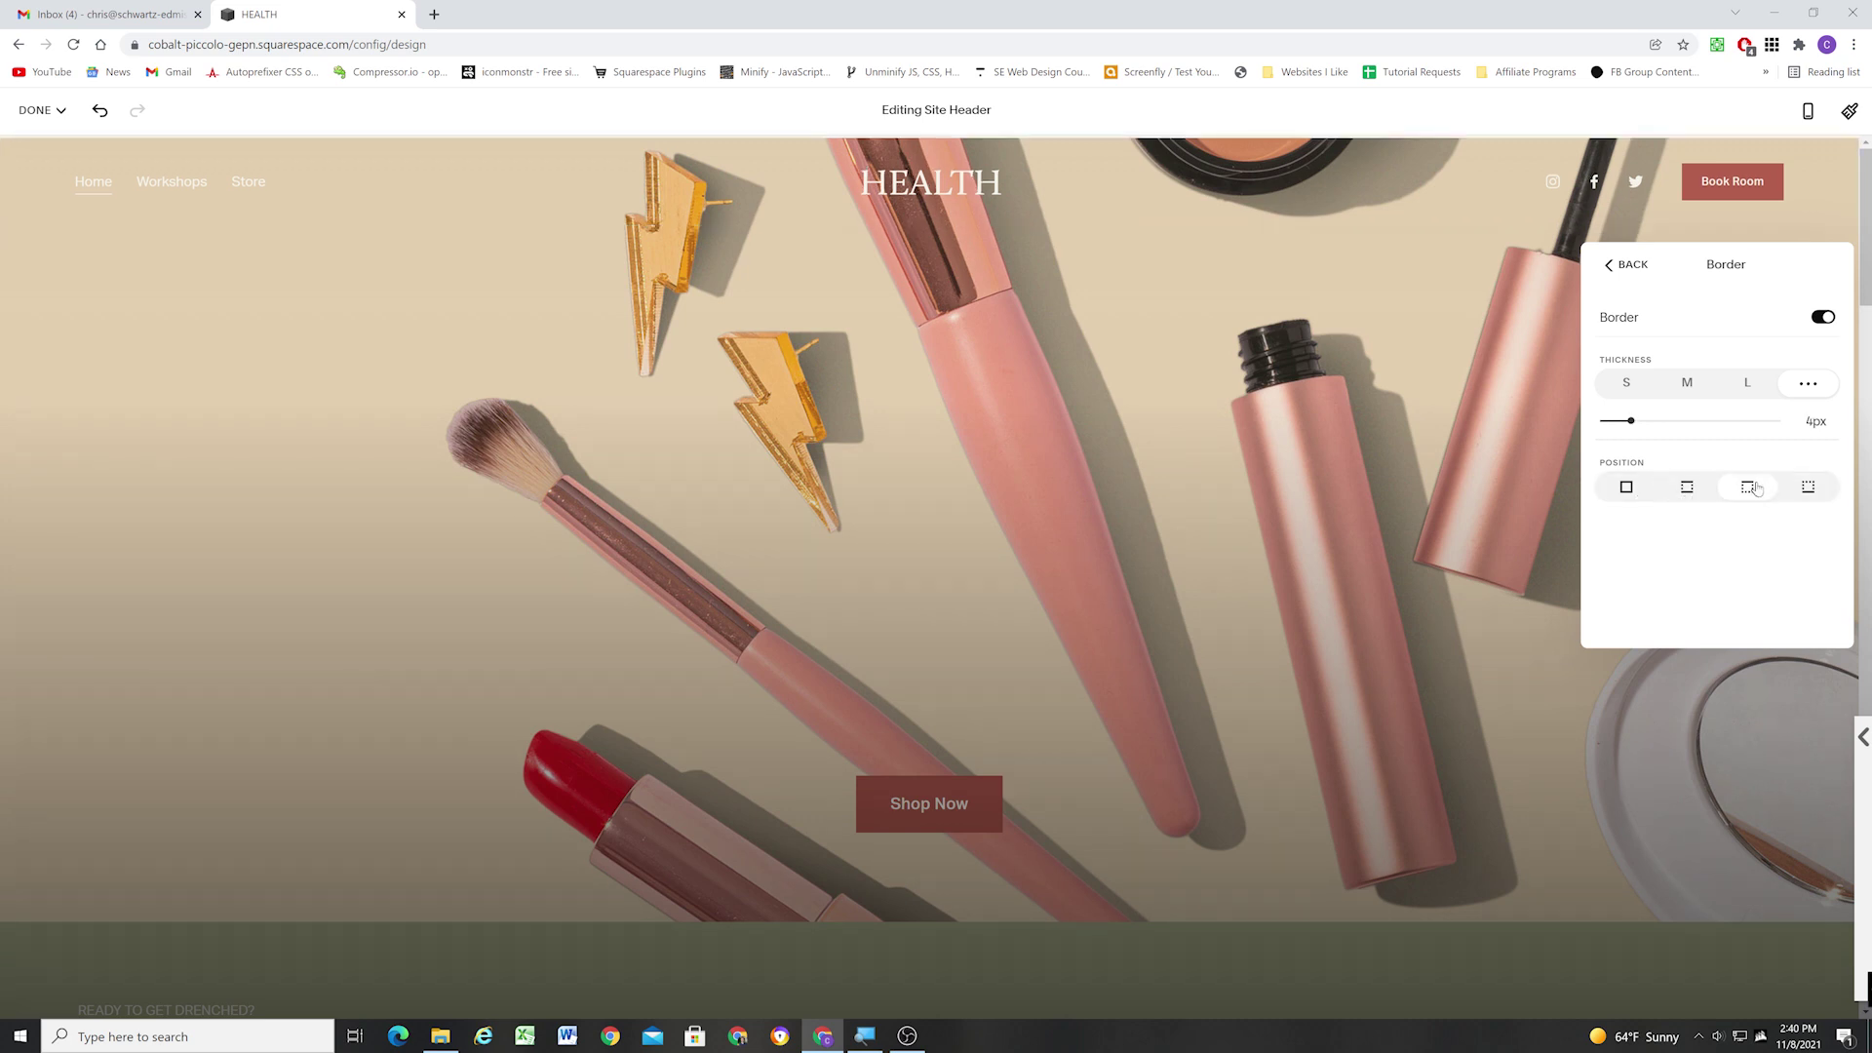
left_click(1821, 487)
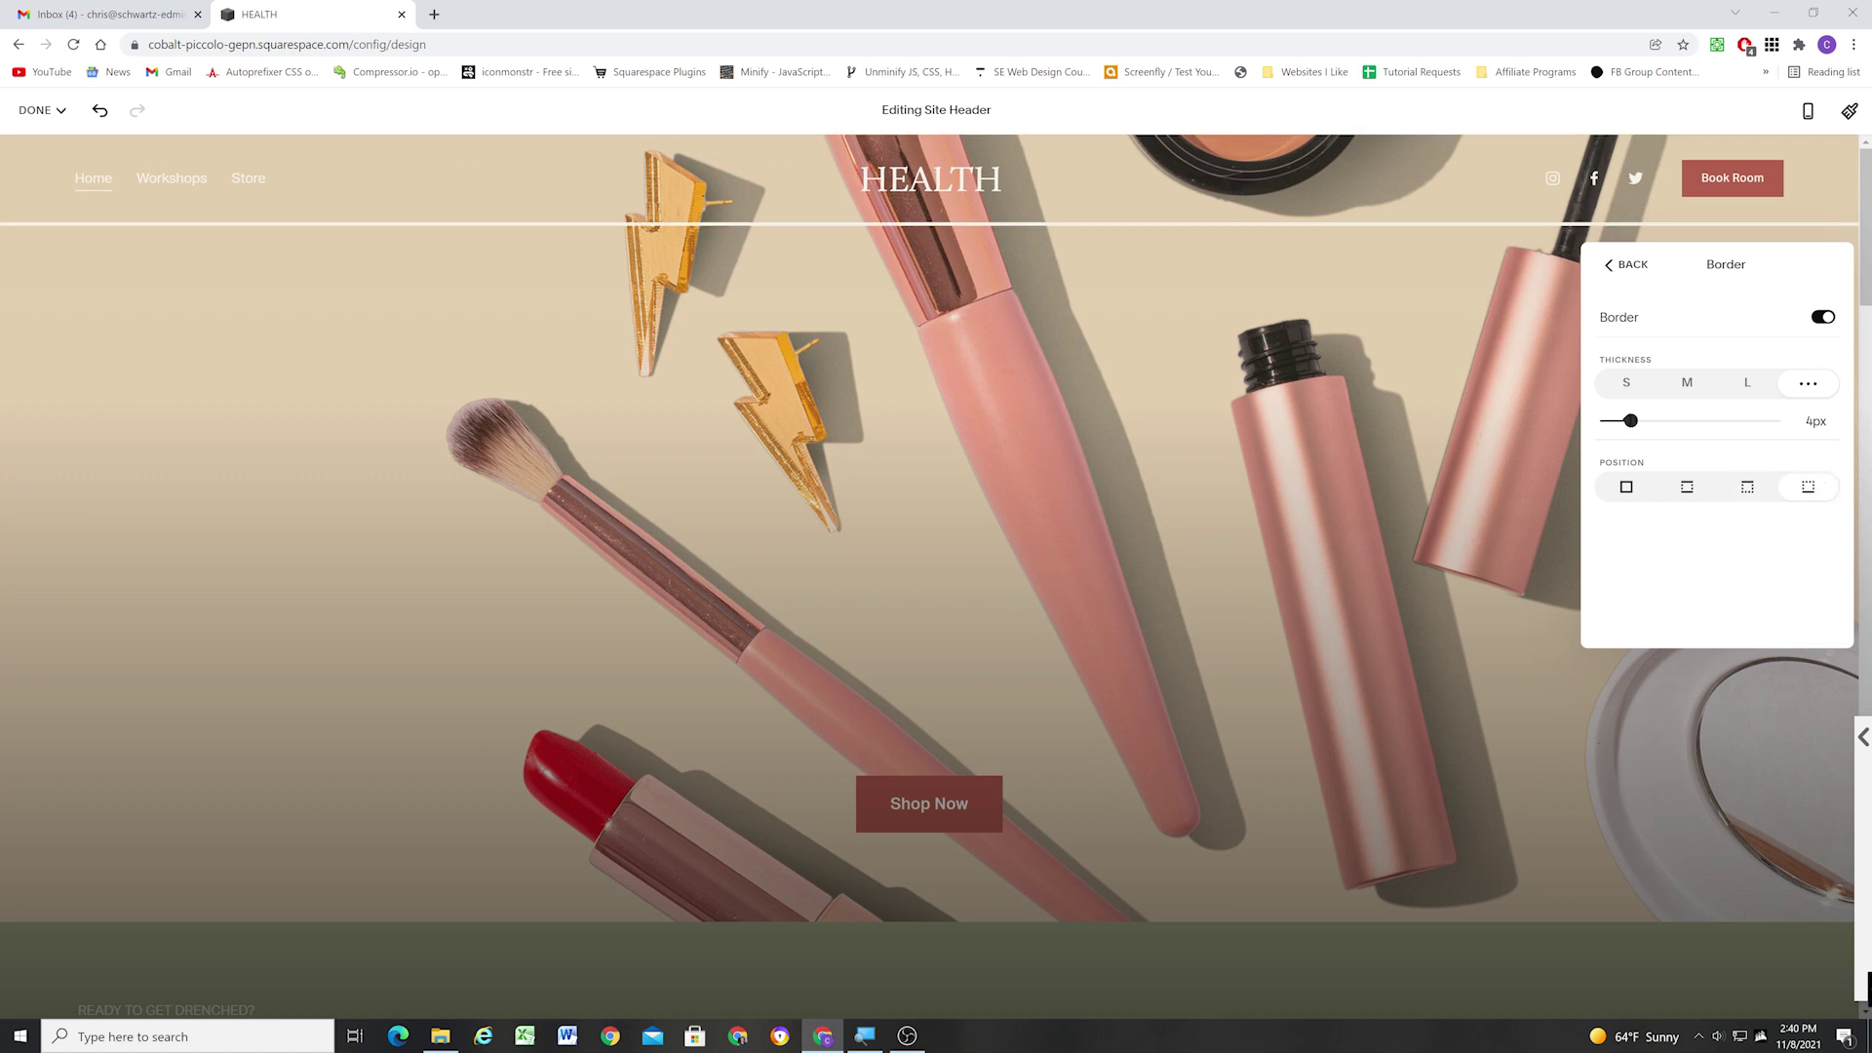
left_click_drag(1631, 420, 1624, 420)
Switch the header to the Solid style and make it semi-transparent.
left_click(1626, 265)
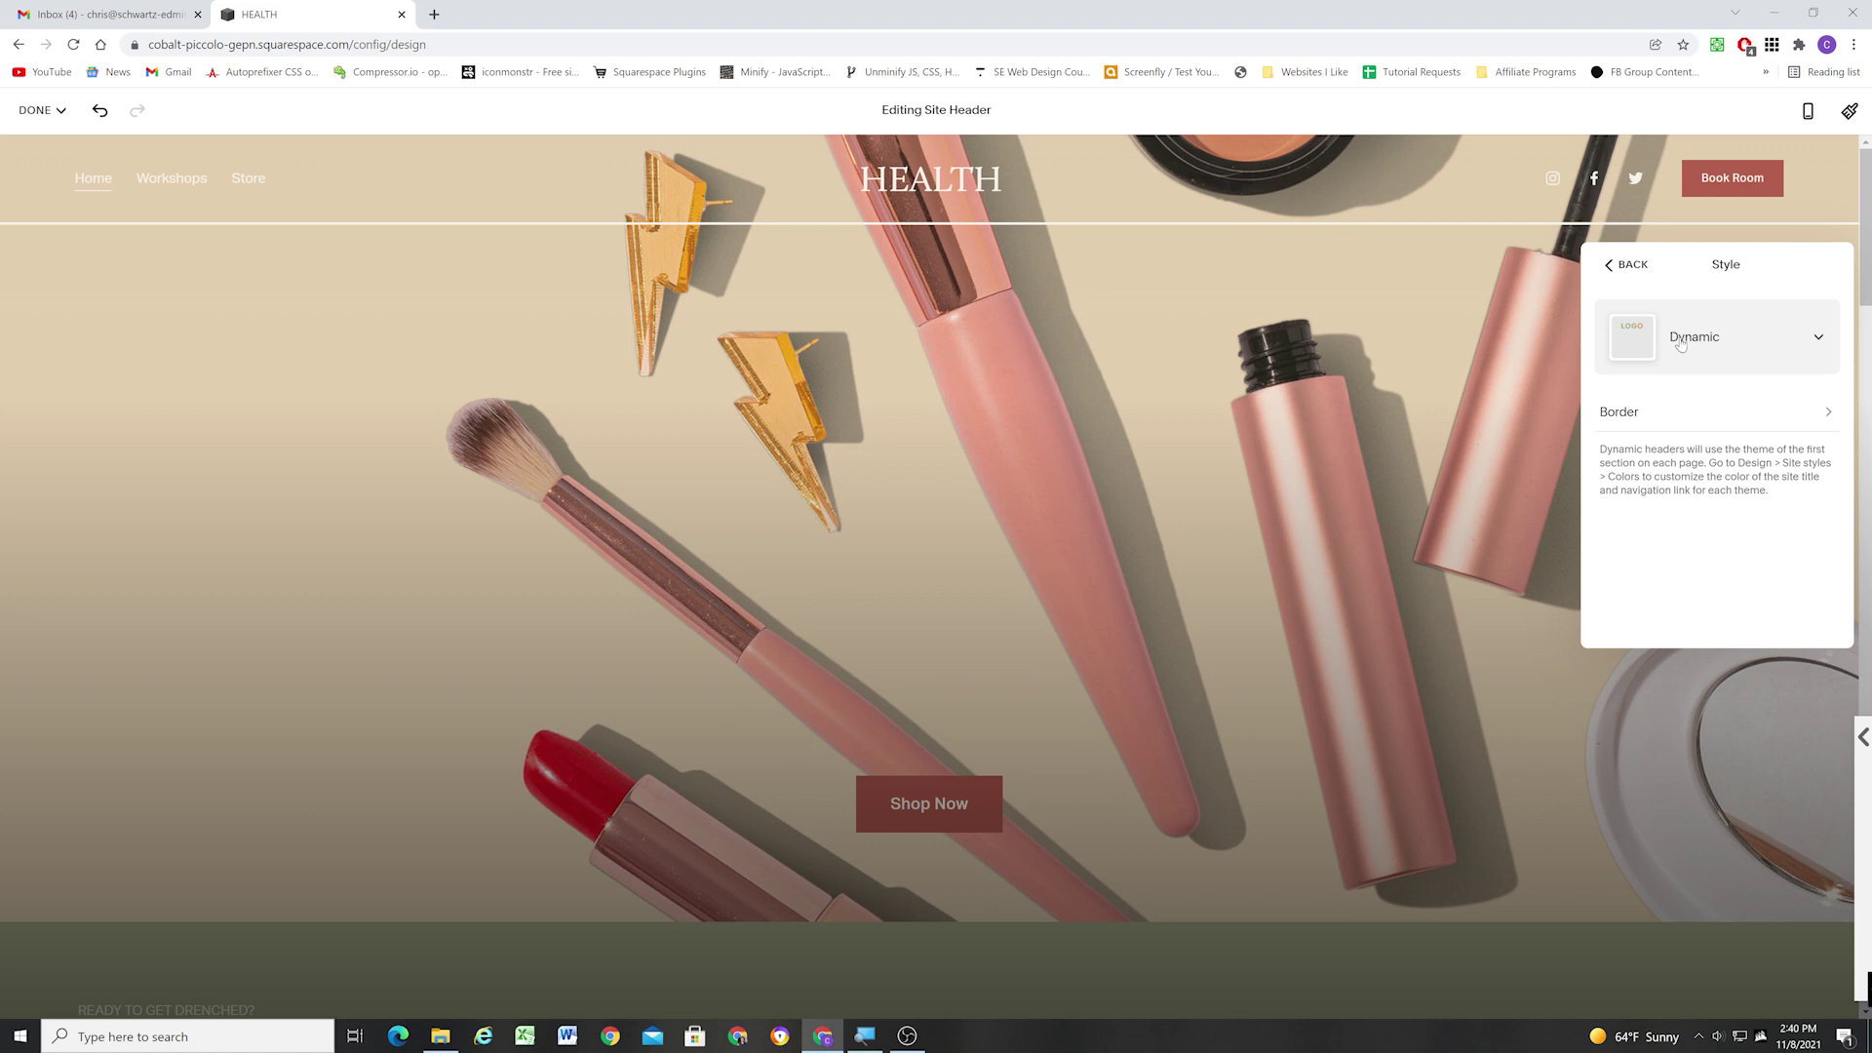
left_click(1680, 344)
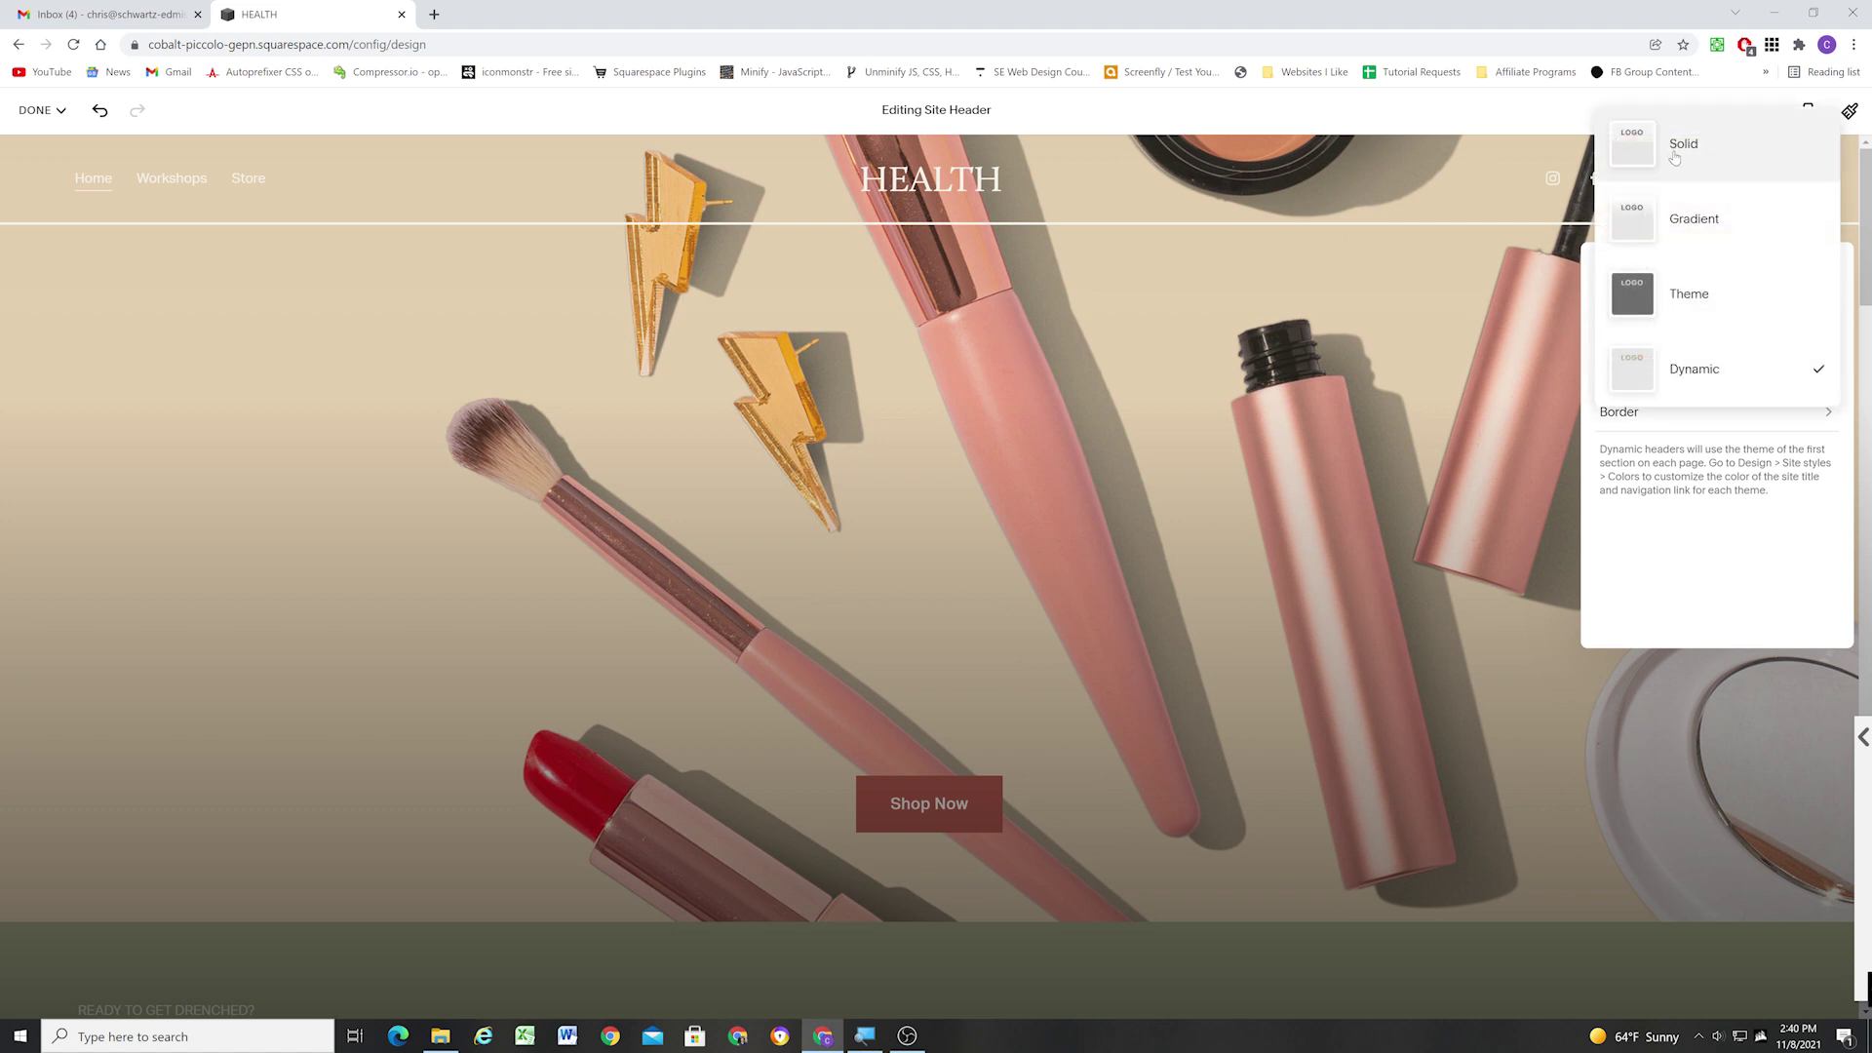
left_click(1684, 143)
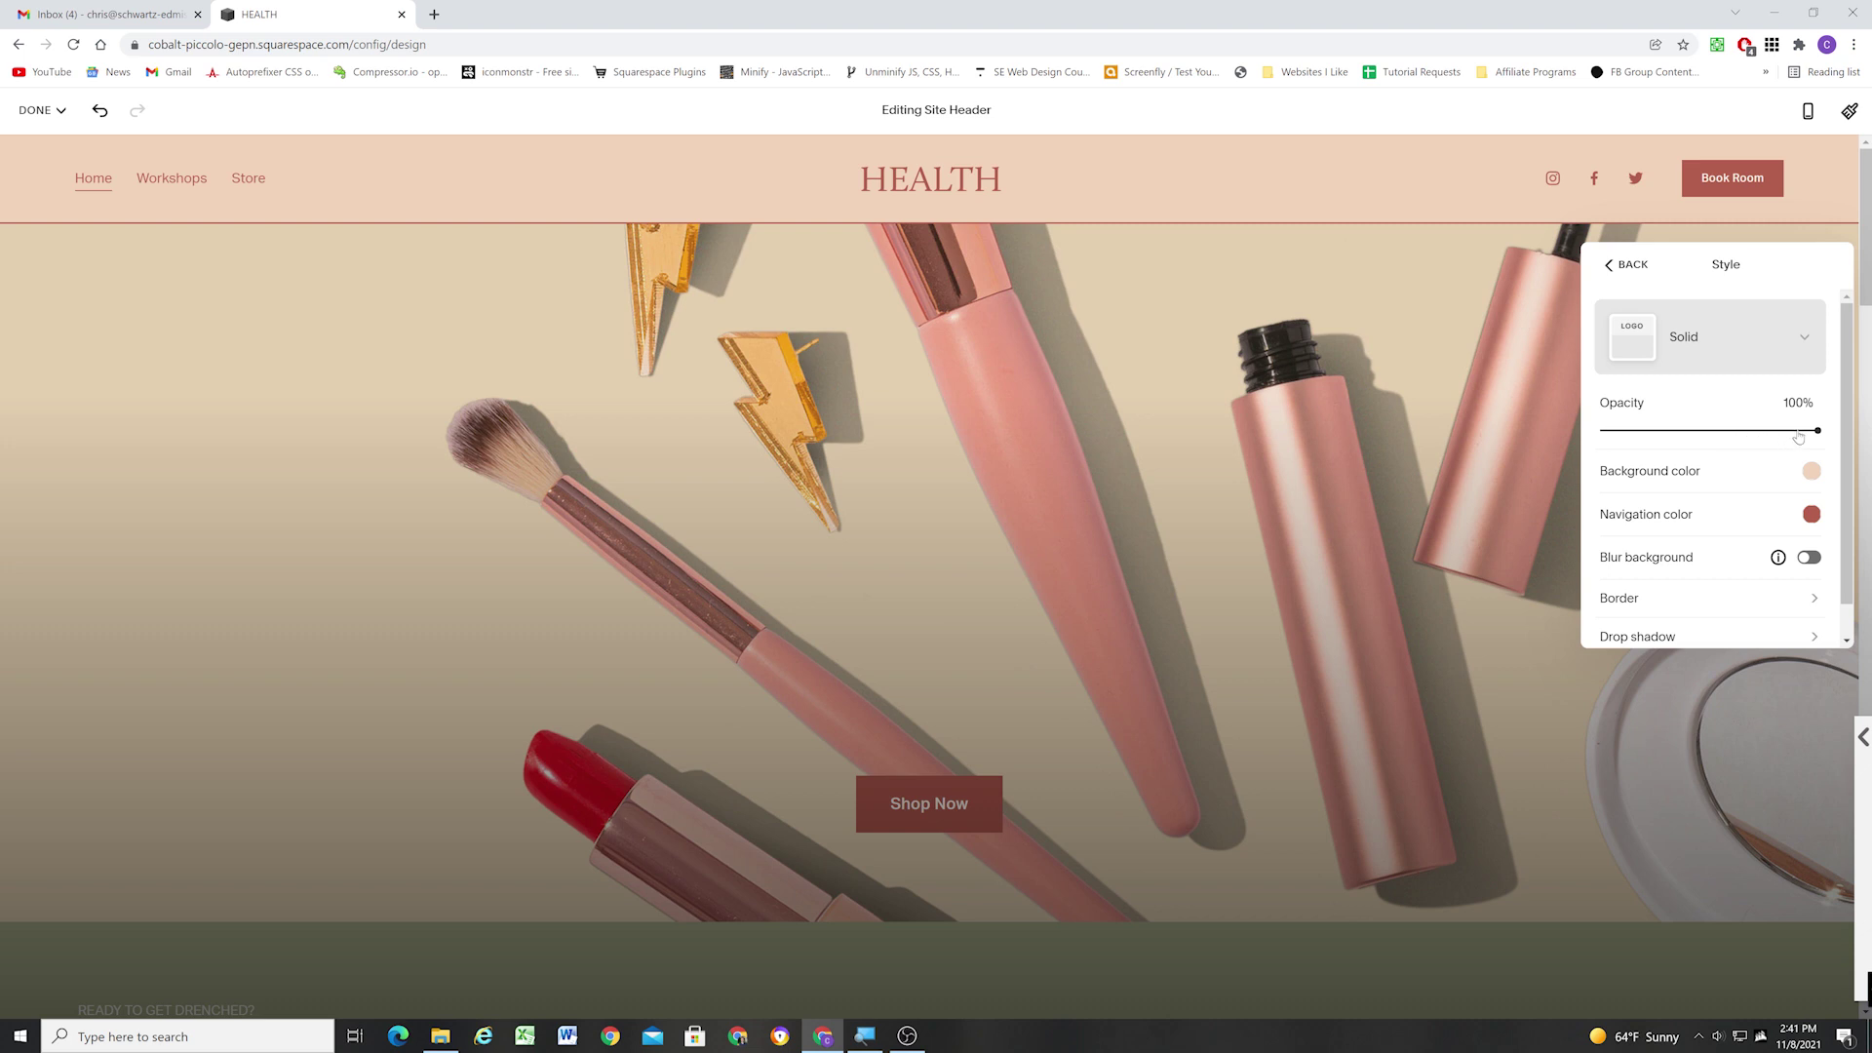
left_click_drag(1802, 430, 1743, 429)
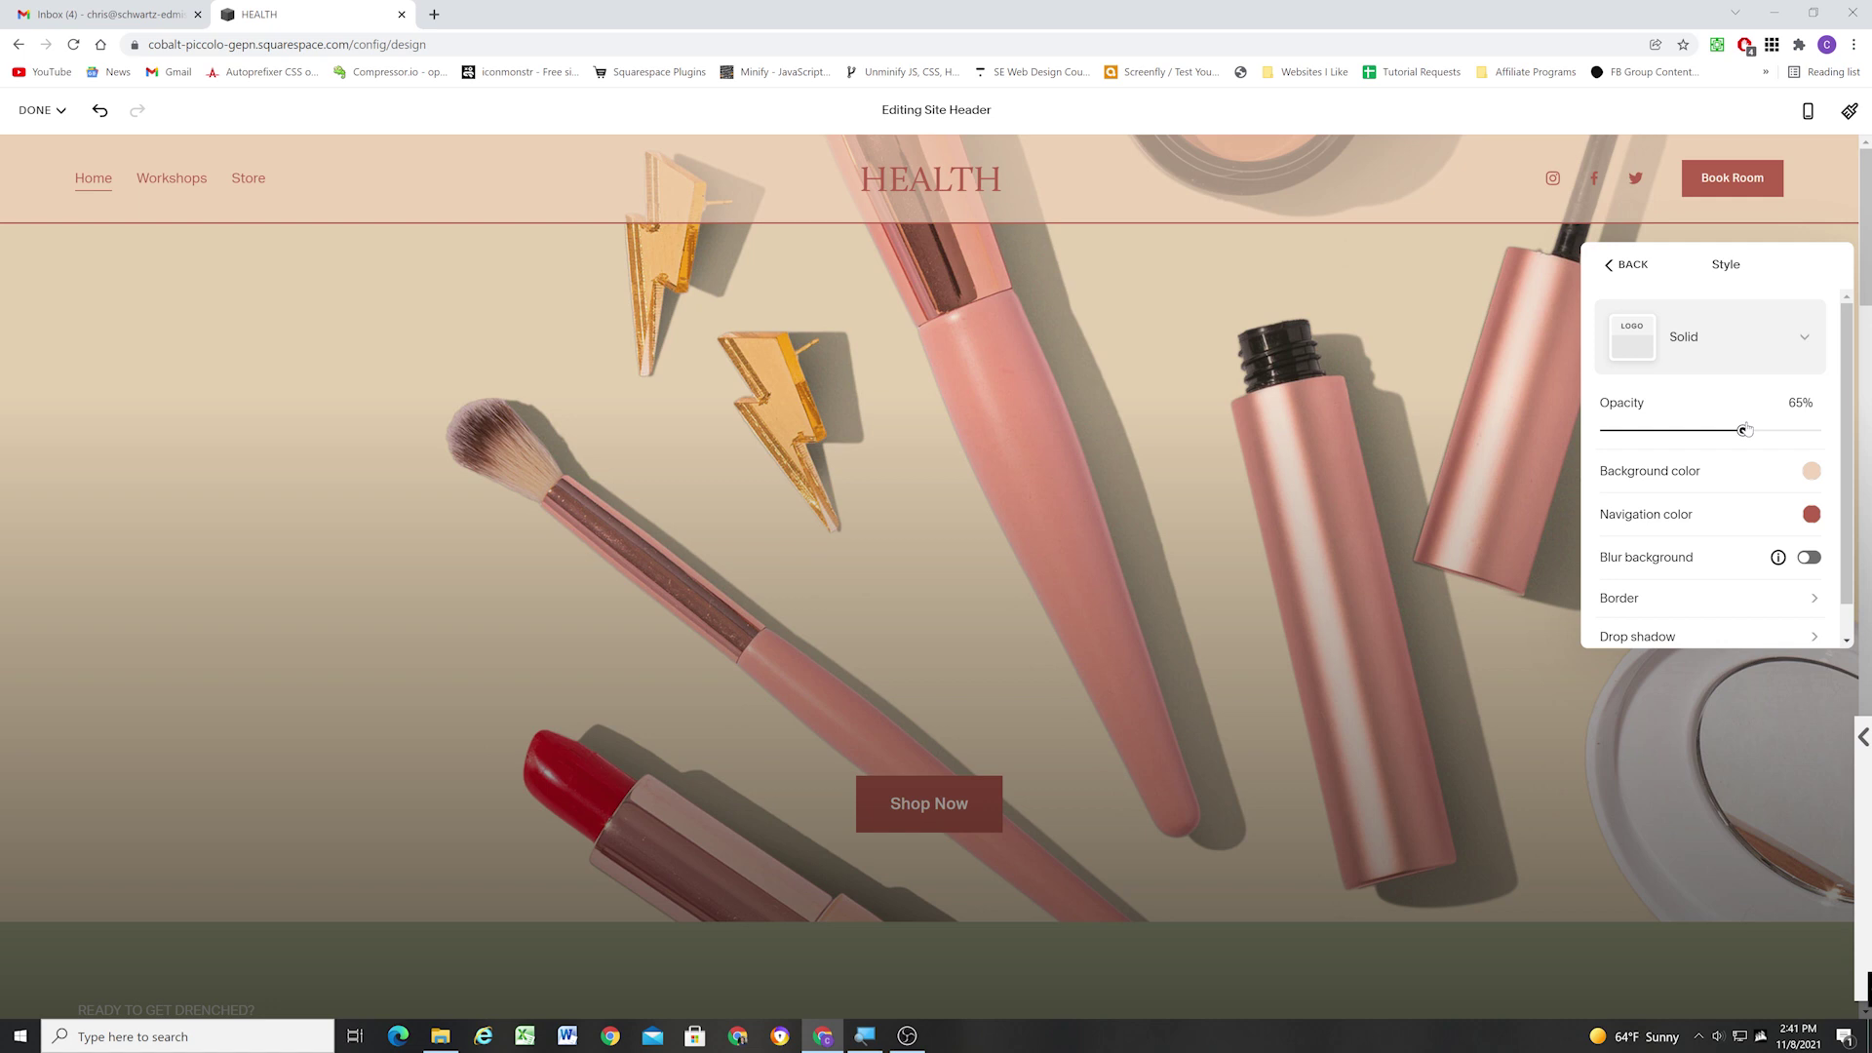
Turn on background blur at 8px and settle the header opacity at 40%.
left_click(1807, 558)
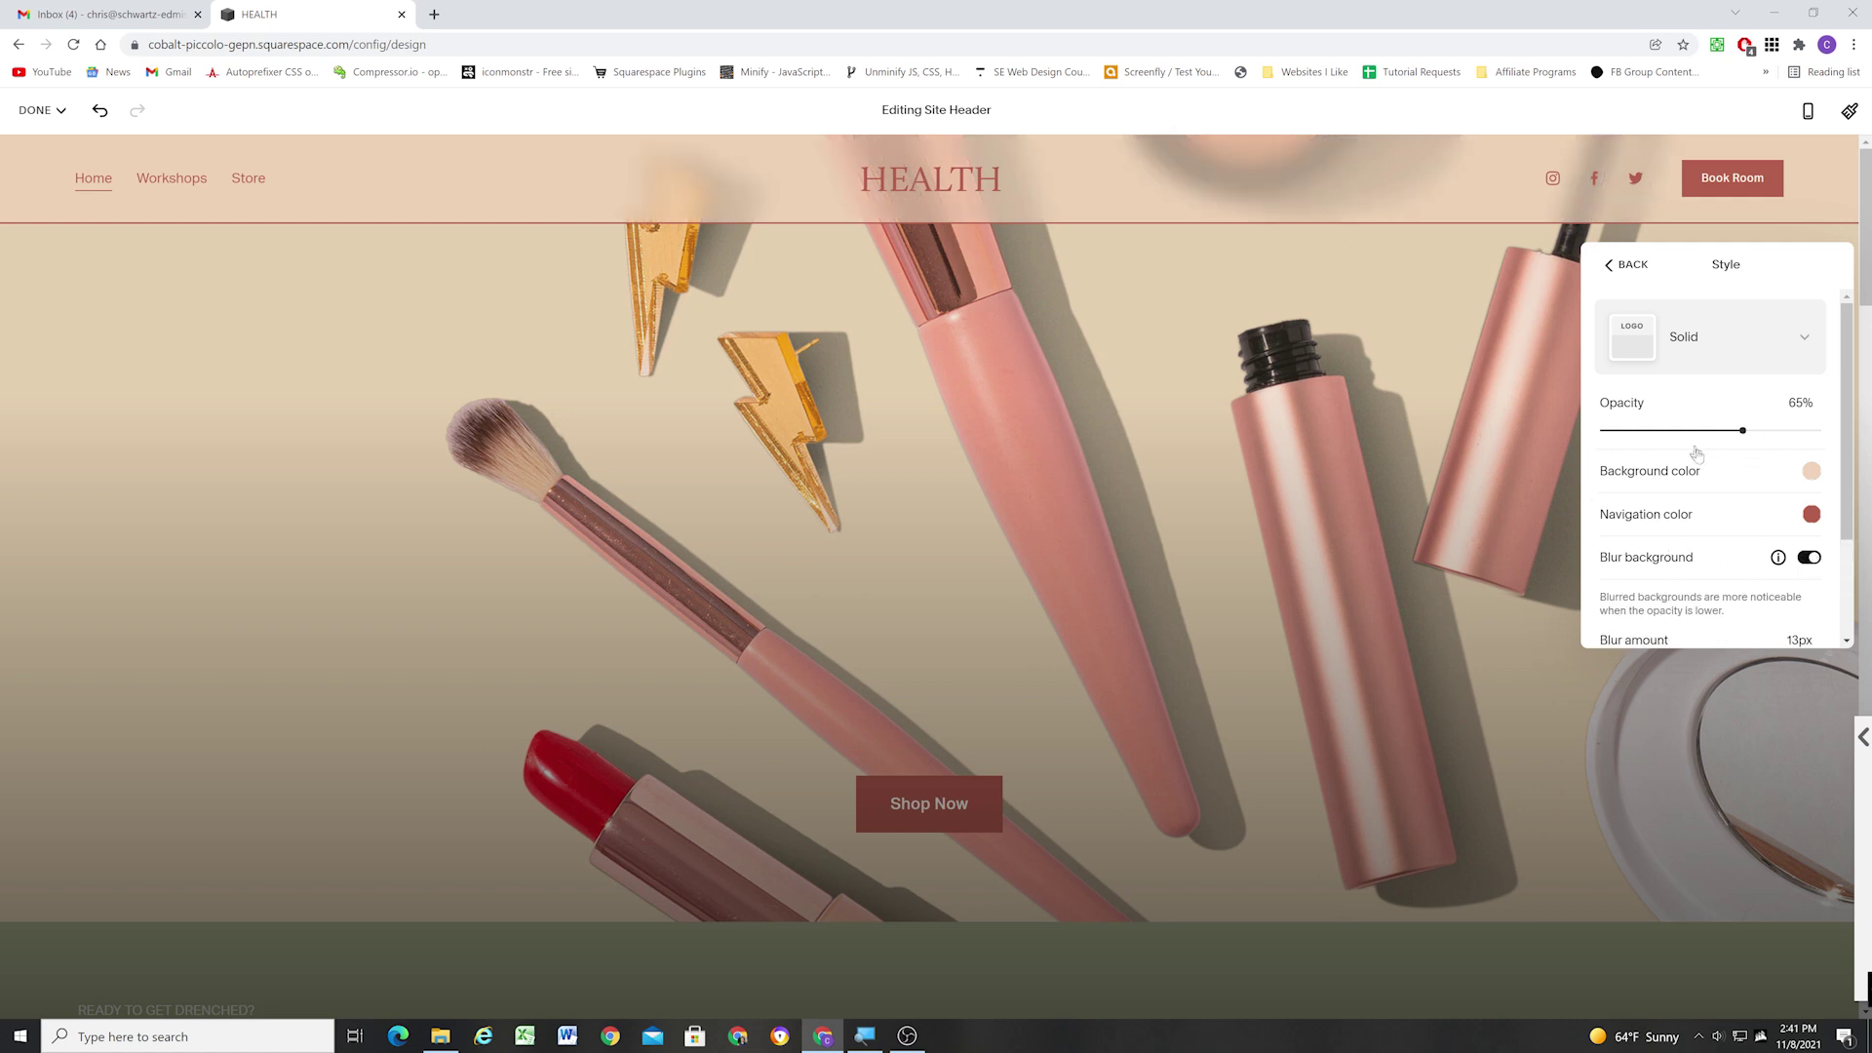
scroll(1750, 429, "down", 1)
mouse_move(1774, 475)
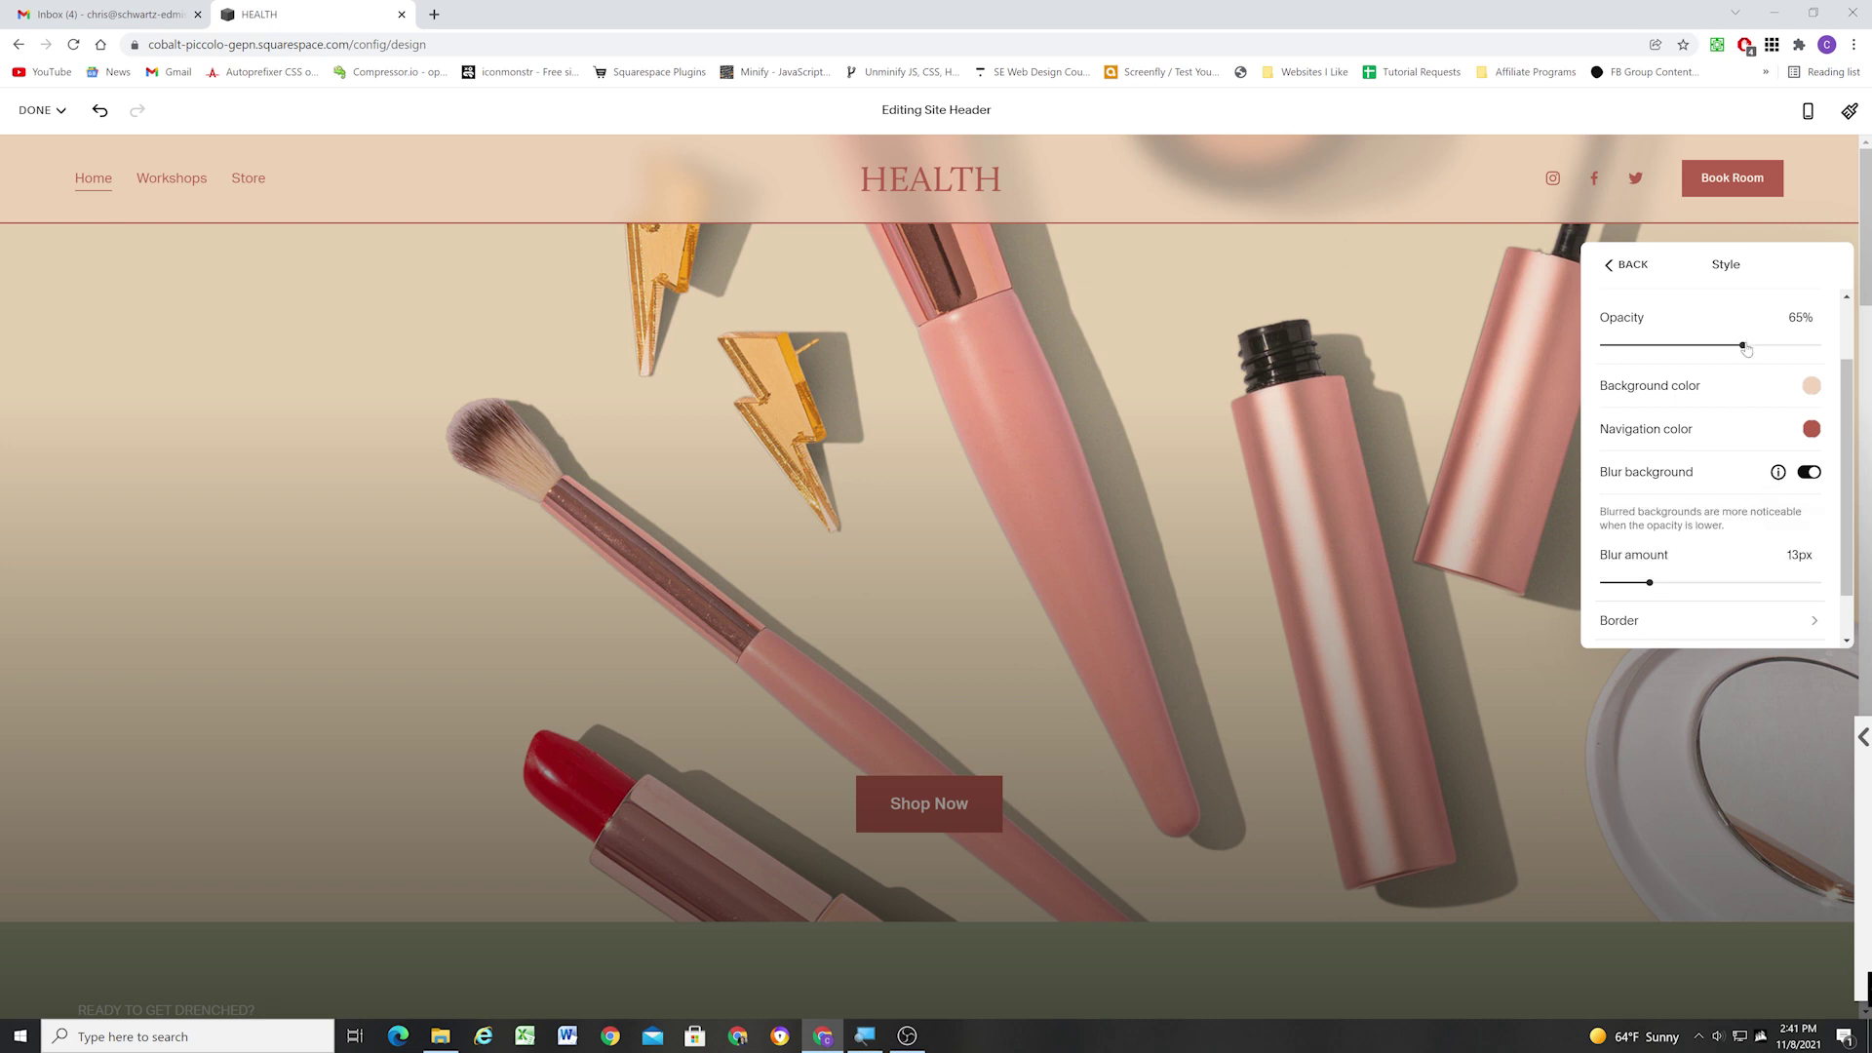
left_click_drag(1744, 346, 1819, 344)
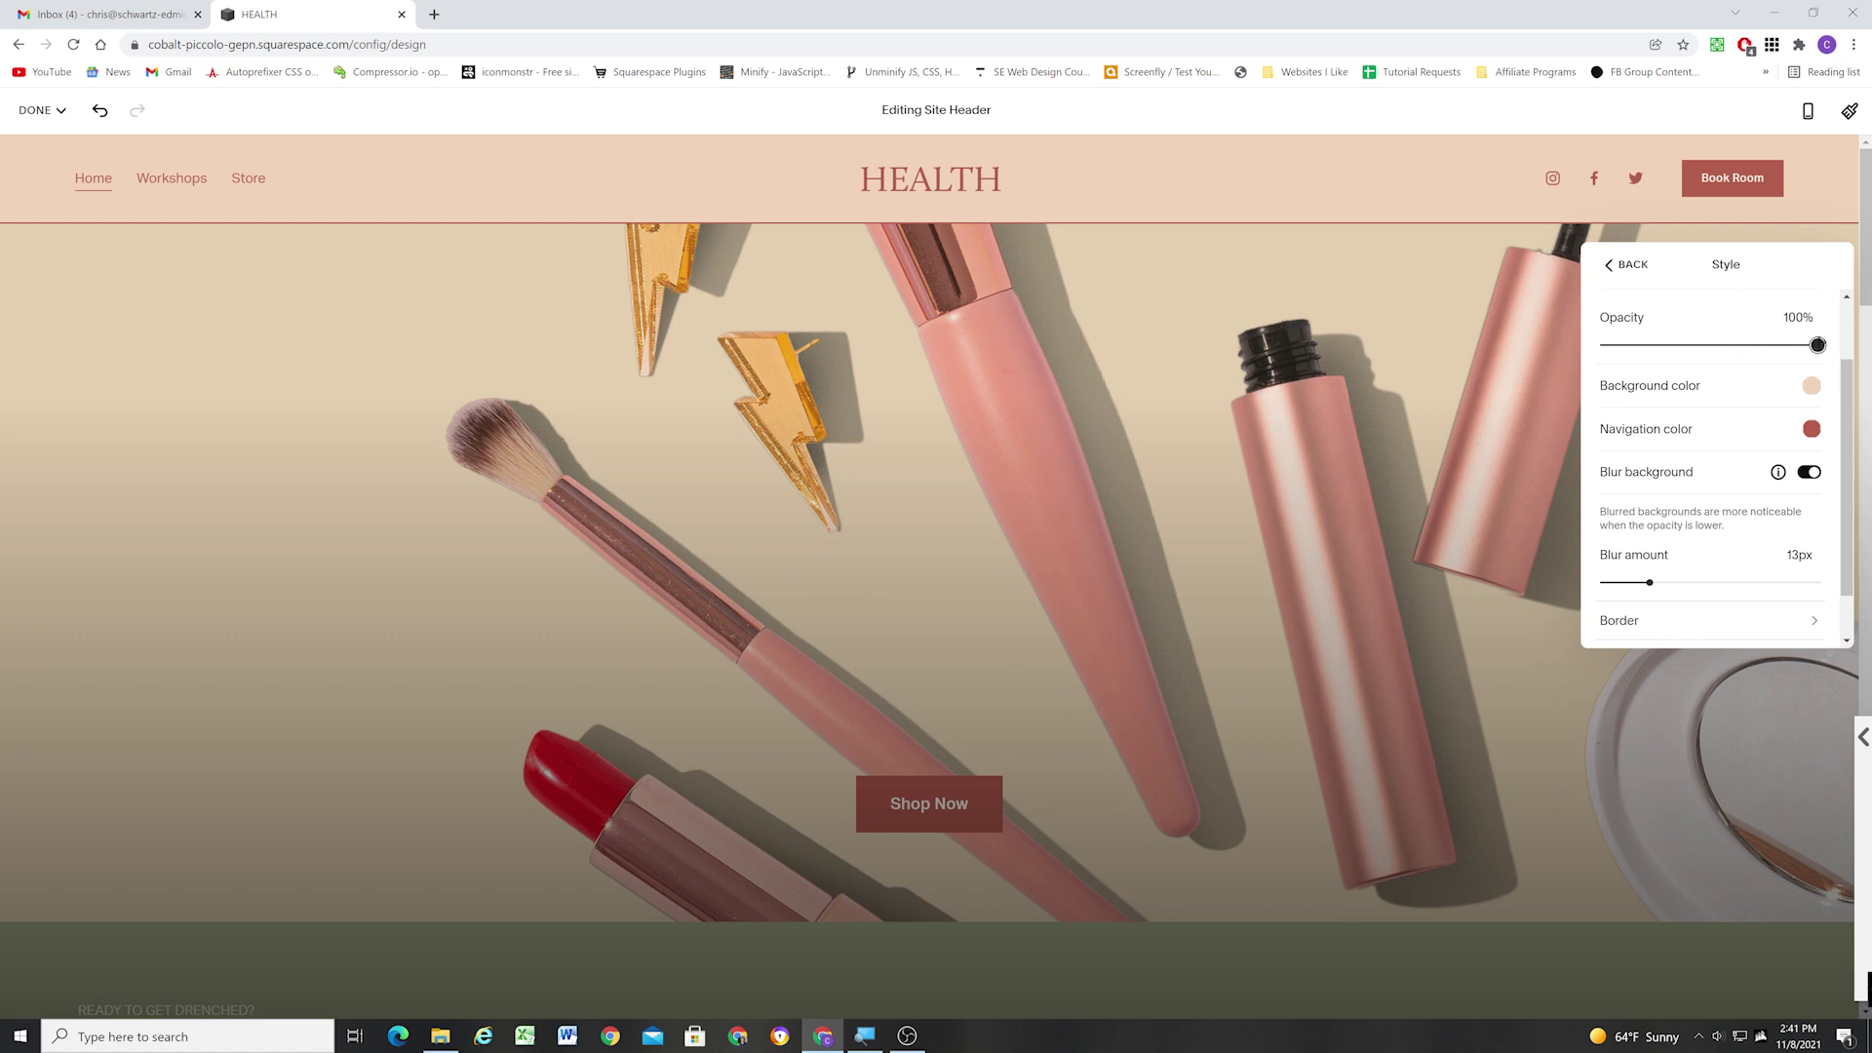
left_click_drag(1817, 344, 1687, 343)
mouse_move(1649, 582)
left_mouse_down()
mouse_move(1698, 582)
mouse_move(1593, 583)
mouse_move(1631, 583)
left_mouse_up()
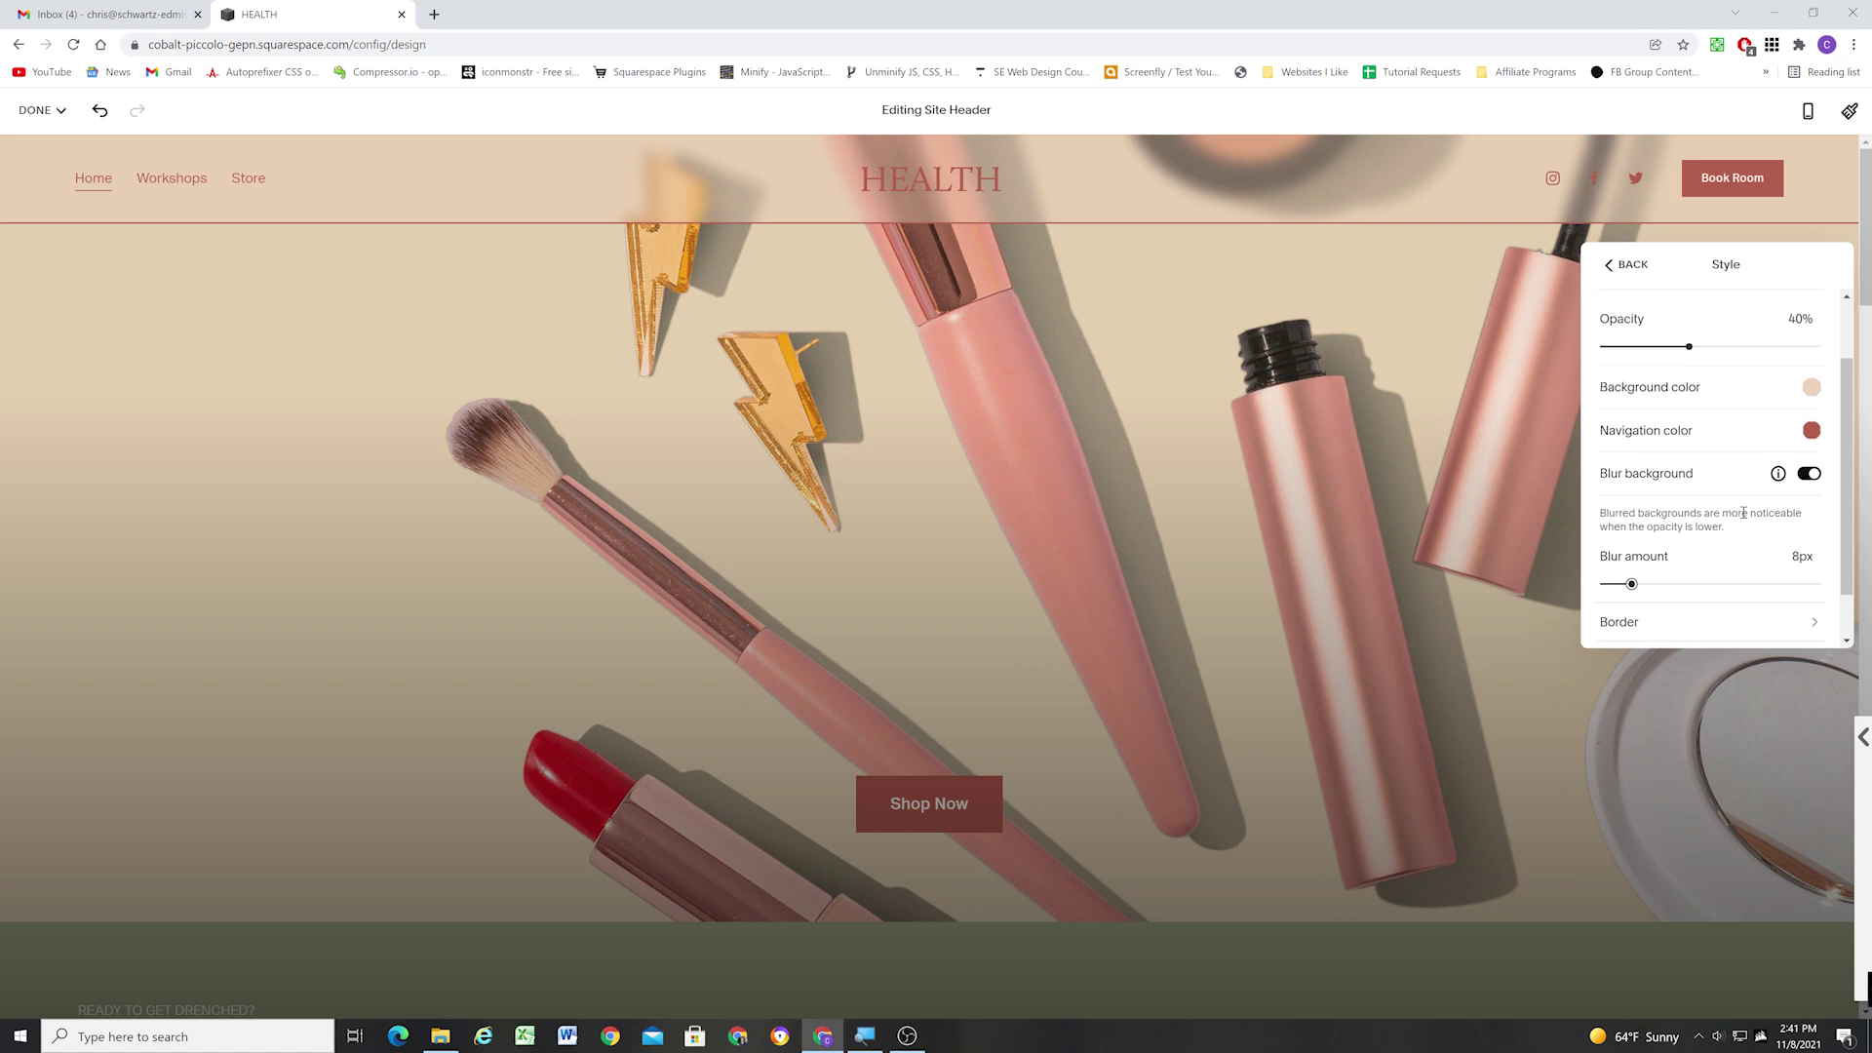
Set the header background to the red palette swatch and the navigation colour to peach.
scroll(1715, 507, "up", 1)
scroll(1741, 499, "down", 1)
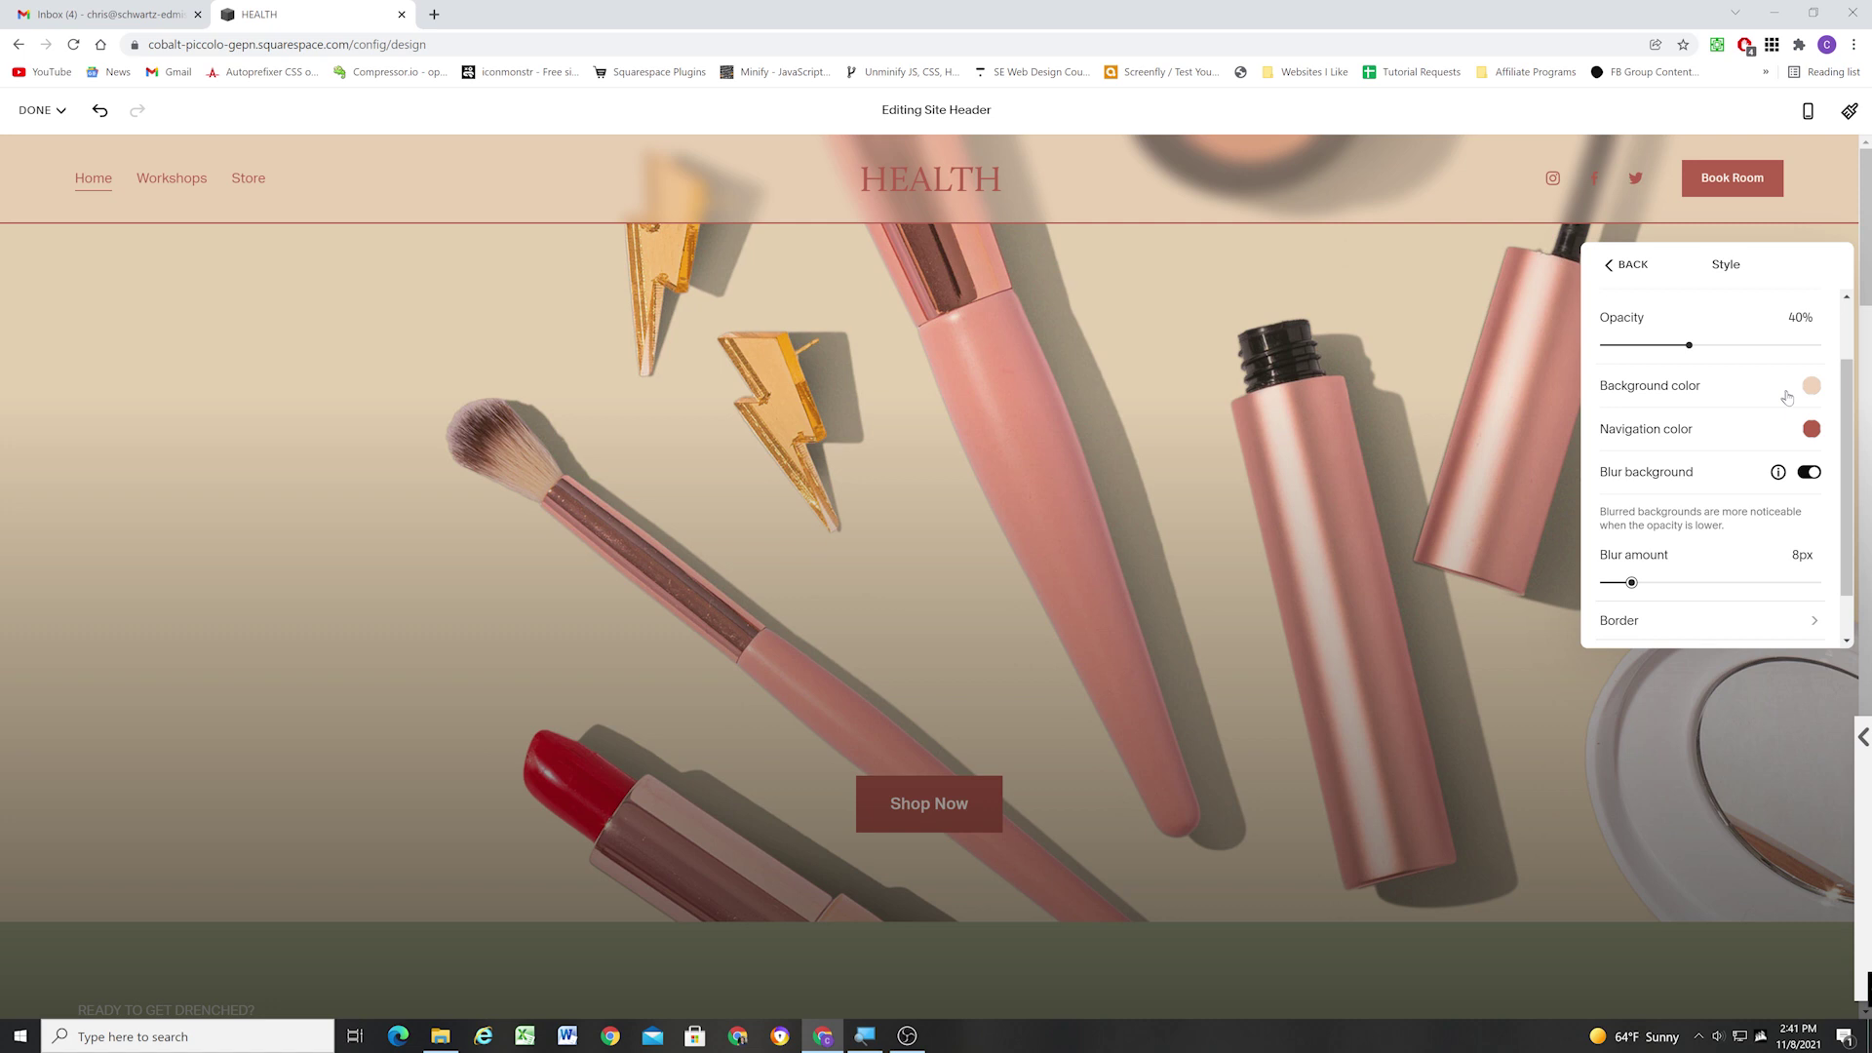
scroll(1814, 389, "up", 1)
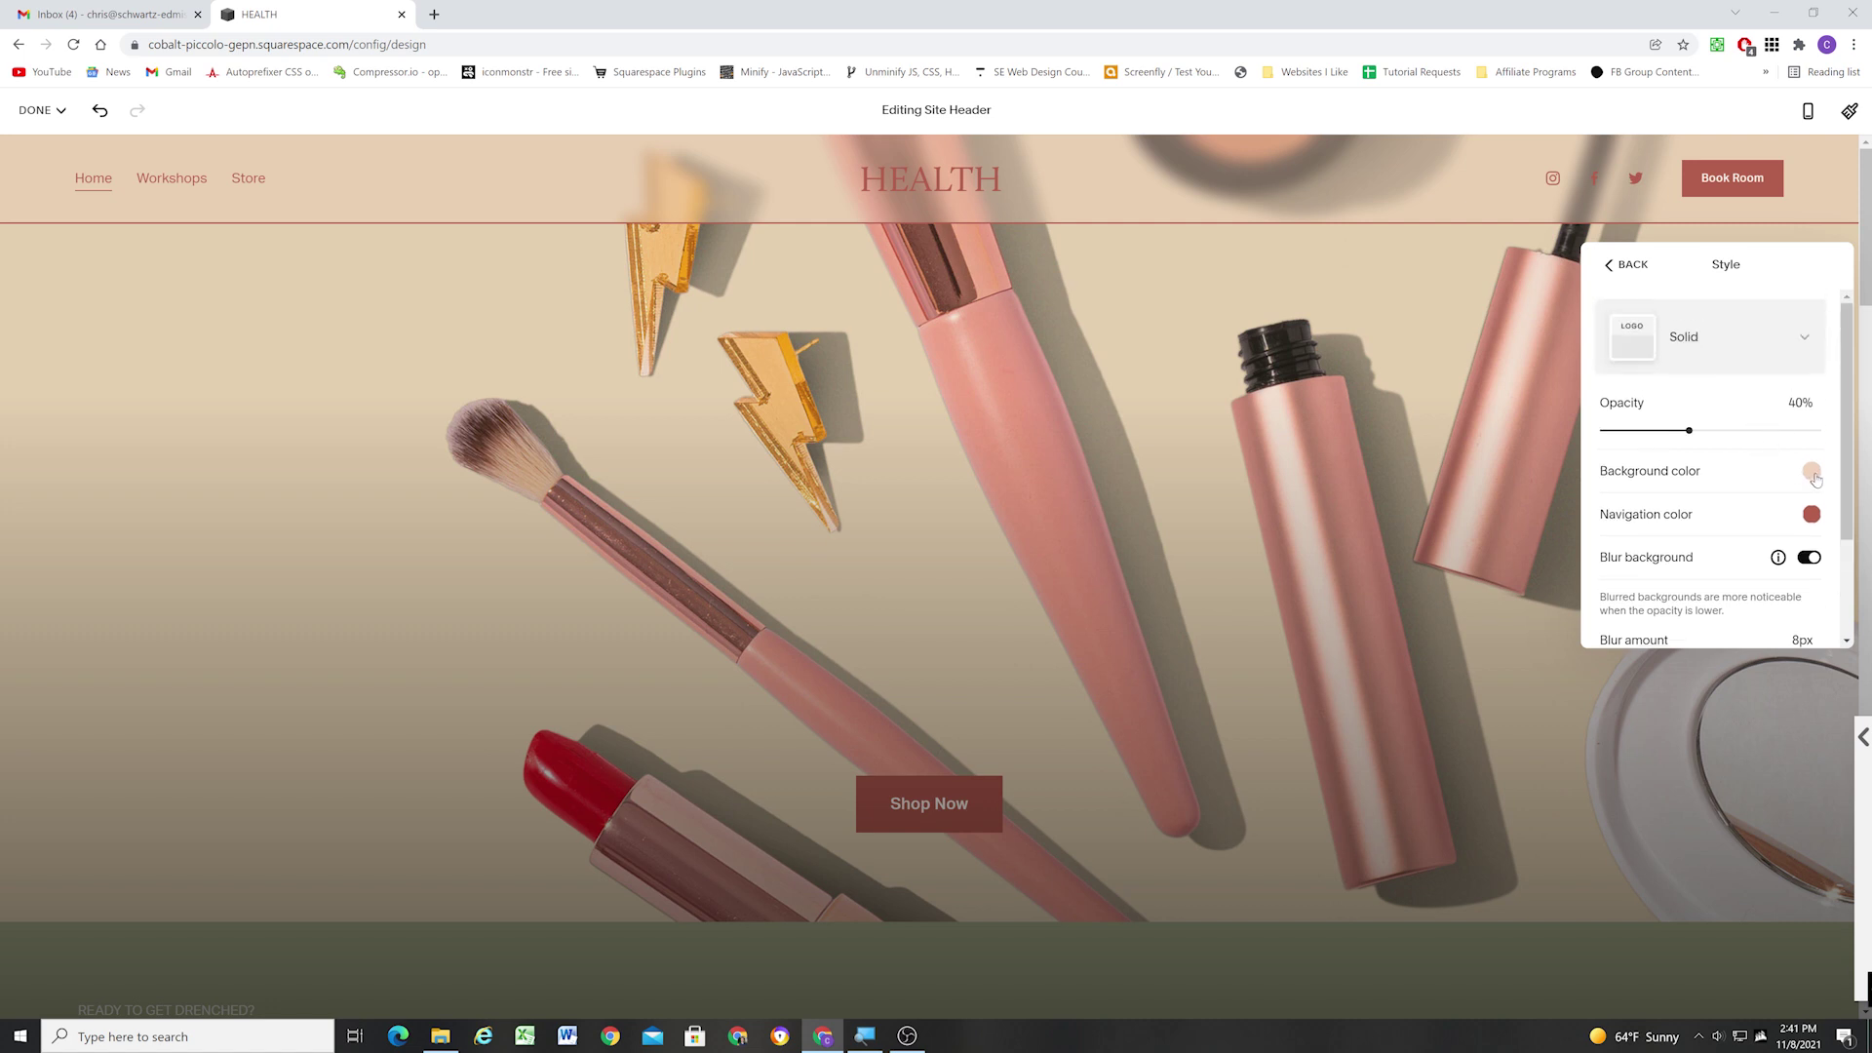
left_click(1812, 473)
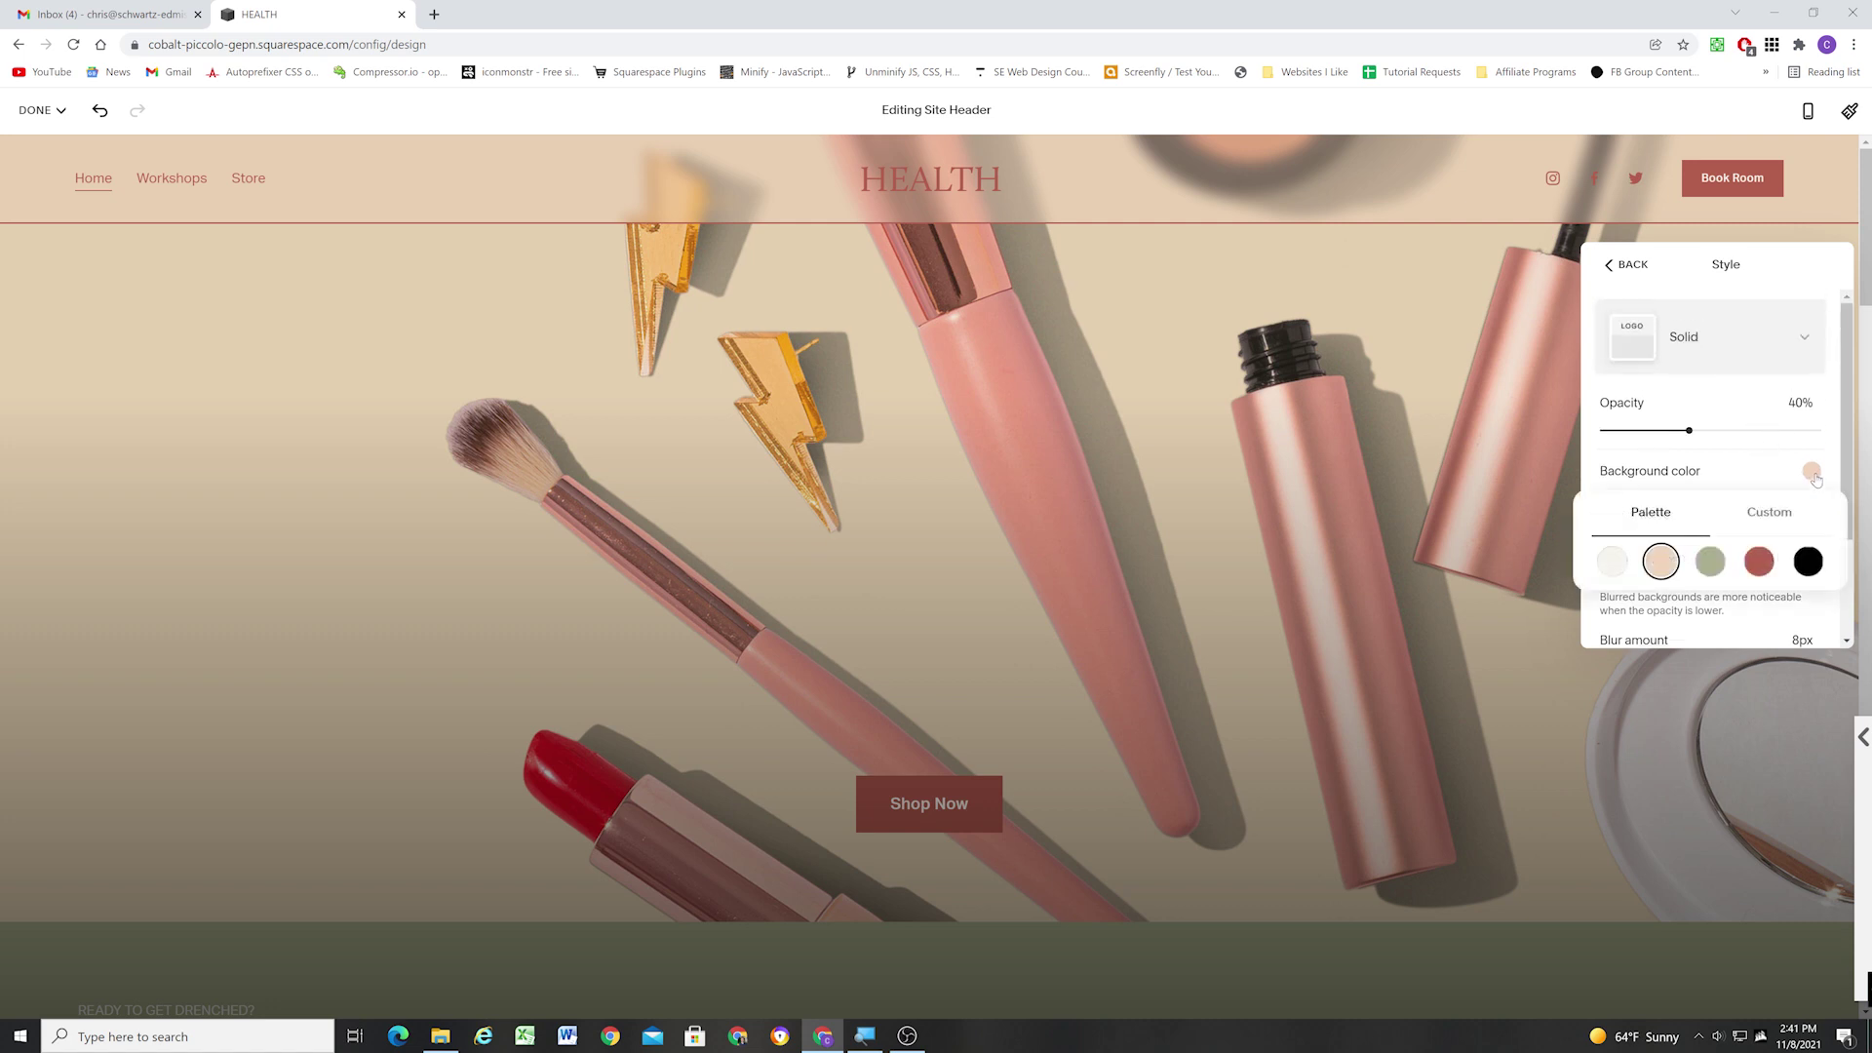
left_click(1761, 565)
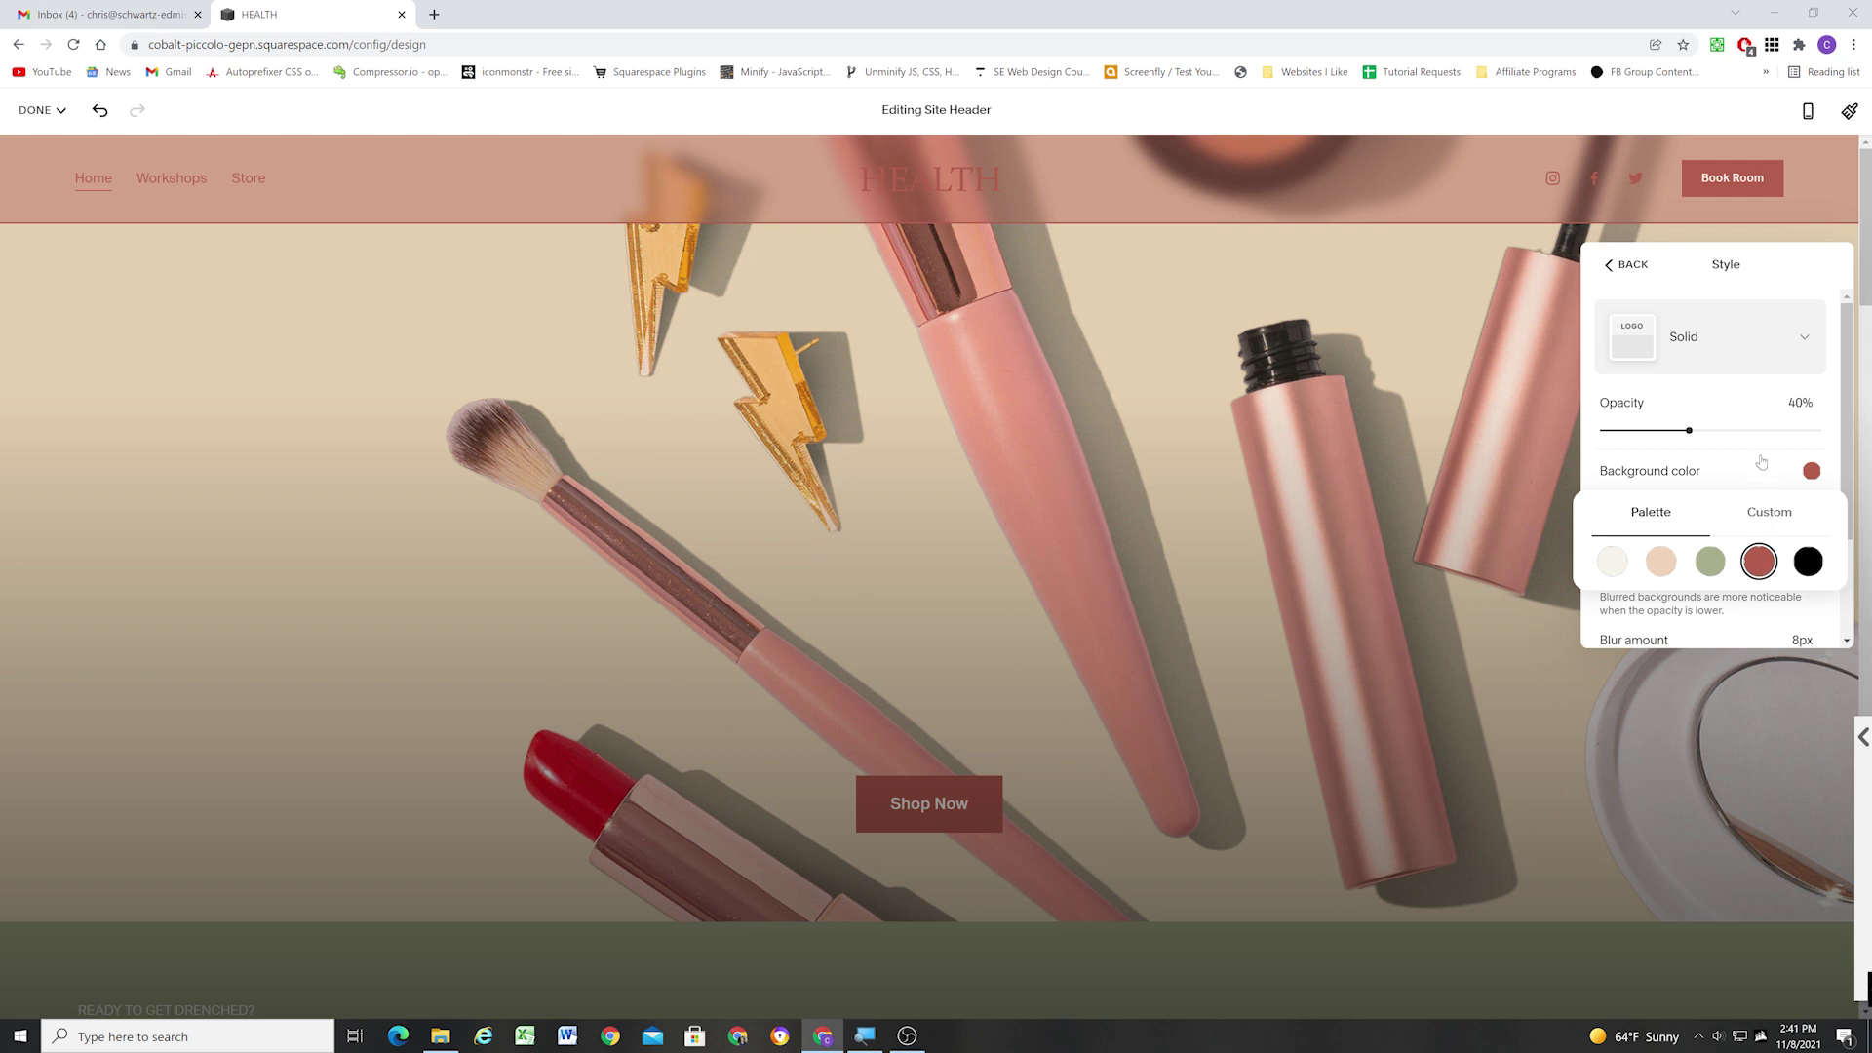
left_click(1831, 450)
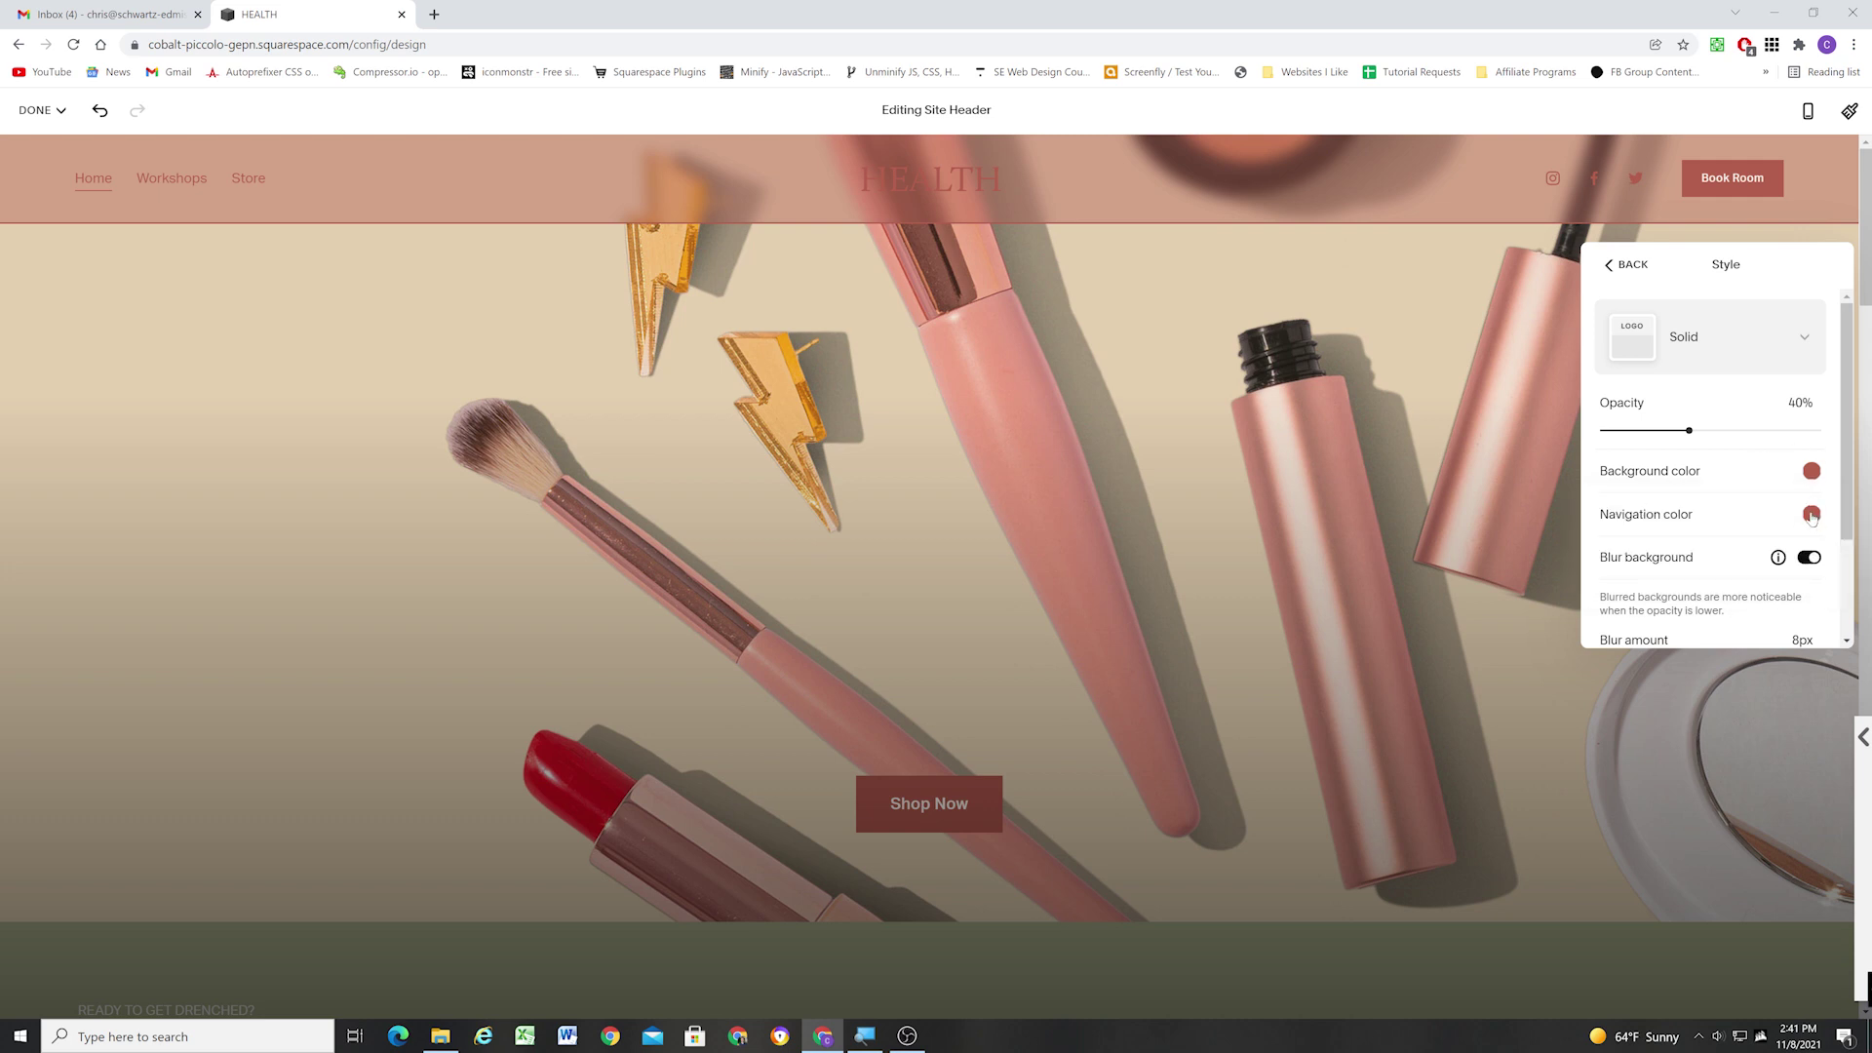
left_click(1812, 515)
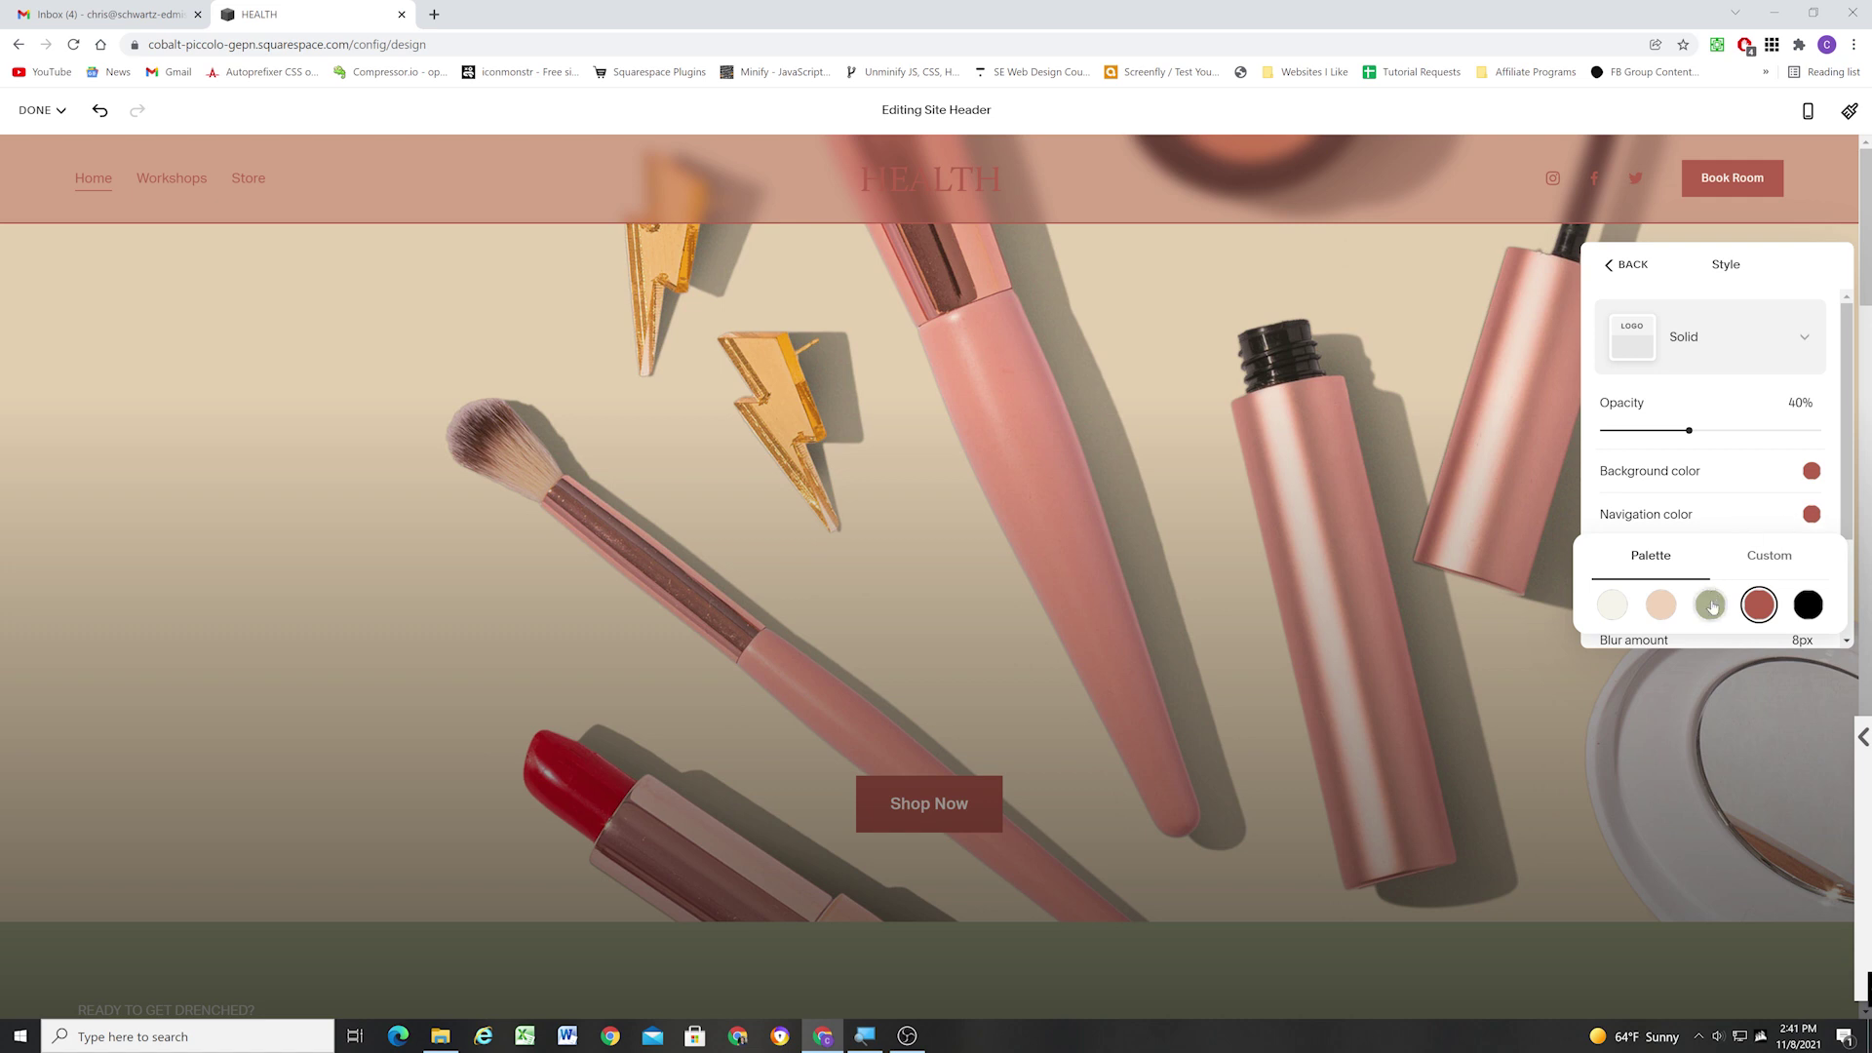
left_click(1660, 604)
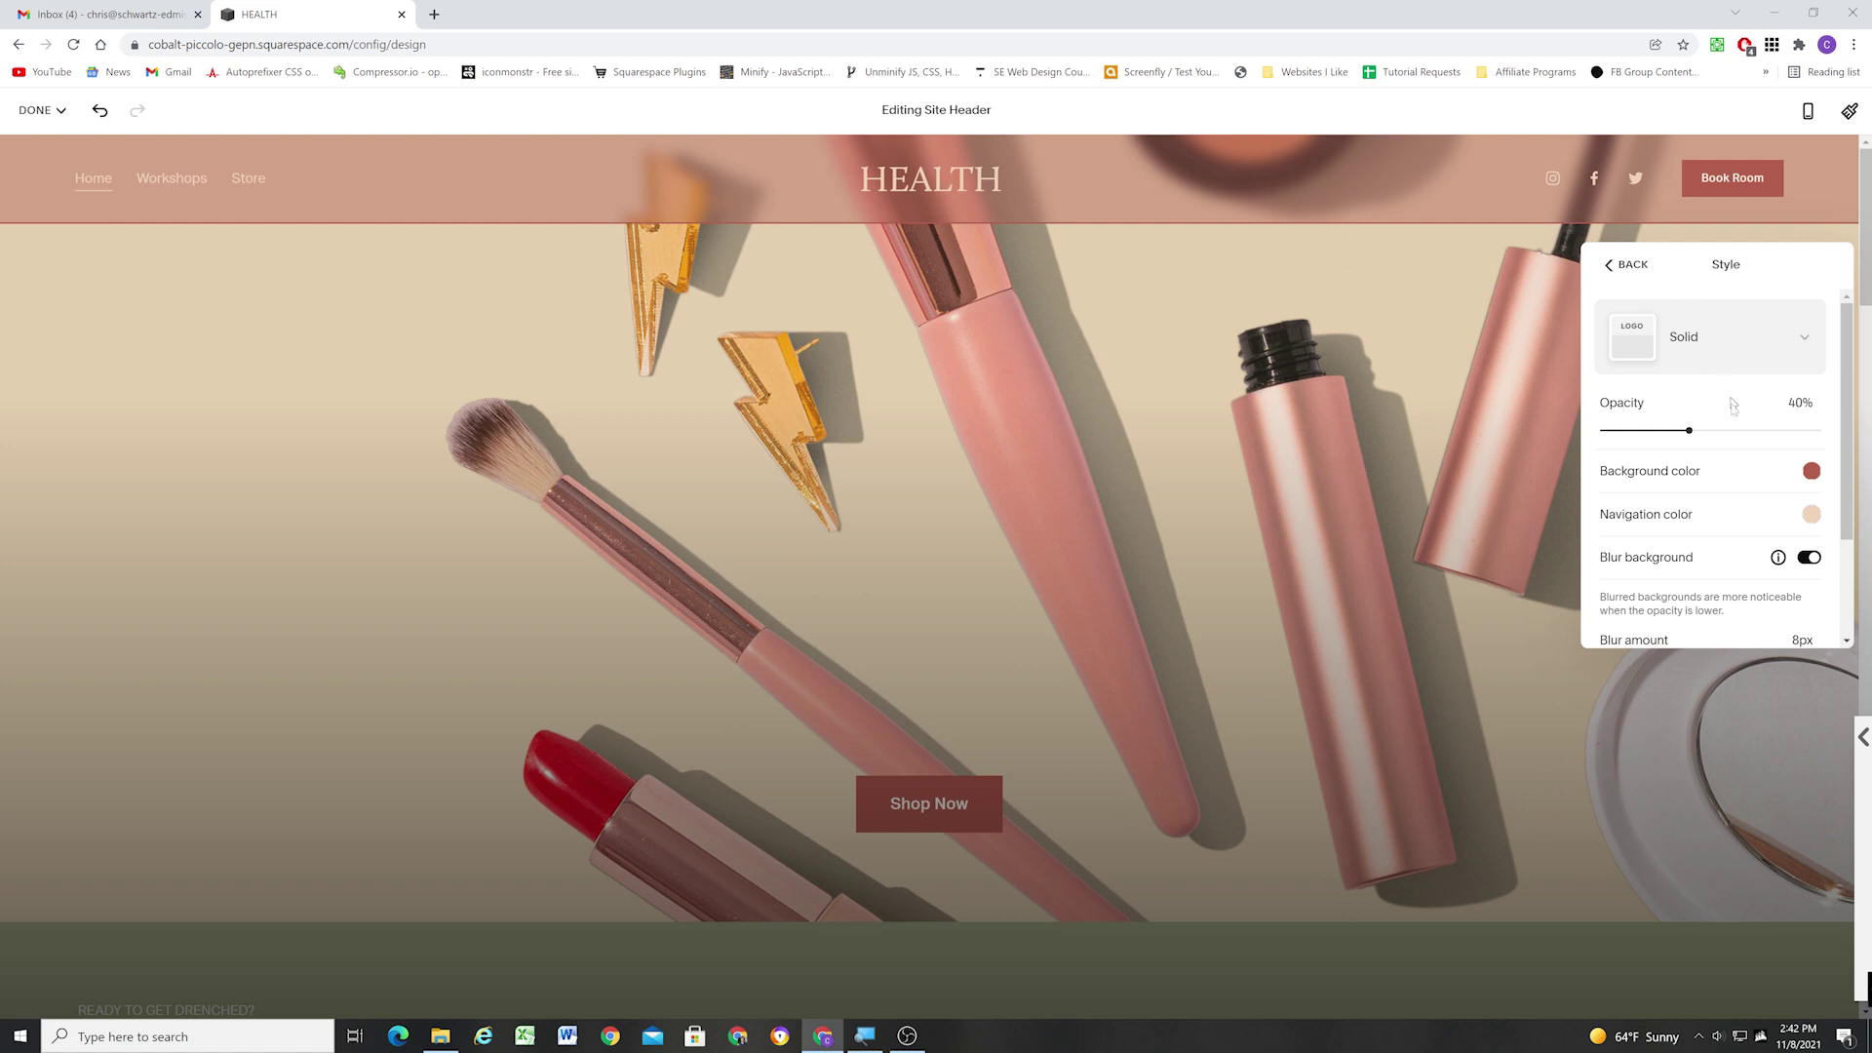
Try the Theme style on the header with the Light 2 and Bright 2 themes.
left_click(1701, 343)
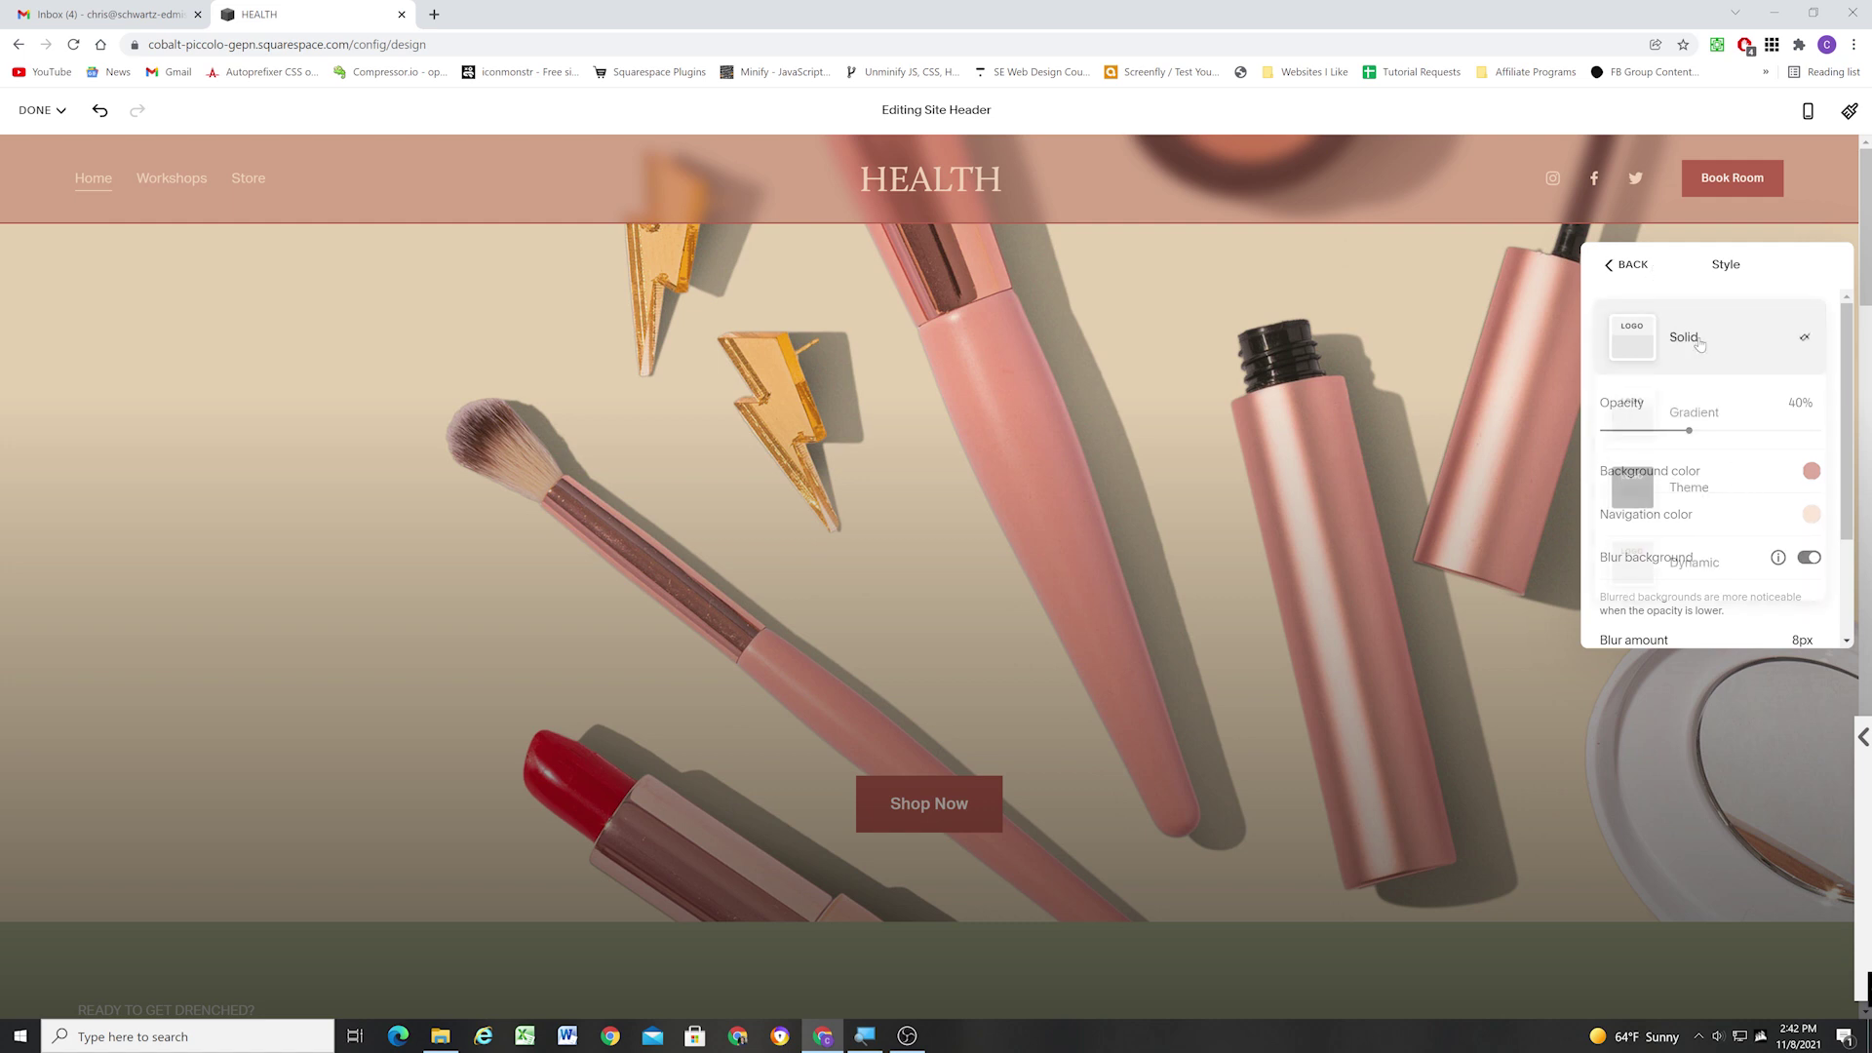
left_click(1718, 495)
scroll(1720, 496, "down", 1)
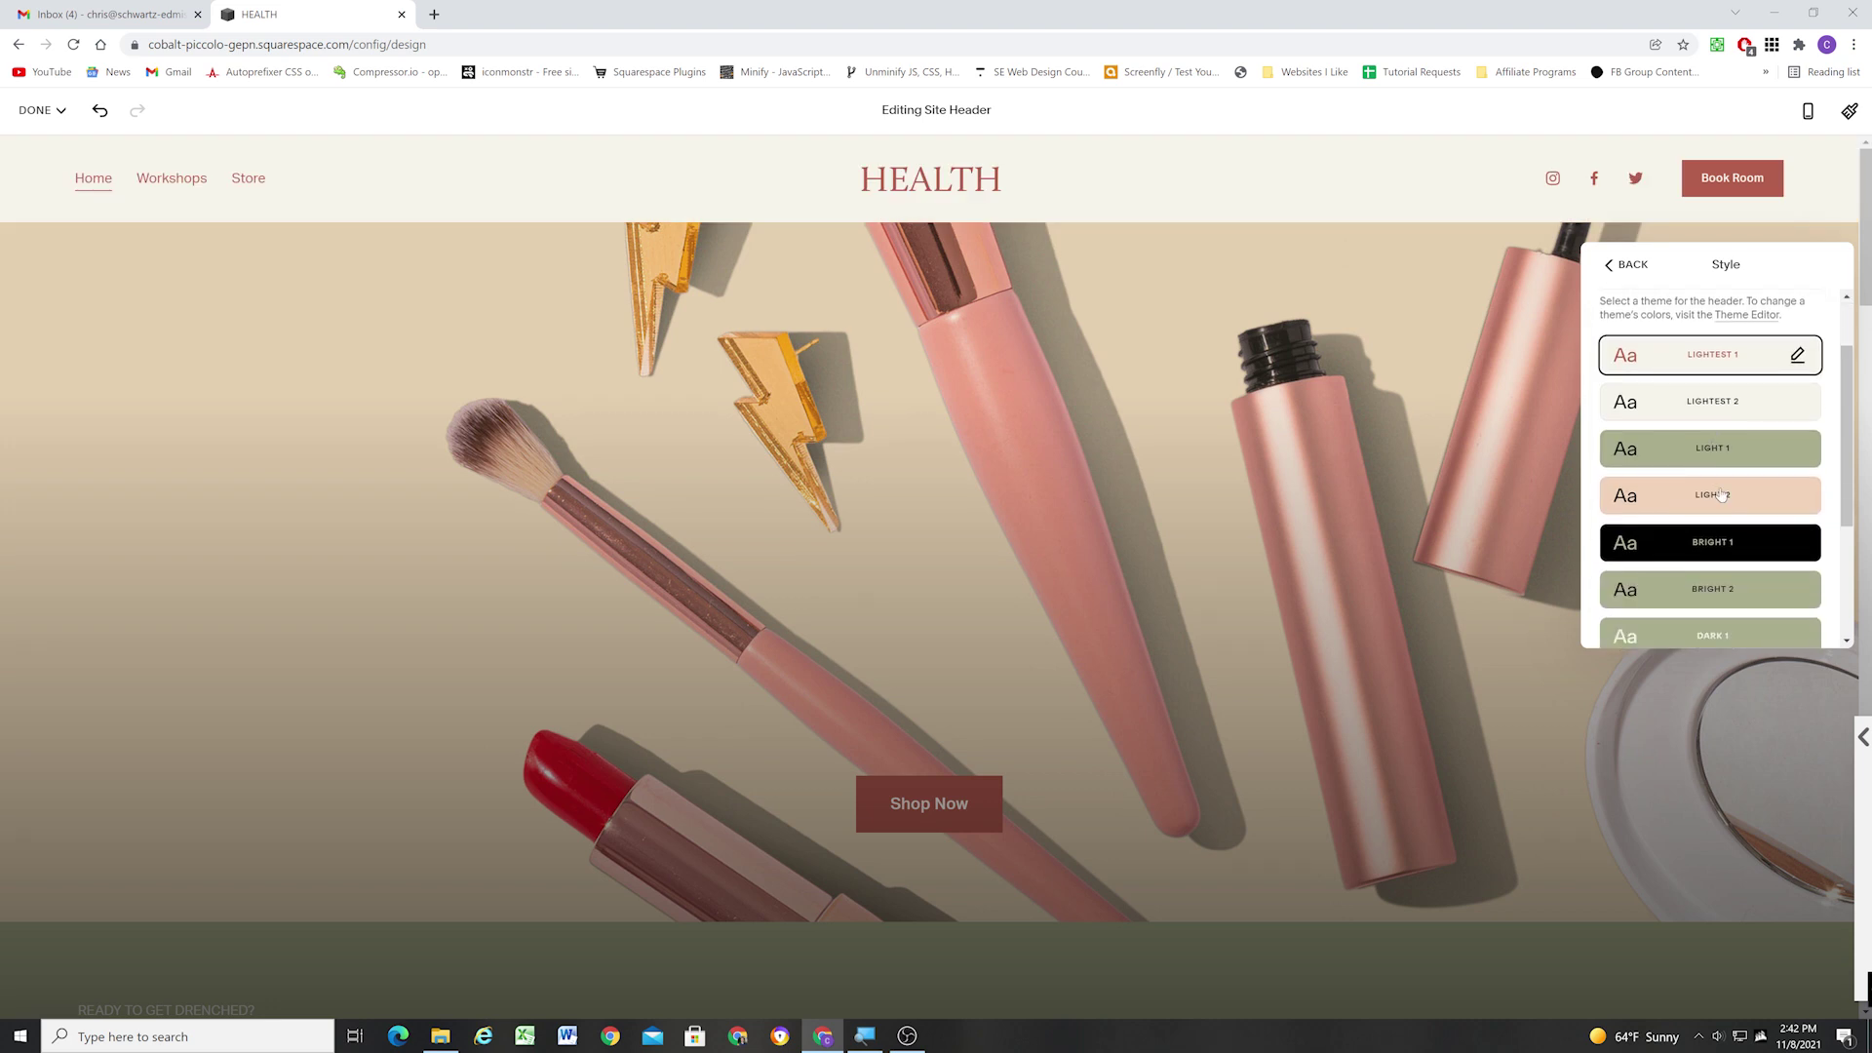
left_click(1721, 495)
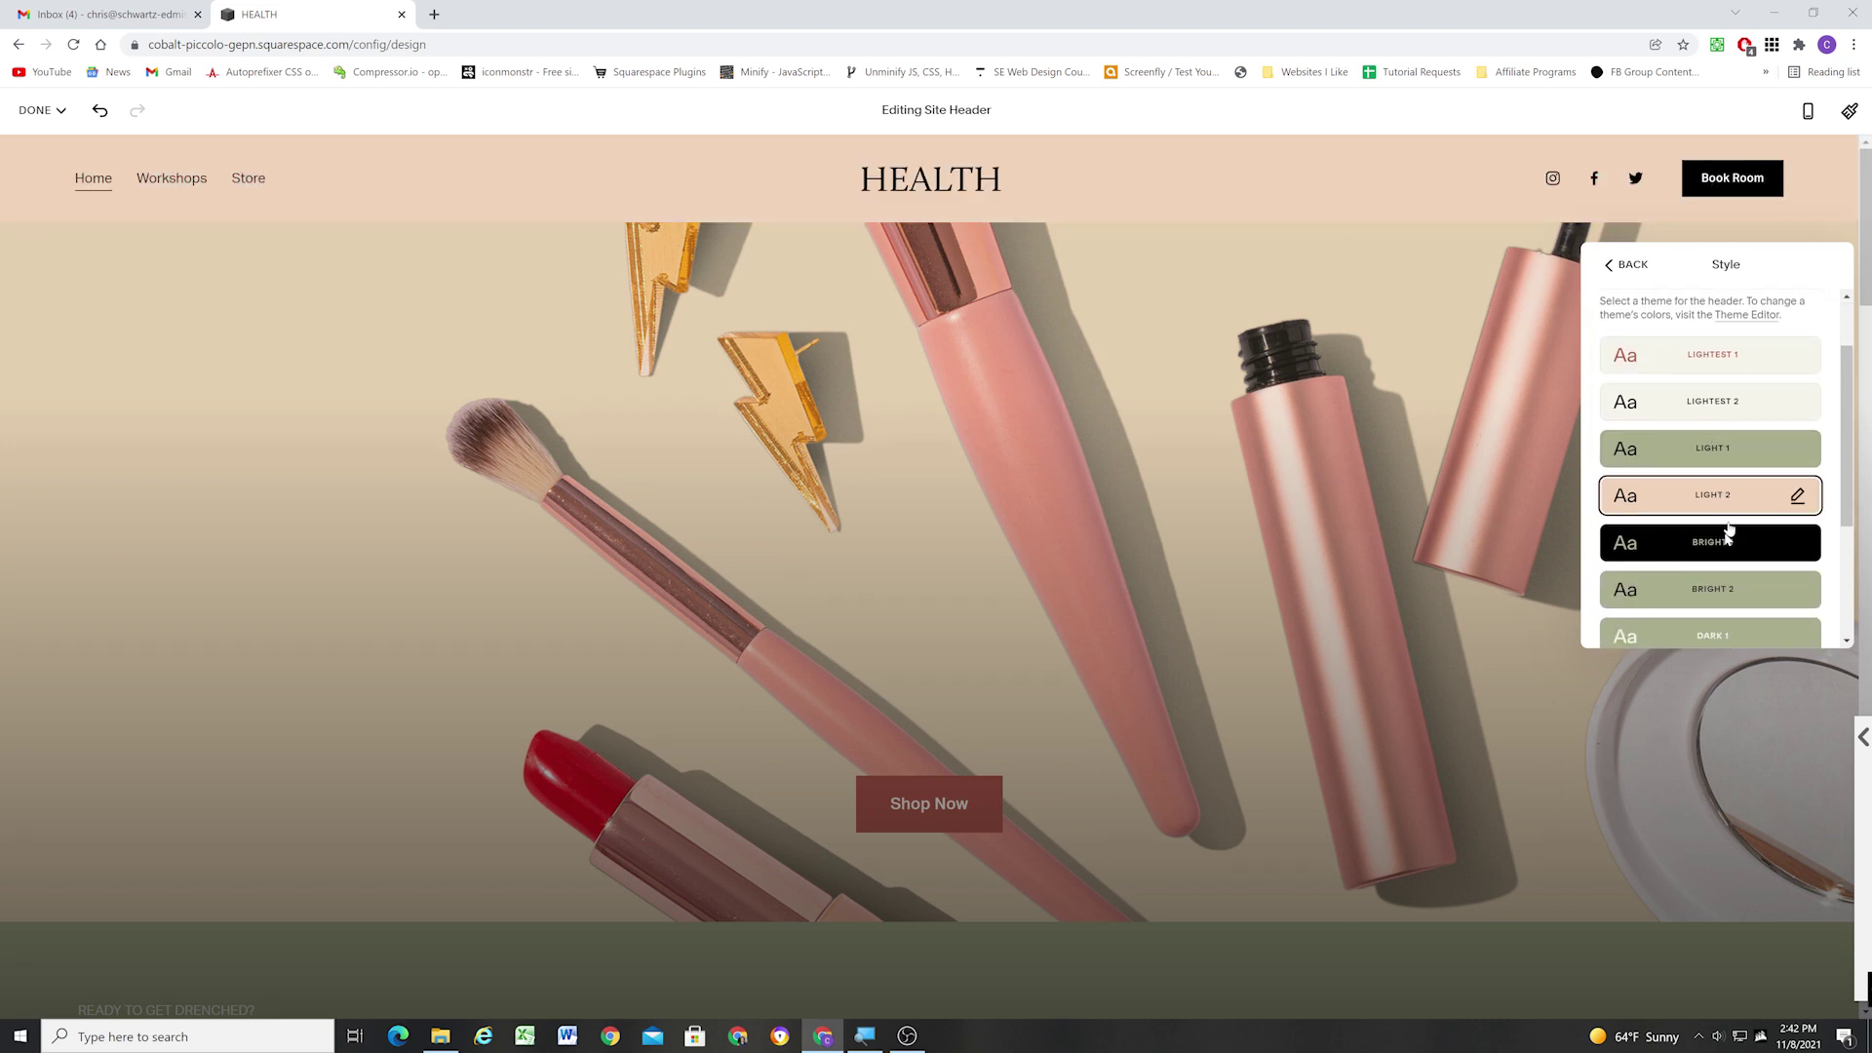
left_click(1716, 592)
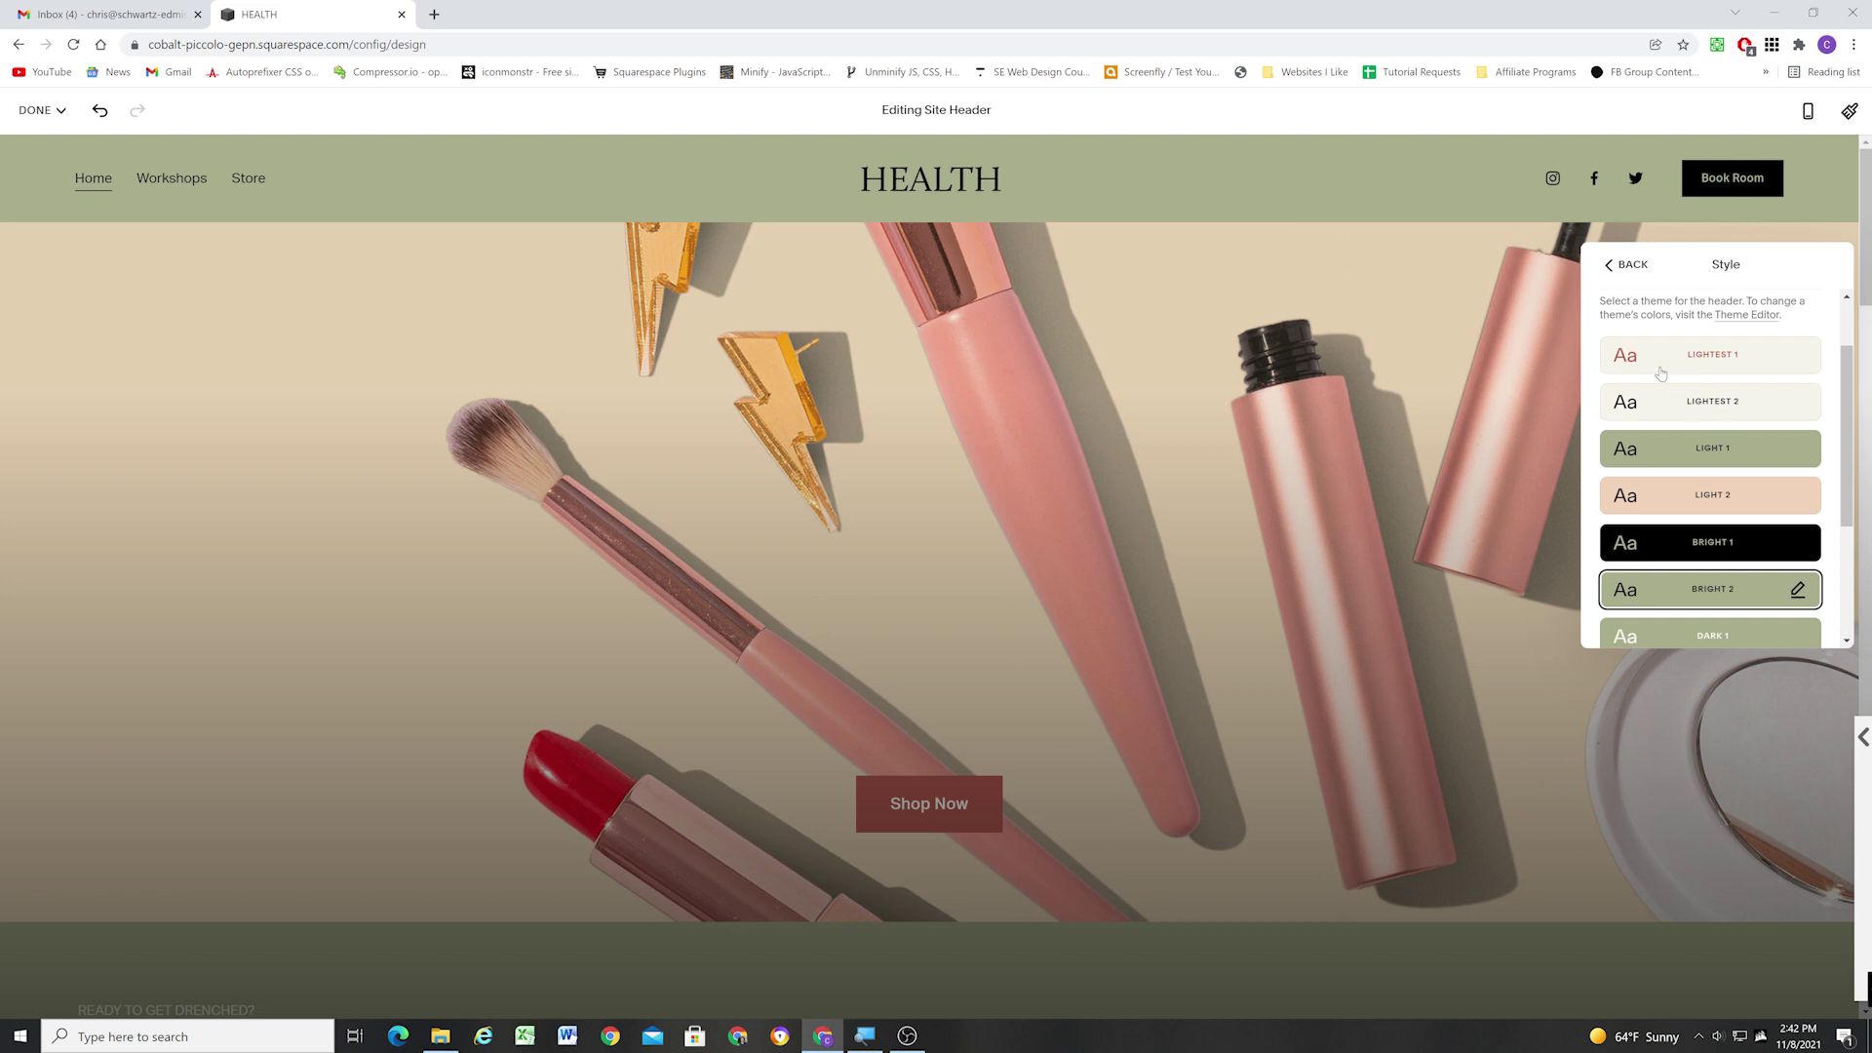
Return the header to the Solid style with its 40% red background.
left_click(1620, 265)
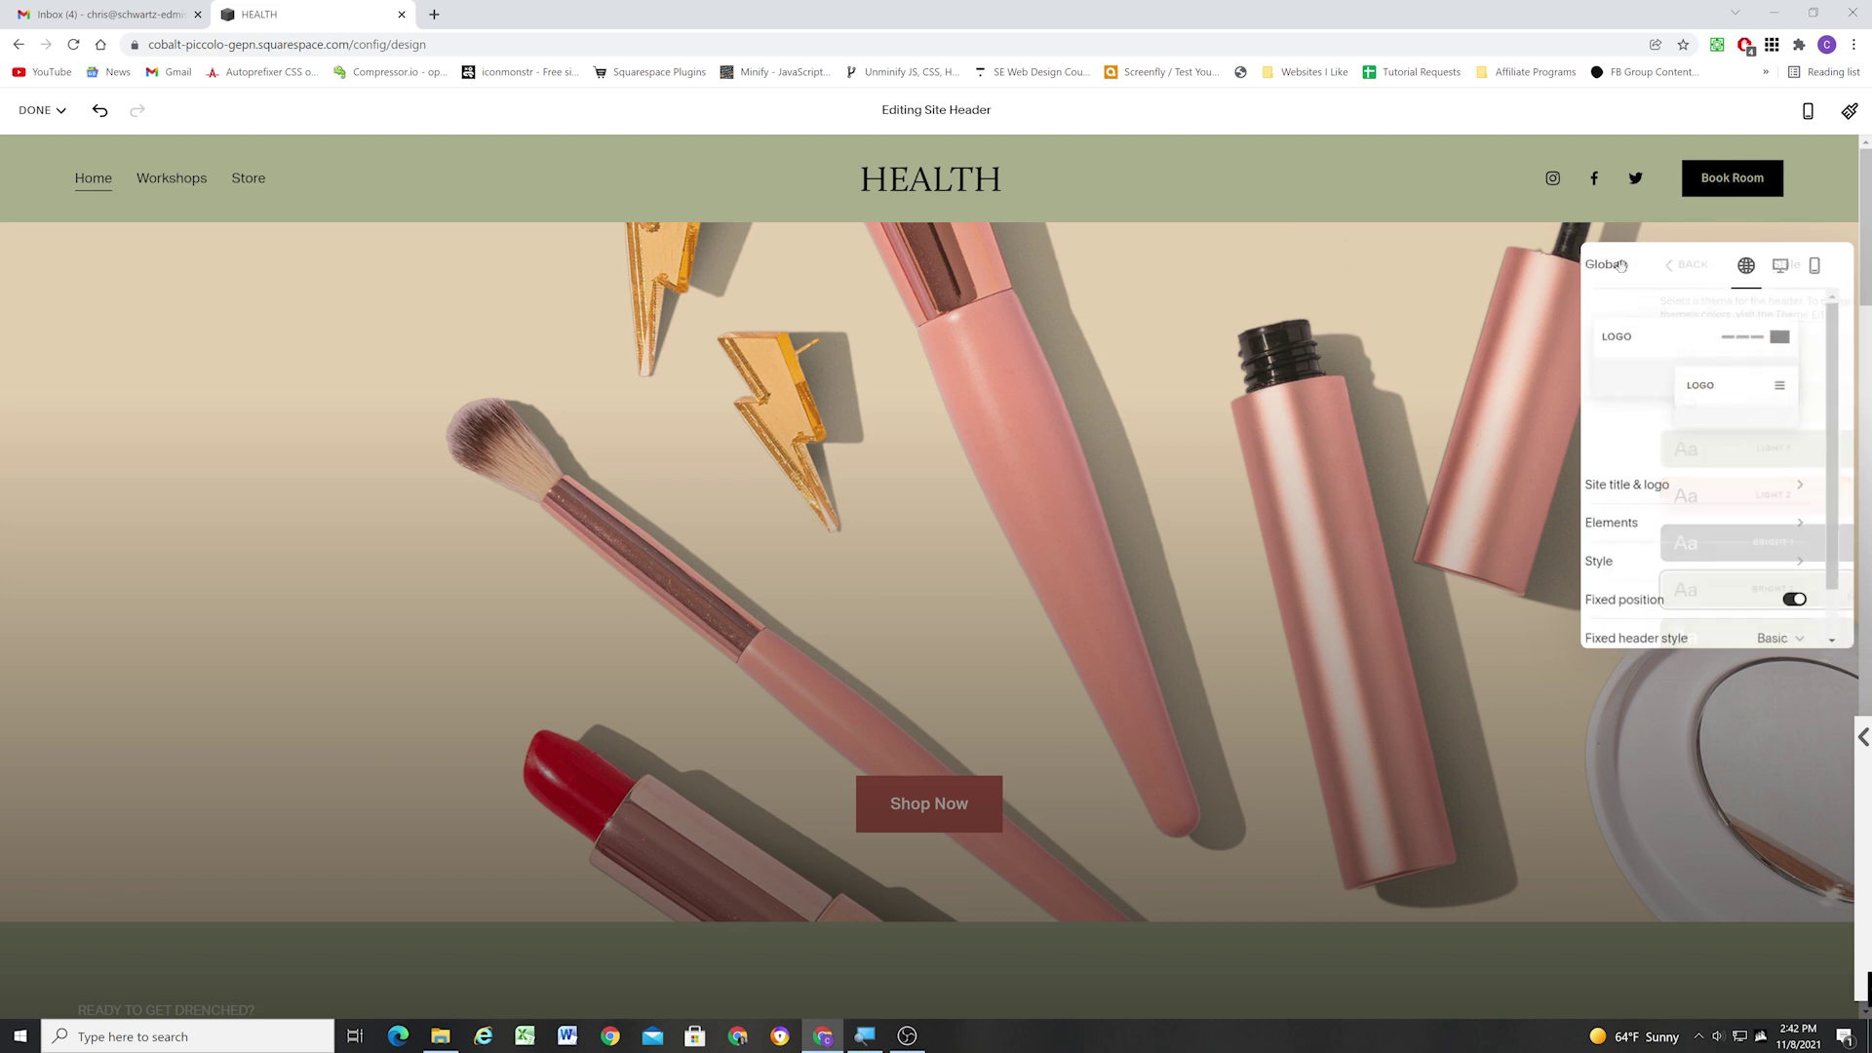
left_click(1682, 562)
left_click(1701, 346)
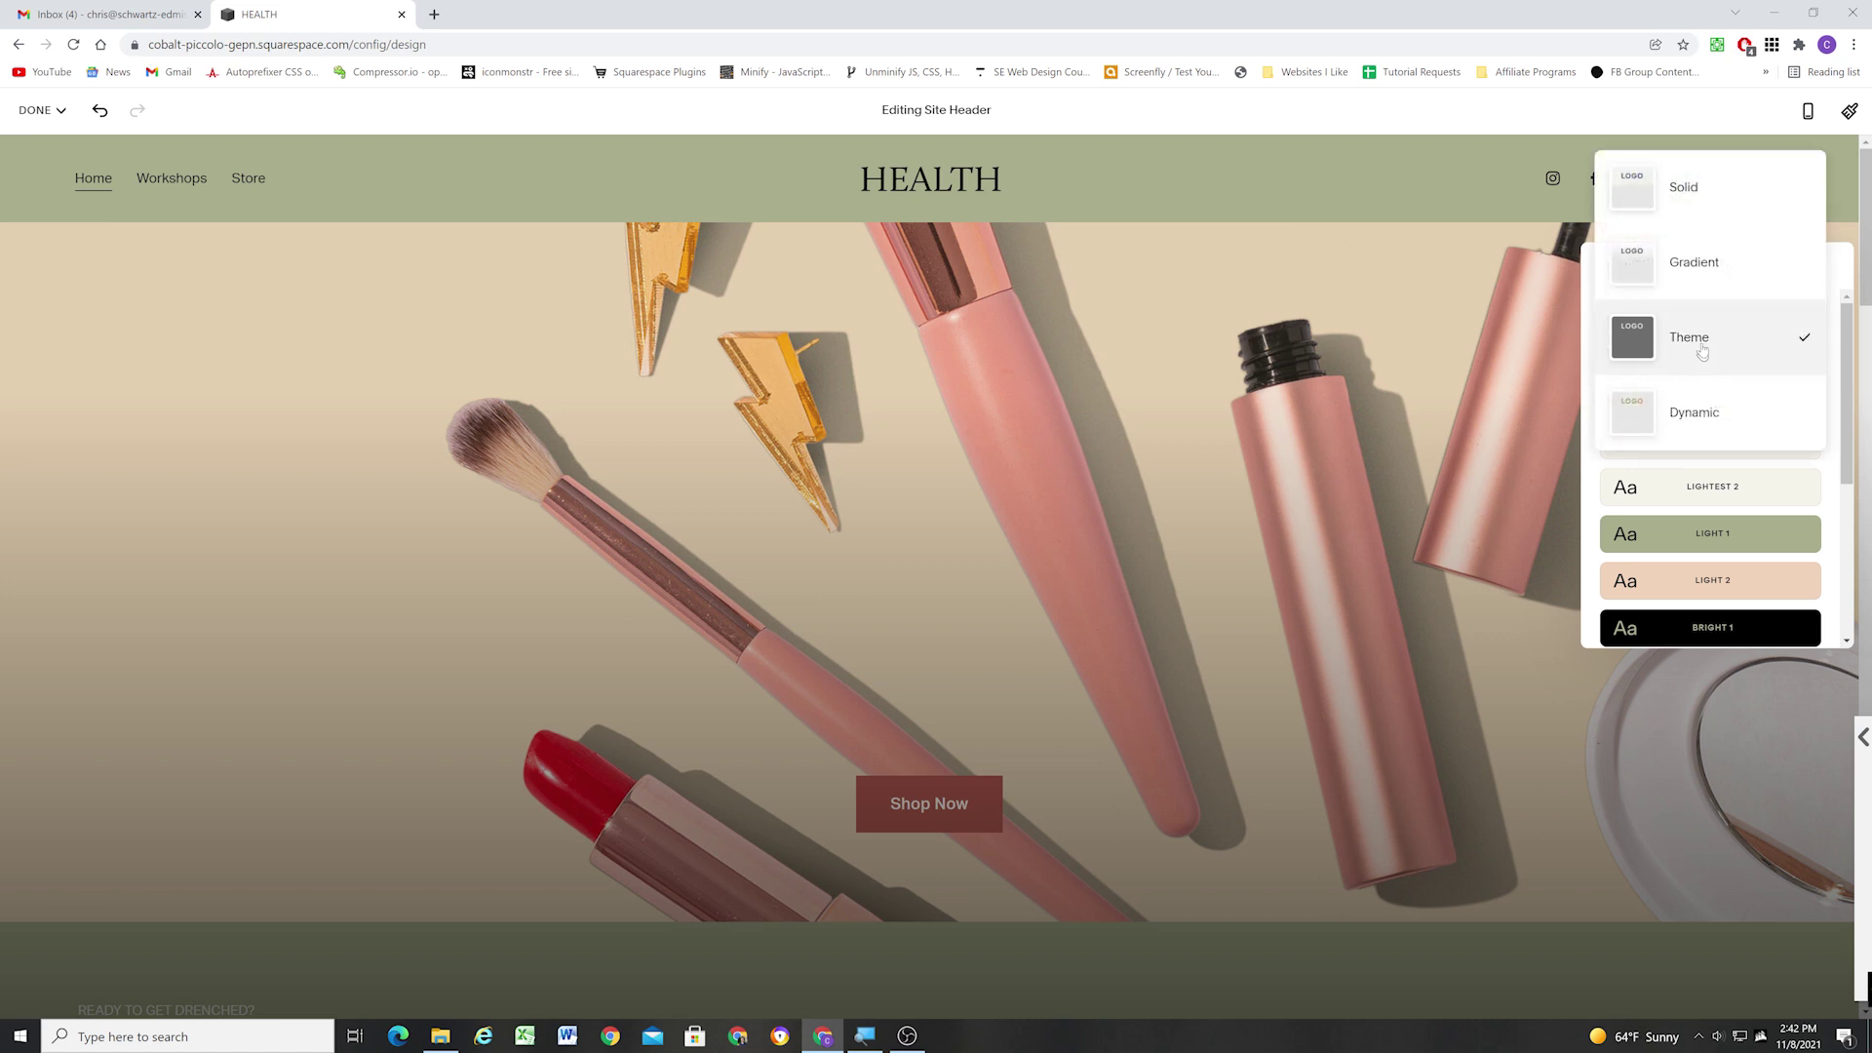
left_click(1706, 200)
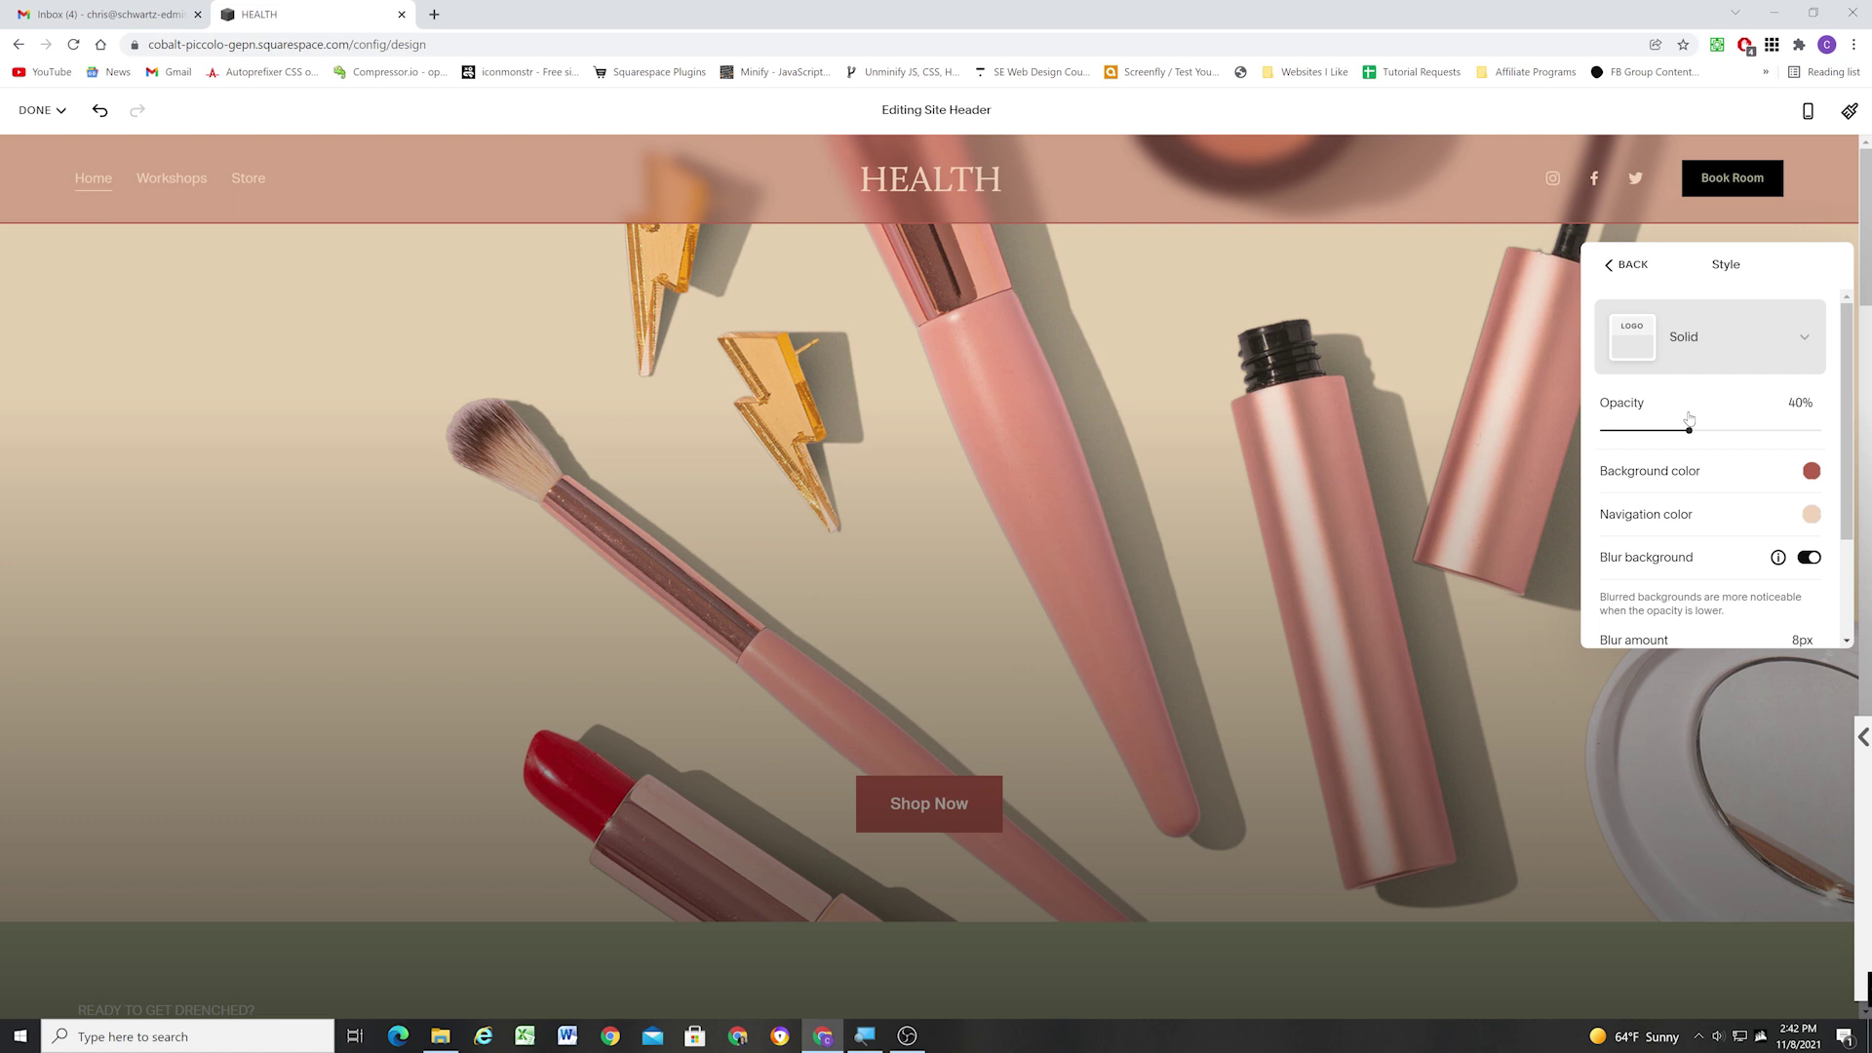
Look over the header Border settings, then return to the Style panel.
scroll(1673, 478, "down", 1)
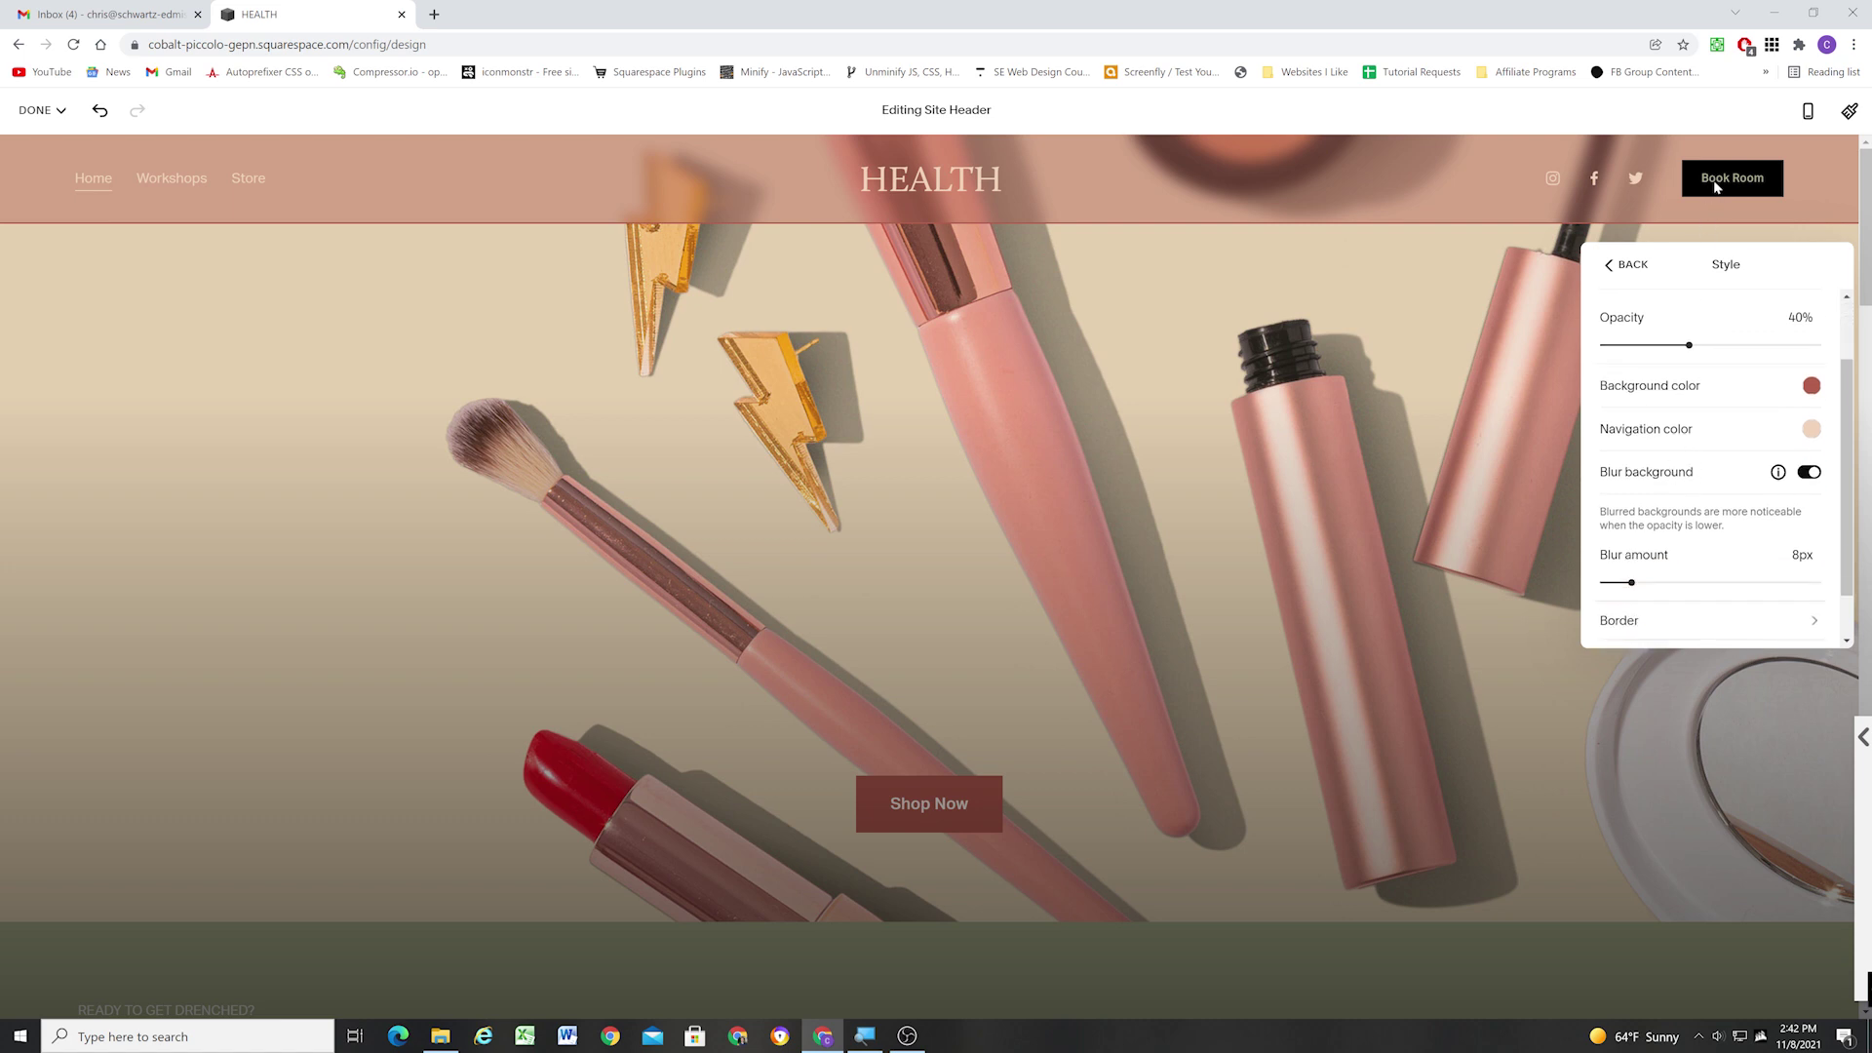
scroll(1665, 414, "up", 1)
scroll(1673, 494, "down", 1)
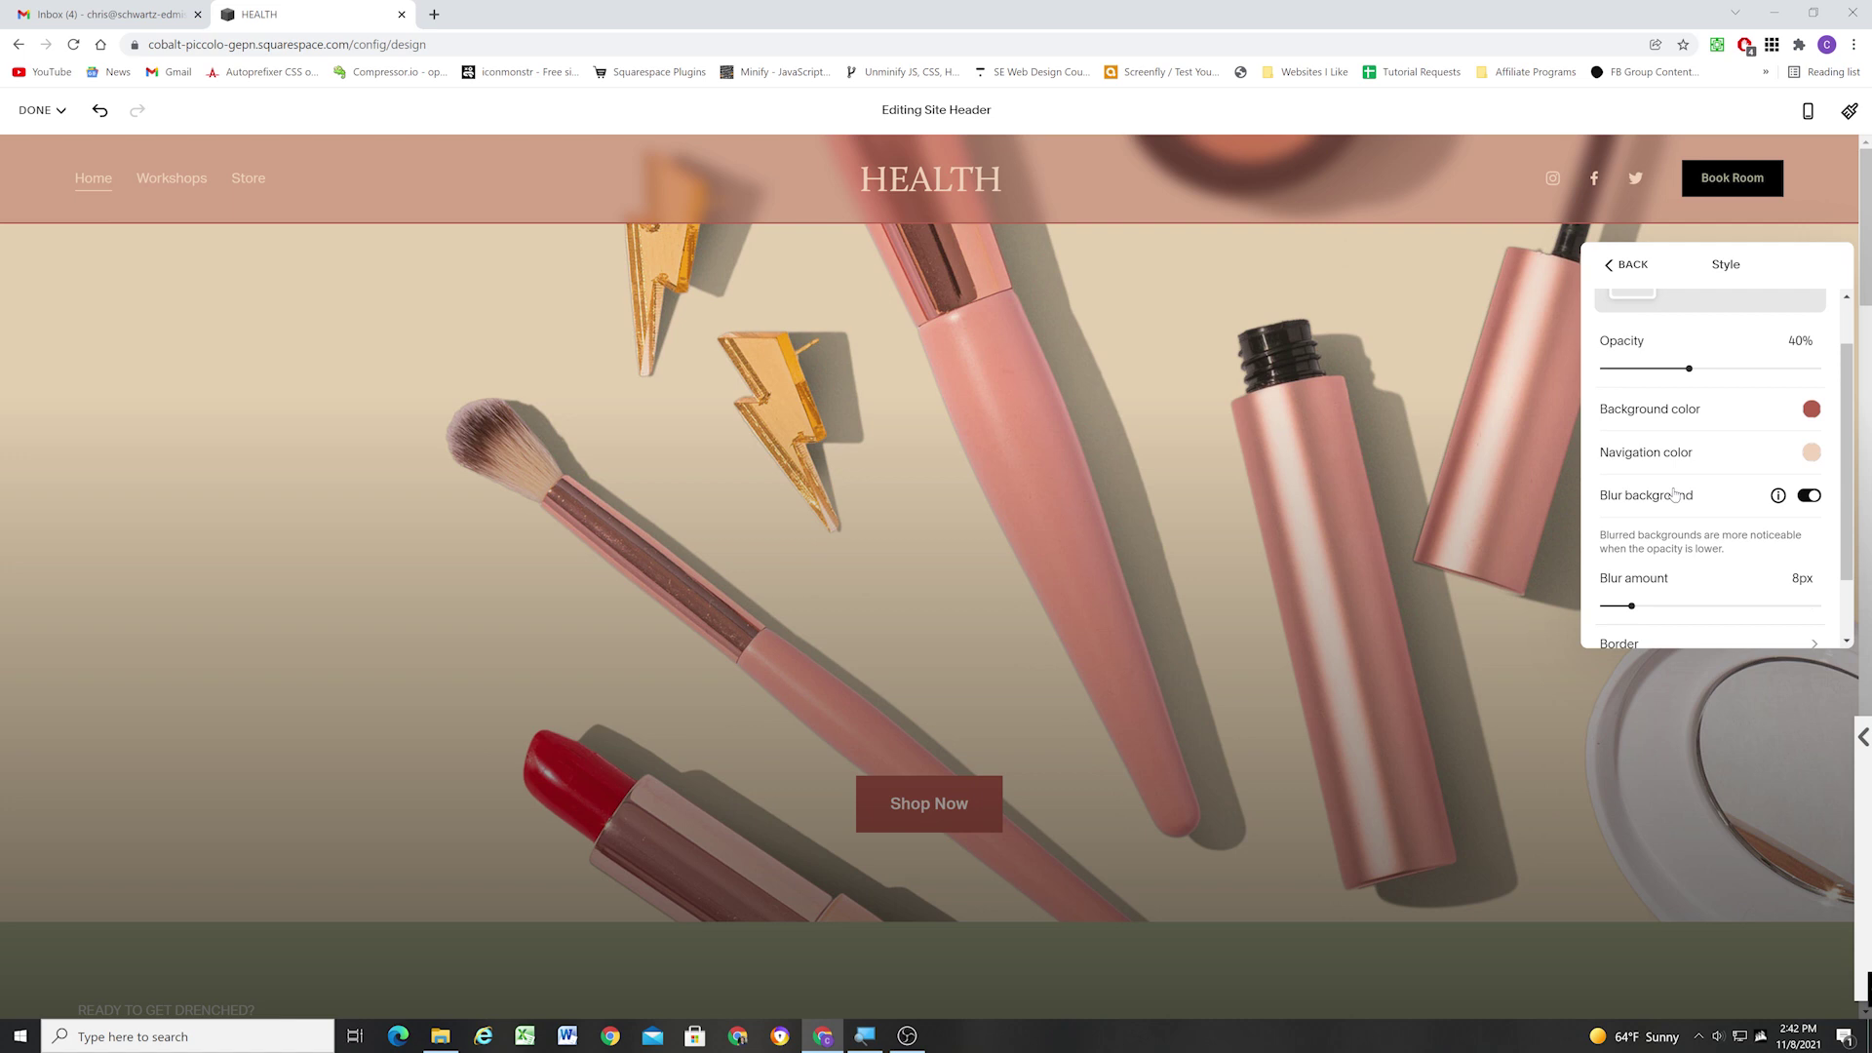
scroll(1673, 494, "down", 1)
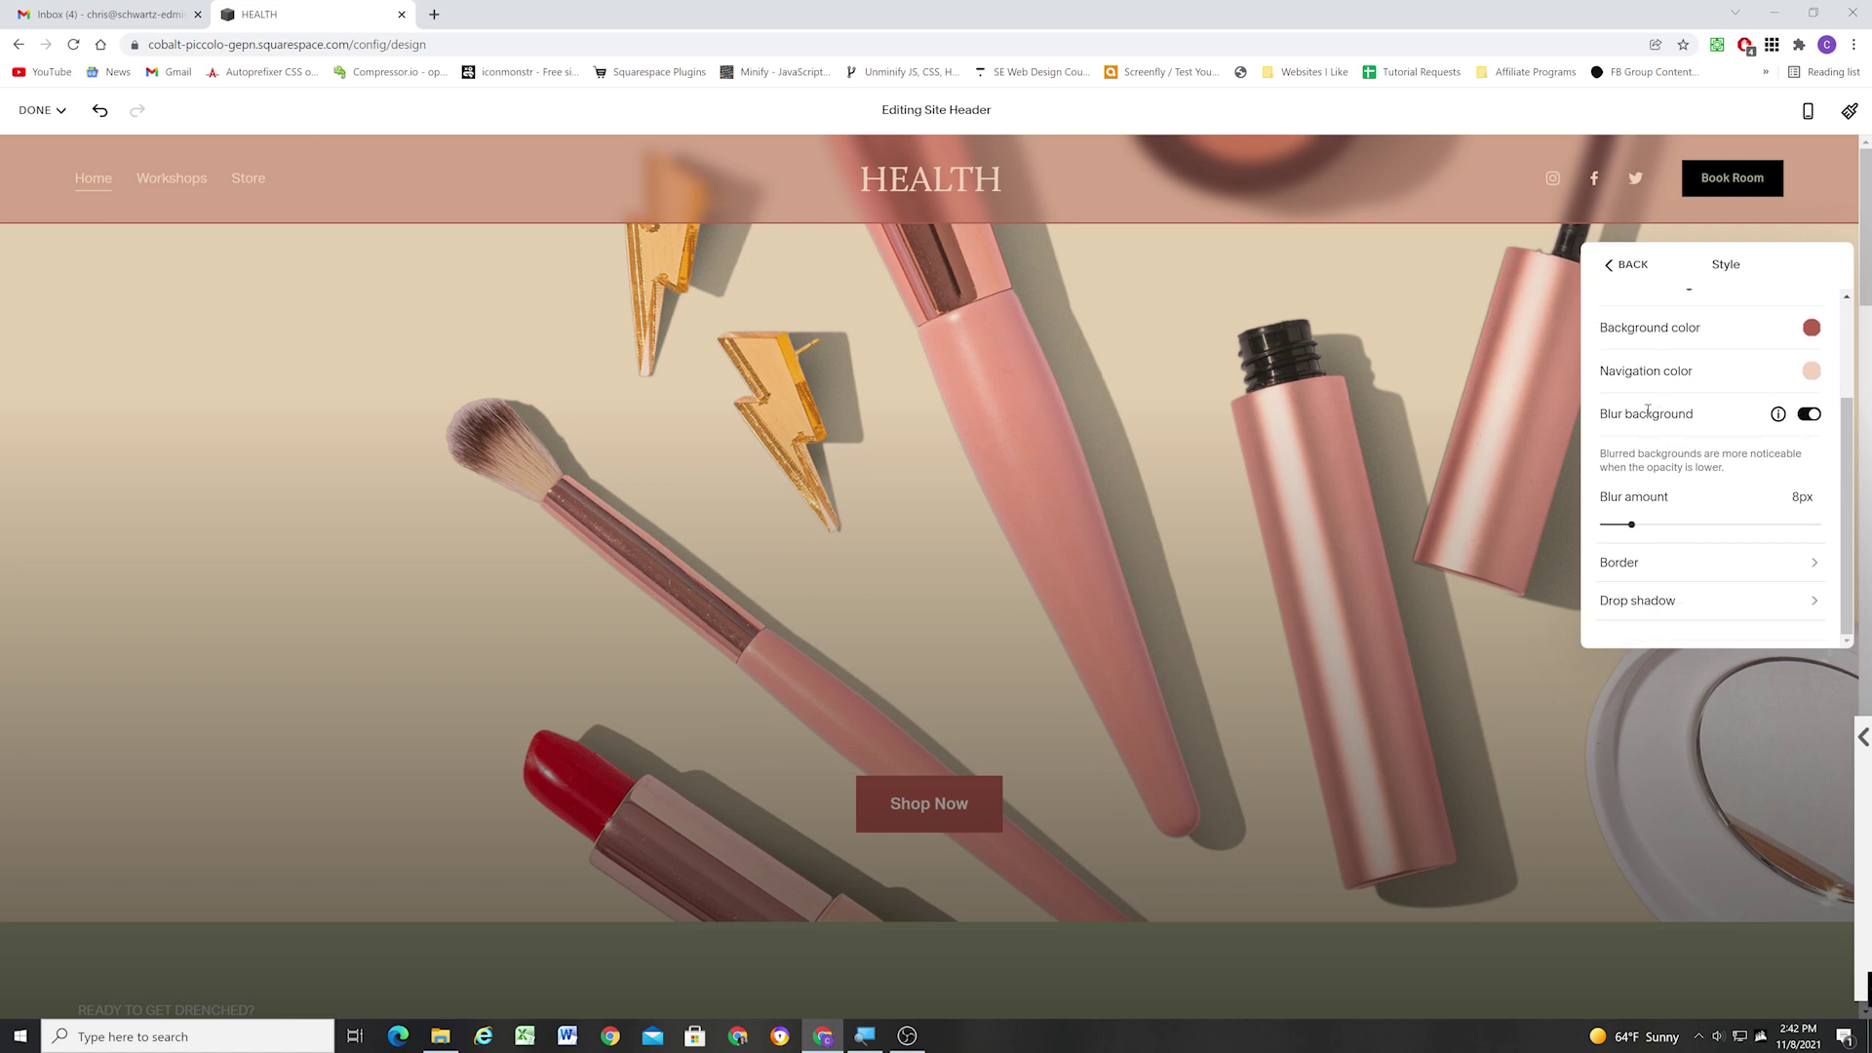
left_click(1673, 562)
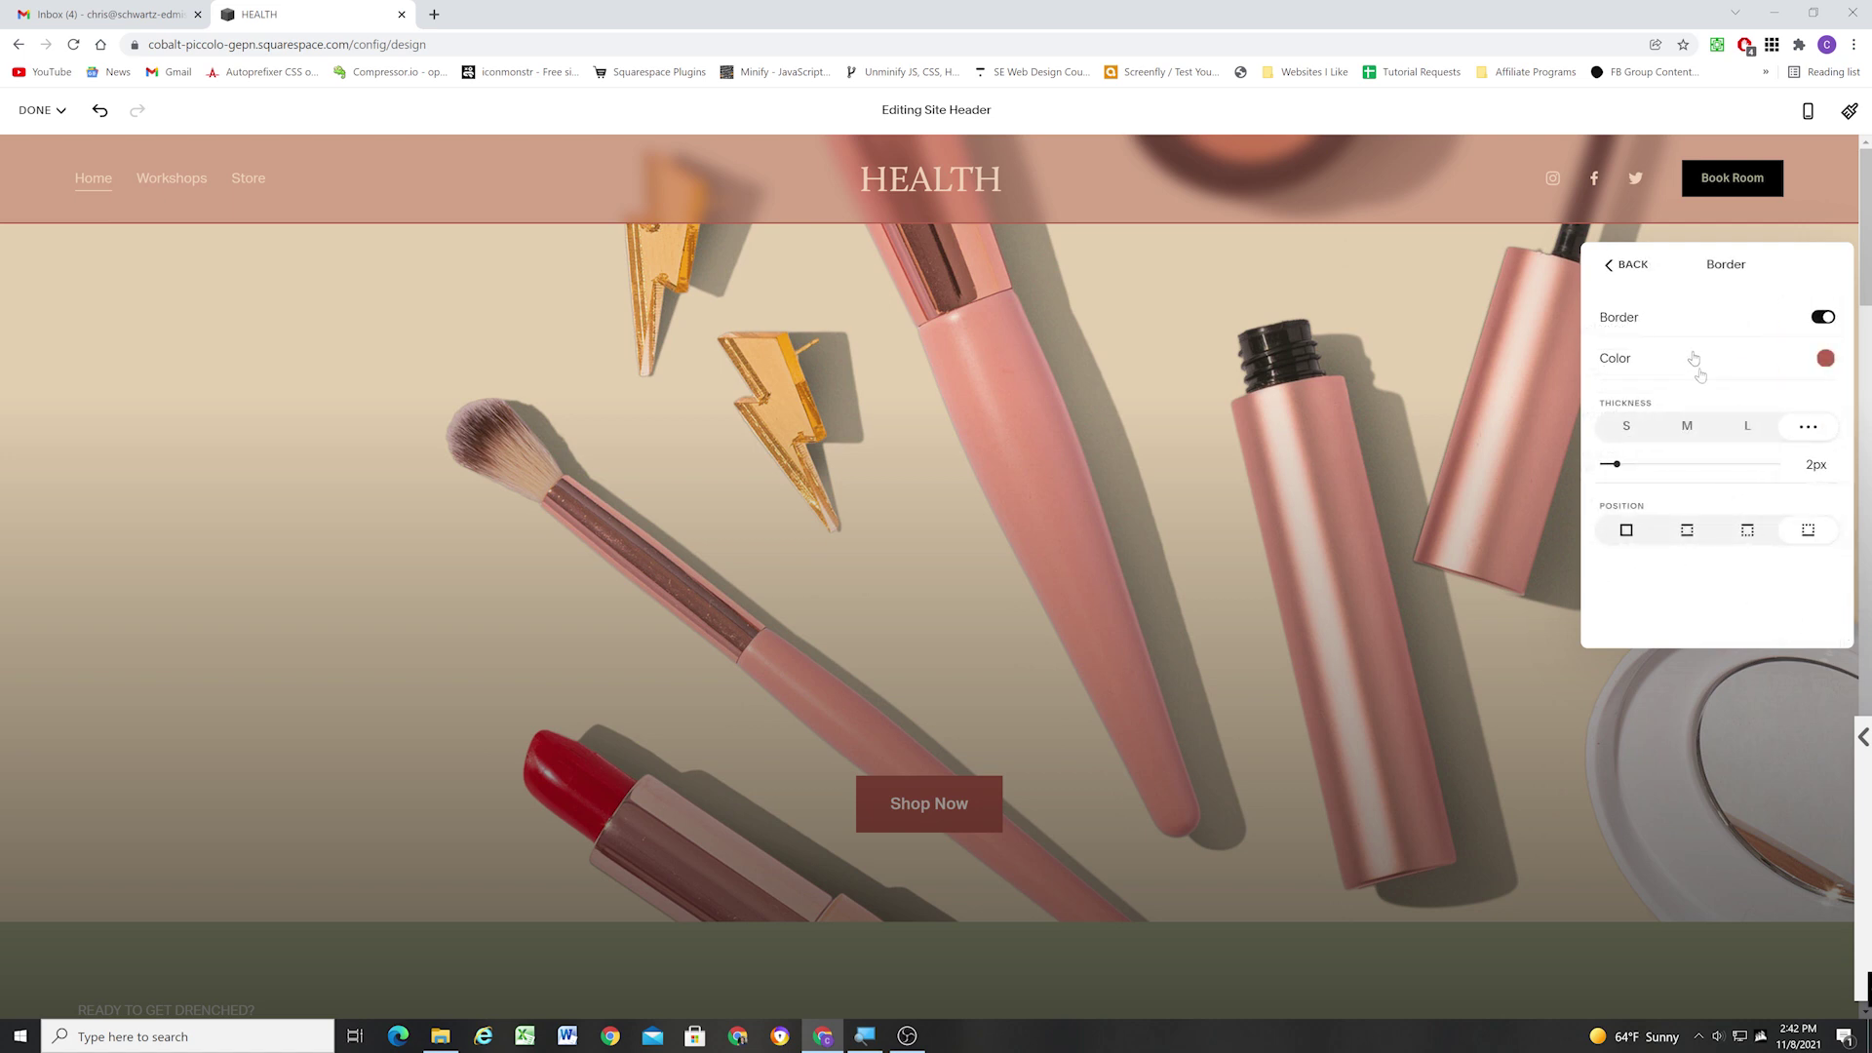
left_click(1620, 267)
scroll(1684, 570, "down", 1)
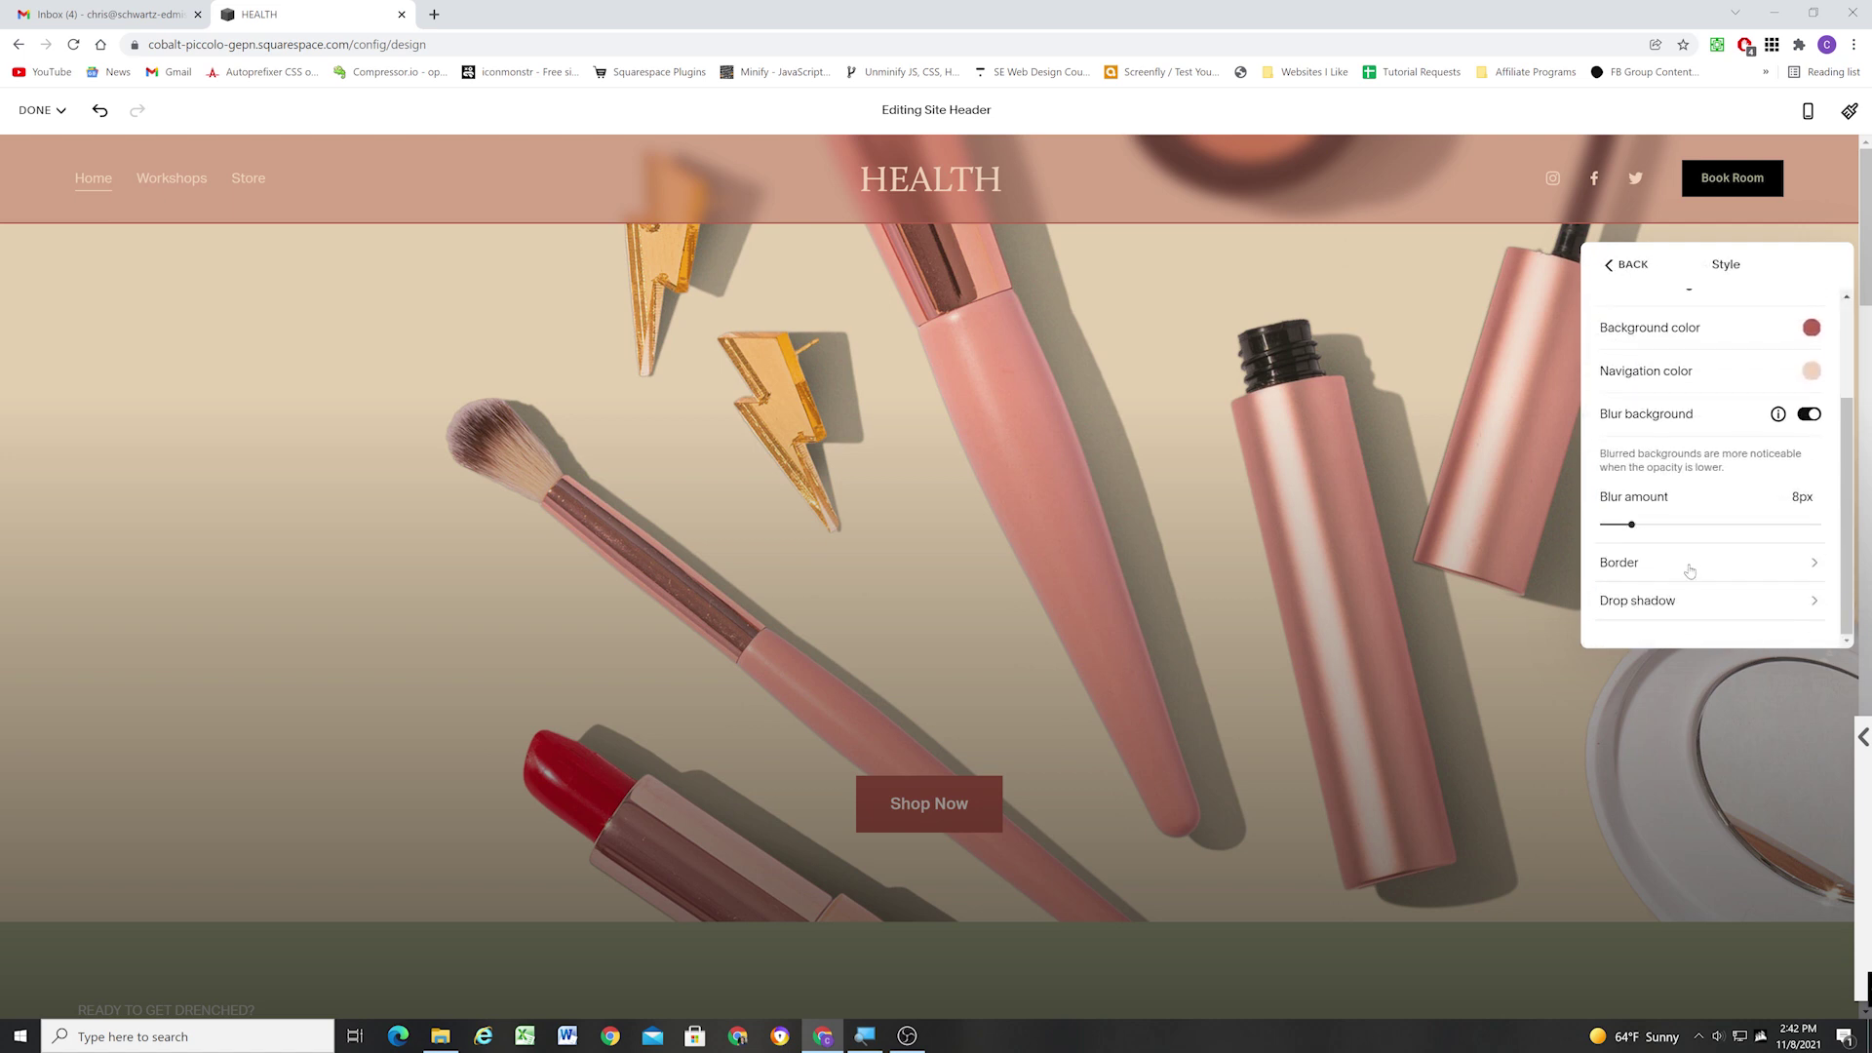
Enable a black header drop shadow with -5px spread, 8px distance and 30px blur.
left_click(1681, 605)
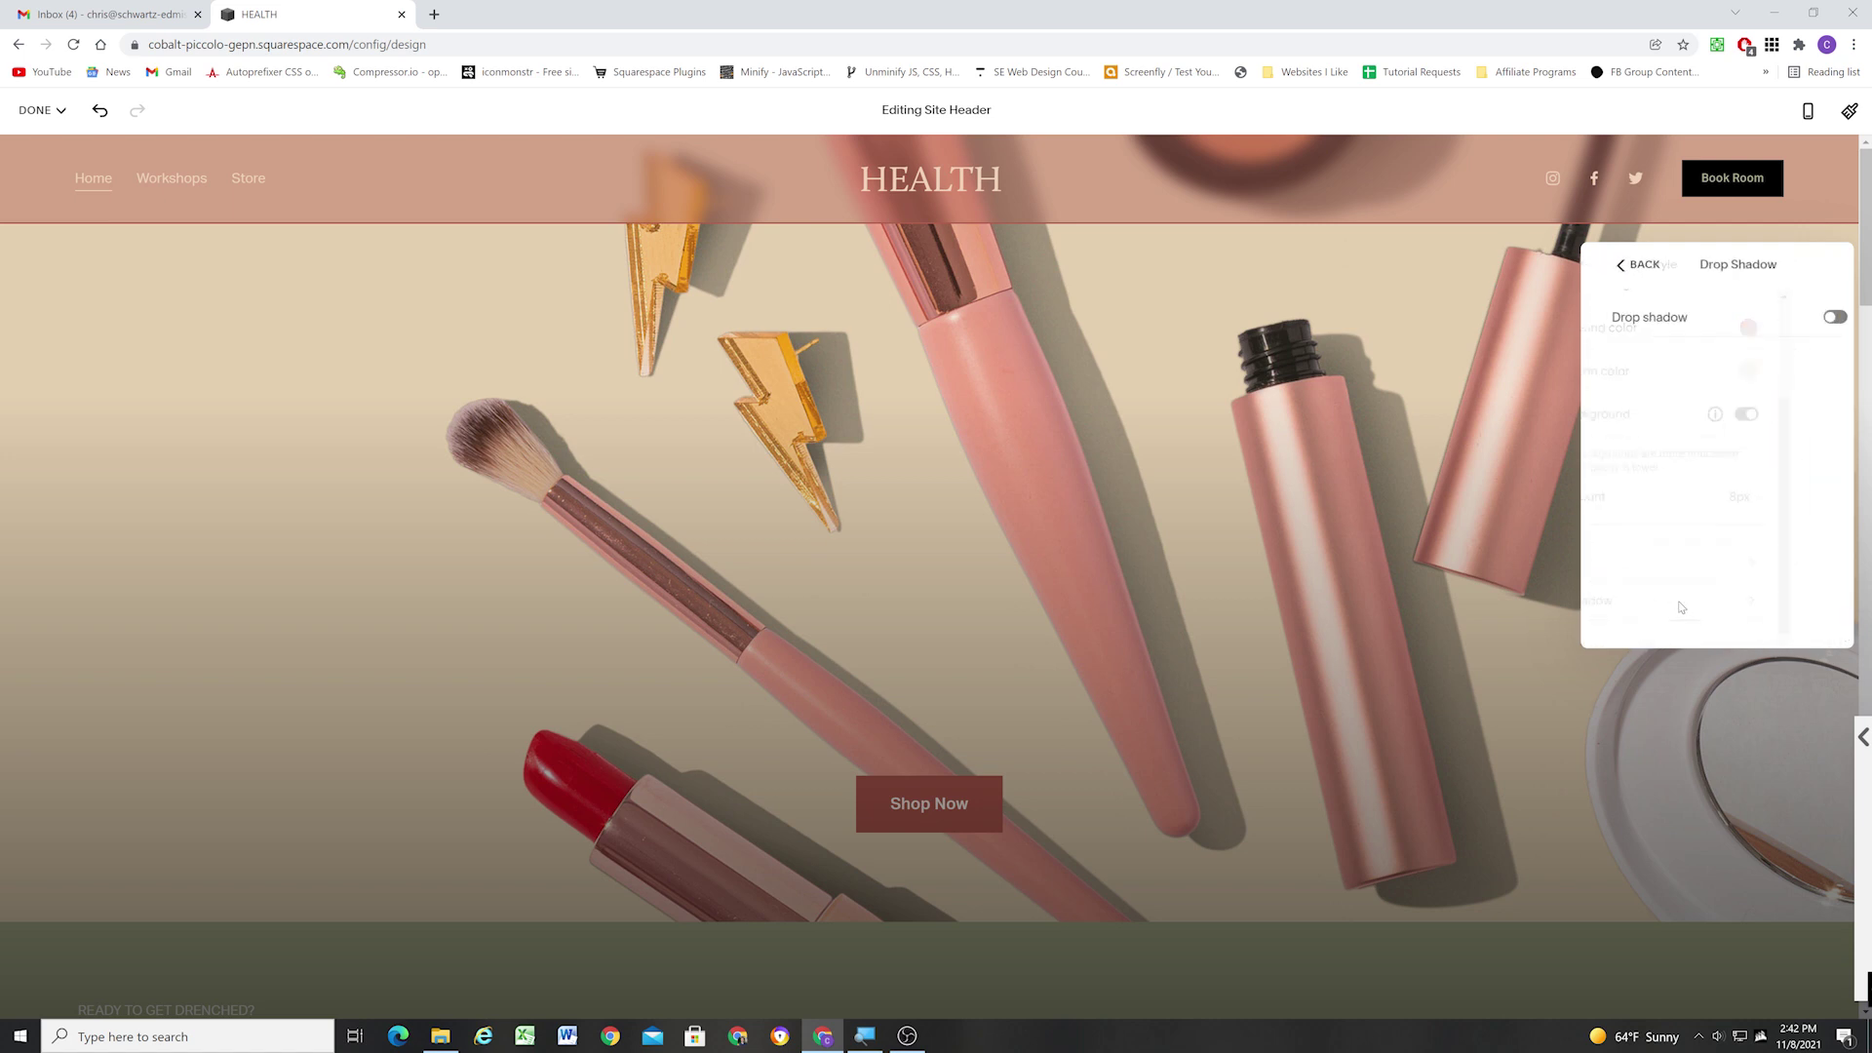
left_click(1822, 318)
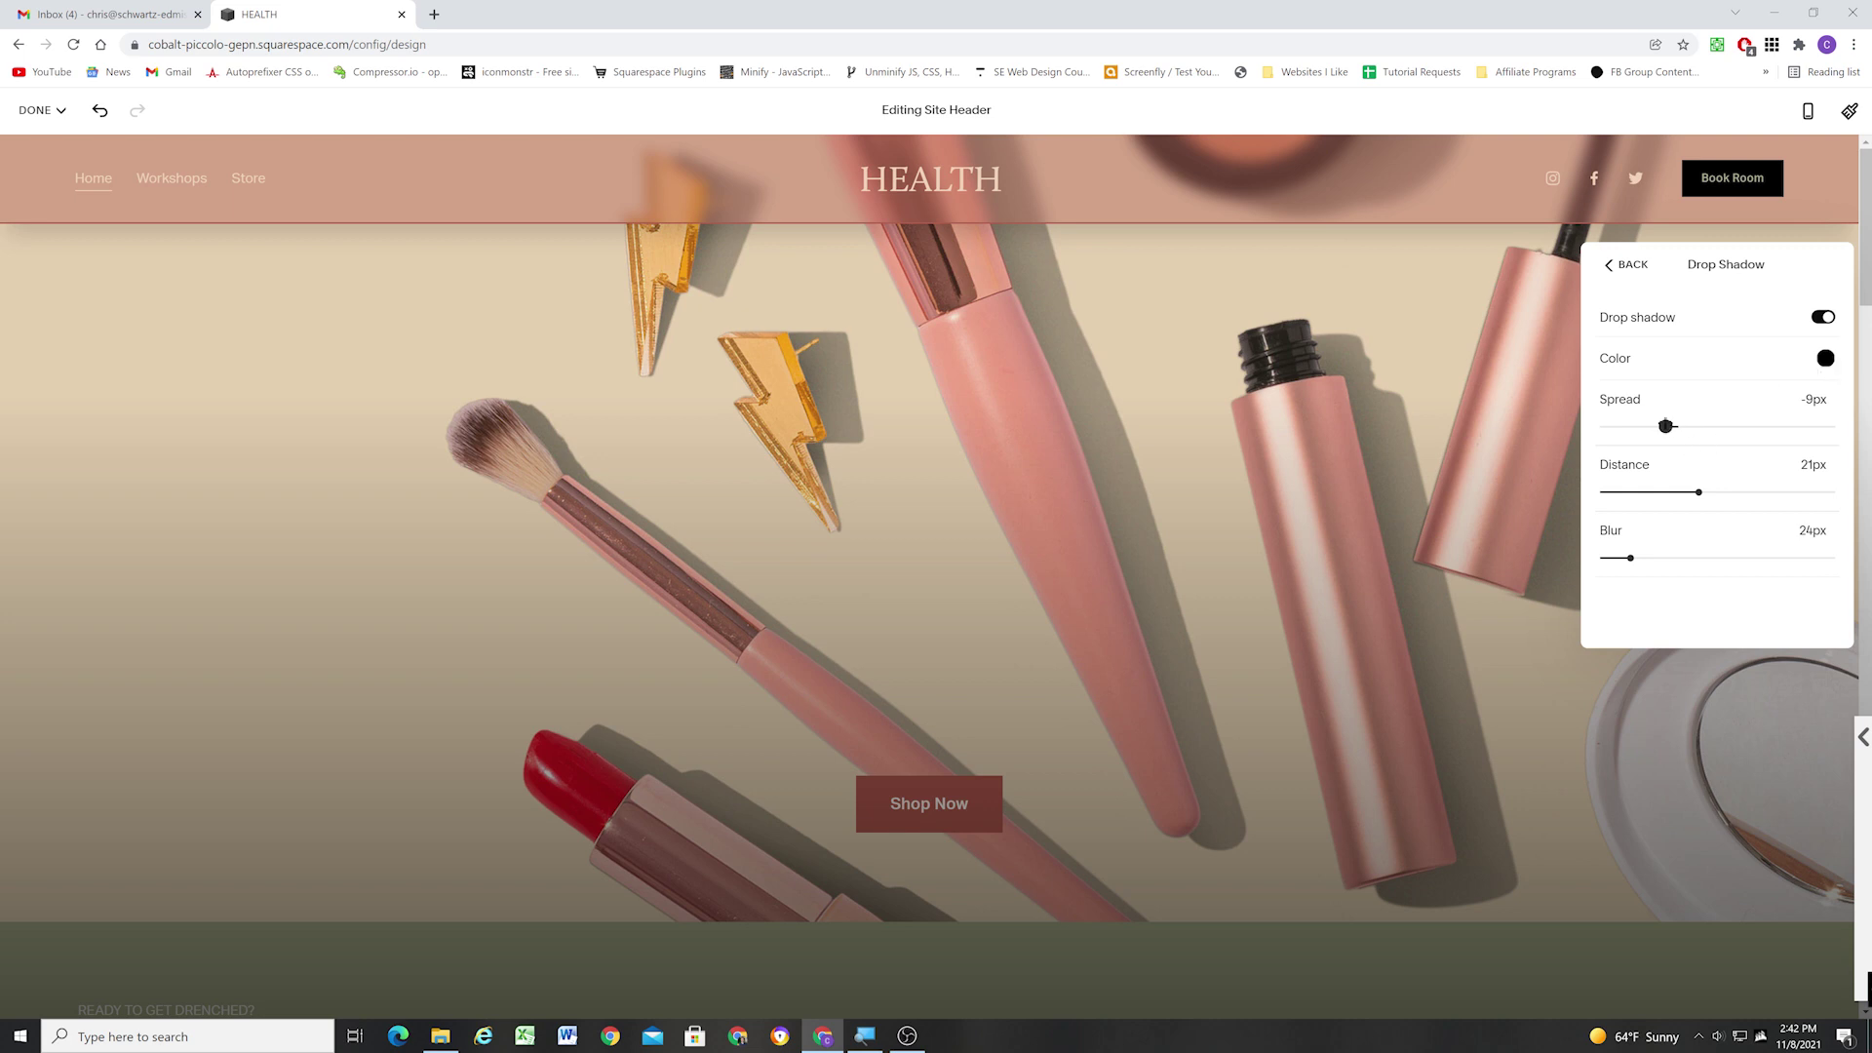
mouse_move(1665, 426)
left_mouse_down()
mouse_move(1700, 426)
mouse_move(1654, 425)
mouse_move(1671, 426)
left_mouse_up()
left_click_drag(1689, 494, 1638, 491)
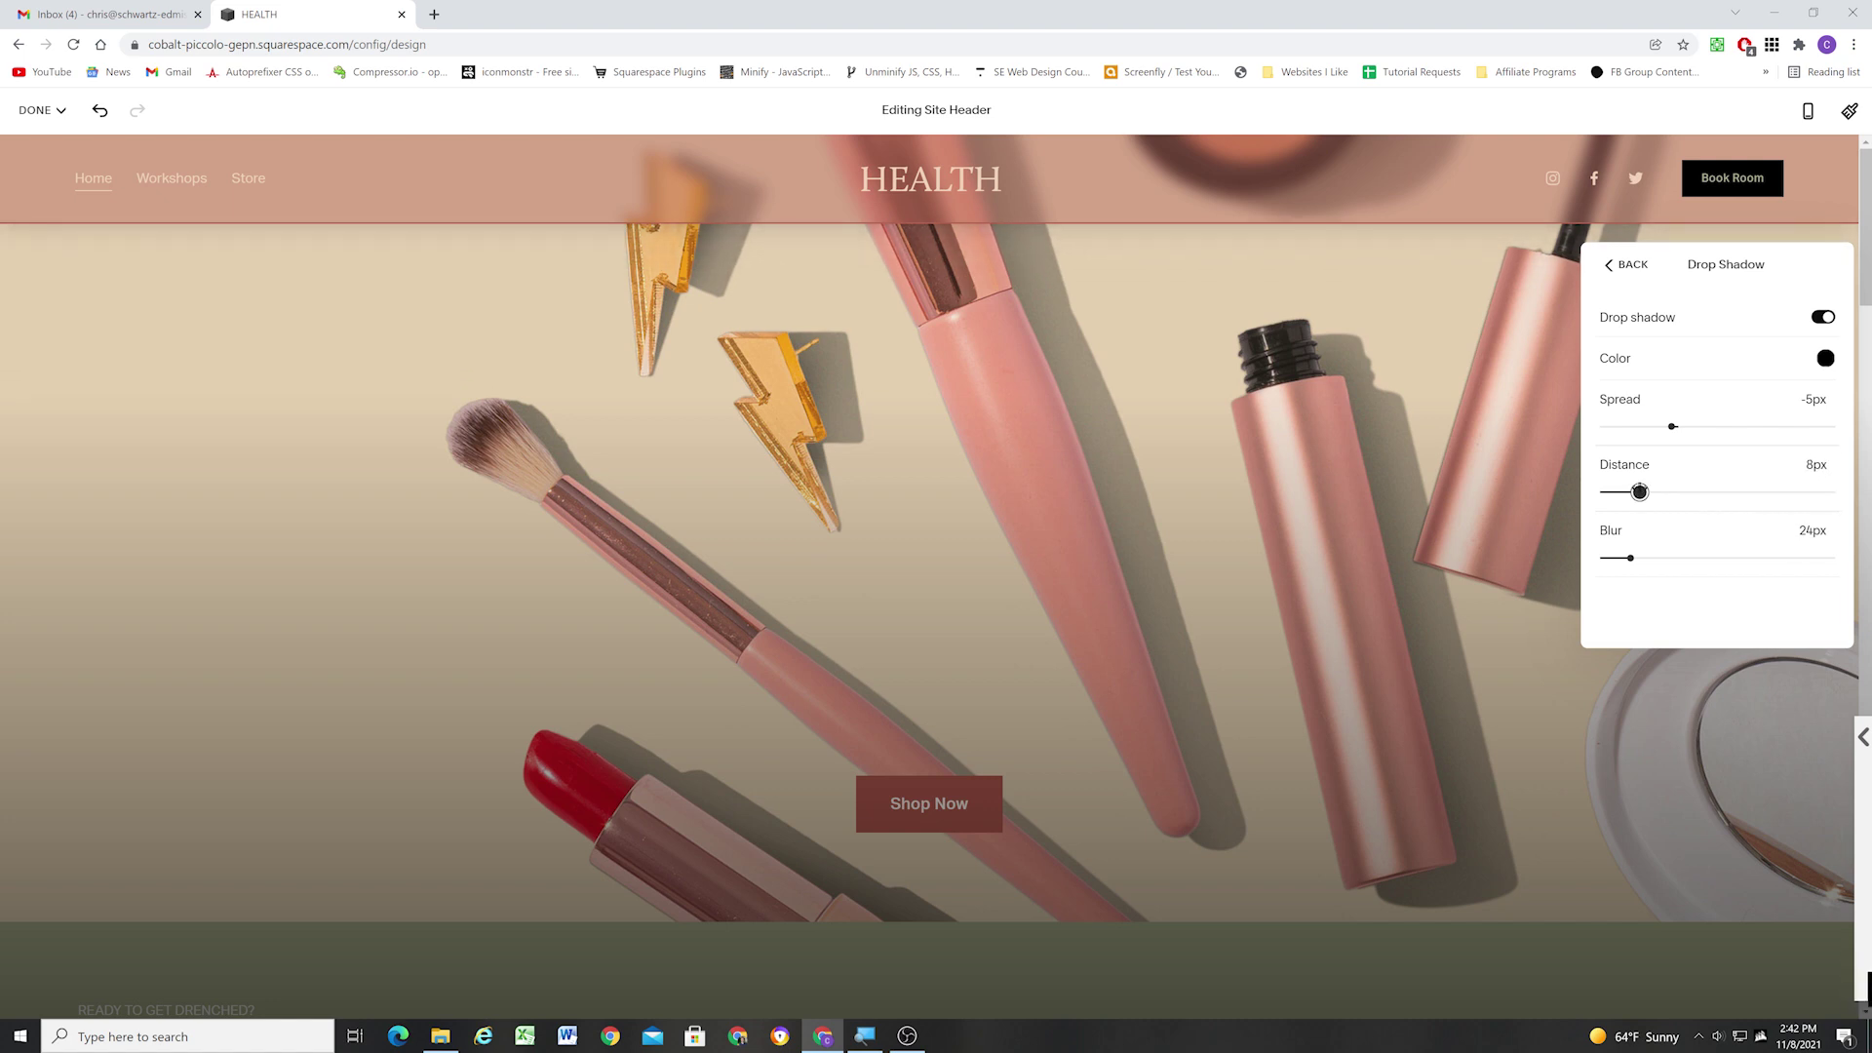
mouse_move(1634, 558)
left_mouse_down()
mouse_move(1692, 557)
mouse_move(1608, 557)
mouse_move(1636, 558)
left_mouse_up()
left_click(1640, 556)
left_click(1621, 269)
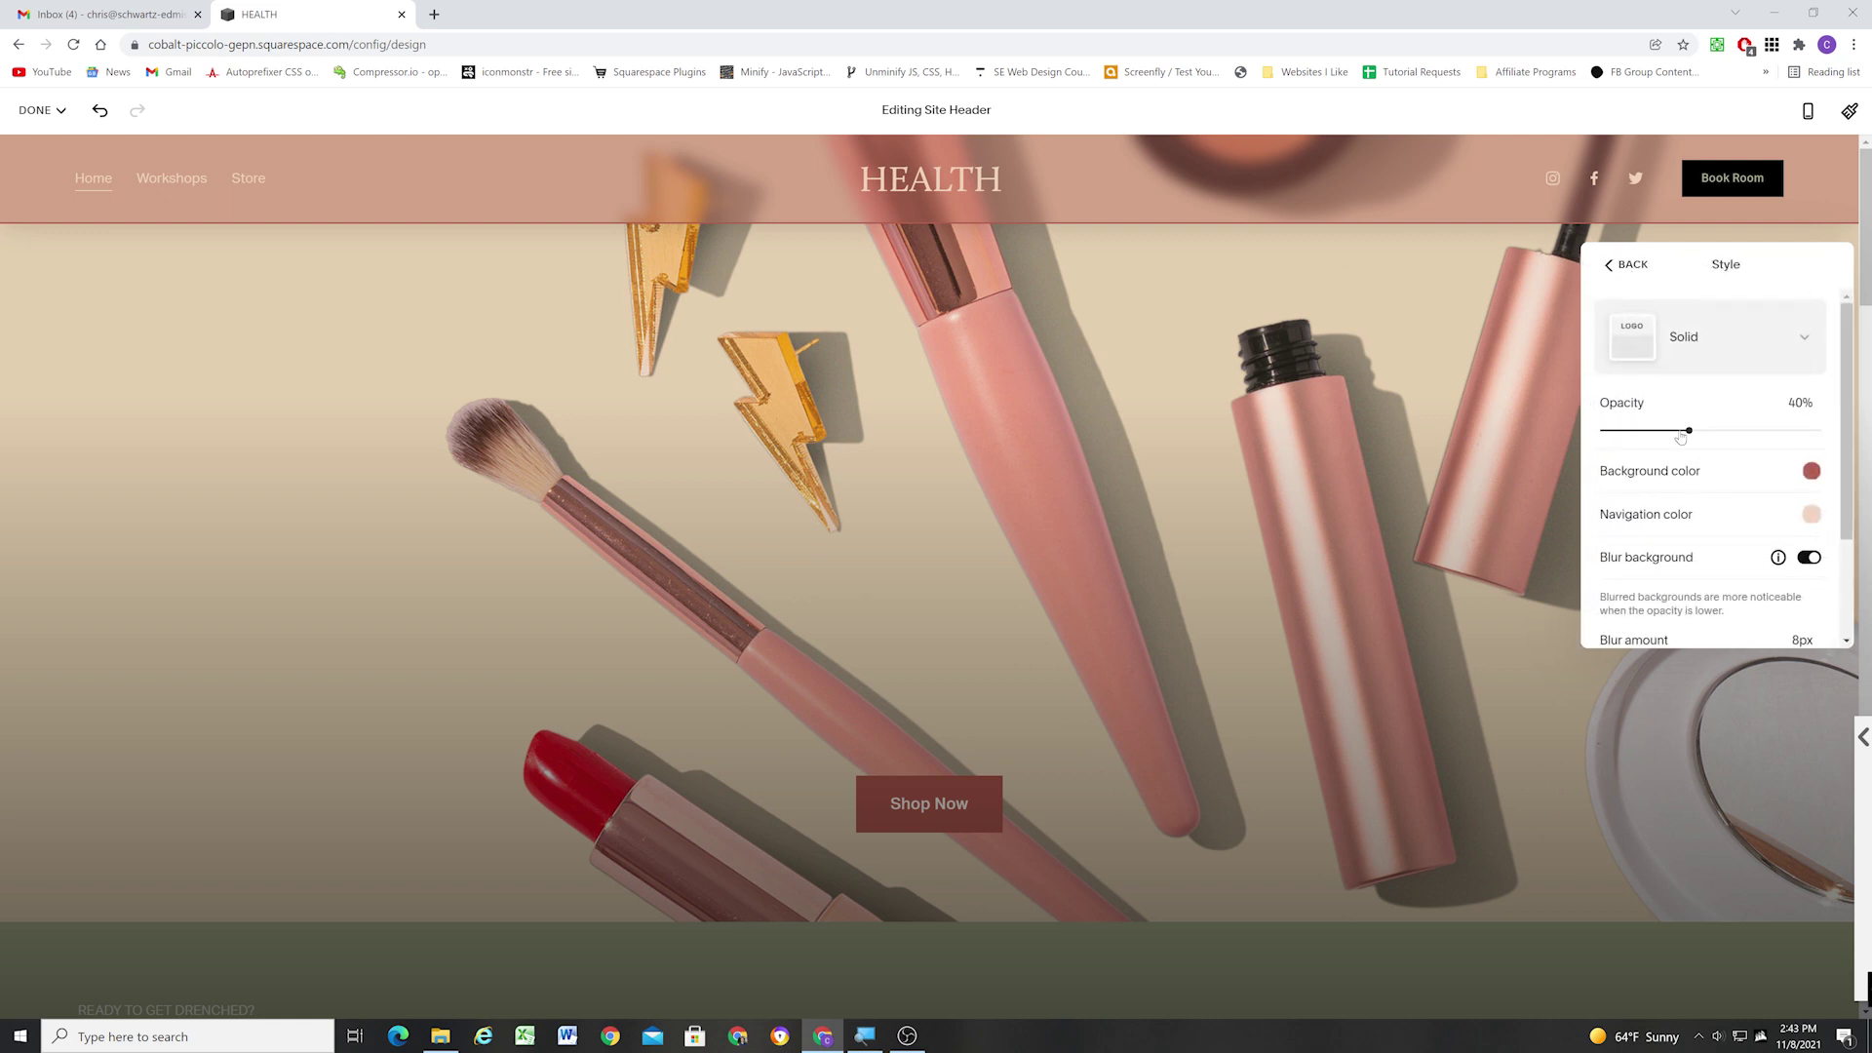
Set header opacity to 0%, turn off background blur, and make the navigation red.
scroll(1682, 447, "down", 2)
scroll(1681, 448, "up", 2)
left_click_drag(1688, 430, 1567, 428)
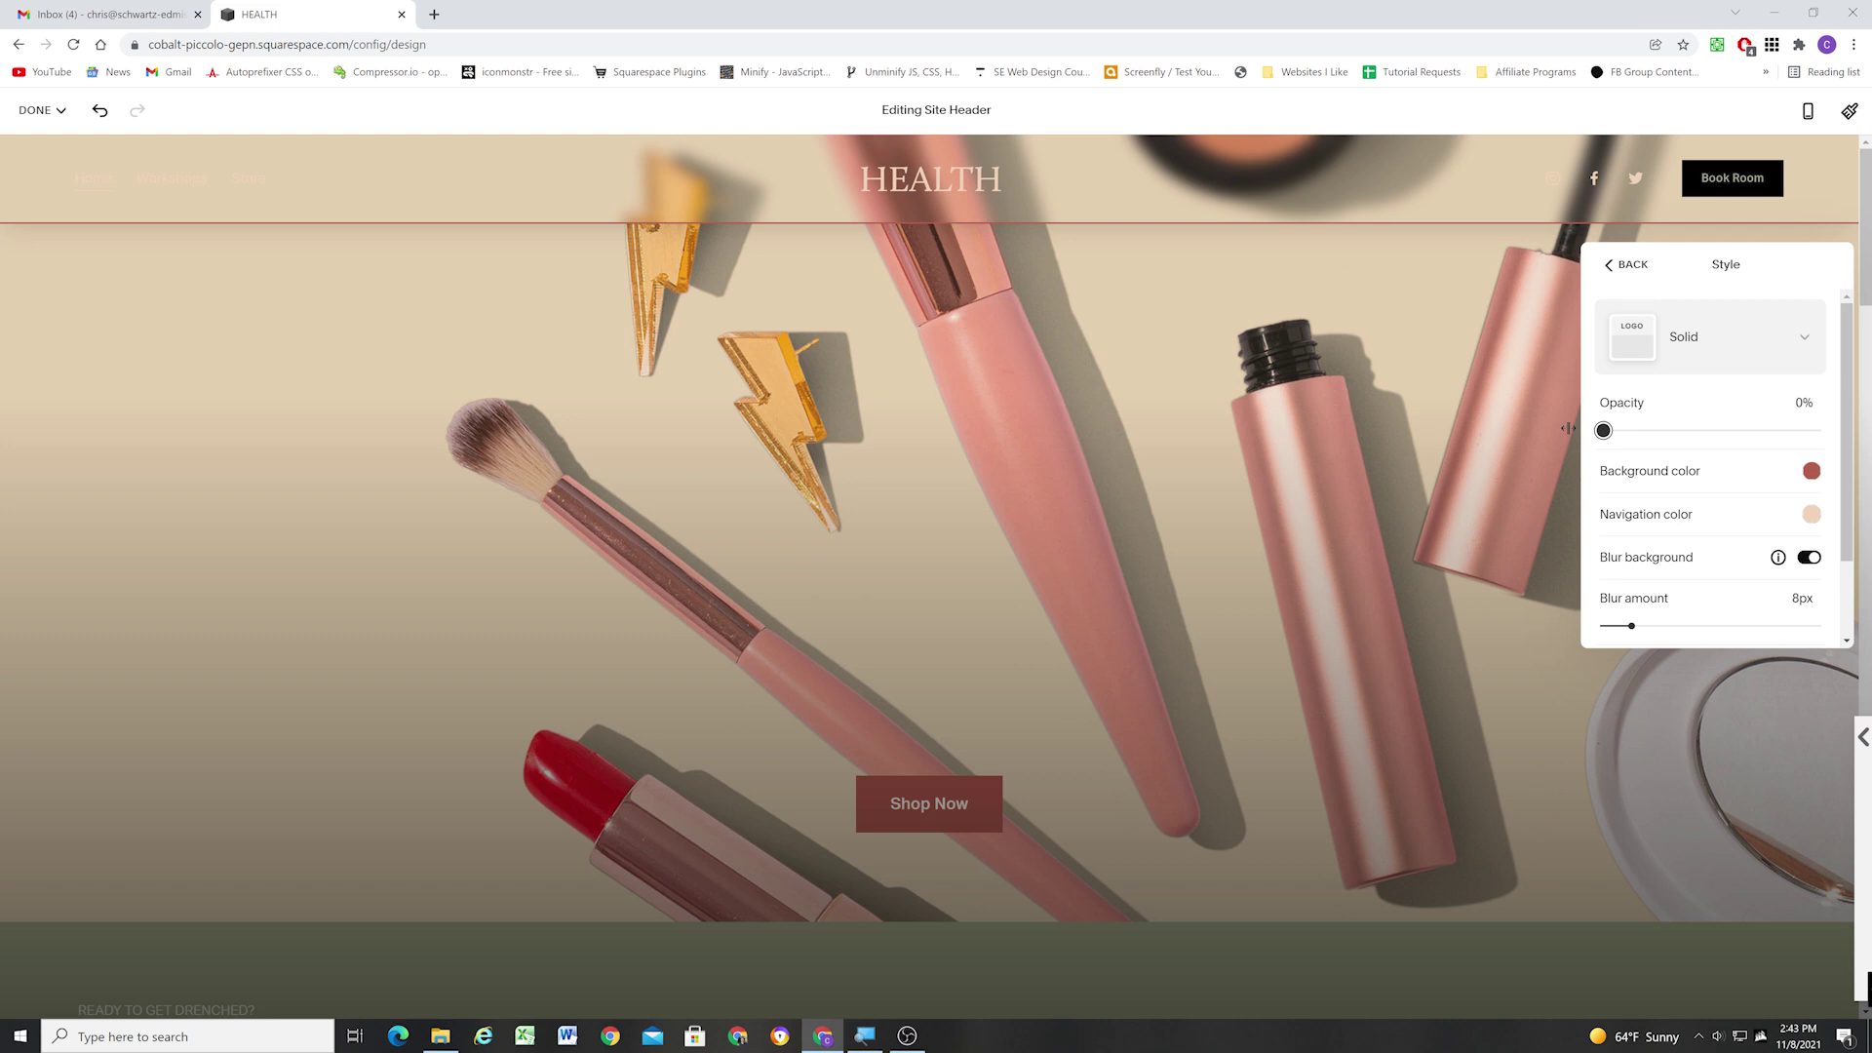
left_click(1809, 558)
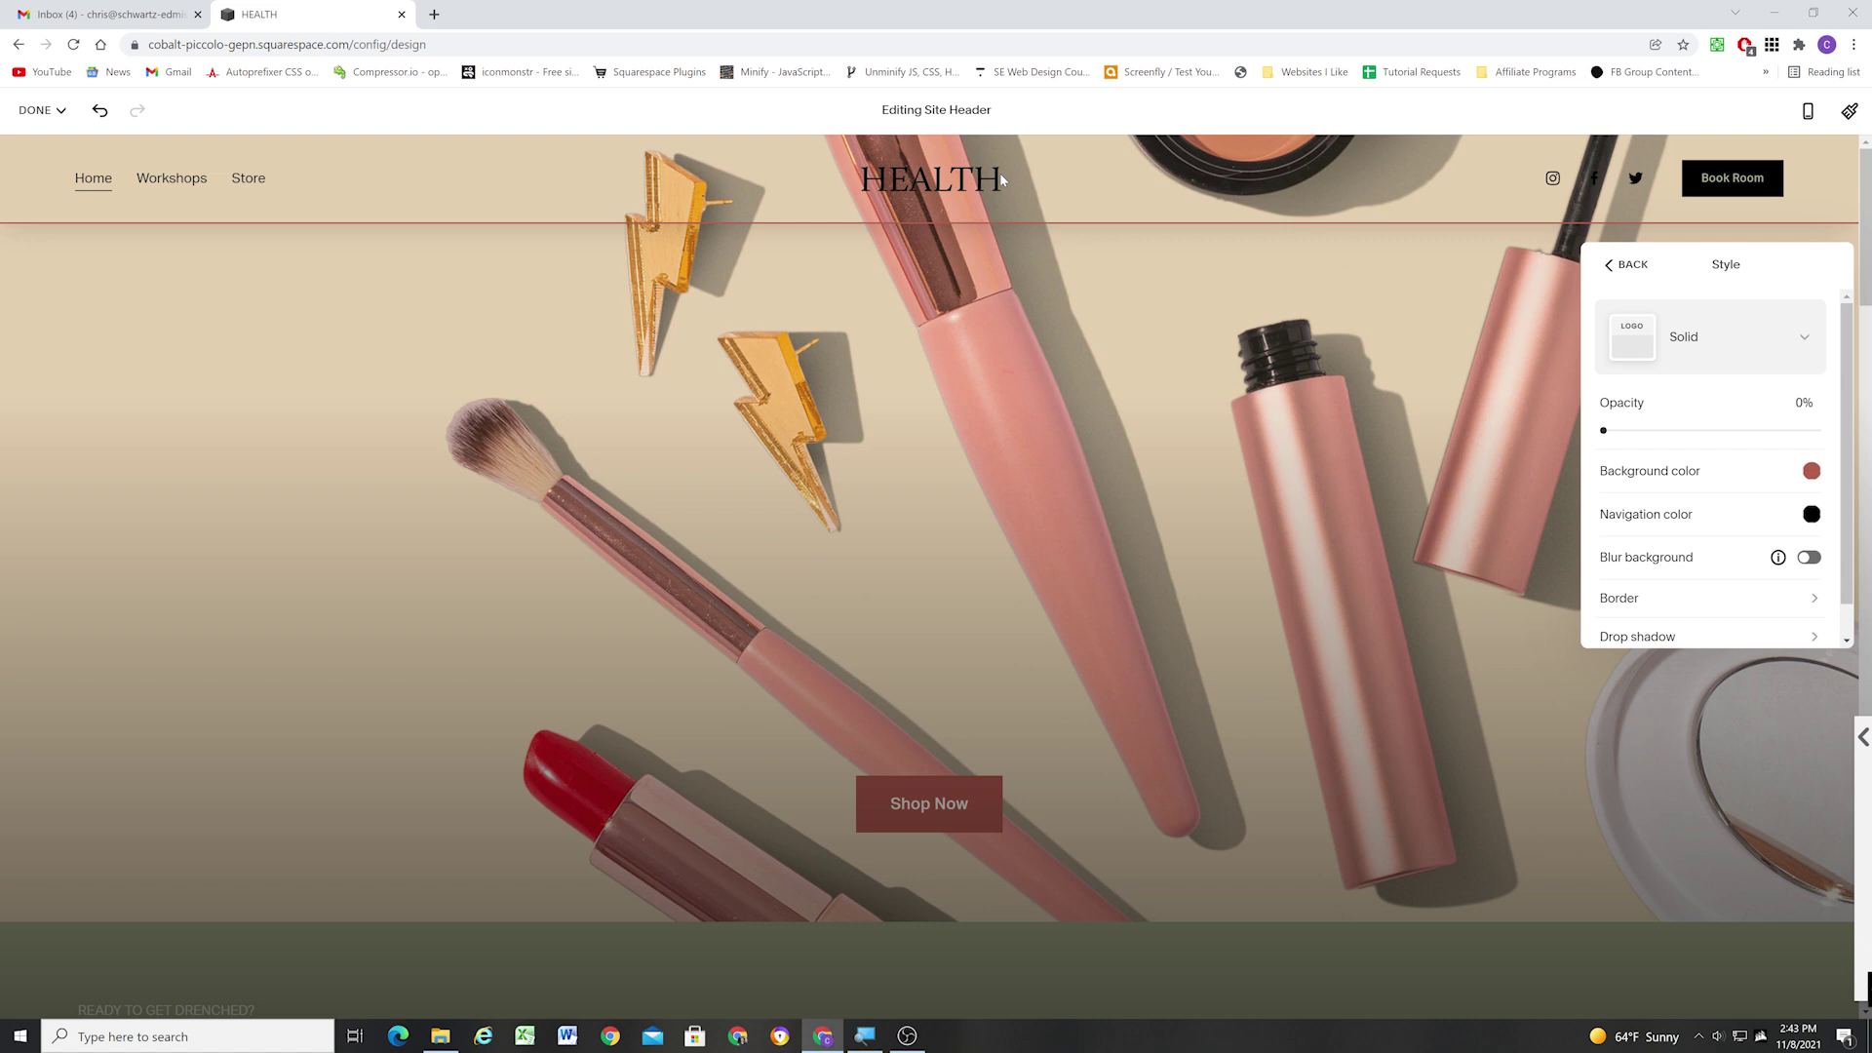
left_click(1813, 515)
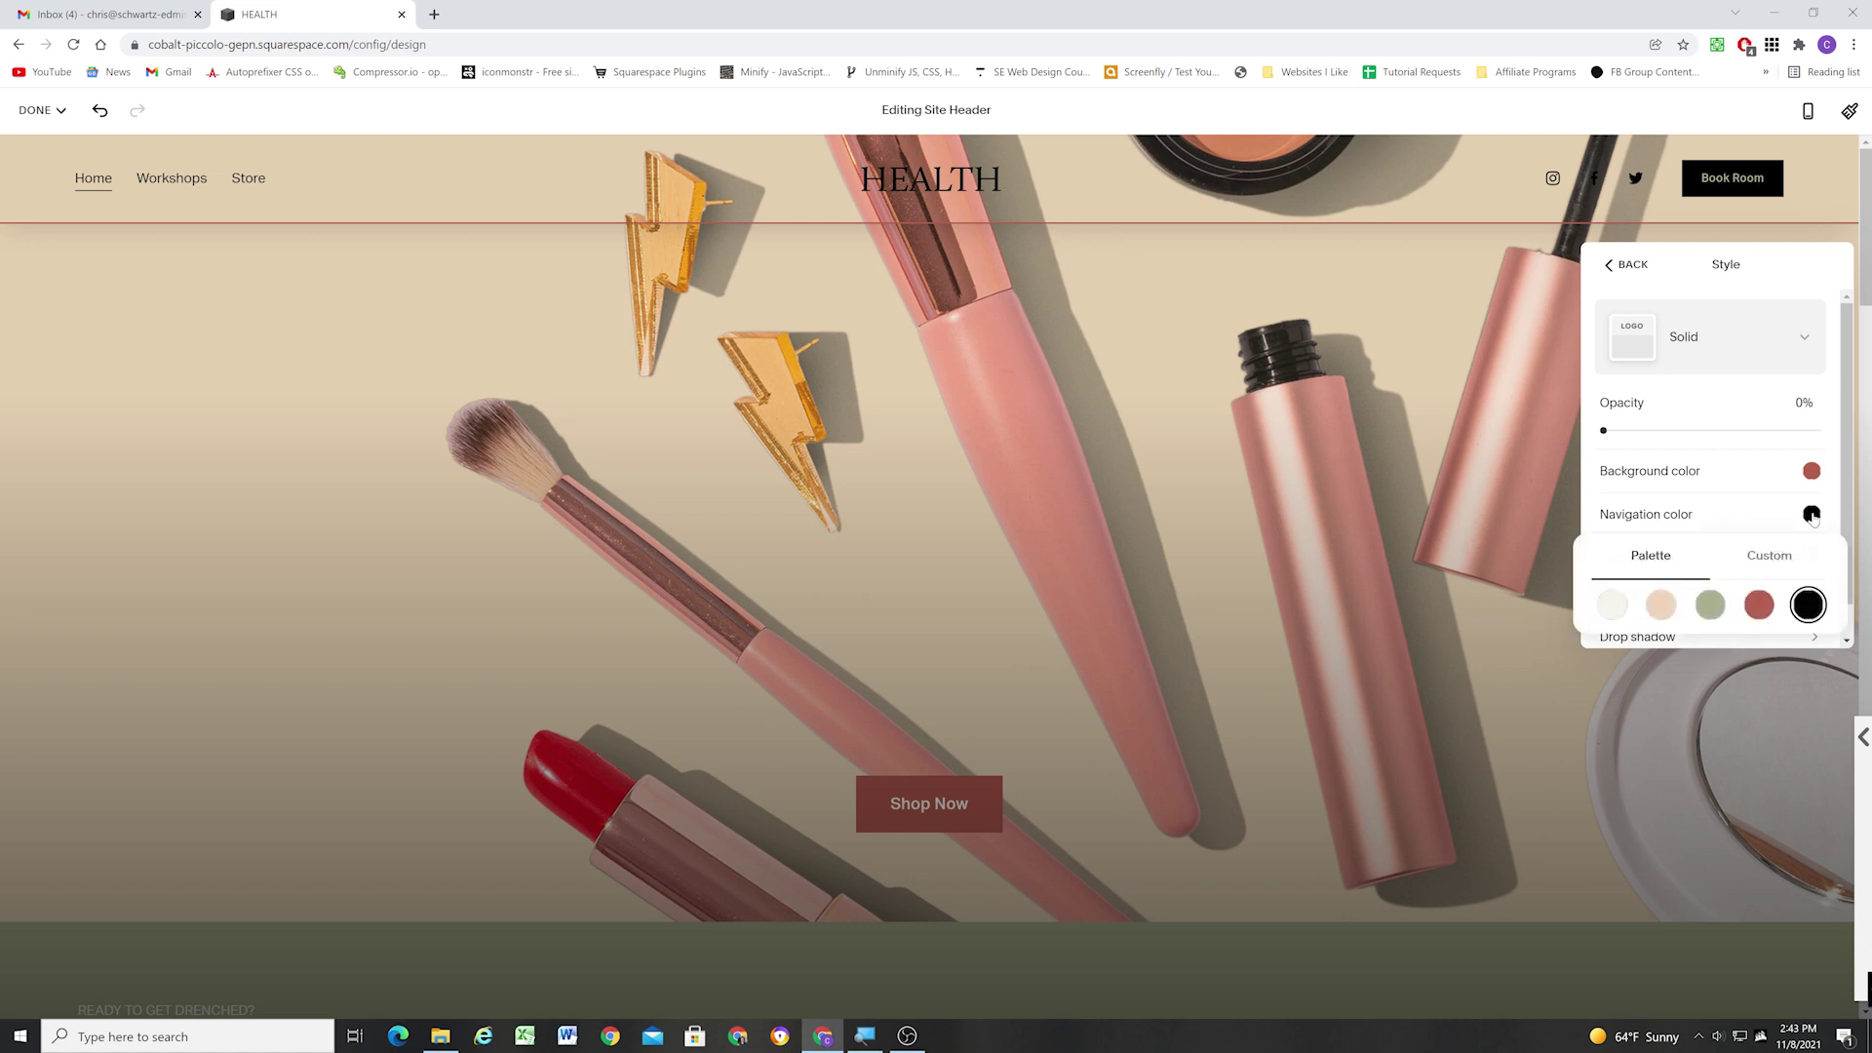
left_click(1759, 607)
Close the header panel and save the header changes.
key("Escape")
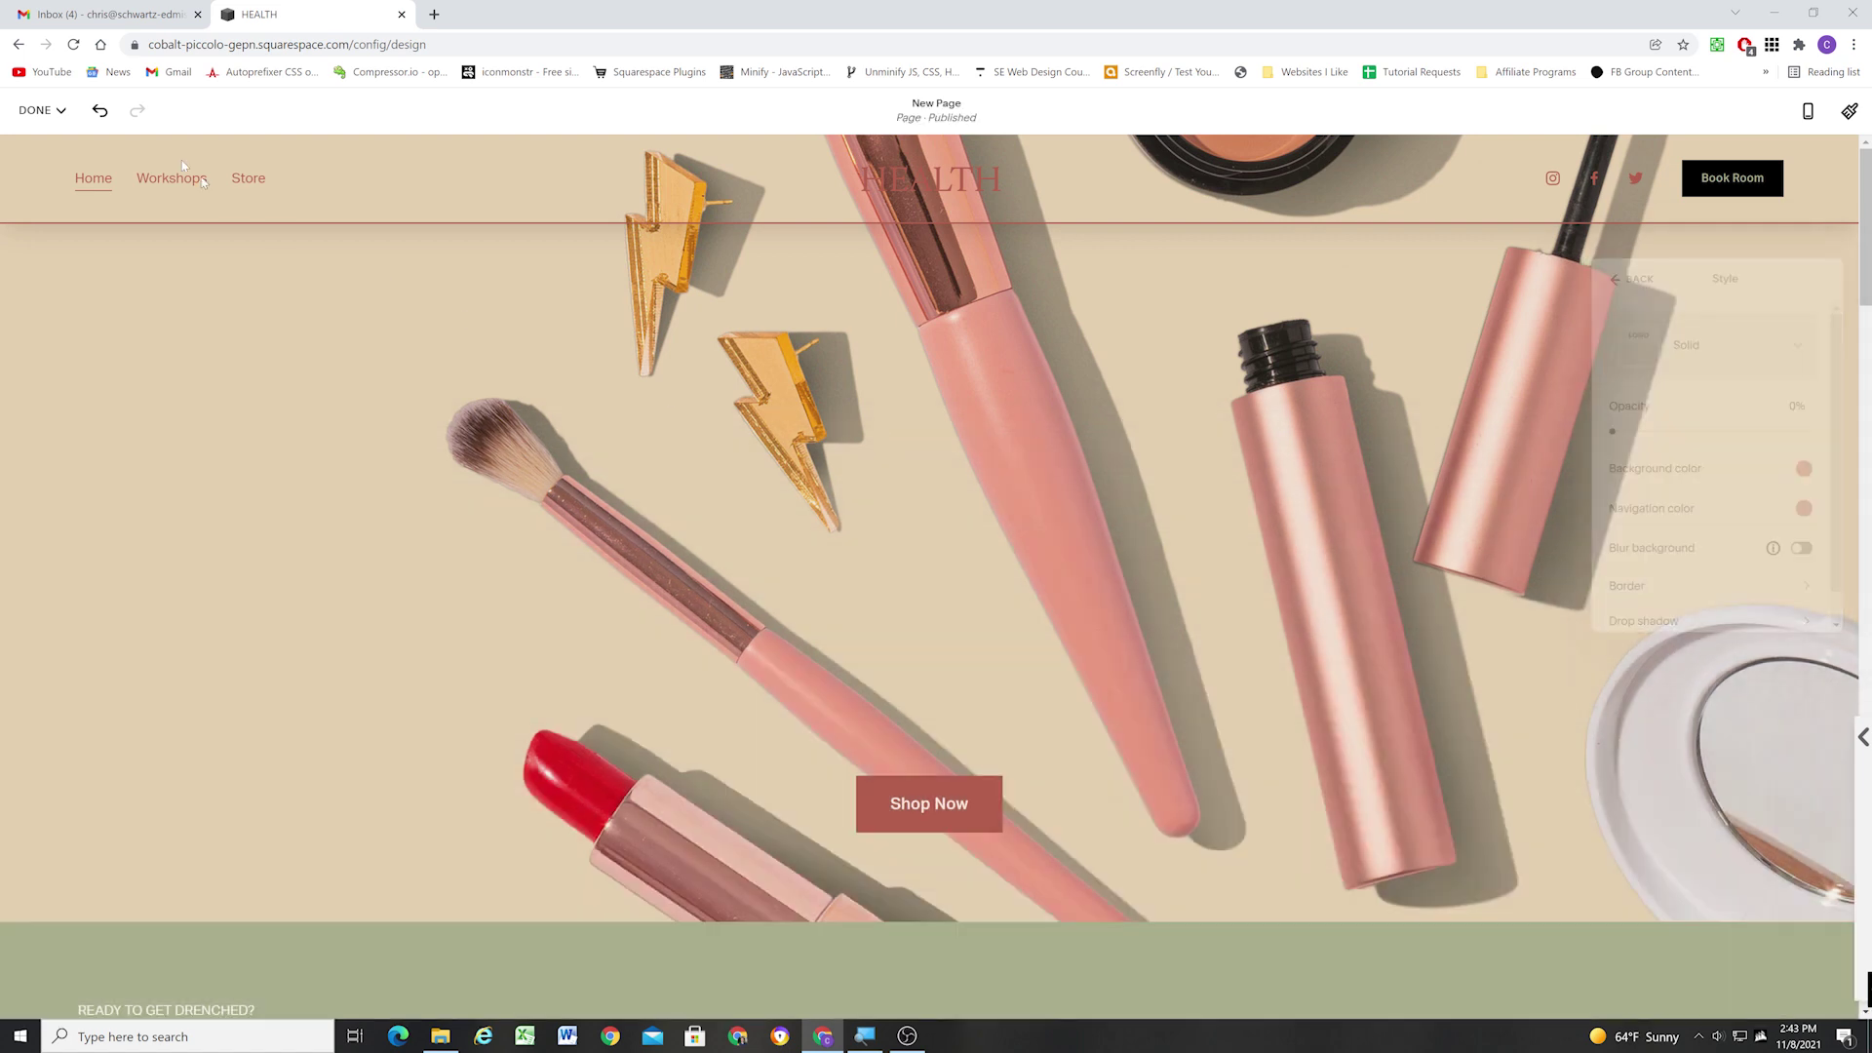
left_click(39, 111)
left_click(41, 144)
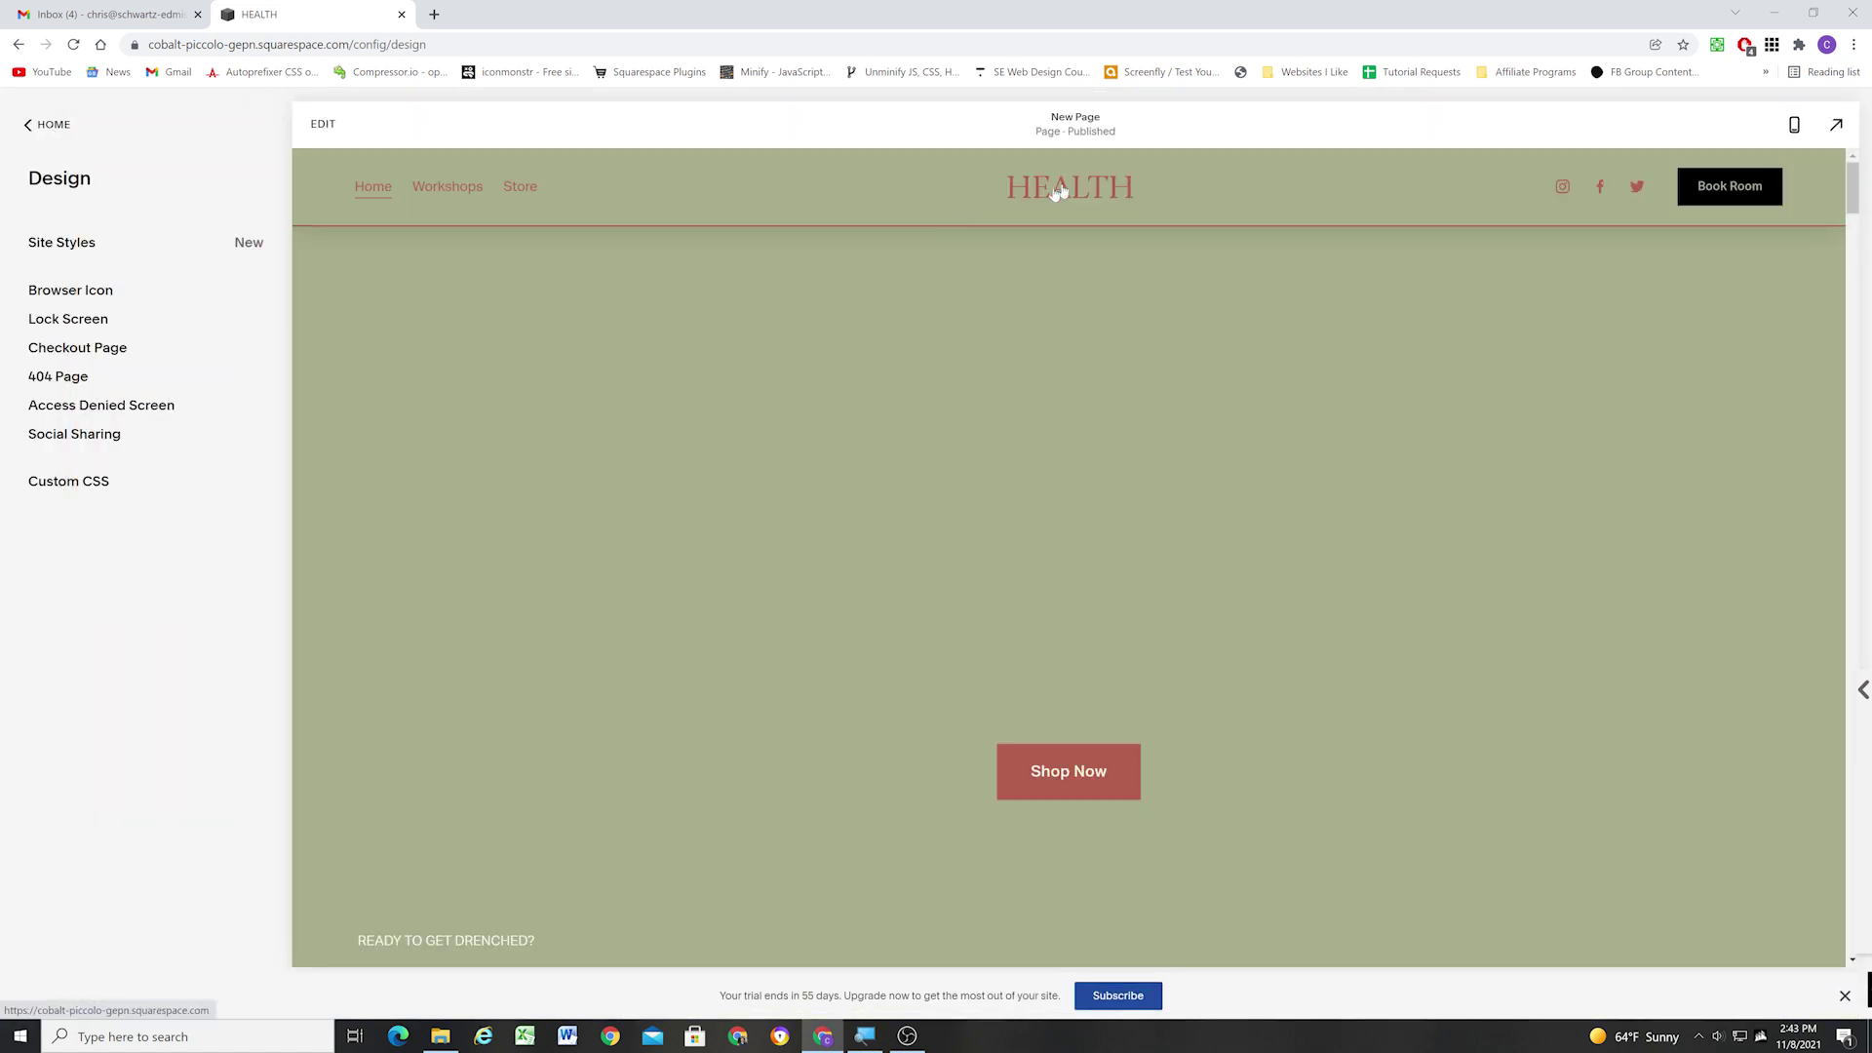
scroll(989, 205, "down", 4)
Switch the preview to the Workshops page via the header link and view its Our Rooms section.
scroll(1013, 203, "up", 4)
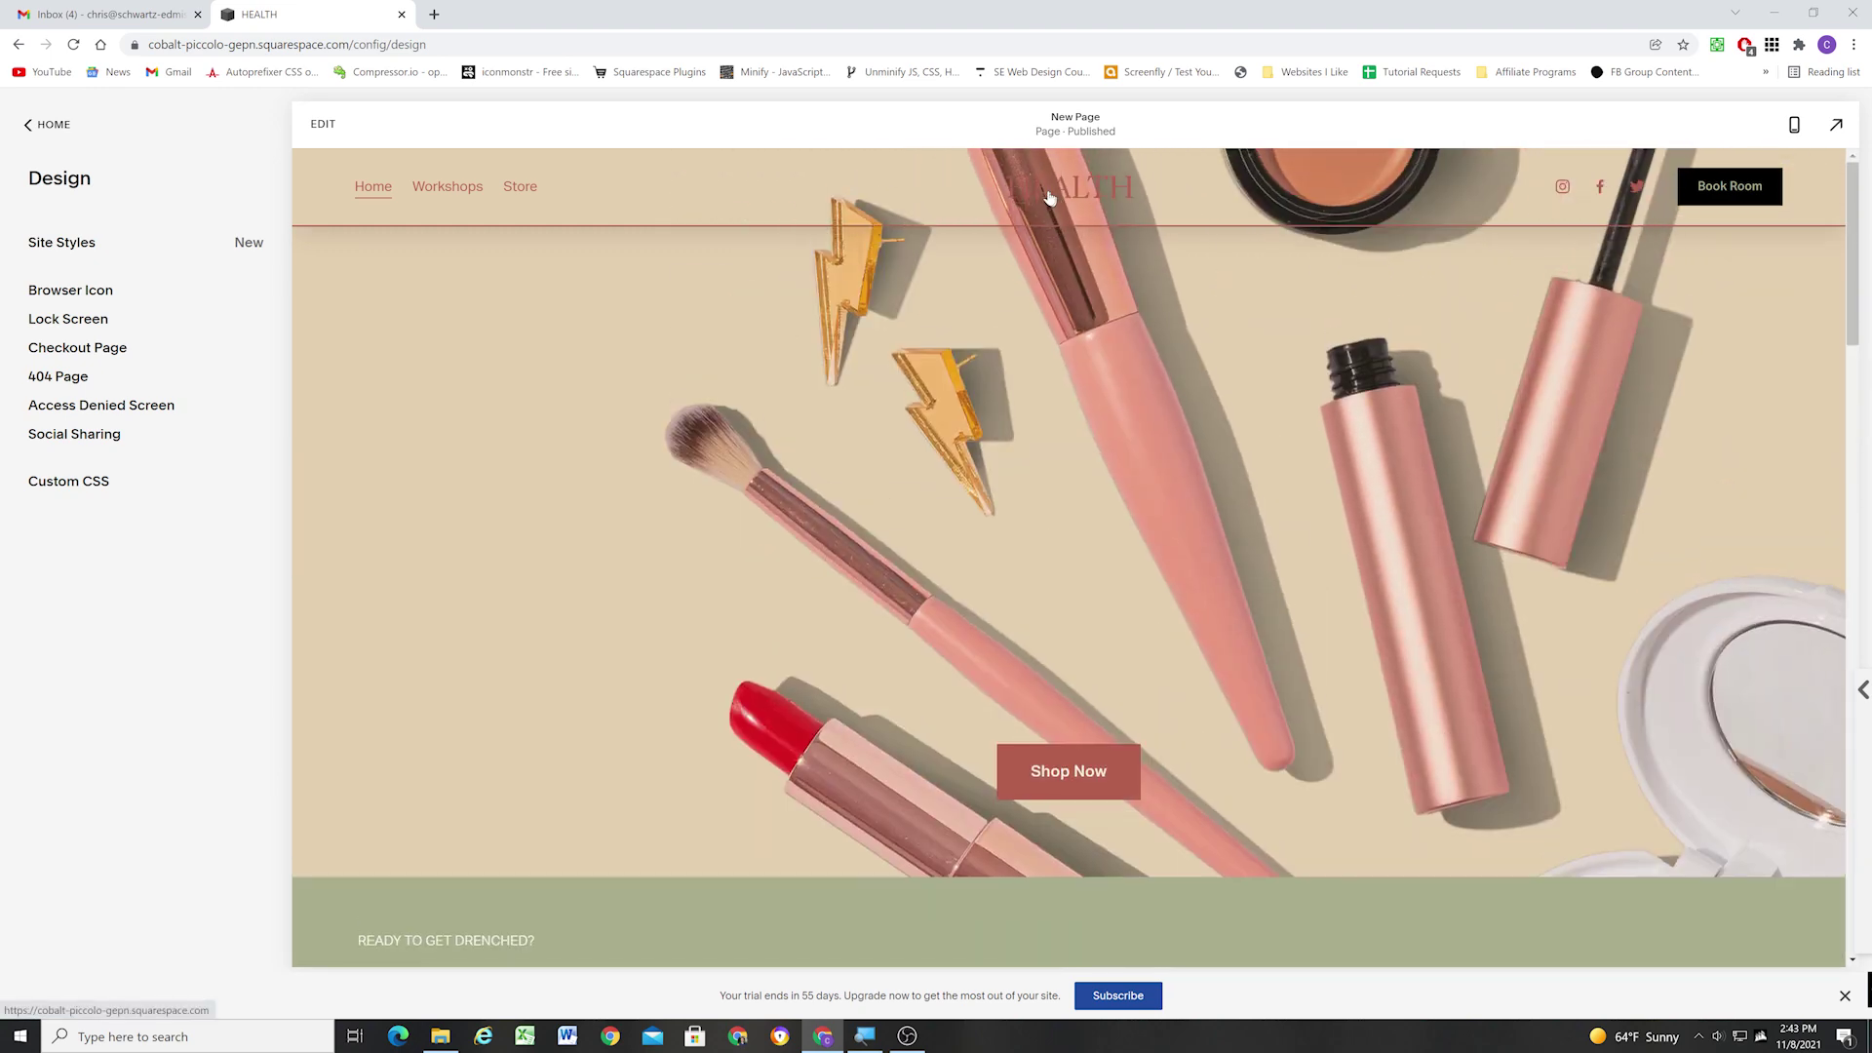
left_click(445, 187)
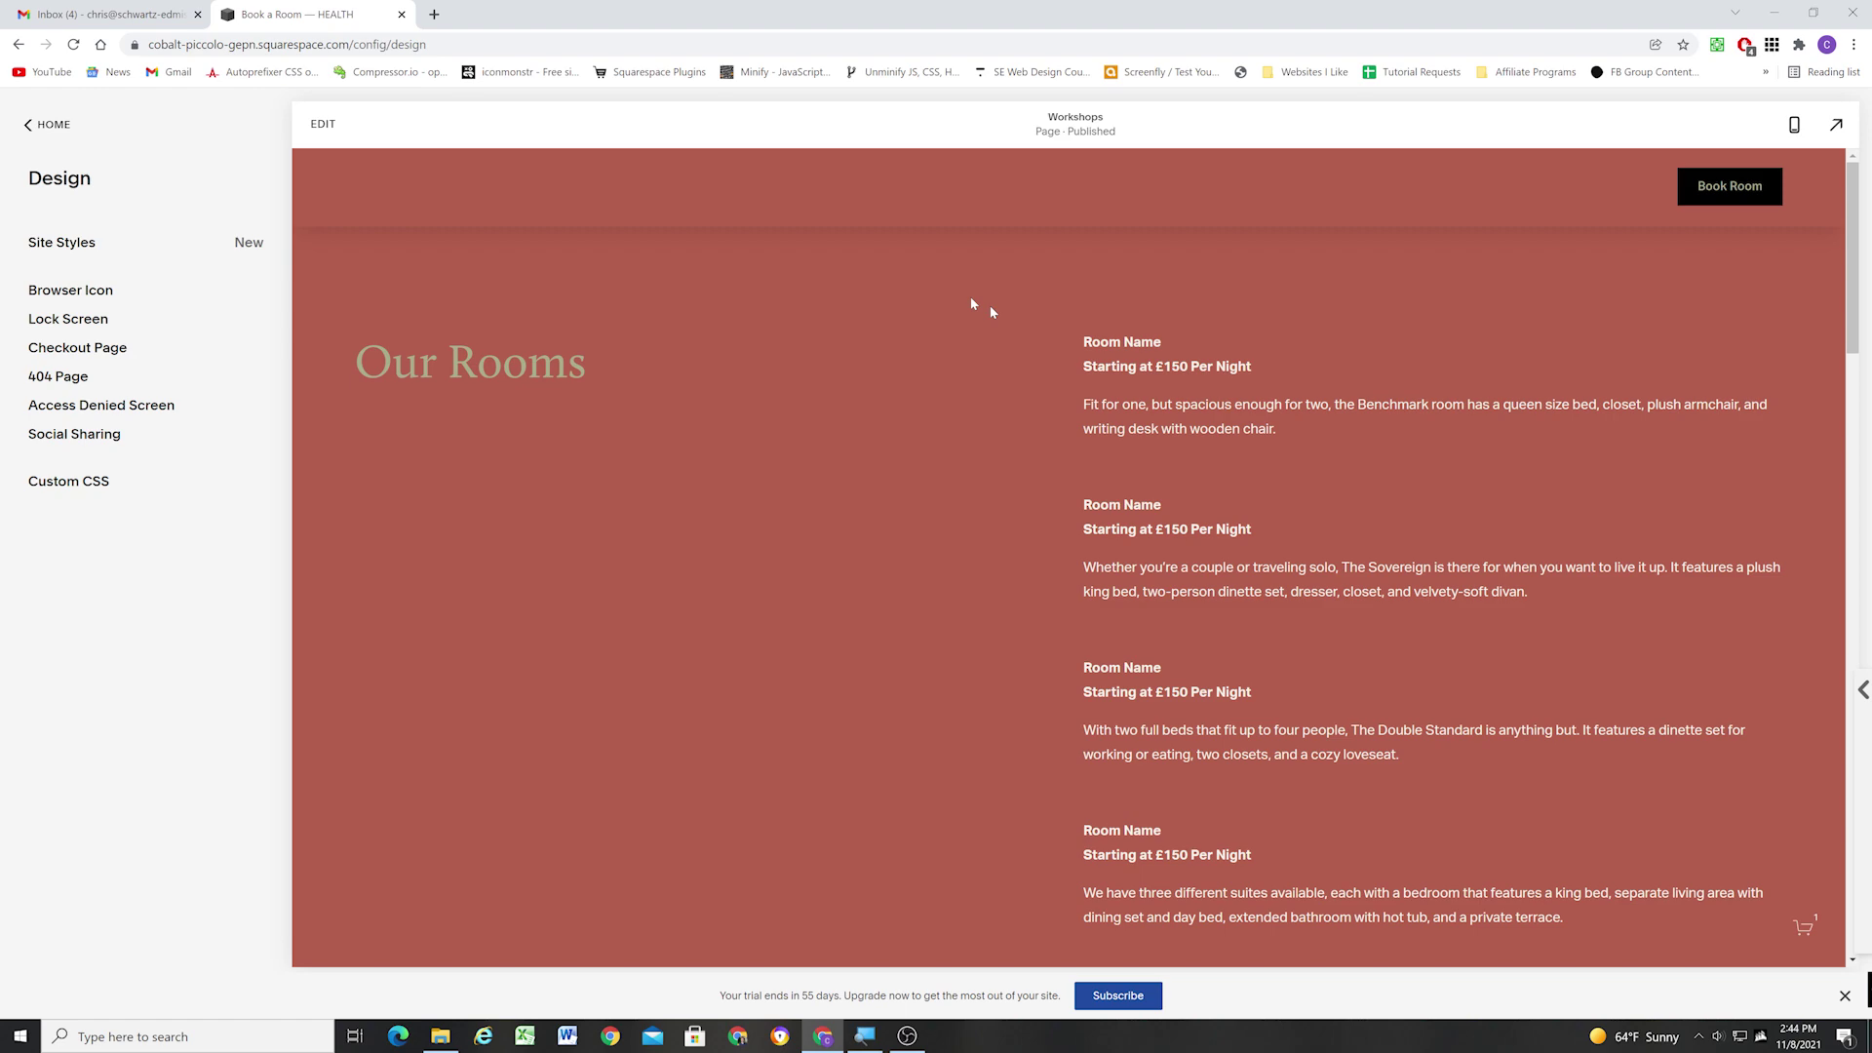
scroll(1072, 340, "down", 4)
scroll(1050, 351, "up", 4)
scroll(1049, 324, "down", 3)
scroll(1049, 331, "down", 3)
scroll(1031, 347, "up", 6)
Edit the Workshops page site header and open its style type list.
left_click(323, 124)
left_click(914, 181)
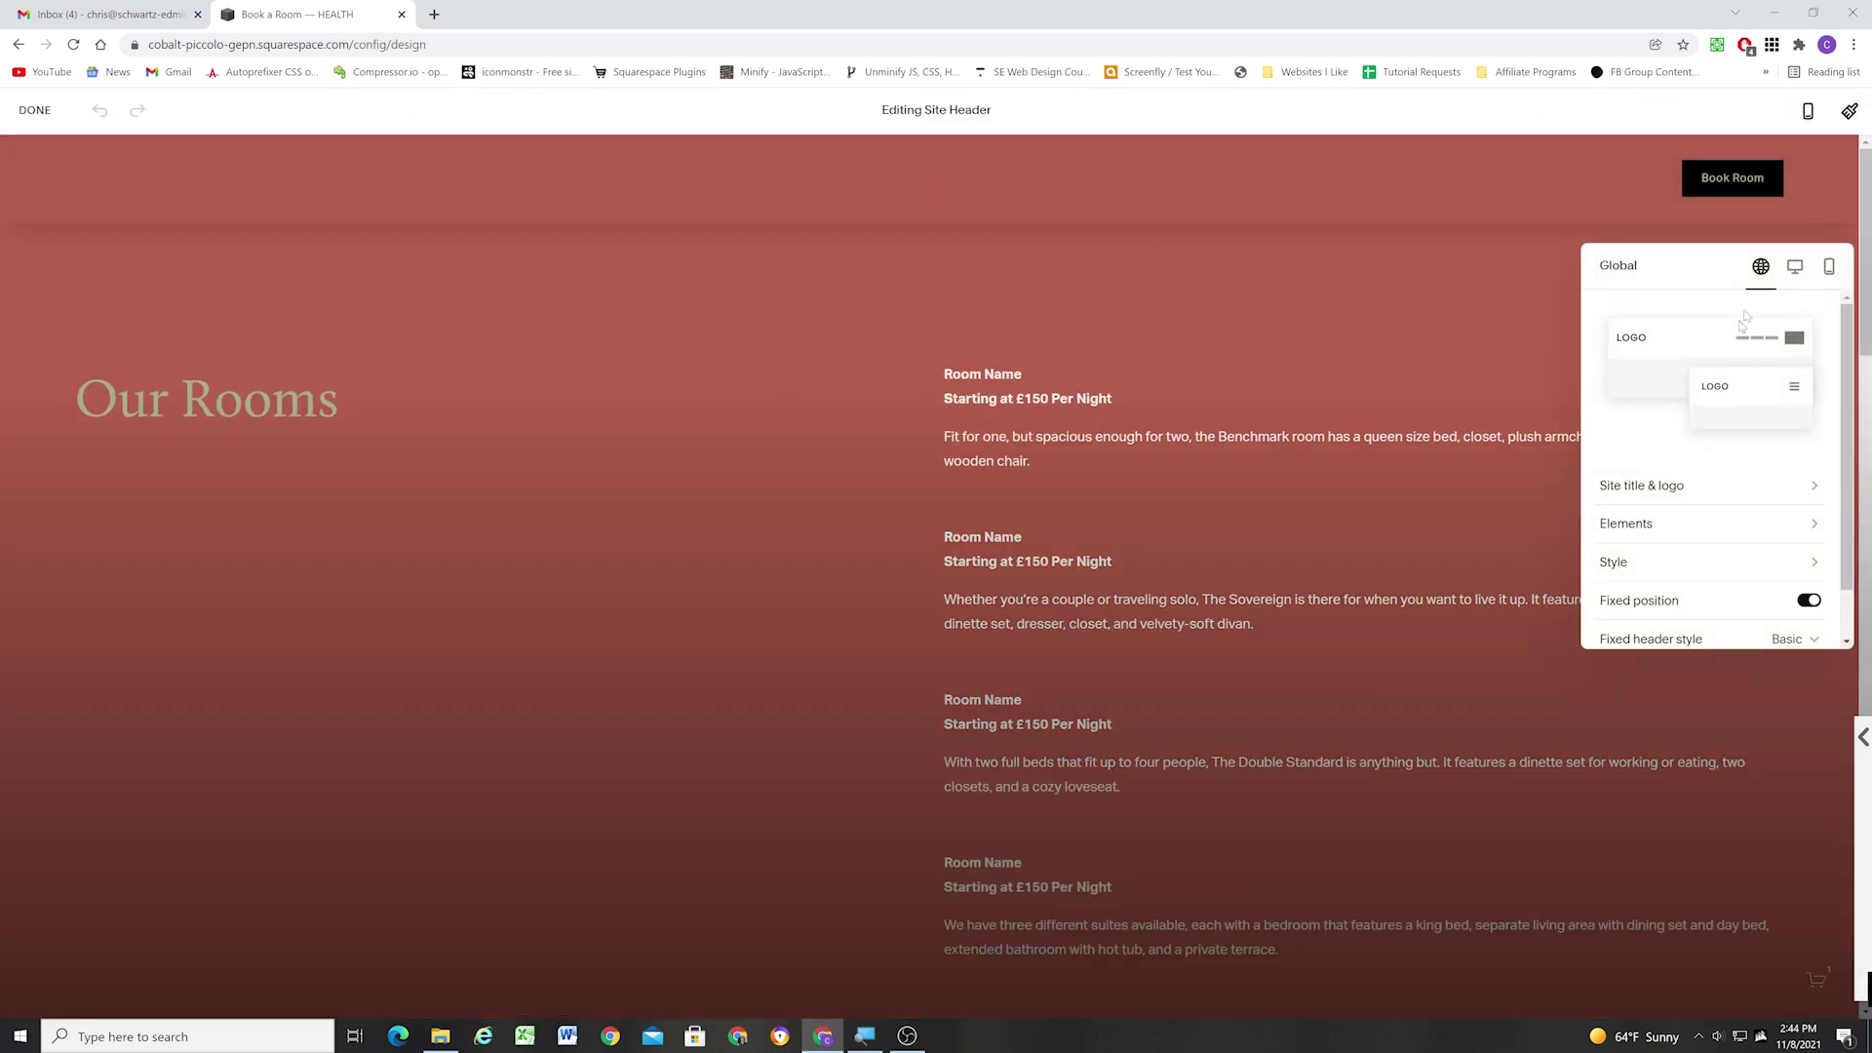
left_click(1698, 563)
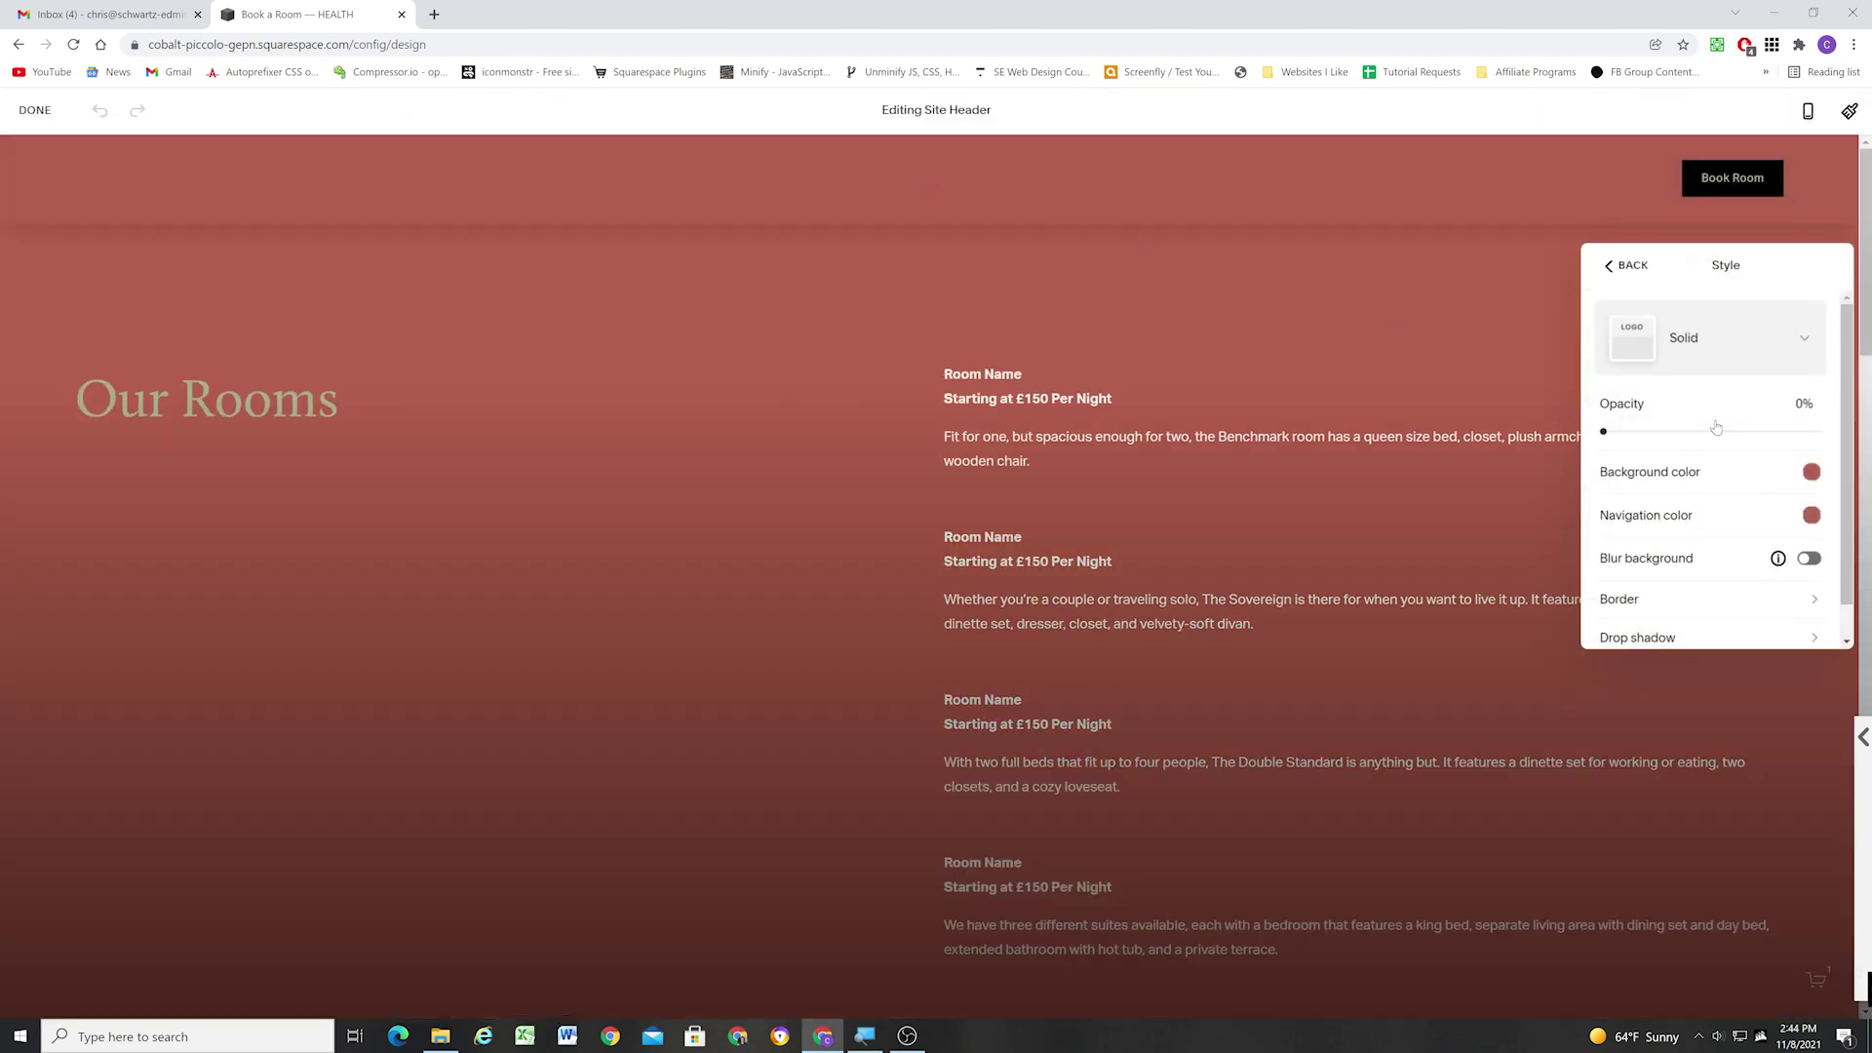
left_click(1701, 356)
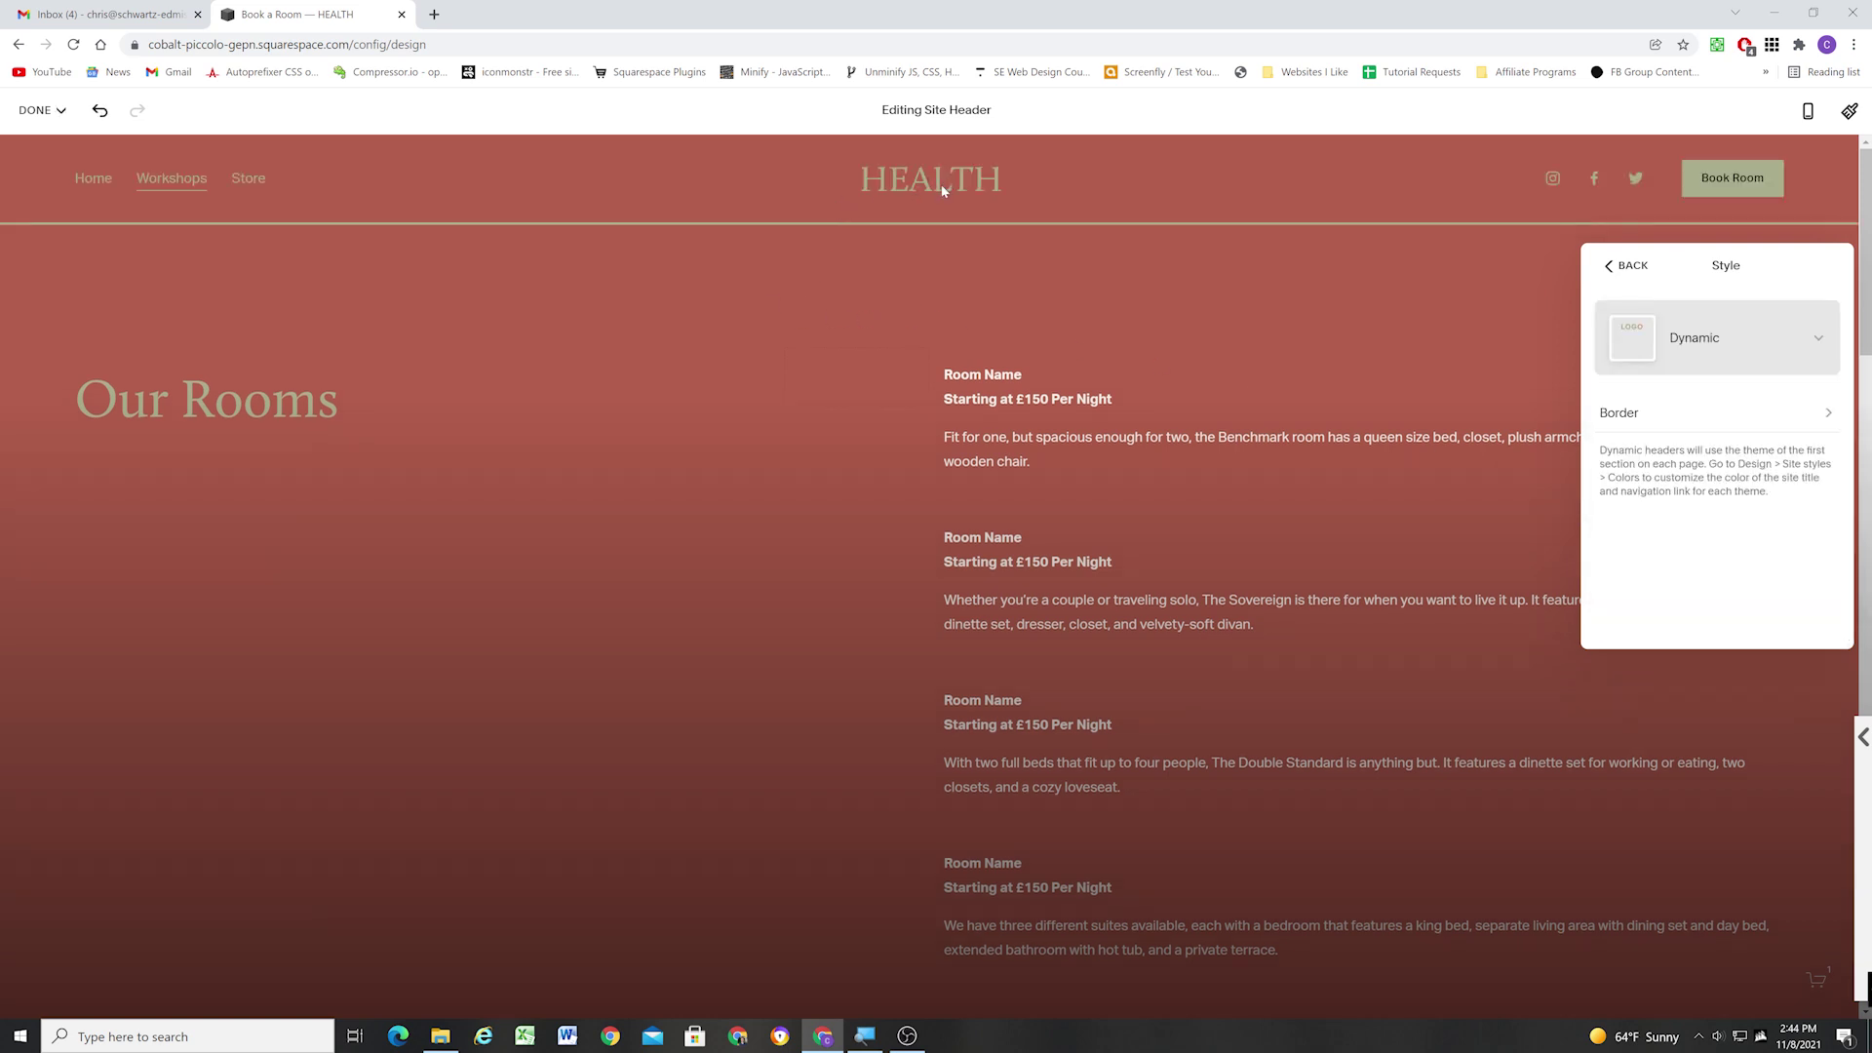
left_click(1710, 343)
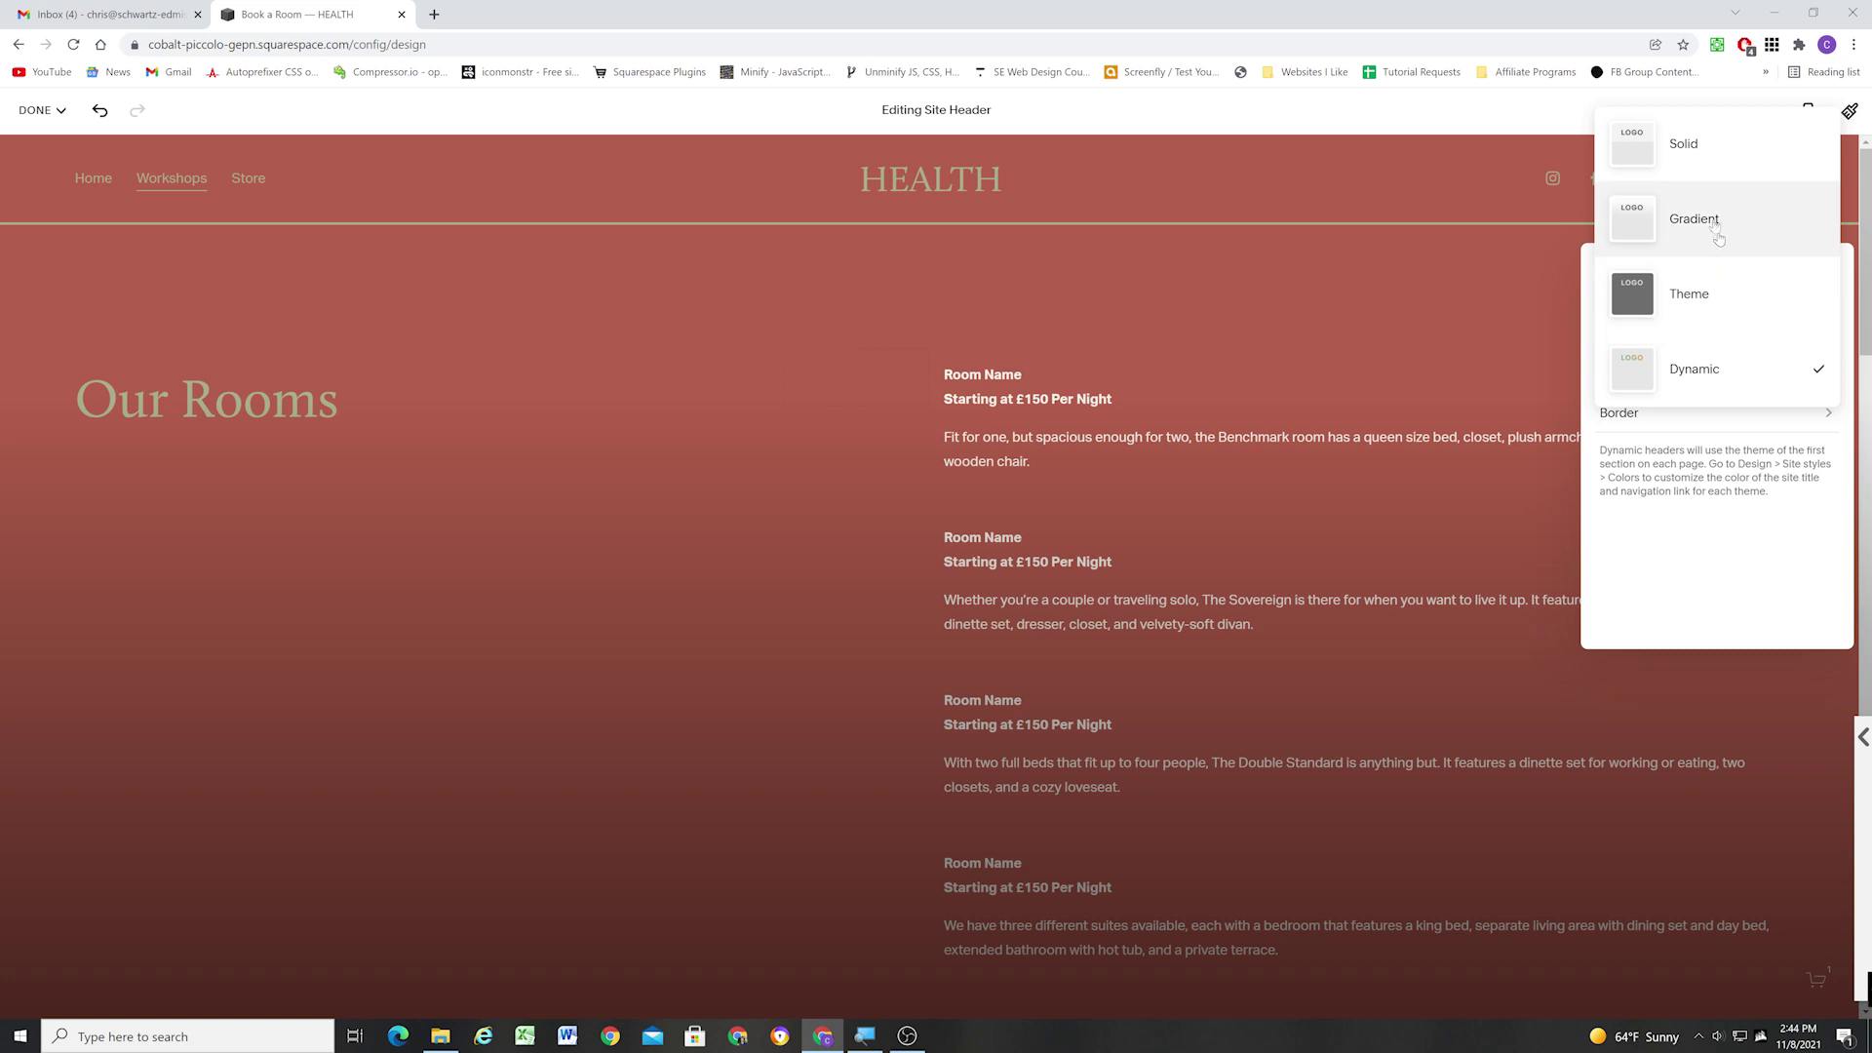
scroll(1710, 429, "down", 1)
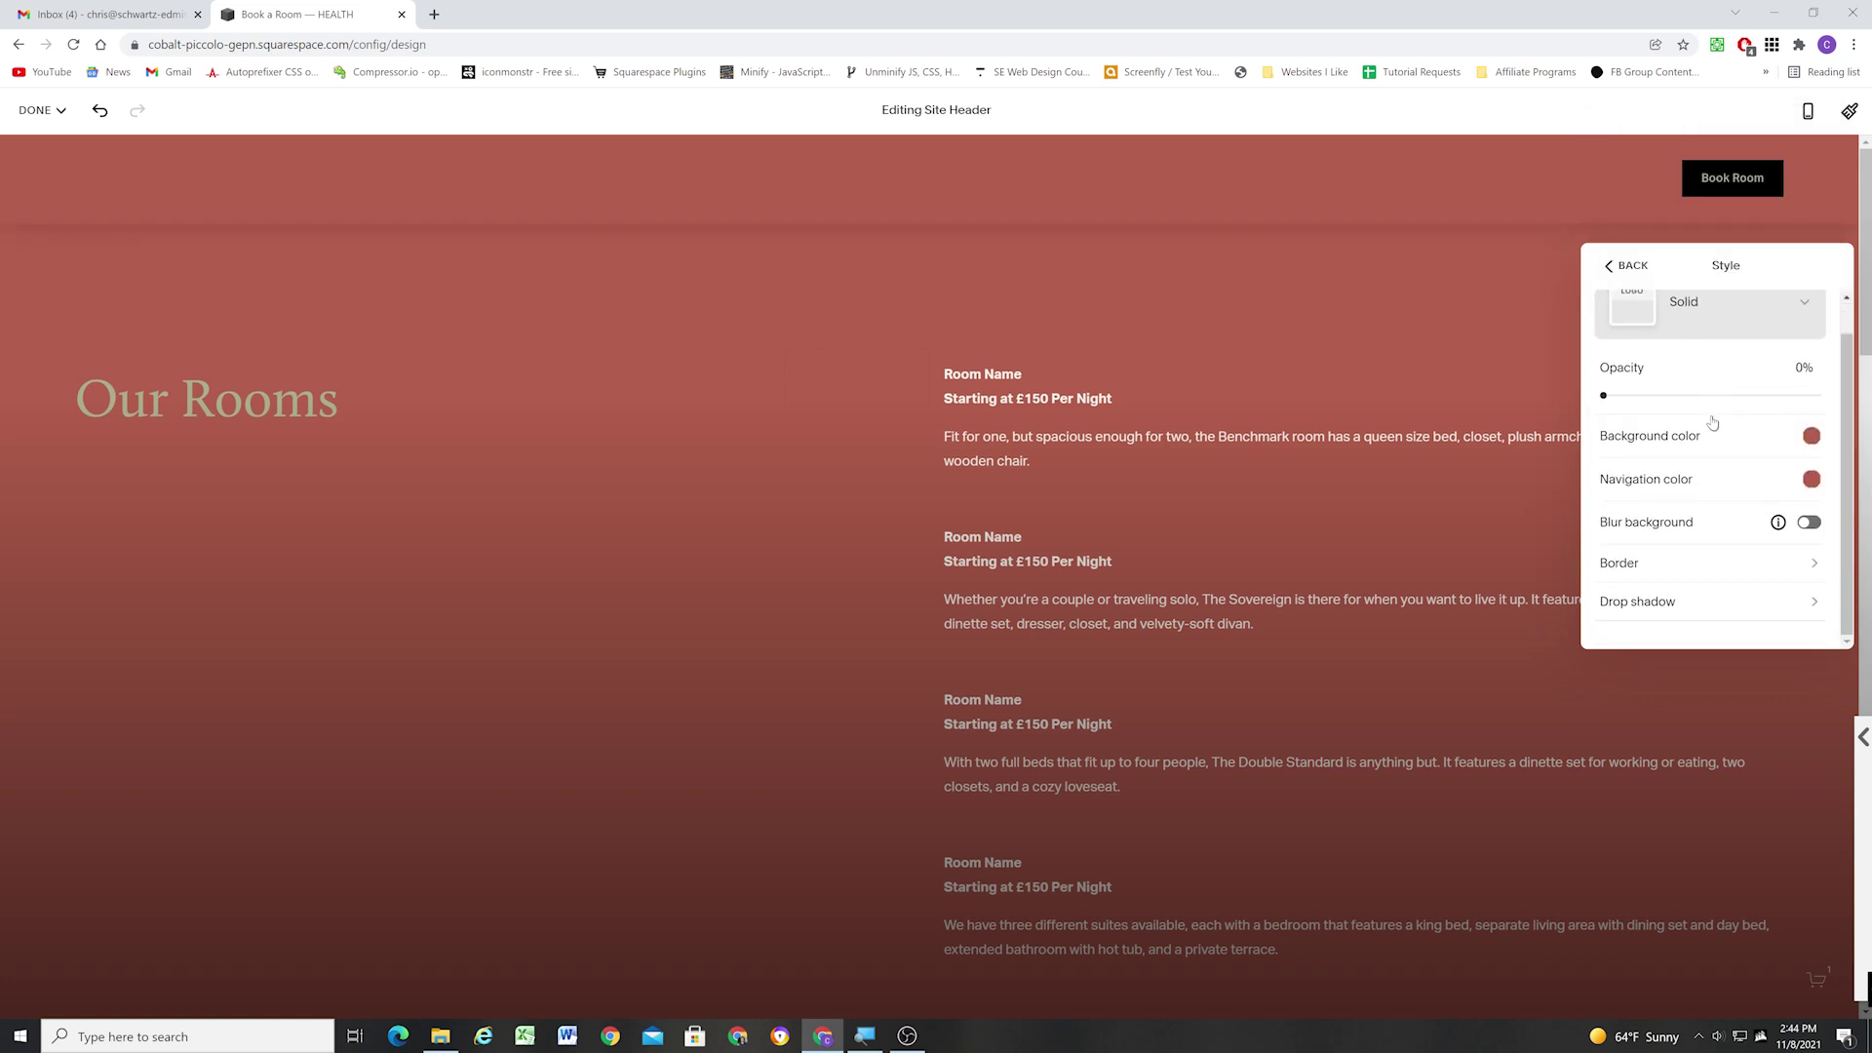
scroll(1711, 428, "up", 1)
Raise the Solid header opacity to 70% and give it a near-white background colour.
left_click_drag(1629, 437, 1752, 431)
left_click(1815, 473)
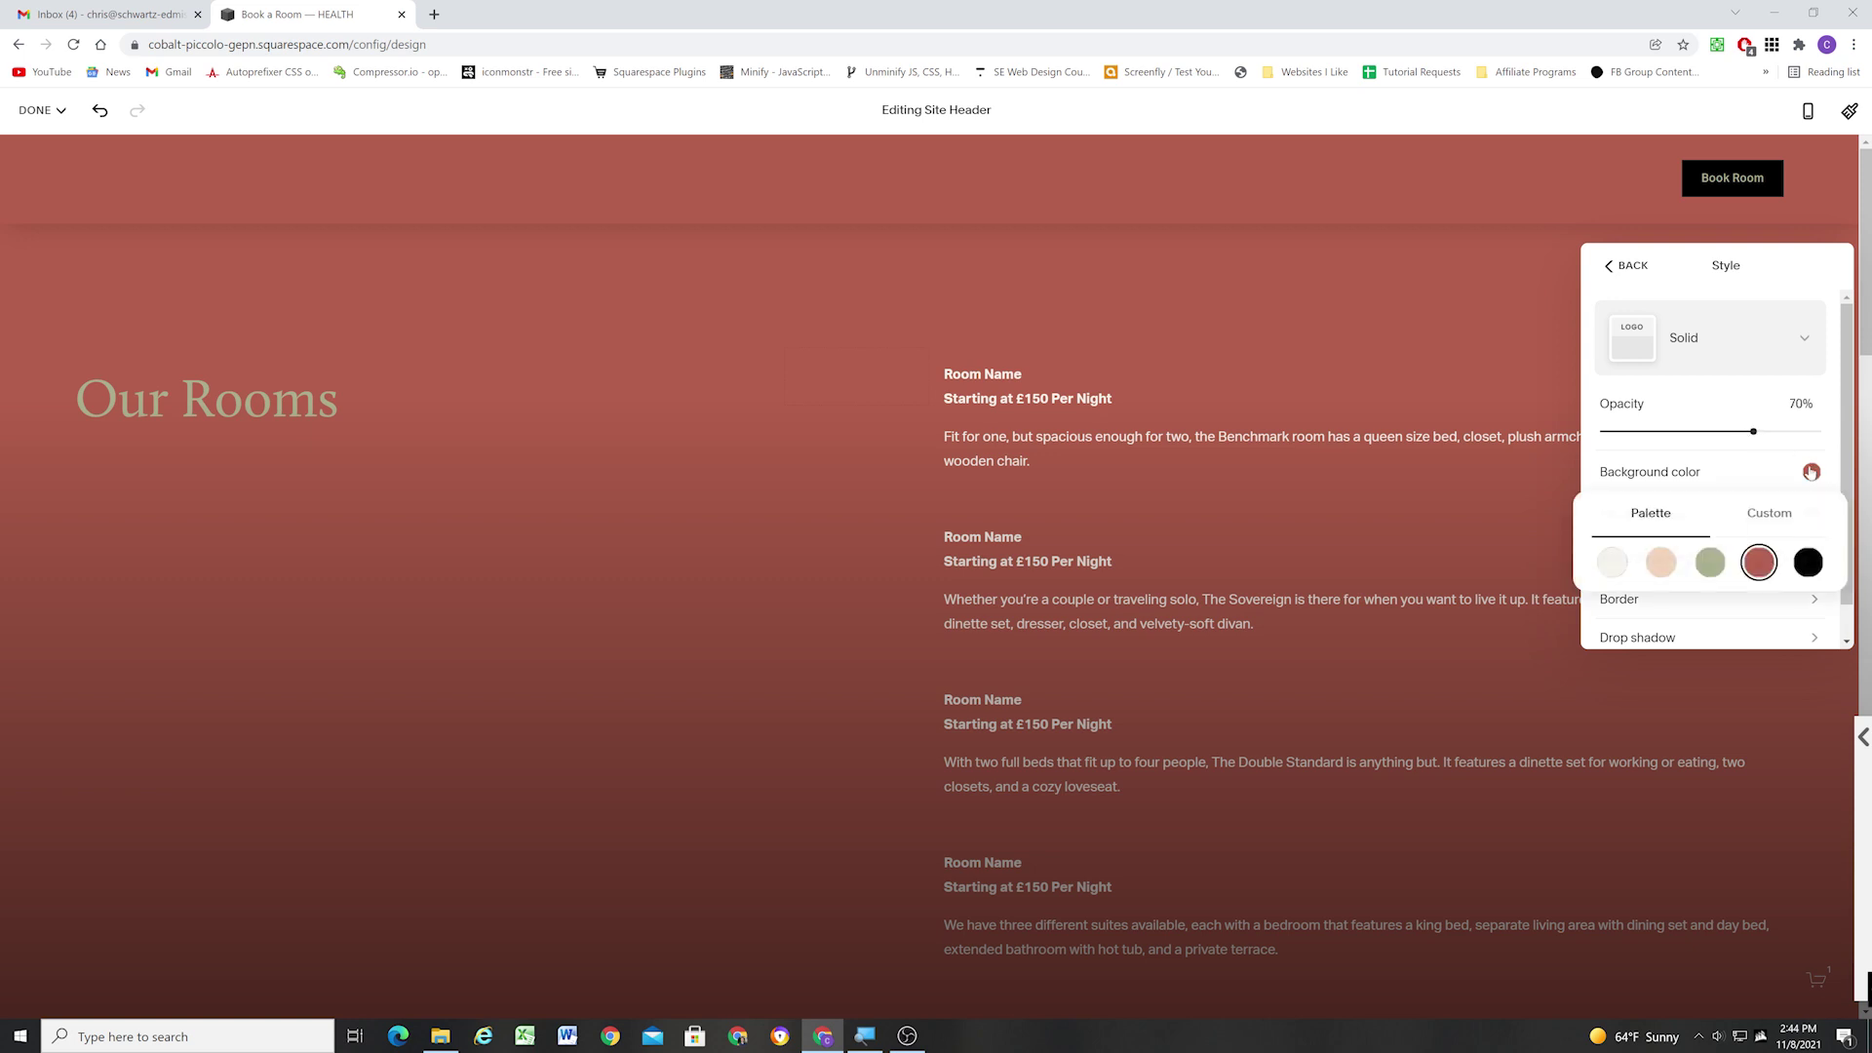
left_click(1662, 565)
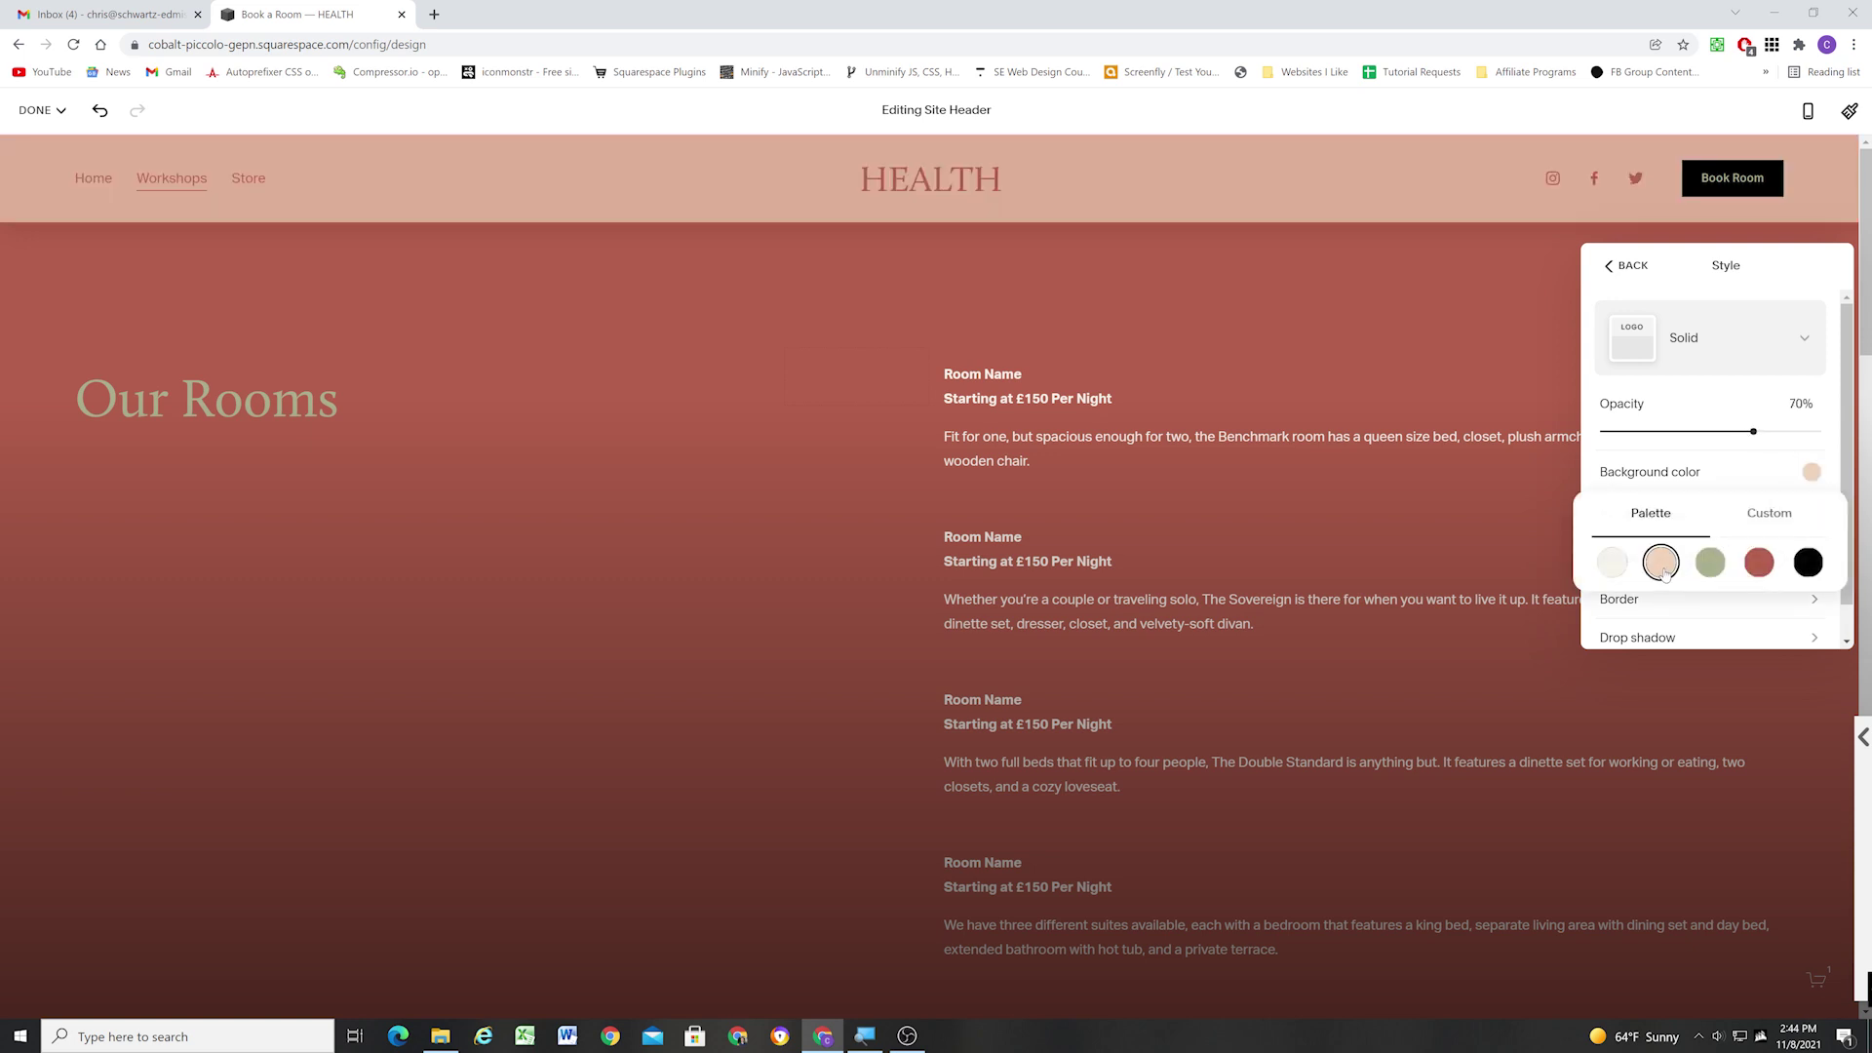
left_click(1611, 563)
scroll(1615, 575, "down", 1)
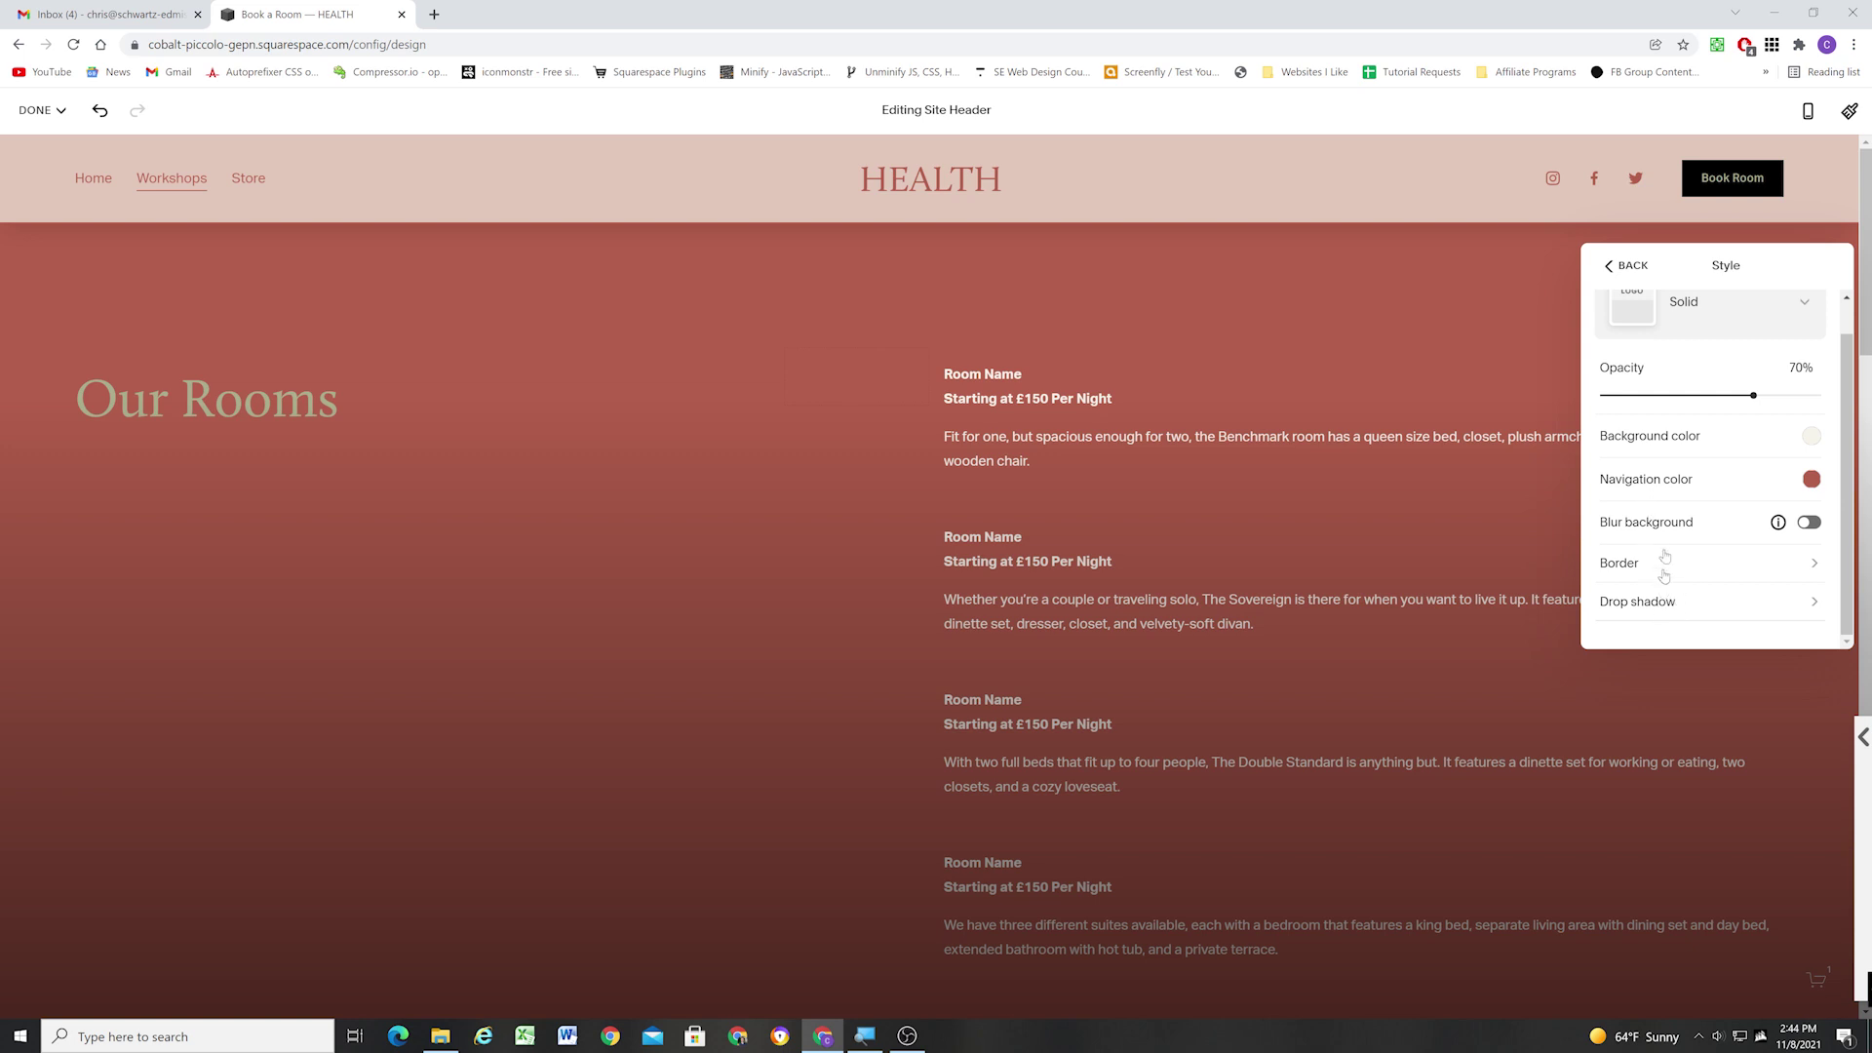
scroll(1681, 405, "up", 1)
Switch the header style to Gradient at 70% opacity and finish header editing.
left_click(1708, 356)
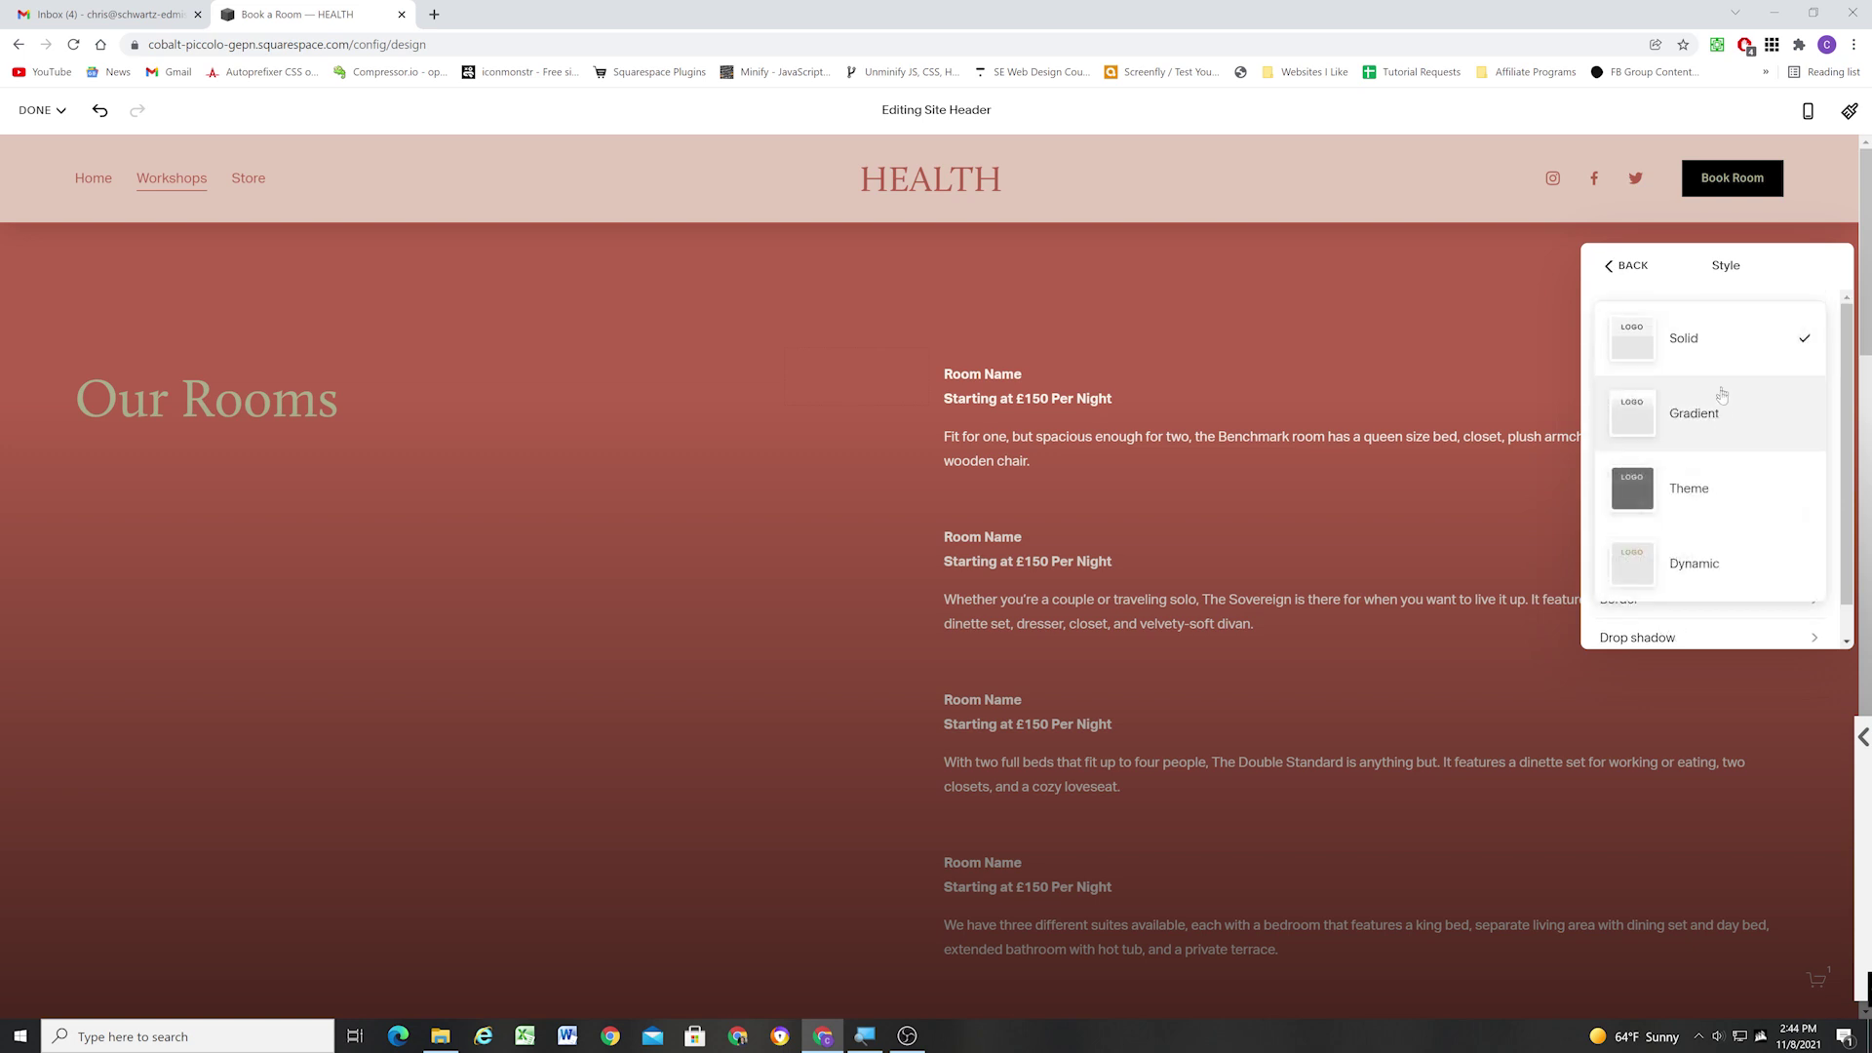
left_click(1719, 415)
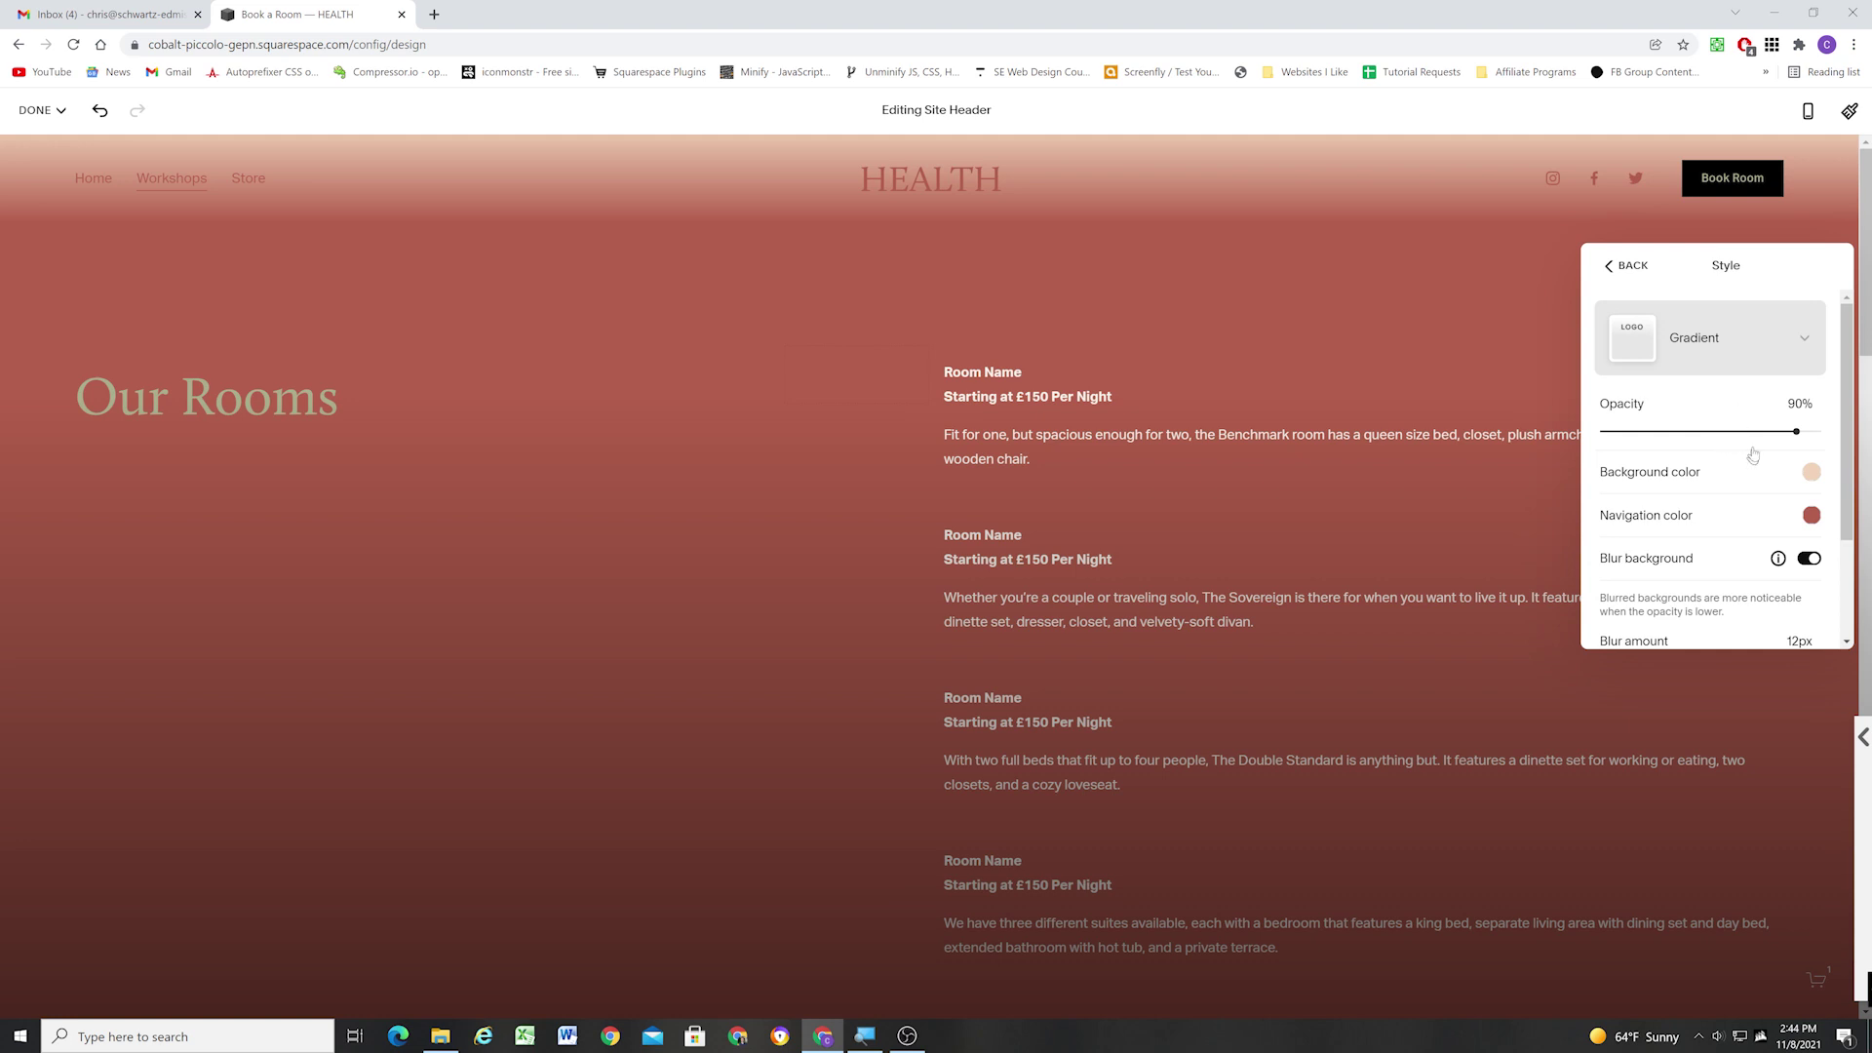
left_click_drag(1795, 431, 1725, 435)
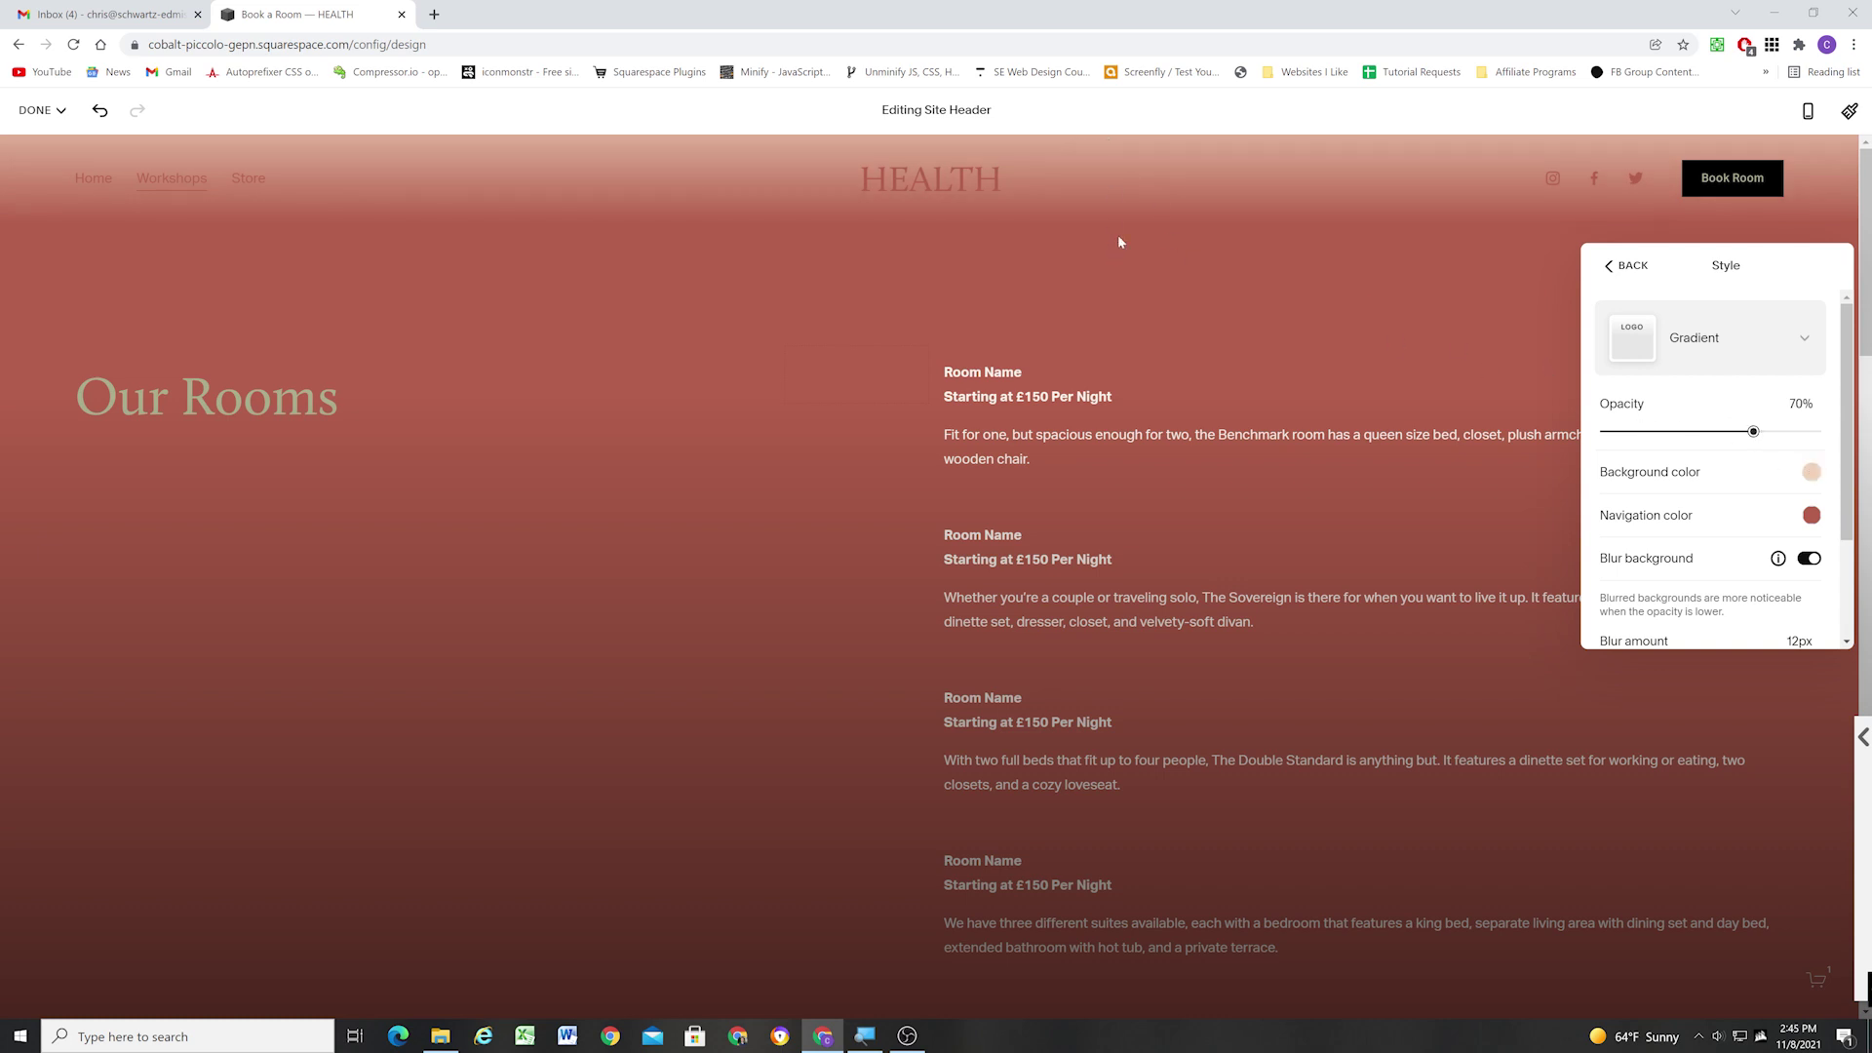
left_click(772, 392)
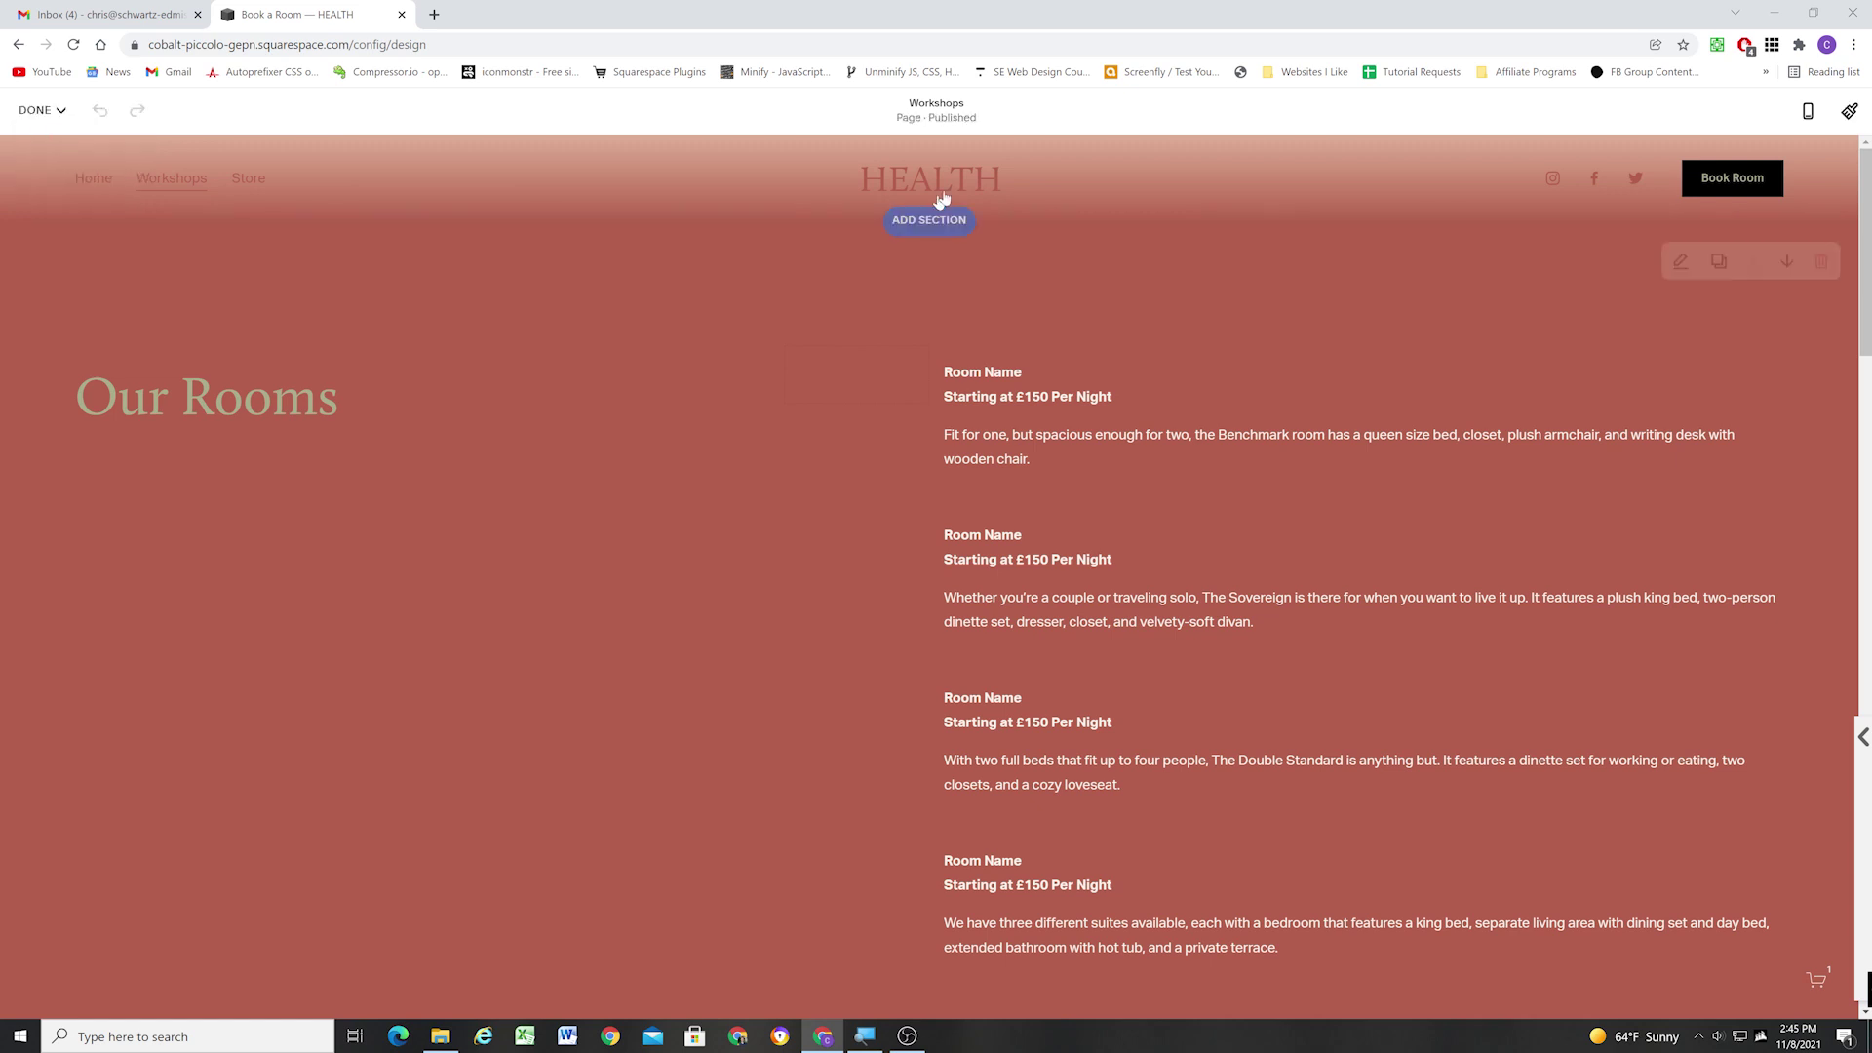
Return to the home page and open its site header style settings.
left_click(39, 114)
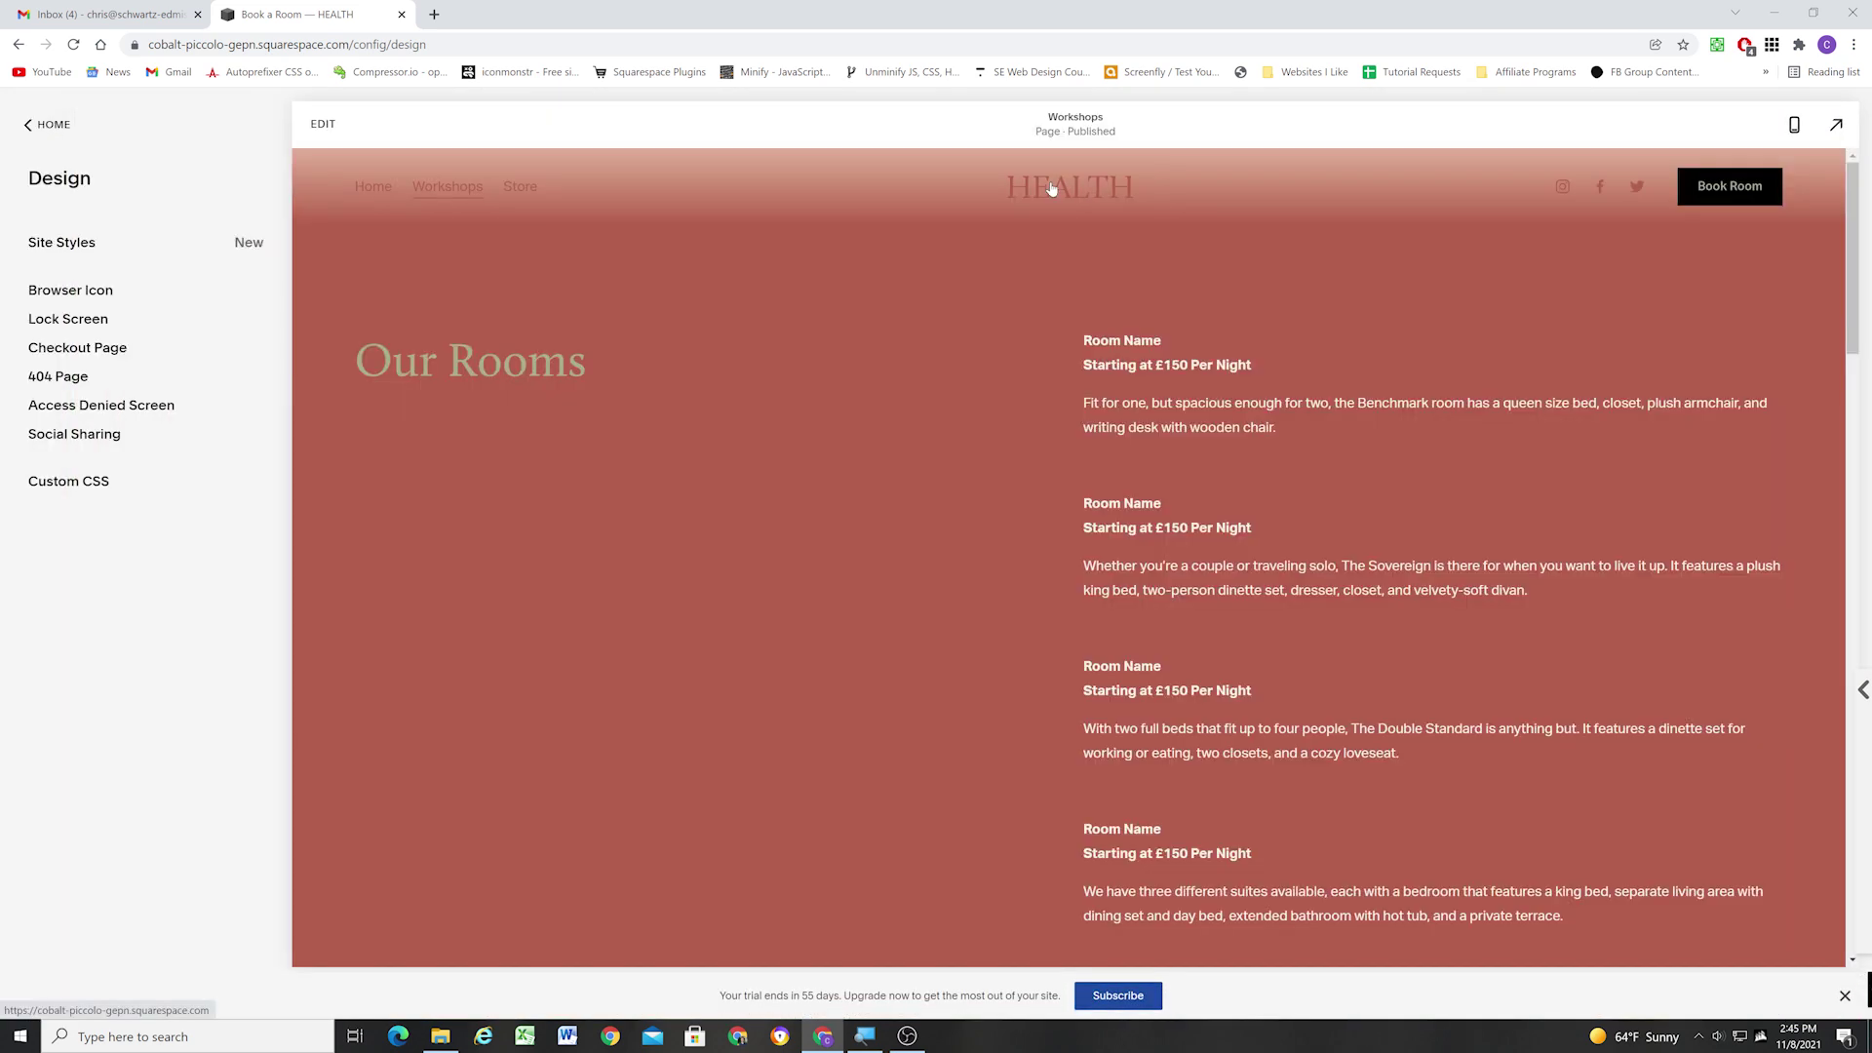
left_click(1072, 186)
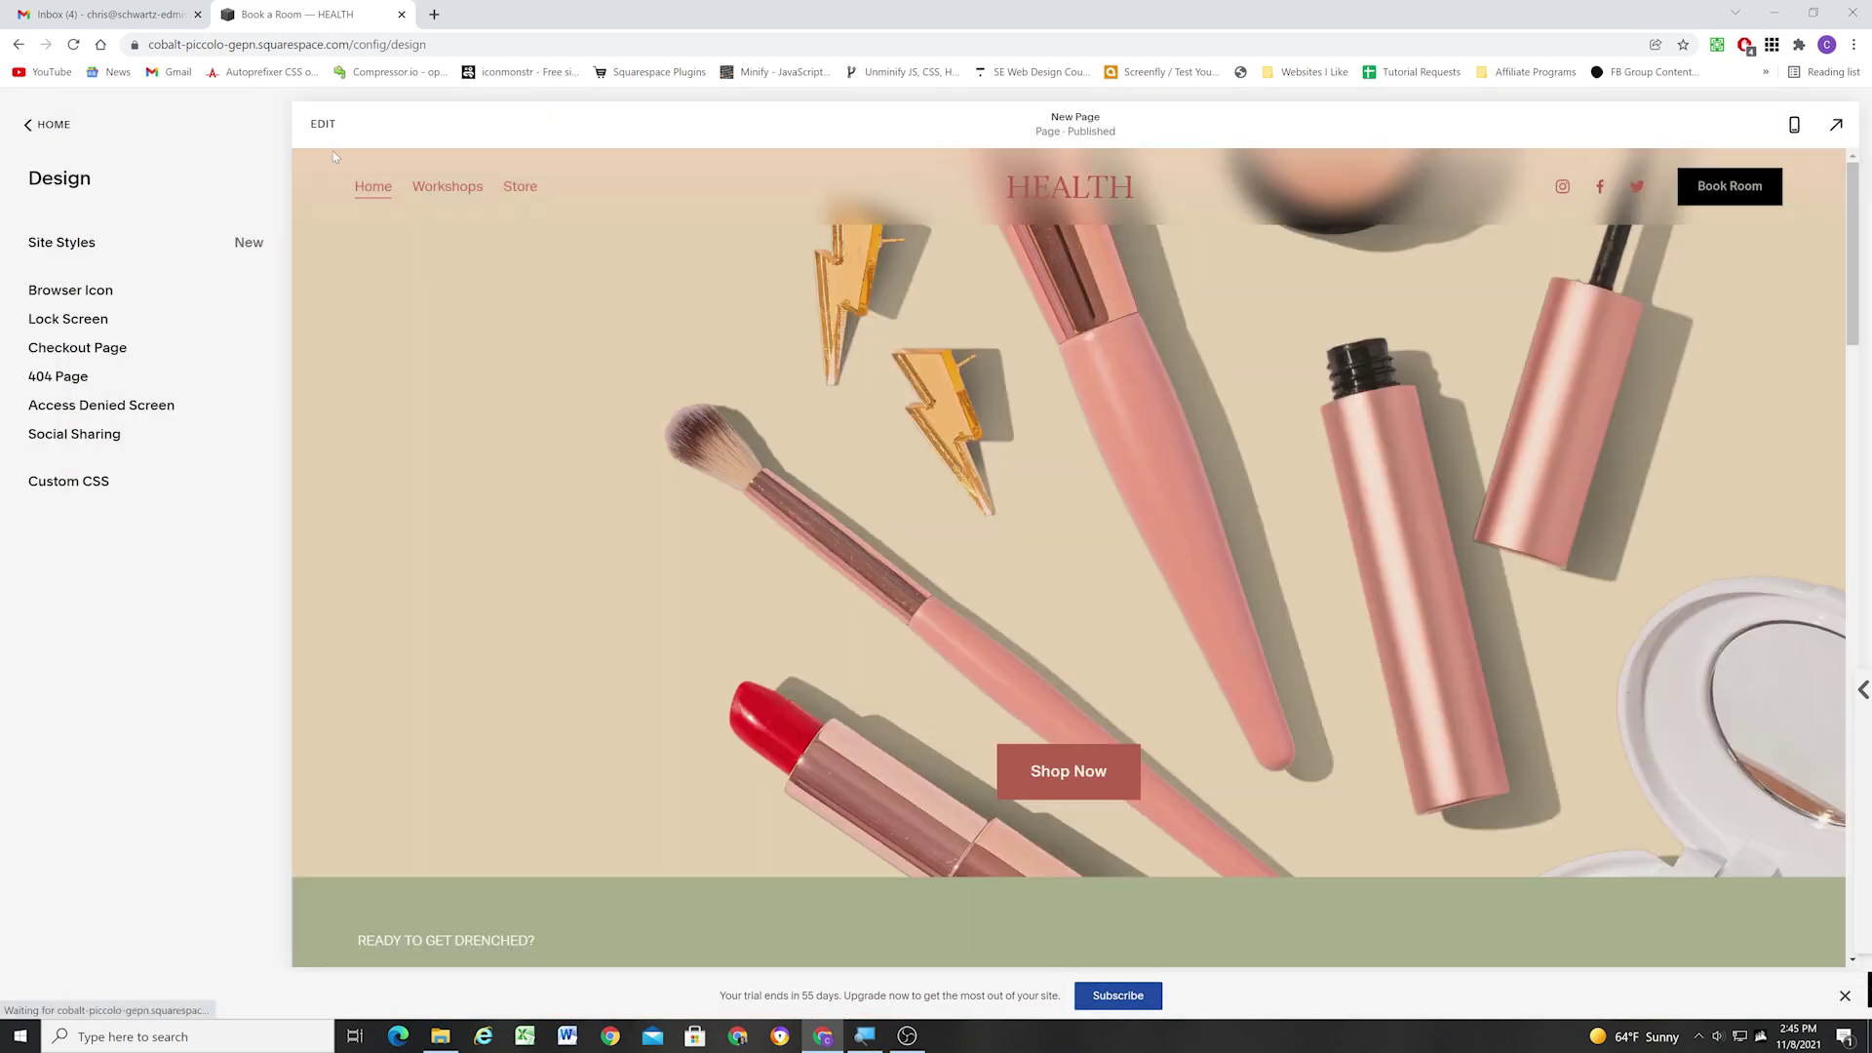
left_click(824, 353)
left_click(932, 185)
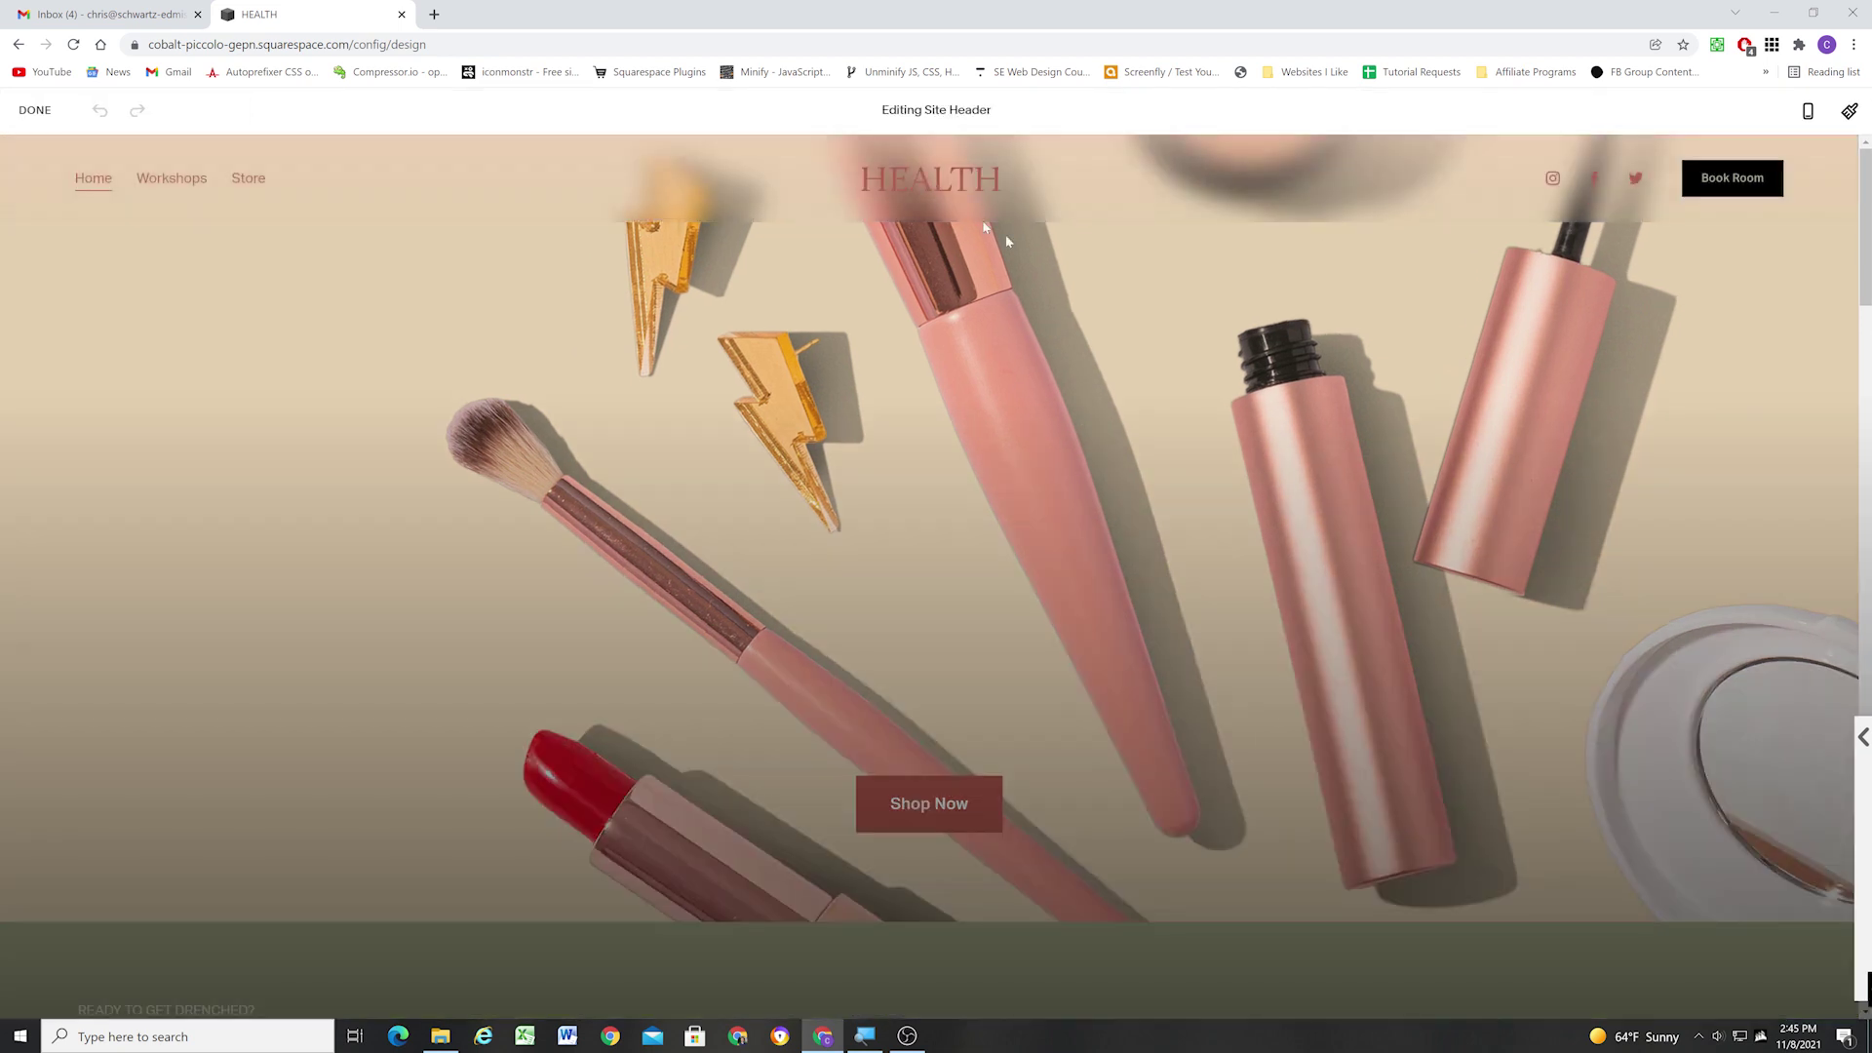
left_click(1668, 561)
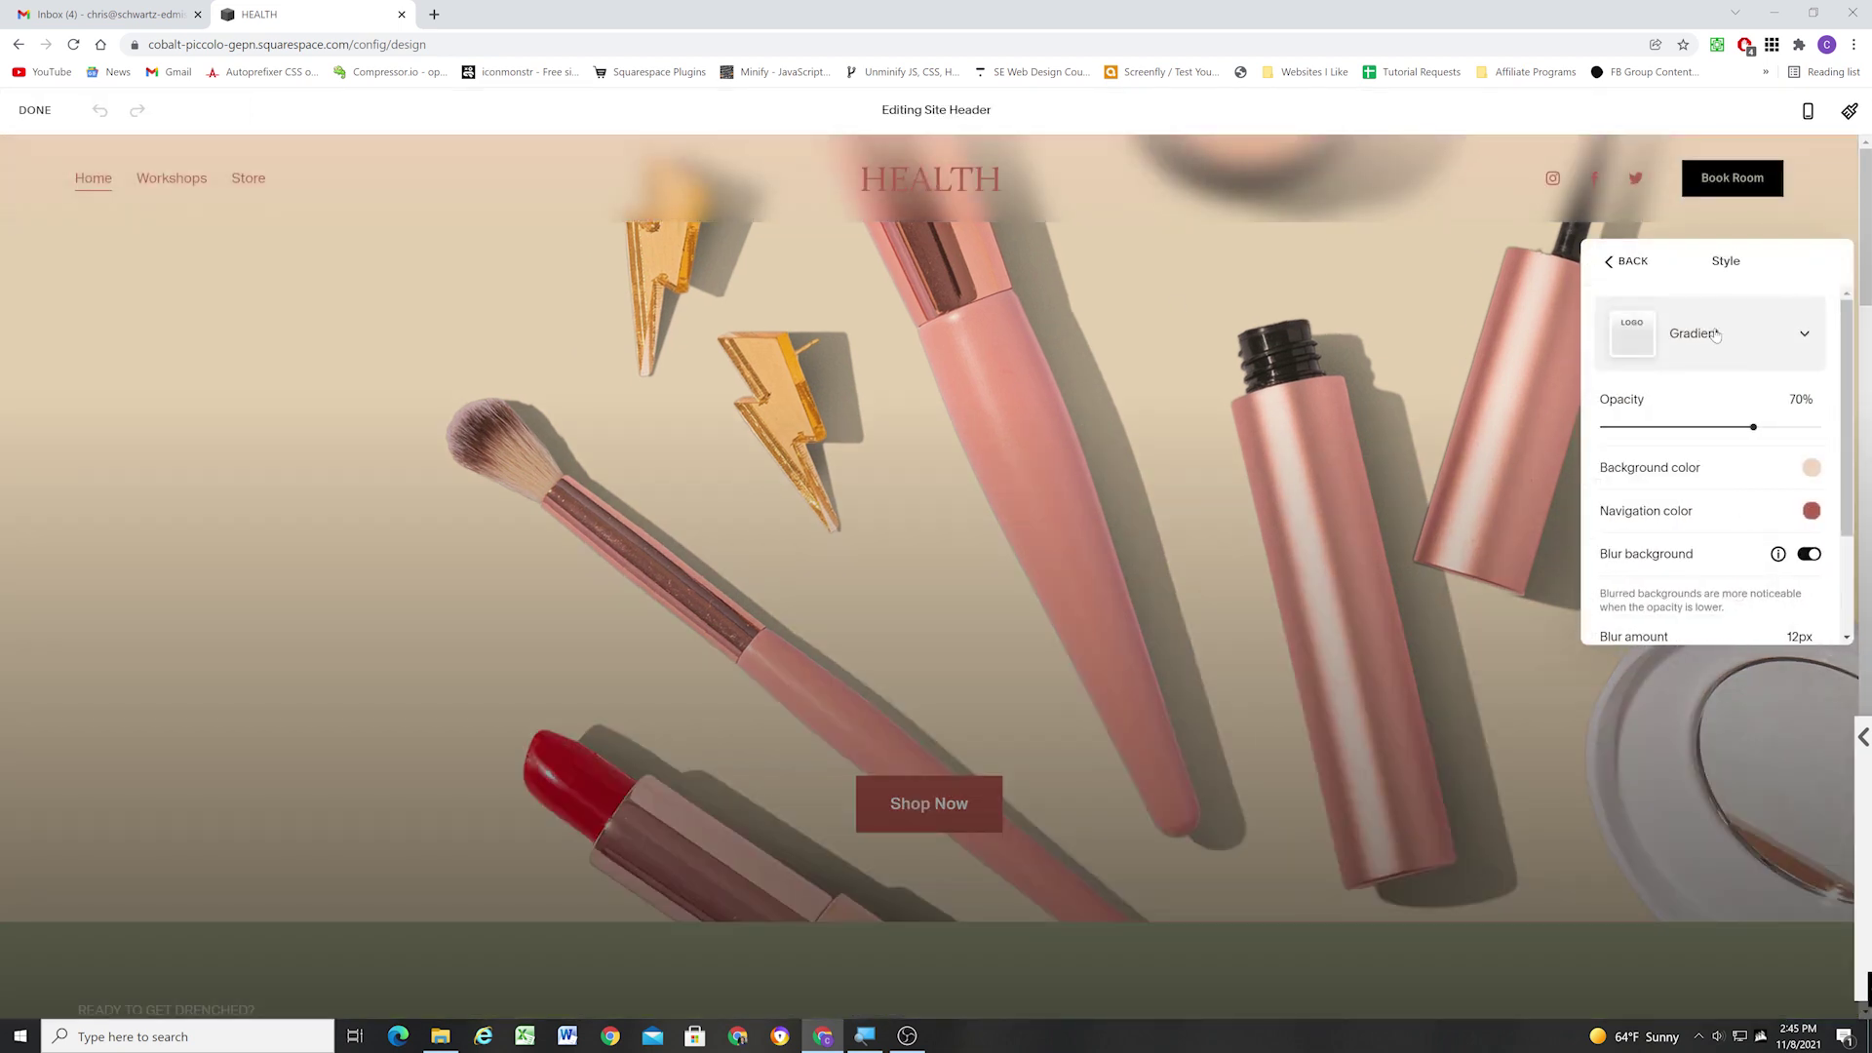
Turn off background blur, set opacity to 100%, and make the gradient background red.
left_click(1809, 553)
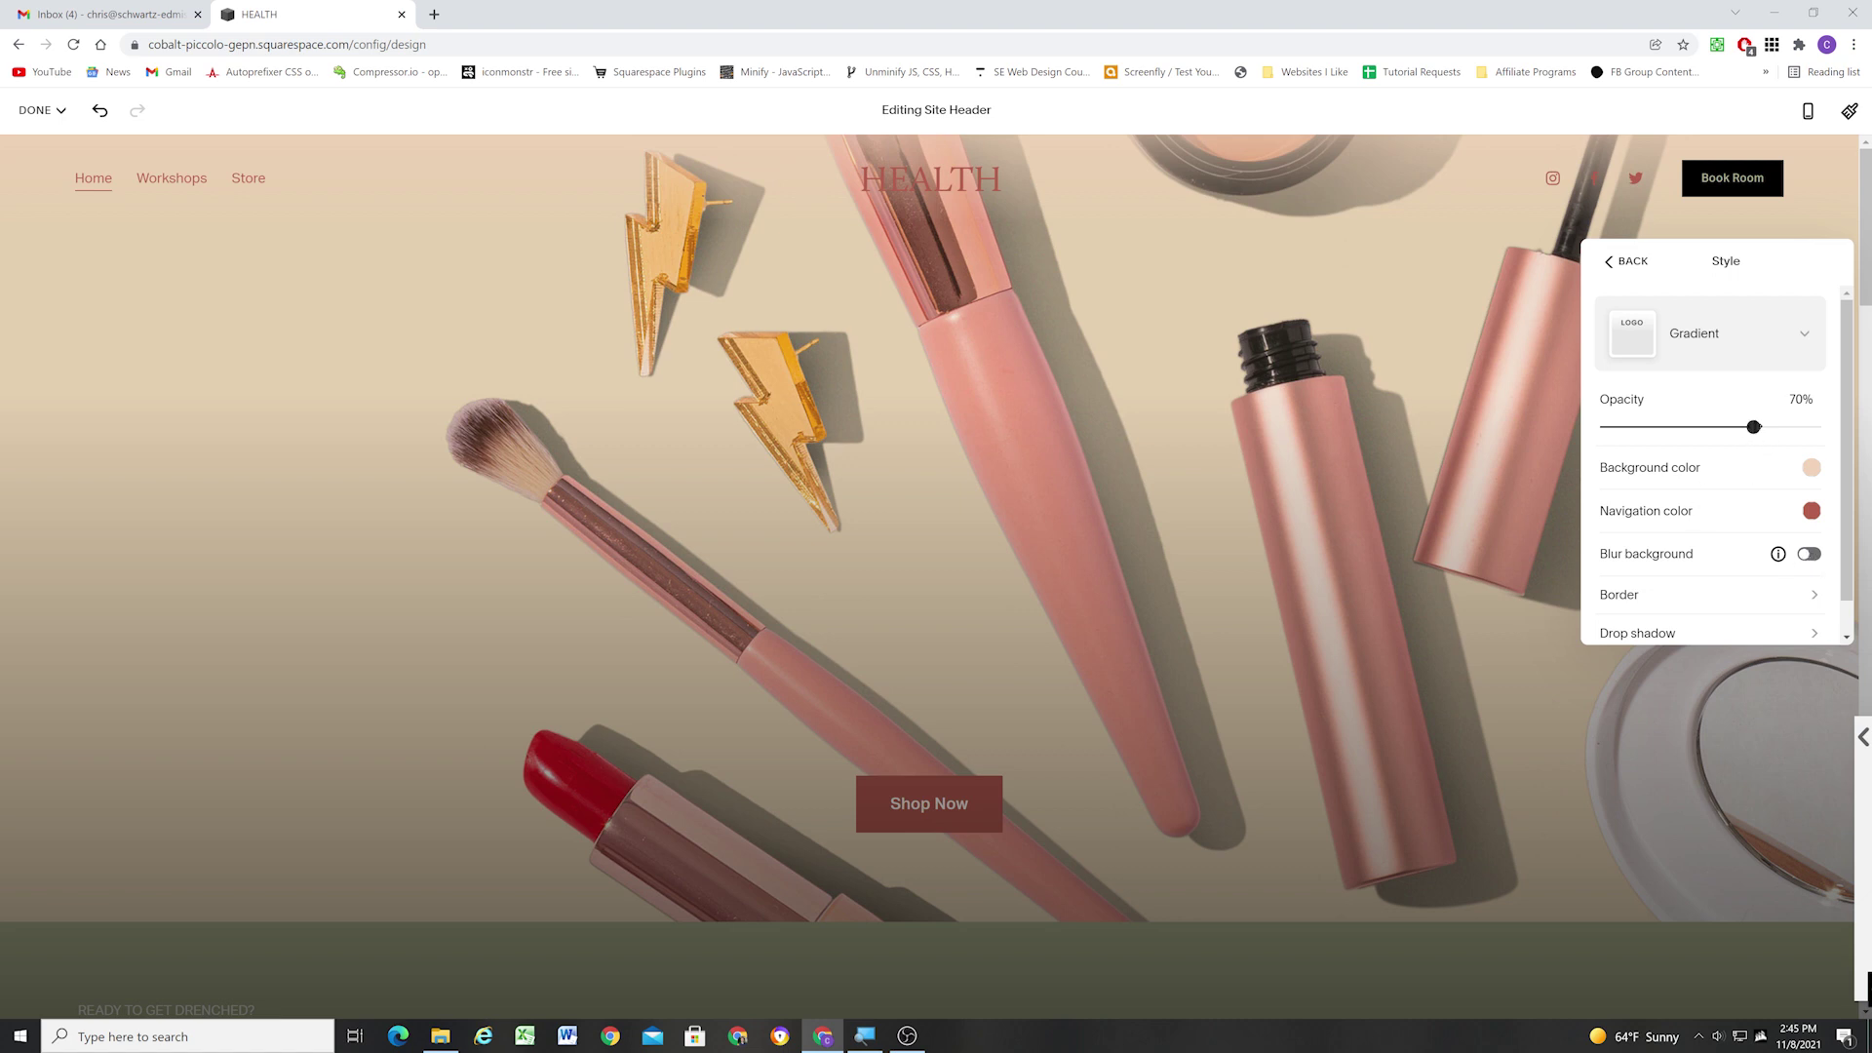
left_click_drag(1752, 427, 1855, 429)
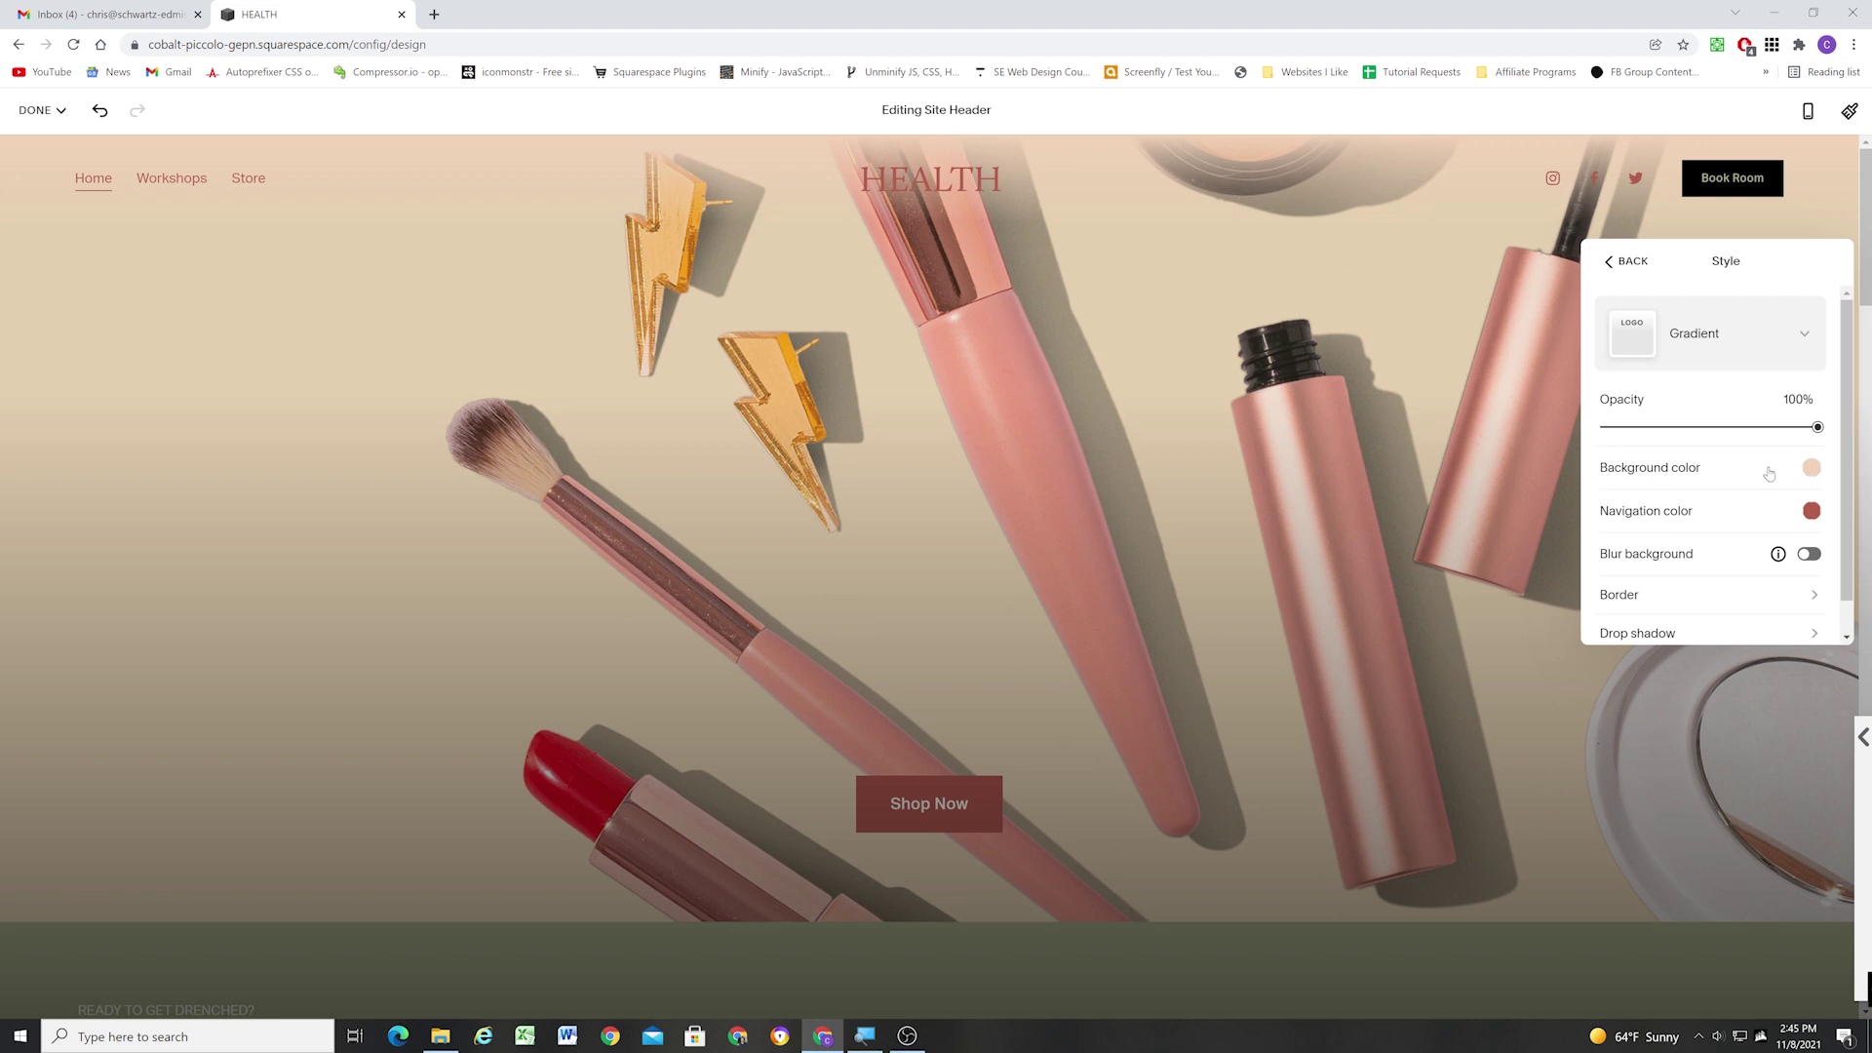
left_click(1810, 467)
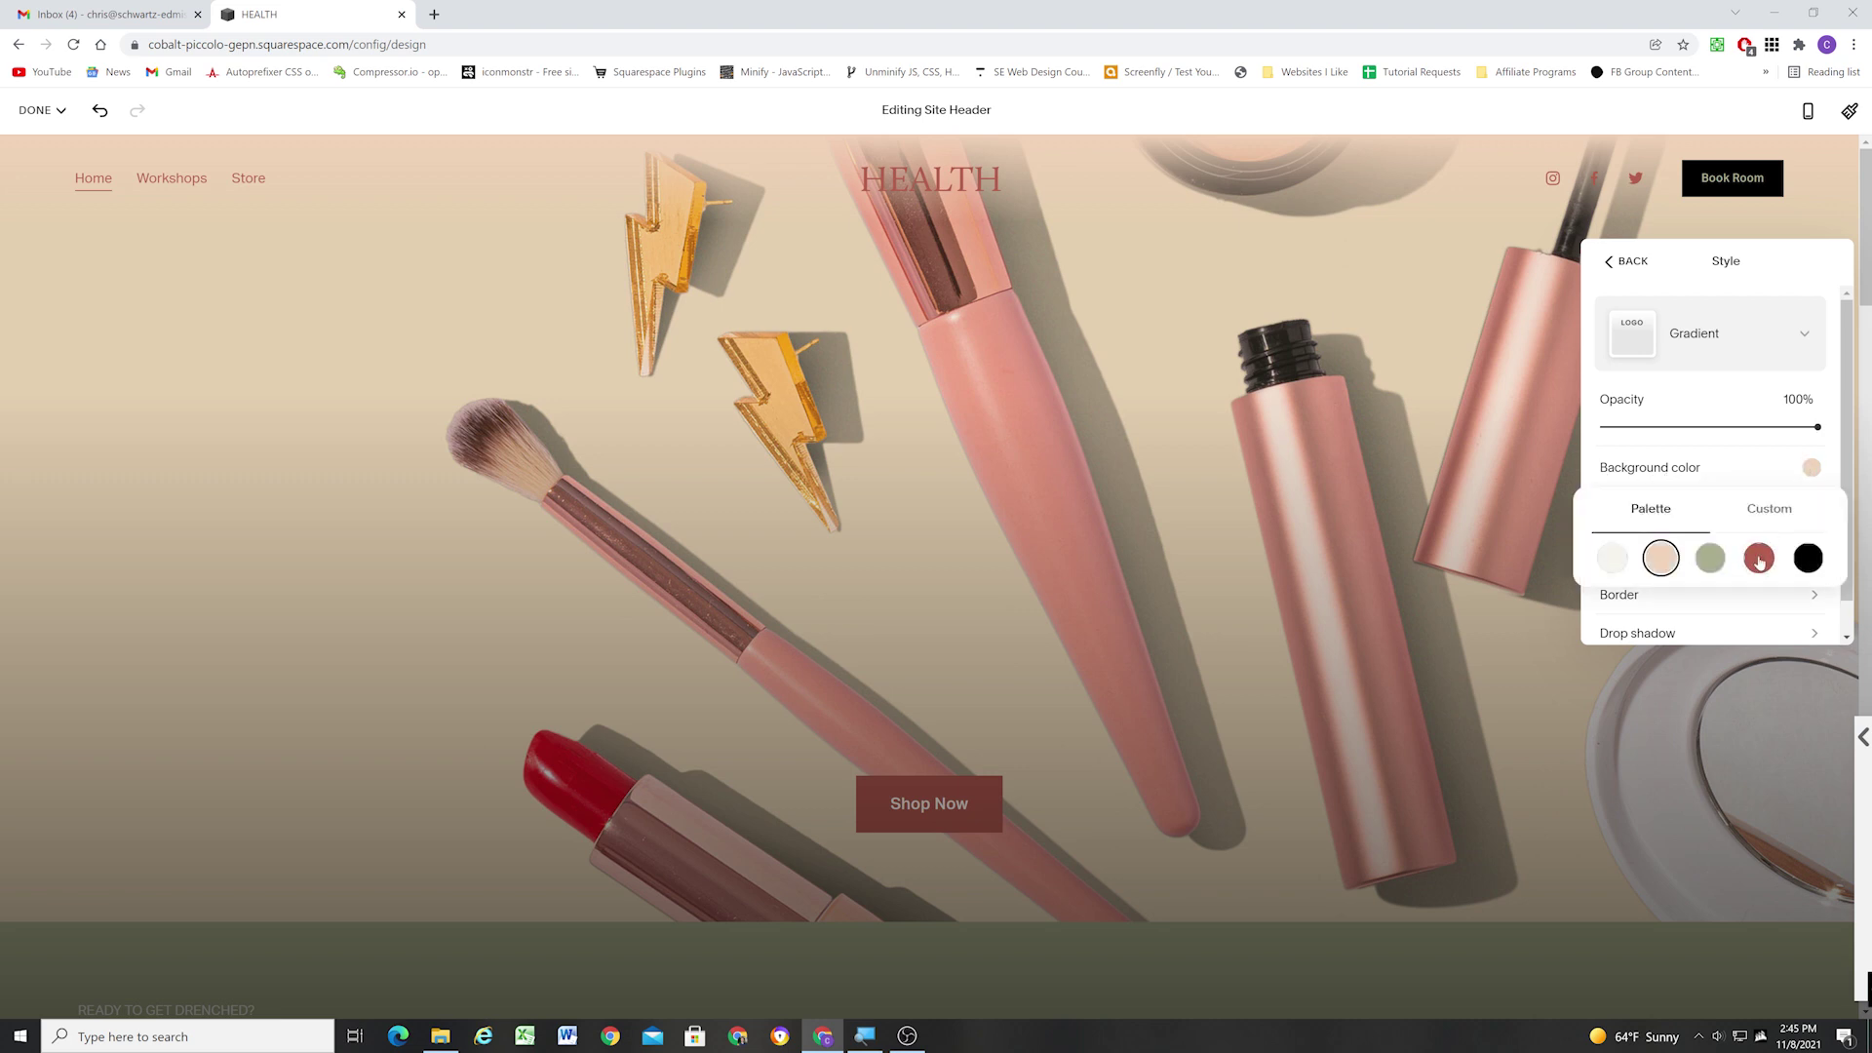
left_click(1759, 559)
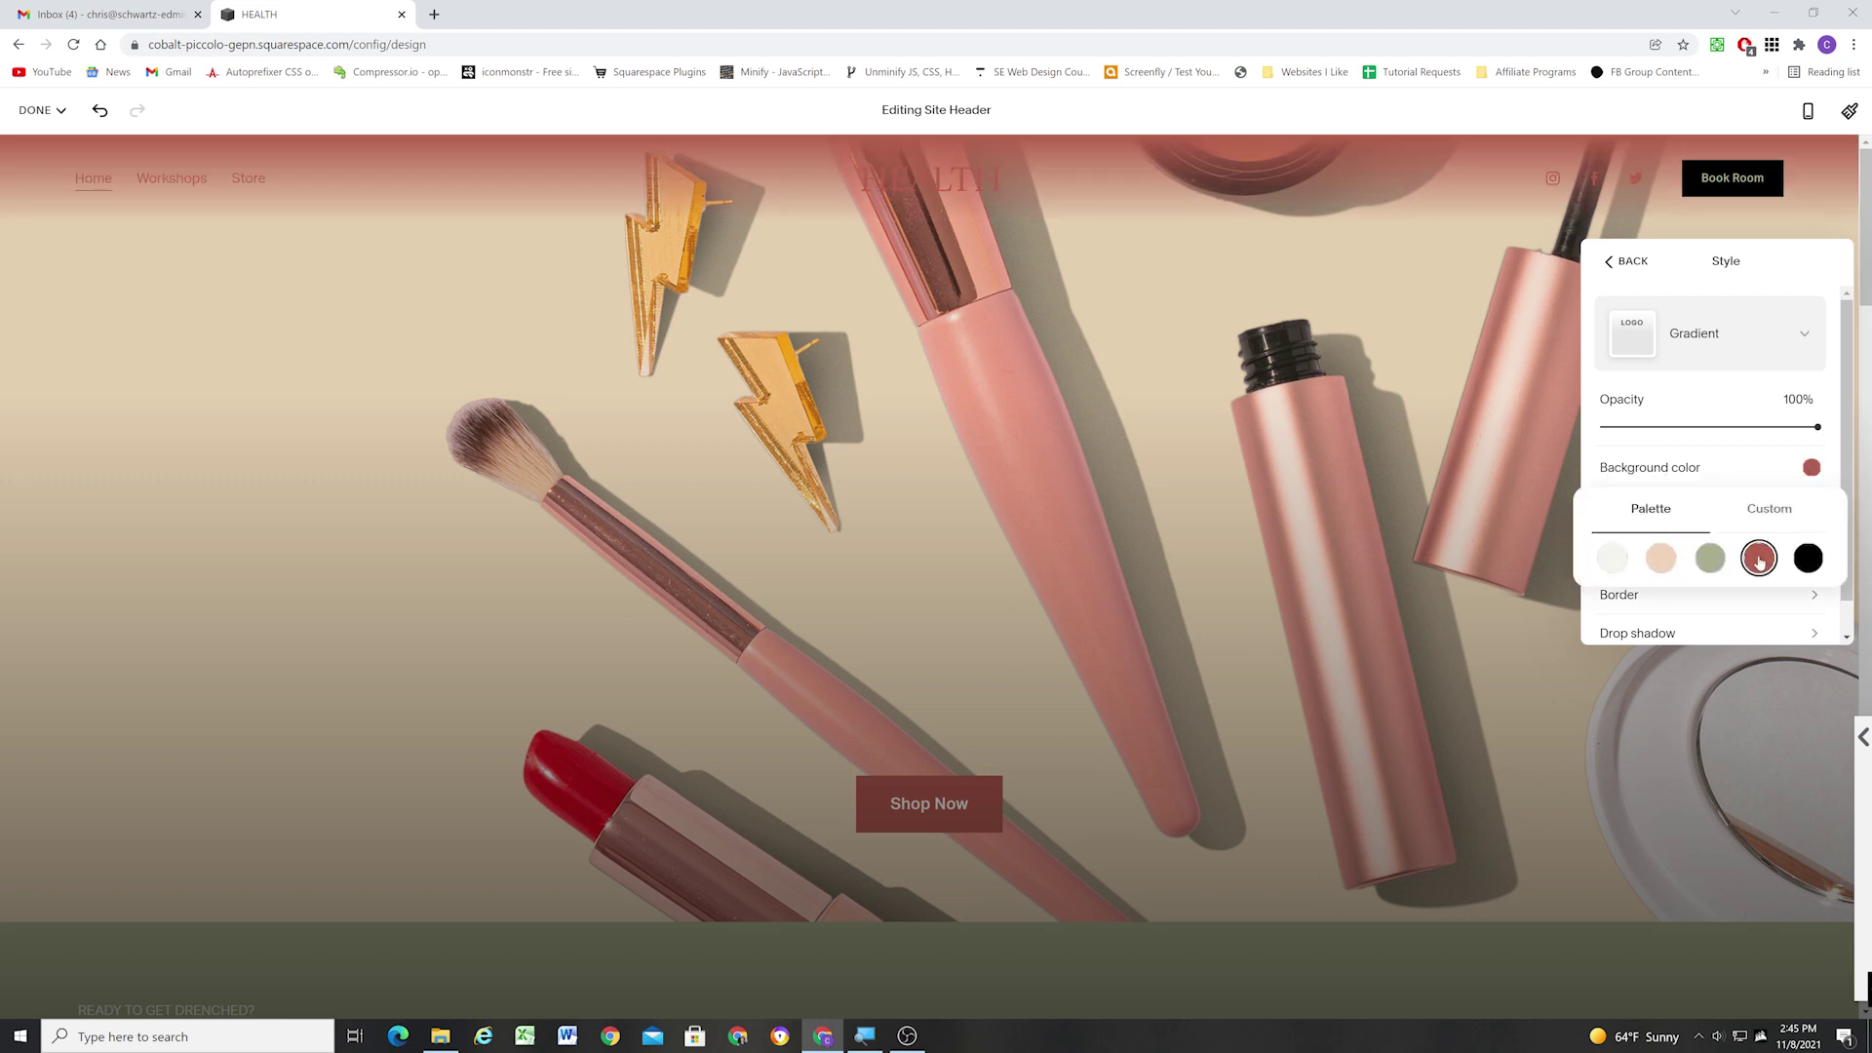
left_click(1840, 378)
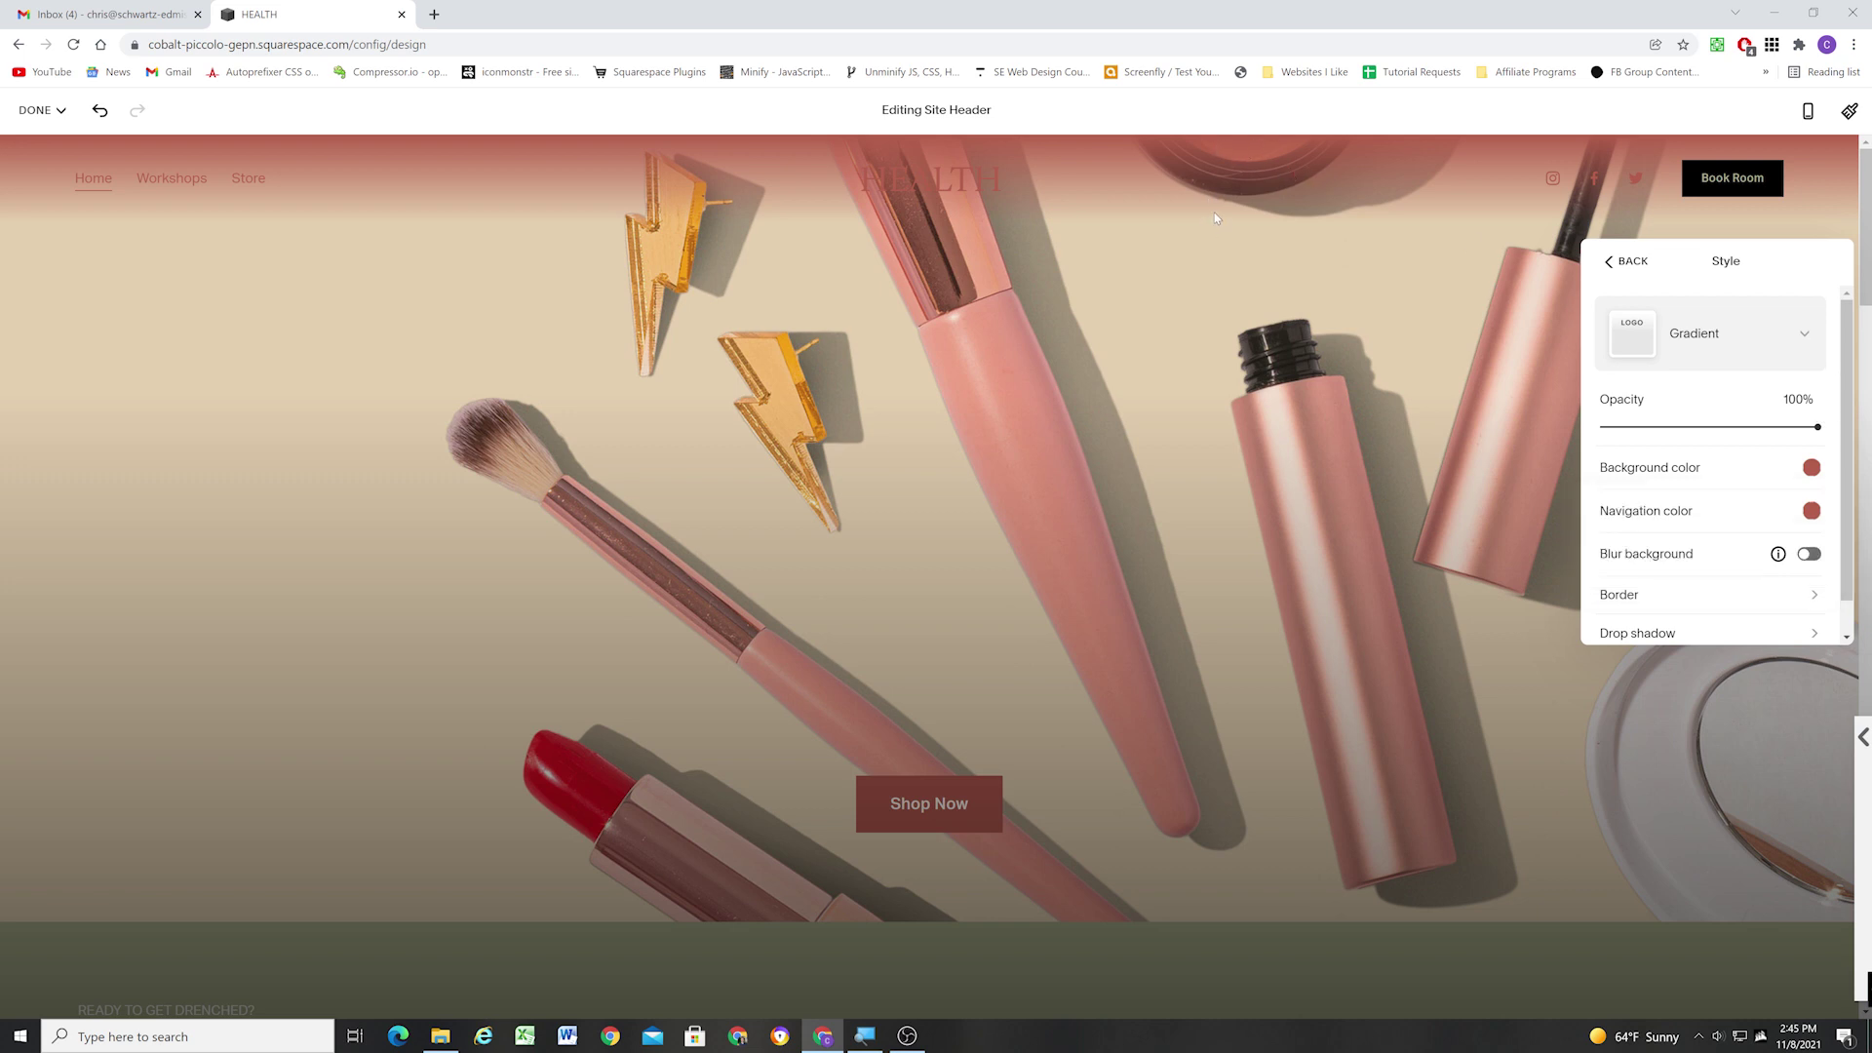
Set the header navigation colour to off-white.
left_click(1810, 510)
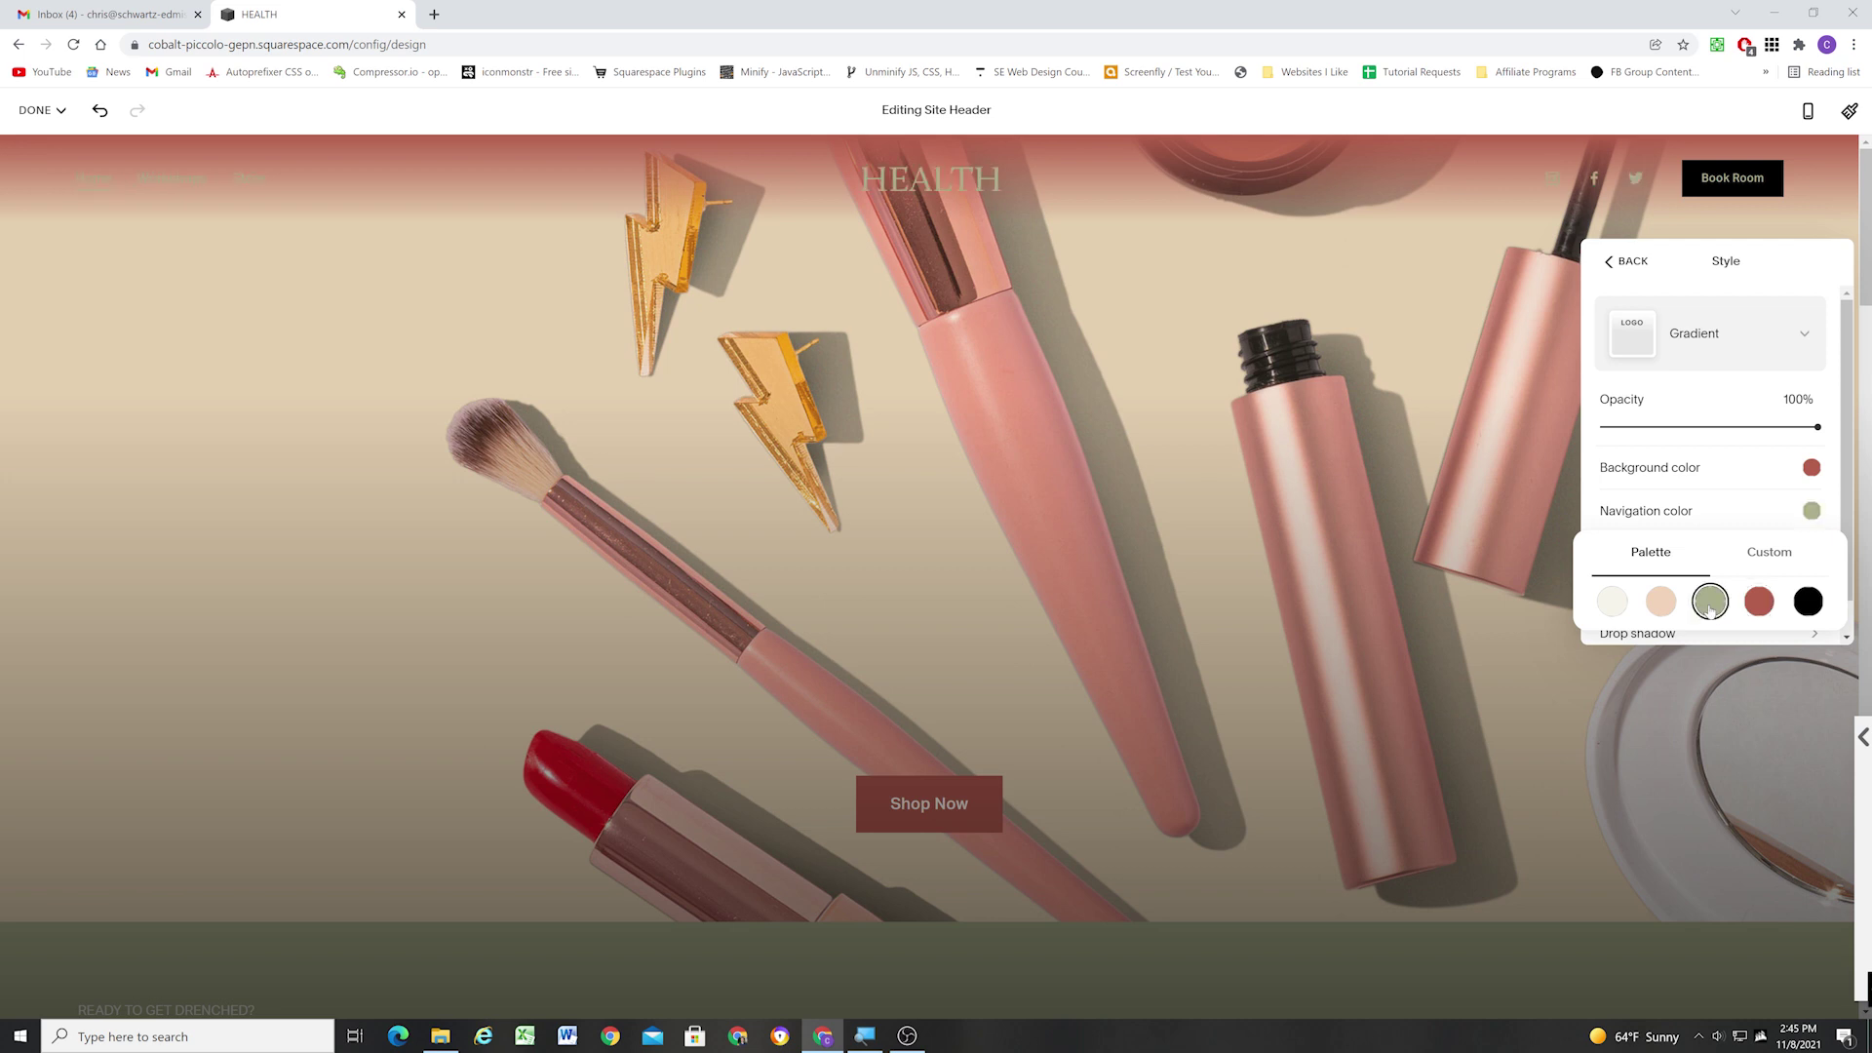
left_click(1650, 604)
left_click(1612, 602)
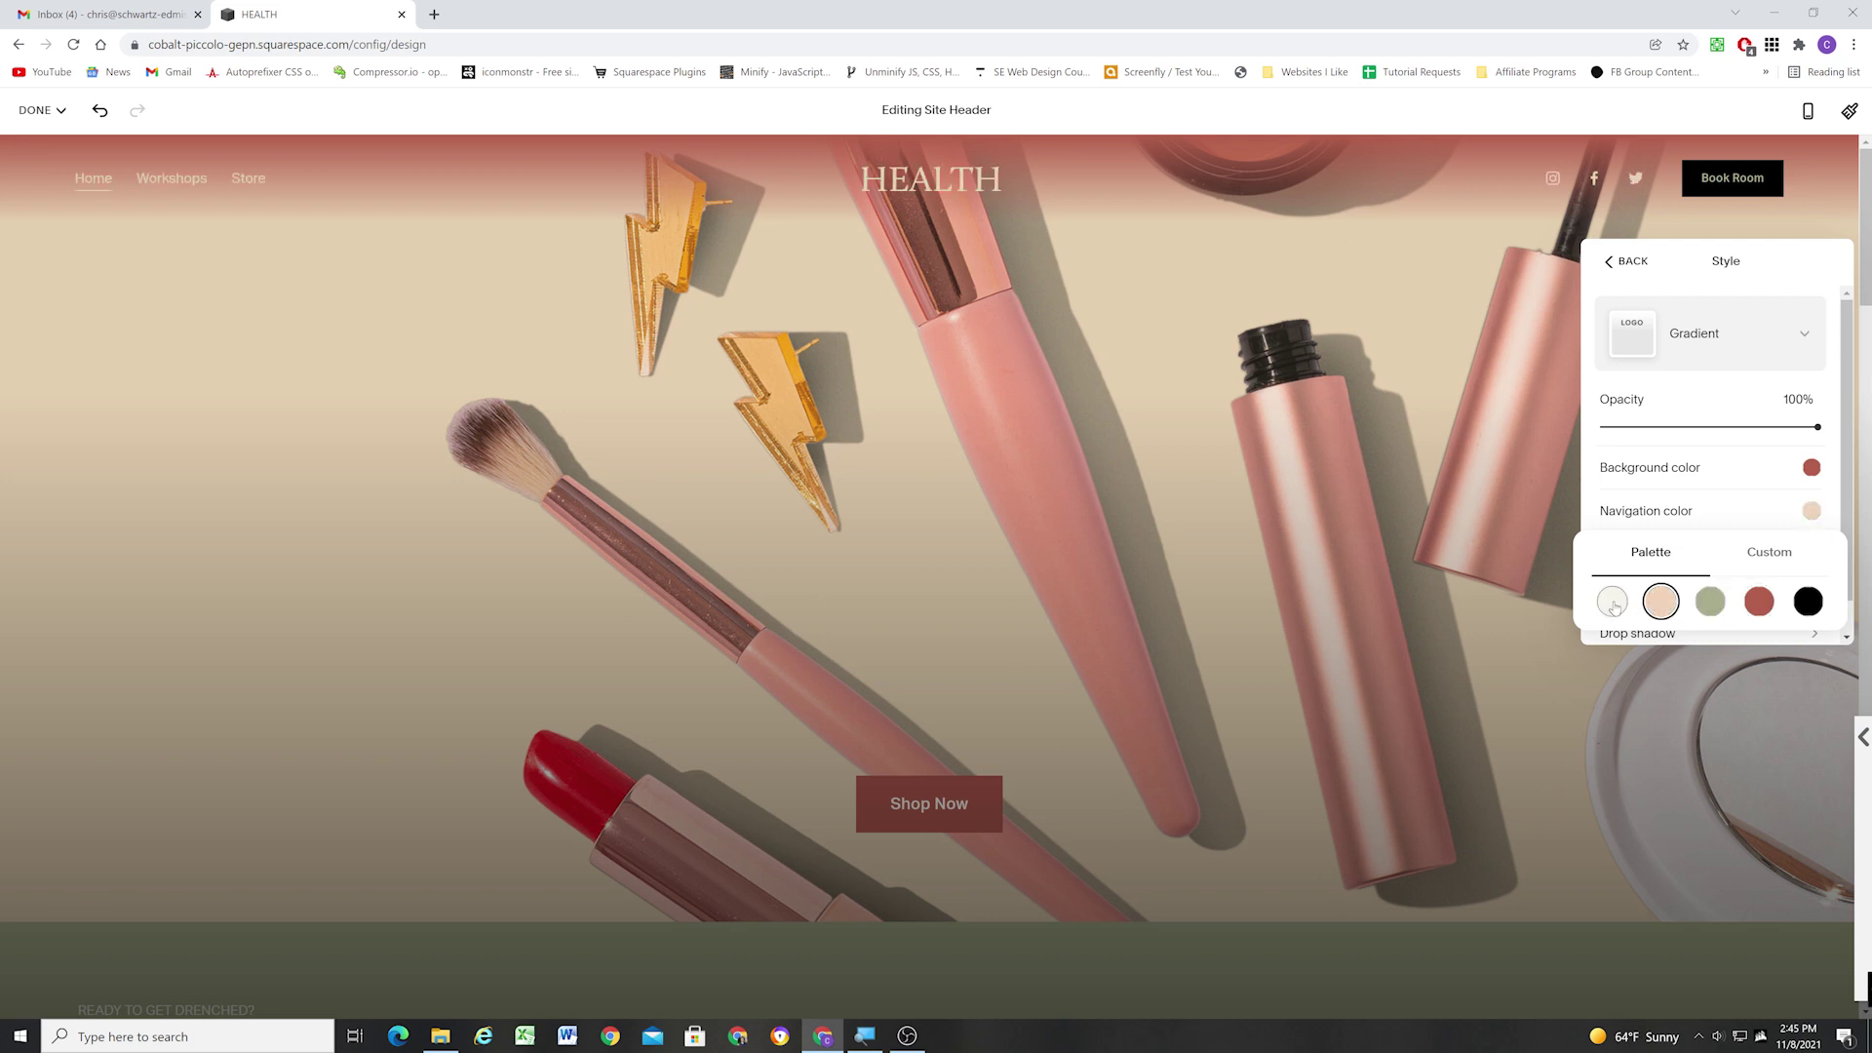
left_click(1730, 392)
scroll(1717, 552, "down", 1)
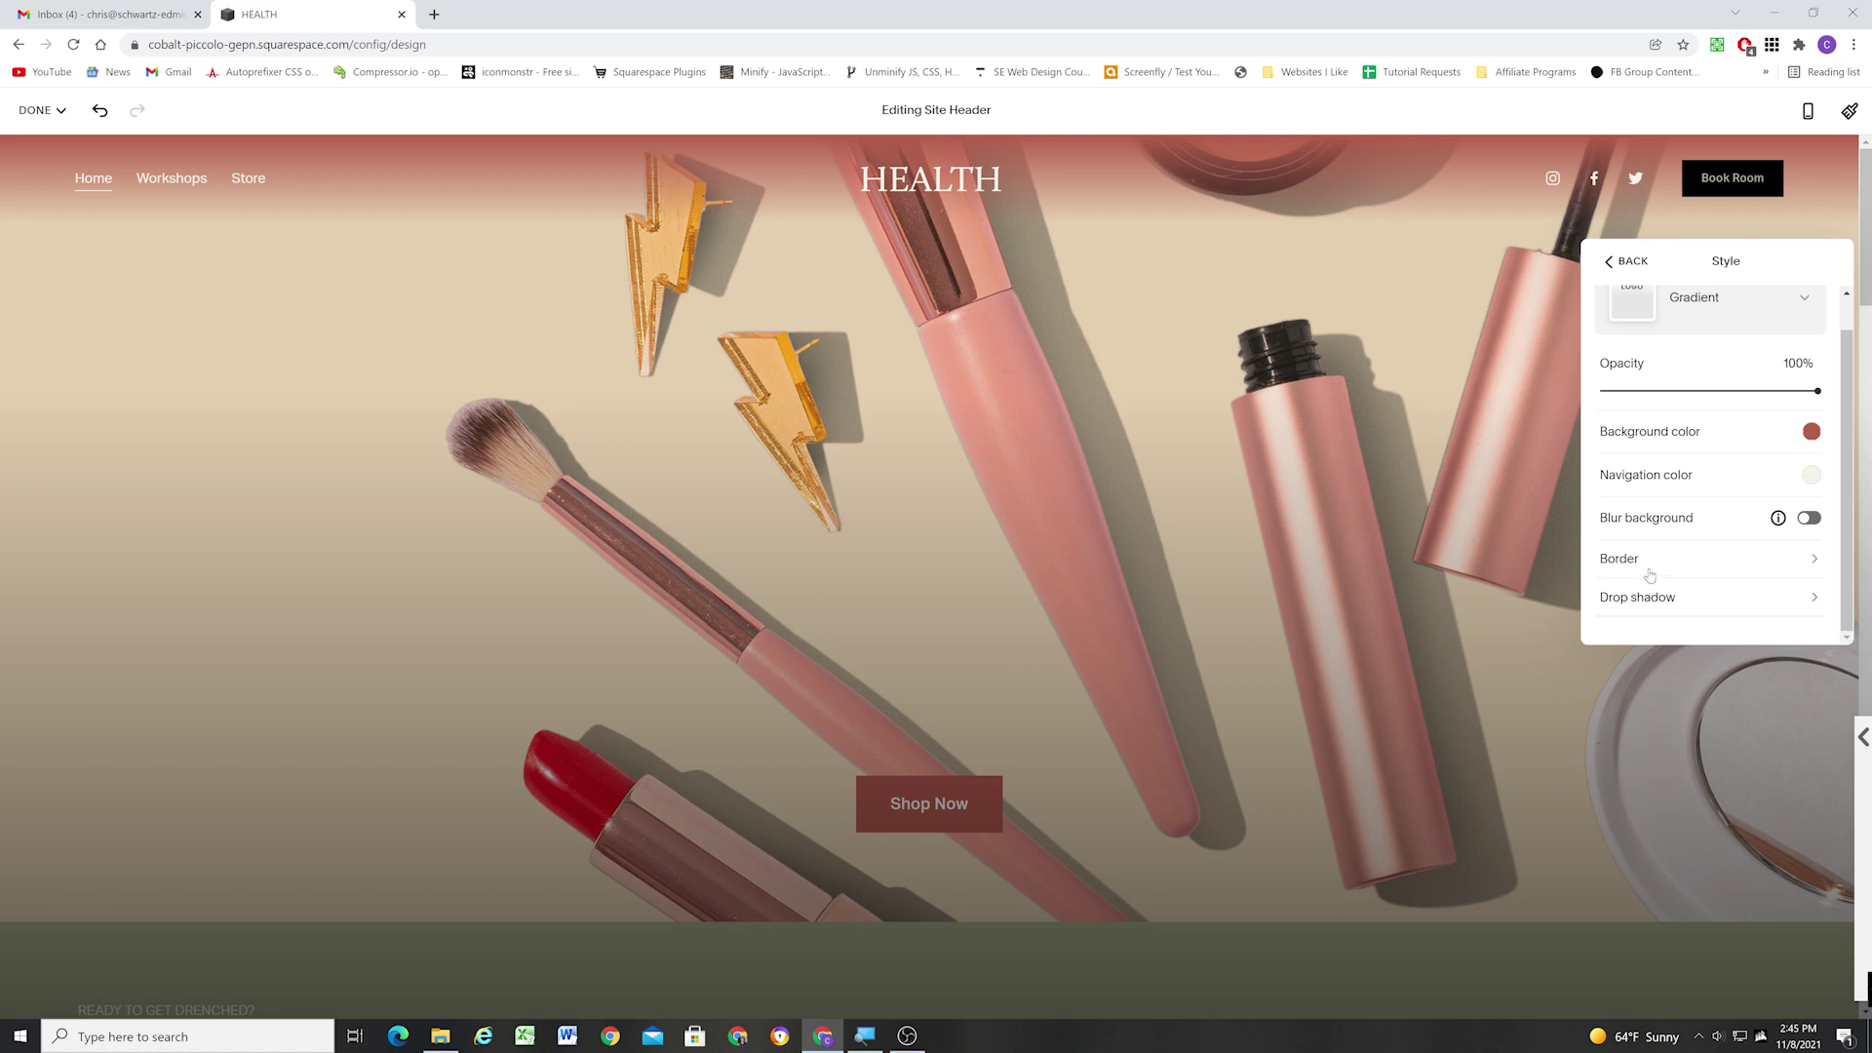
scroll(1649, 575, "up", 1)
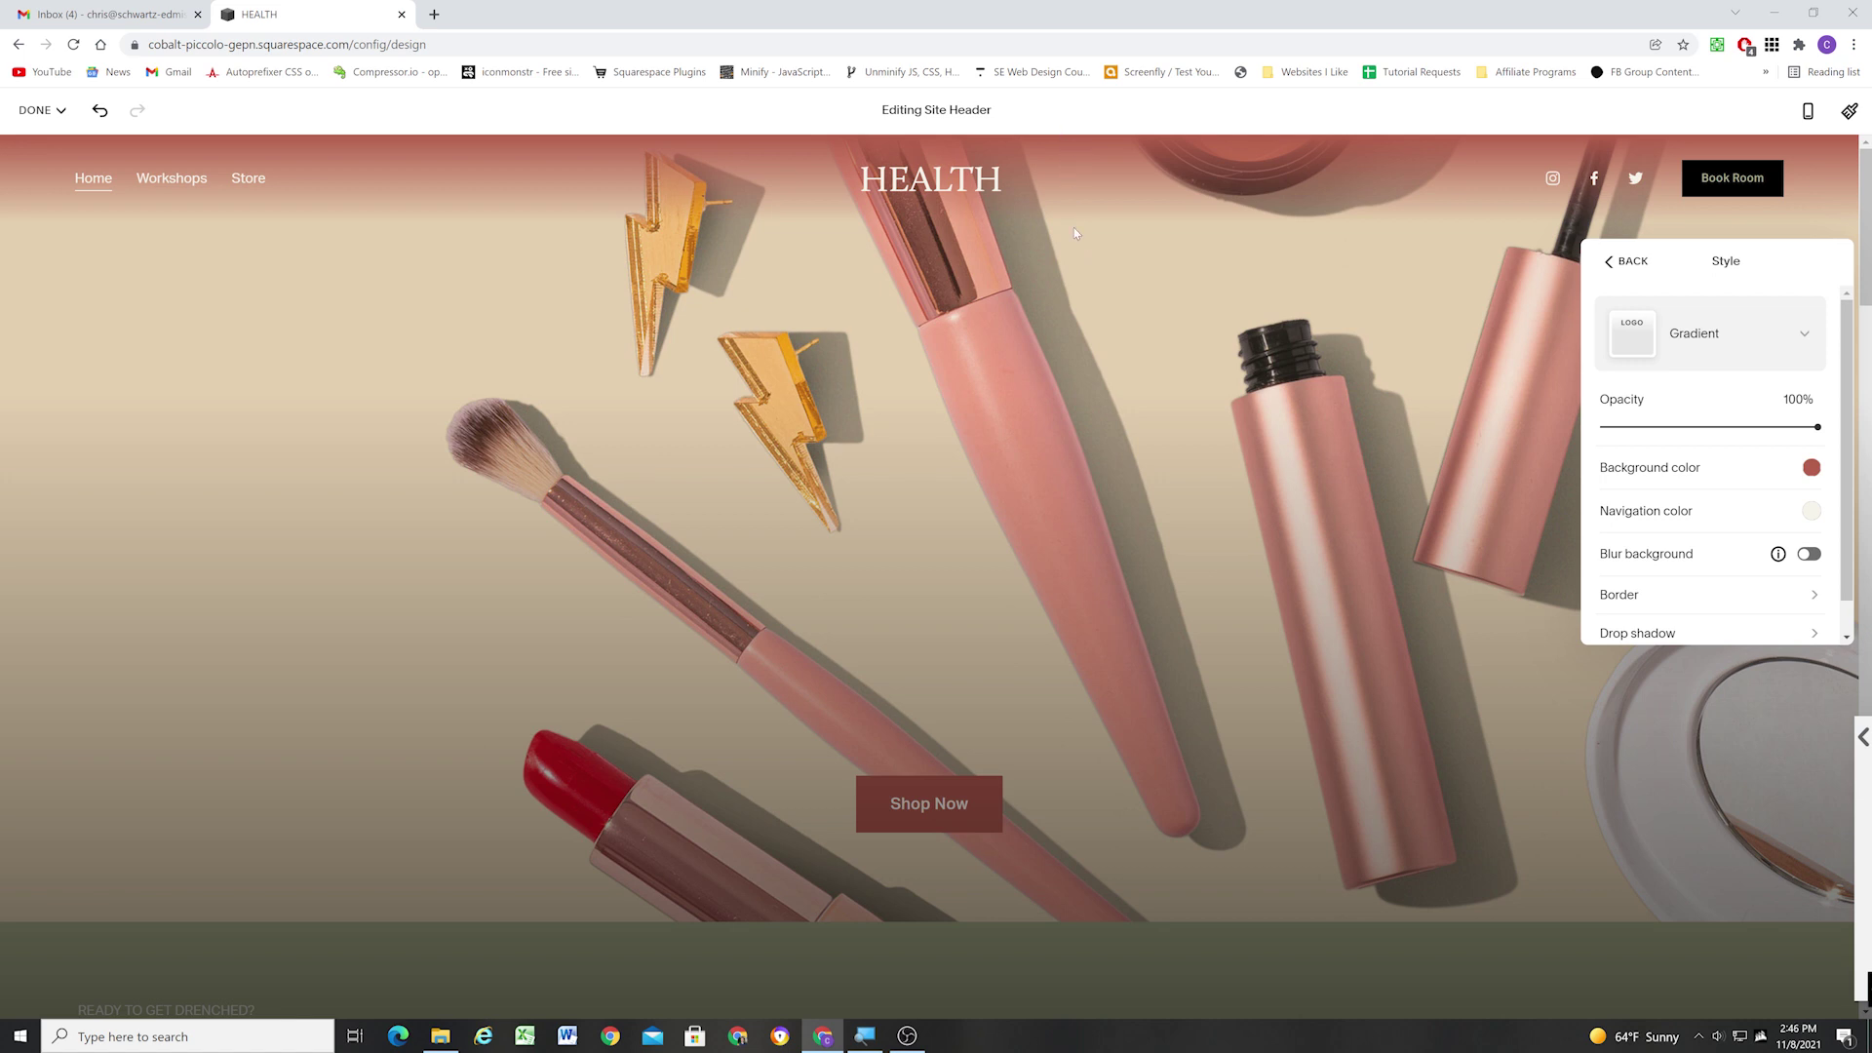
Try the Solid header style.
left_click(1706, 336)
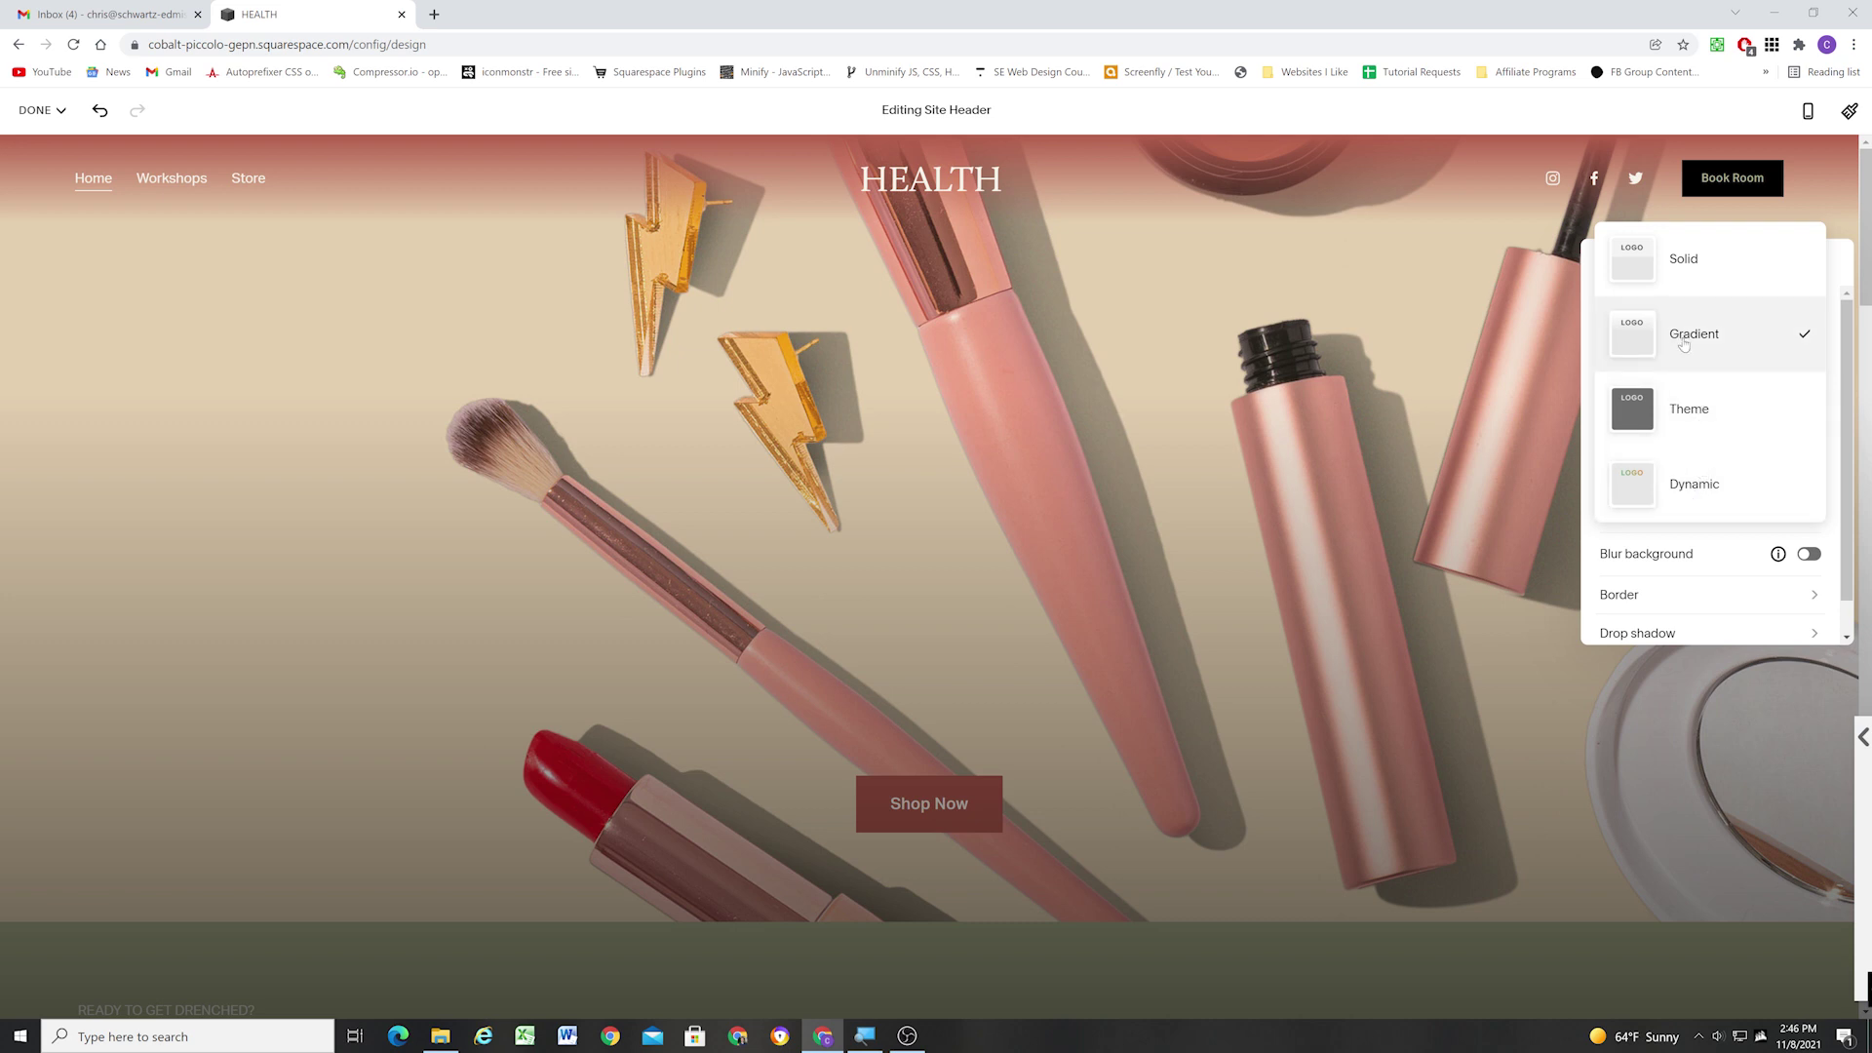
left_click(1687, 270)
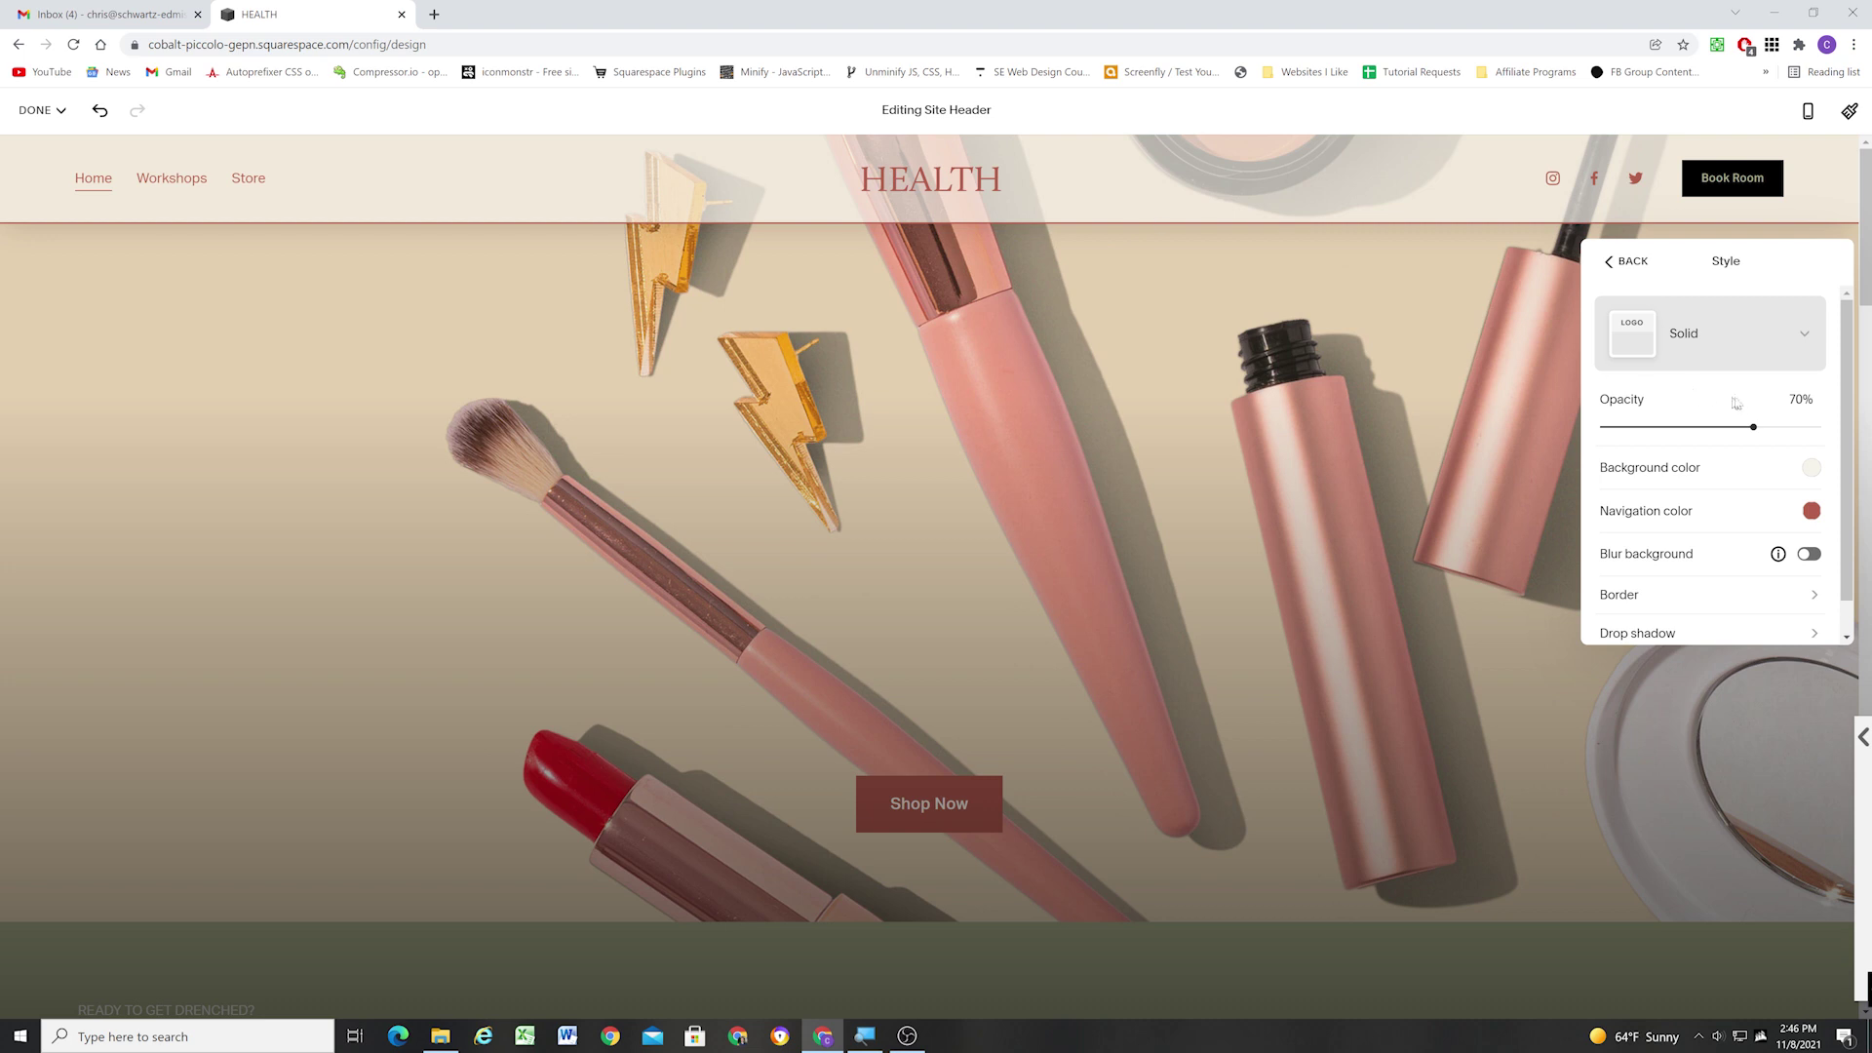
scroll(1642, 523, "down", 1)
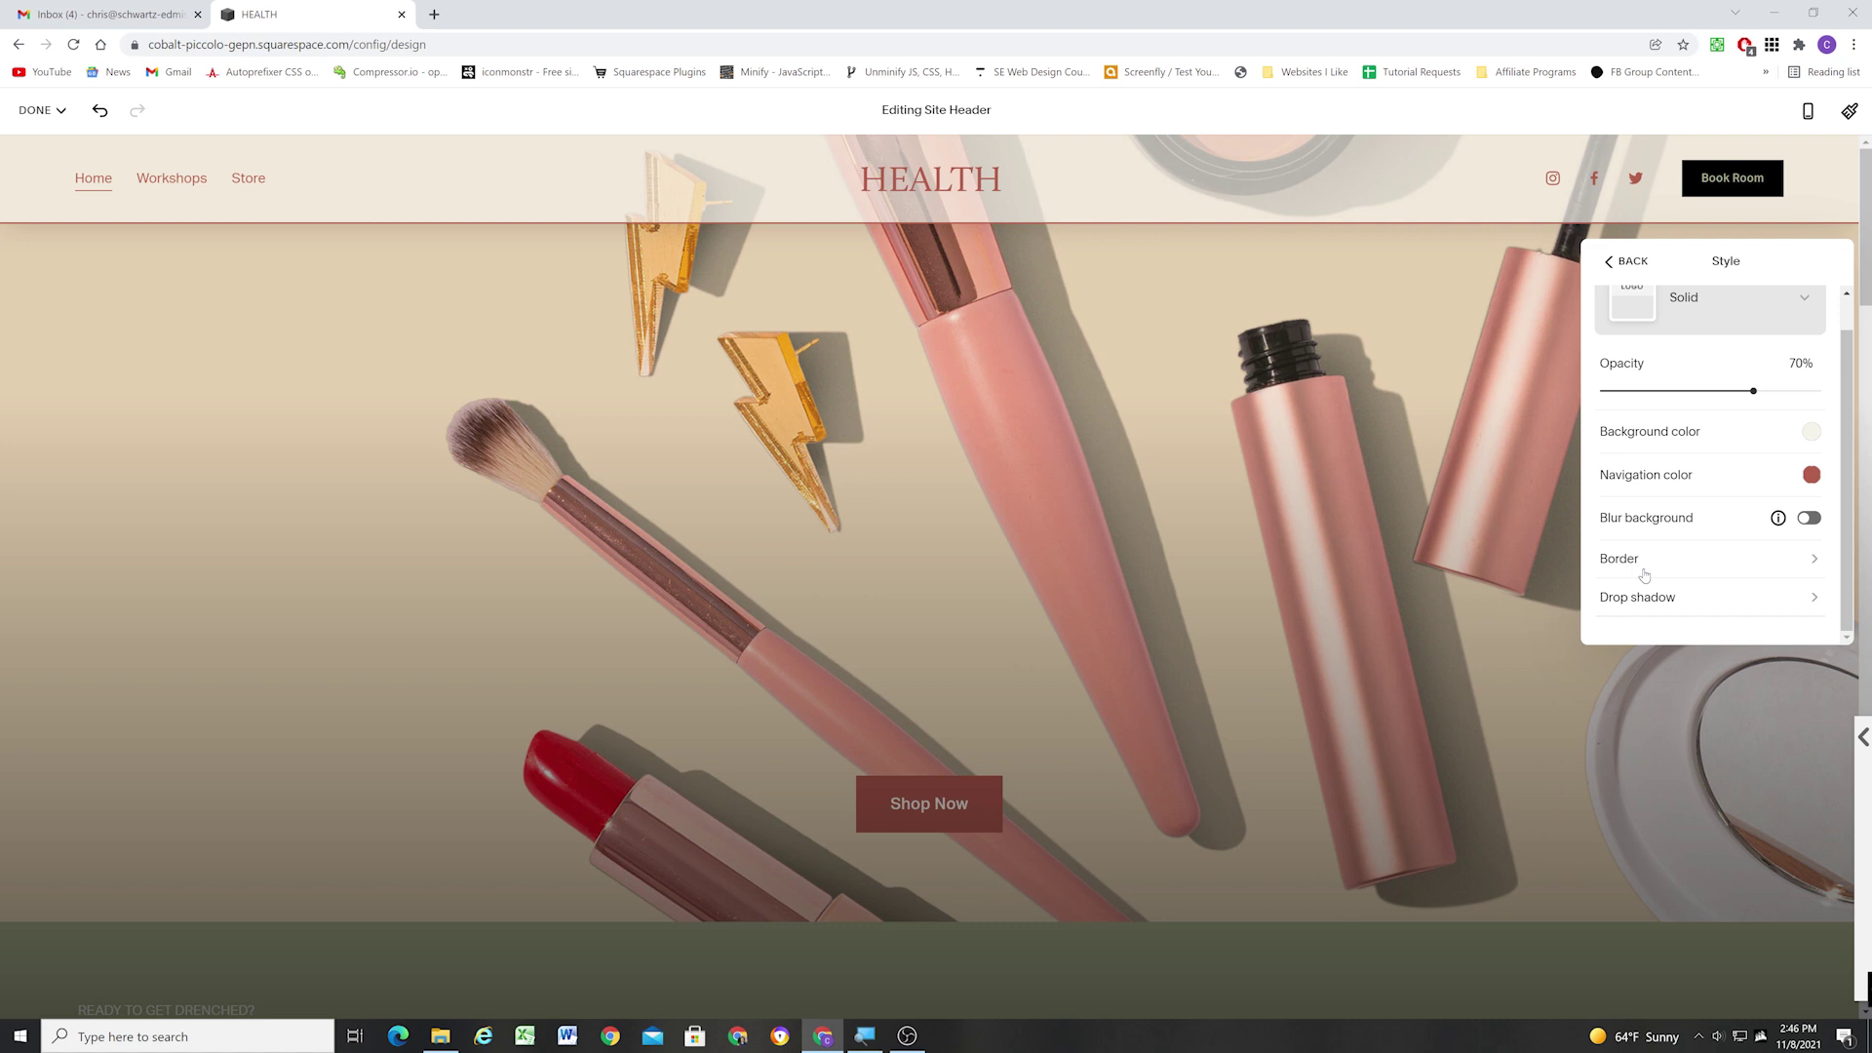
scroll(1676, 531, "up", 1)
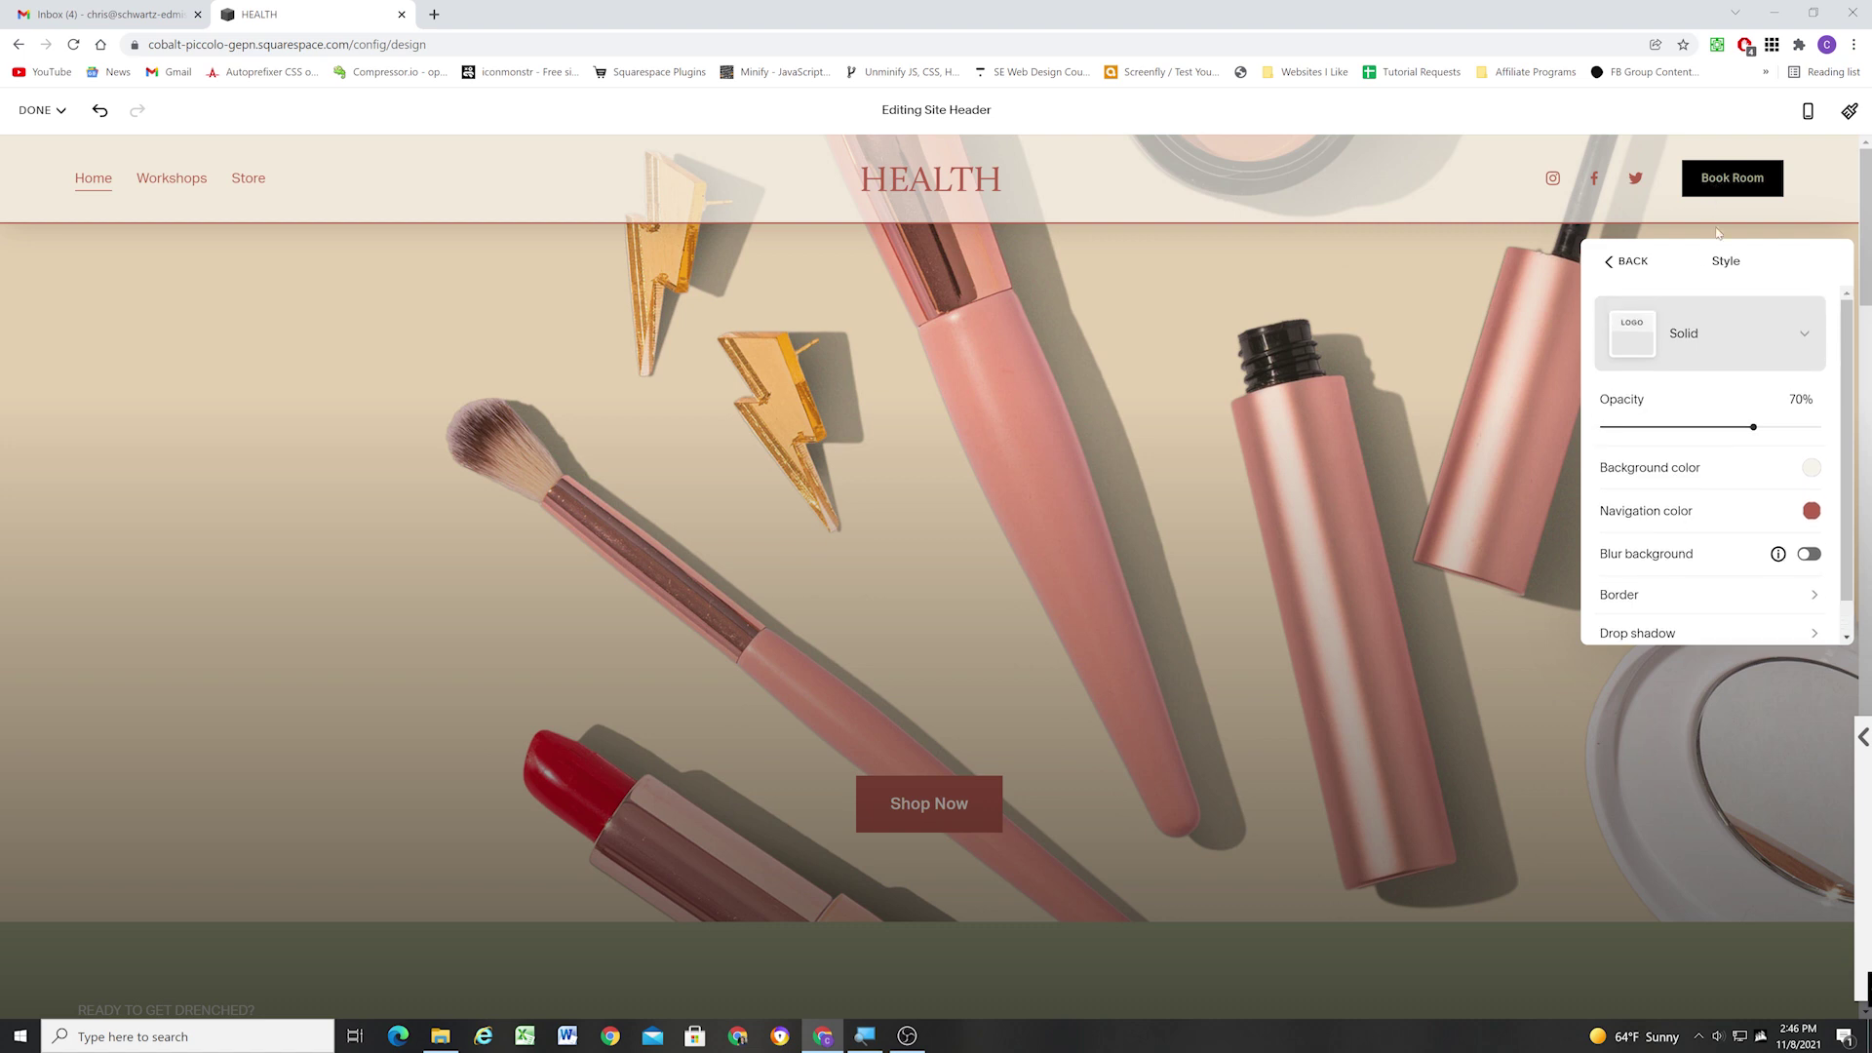
Switch the header to the Theme style using Dark 2.
left_click(1703, 332)
left_click(1729, 494)
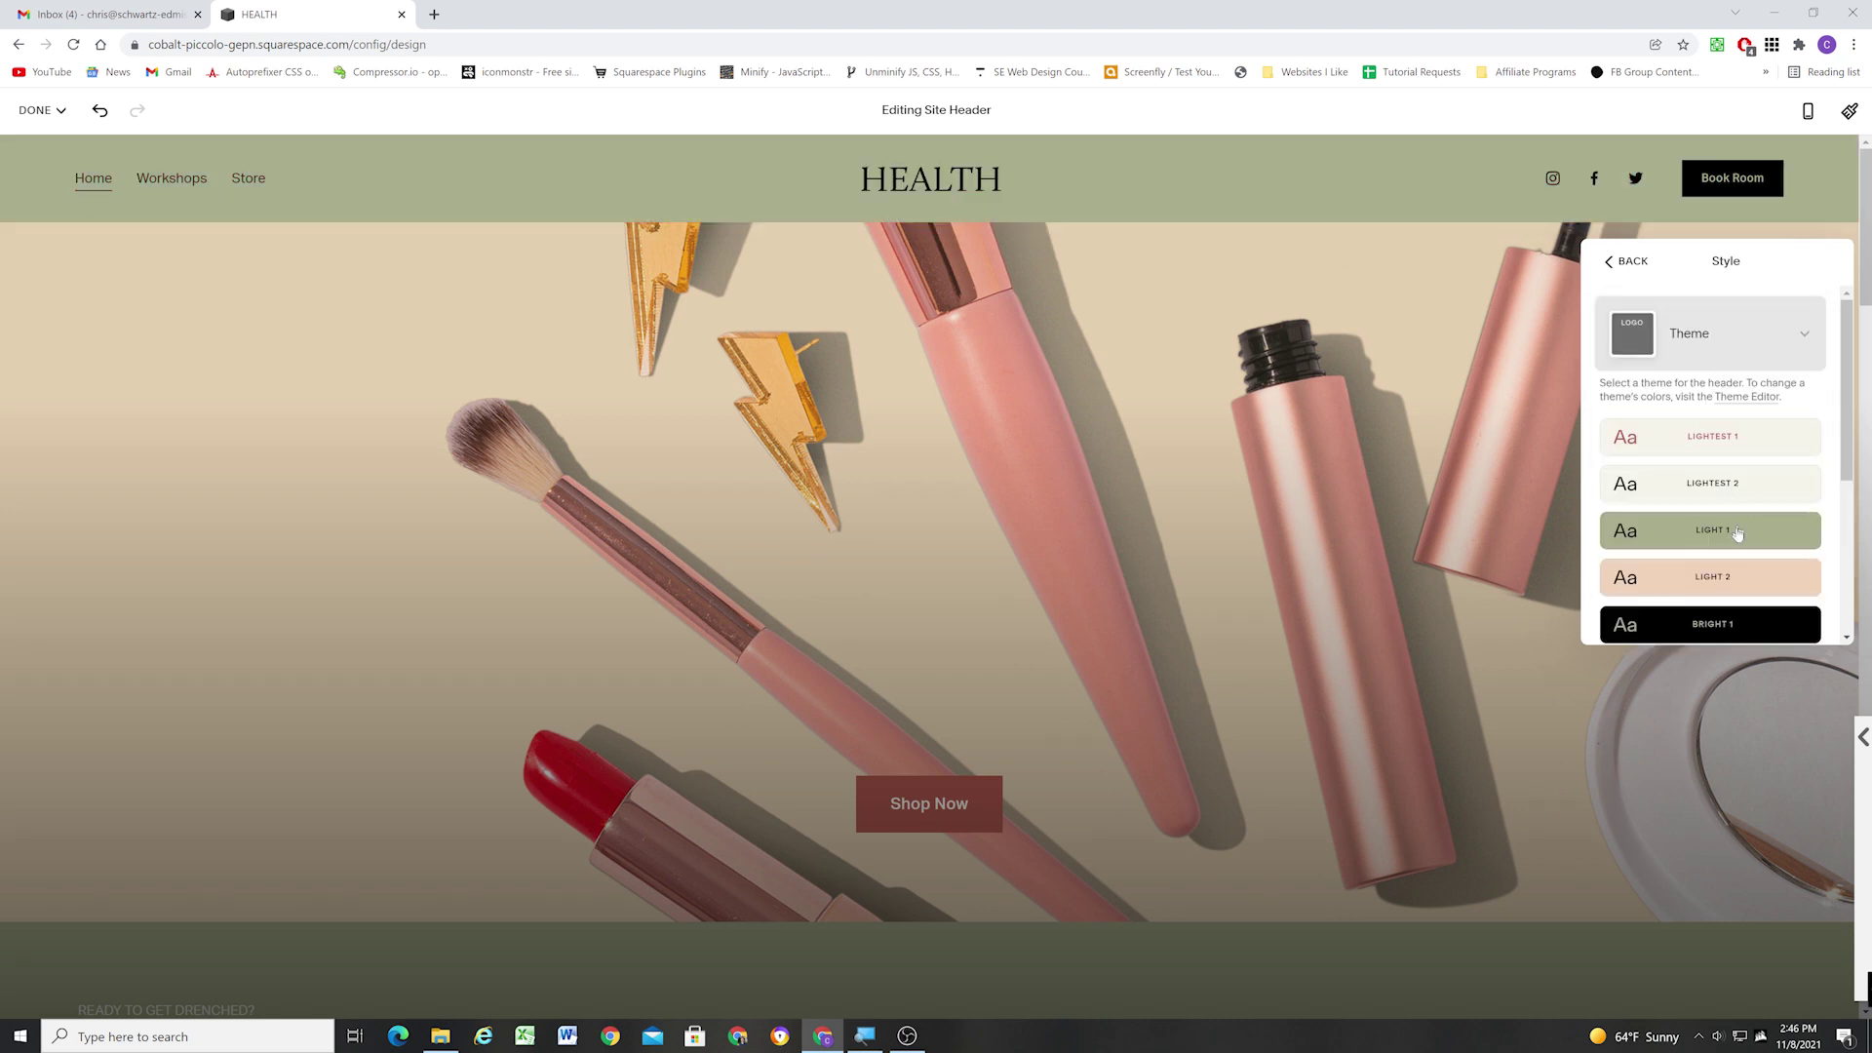
scroll(1737, 532, "down", 3)
left_click(1734, 587)
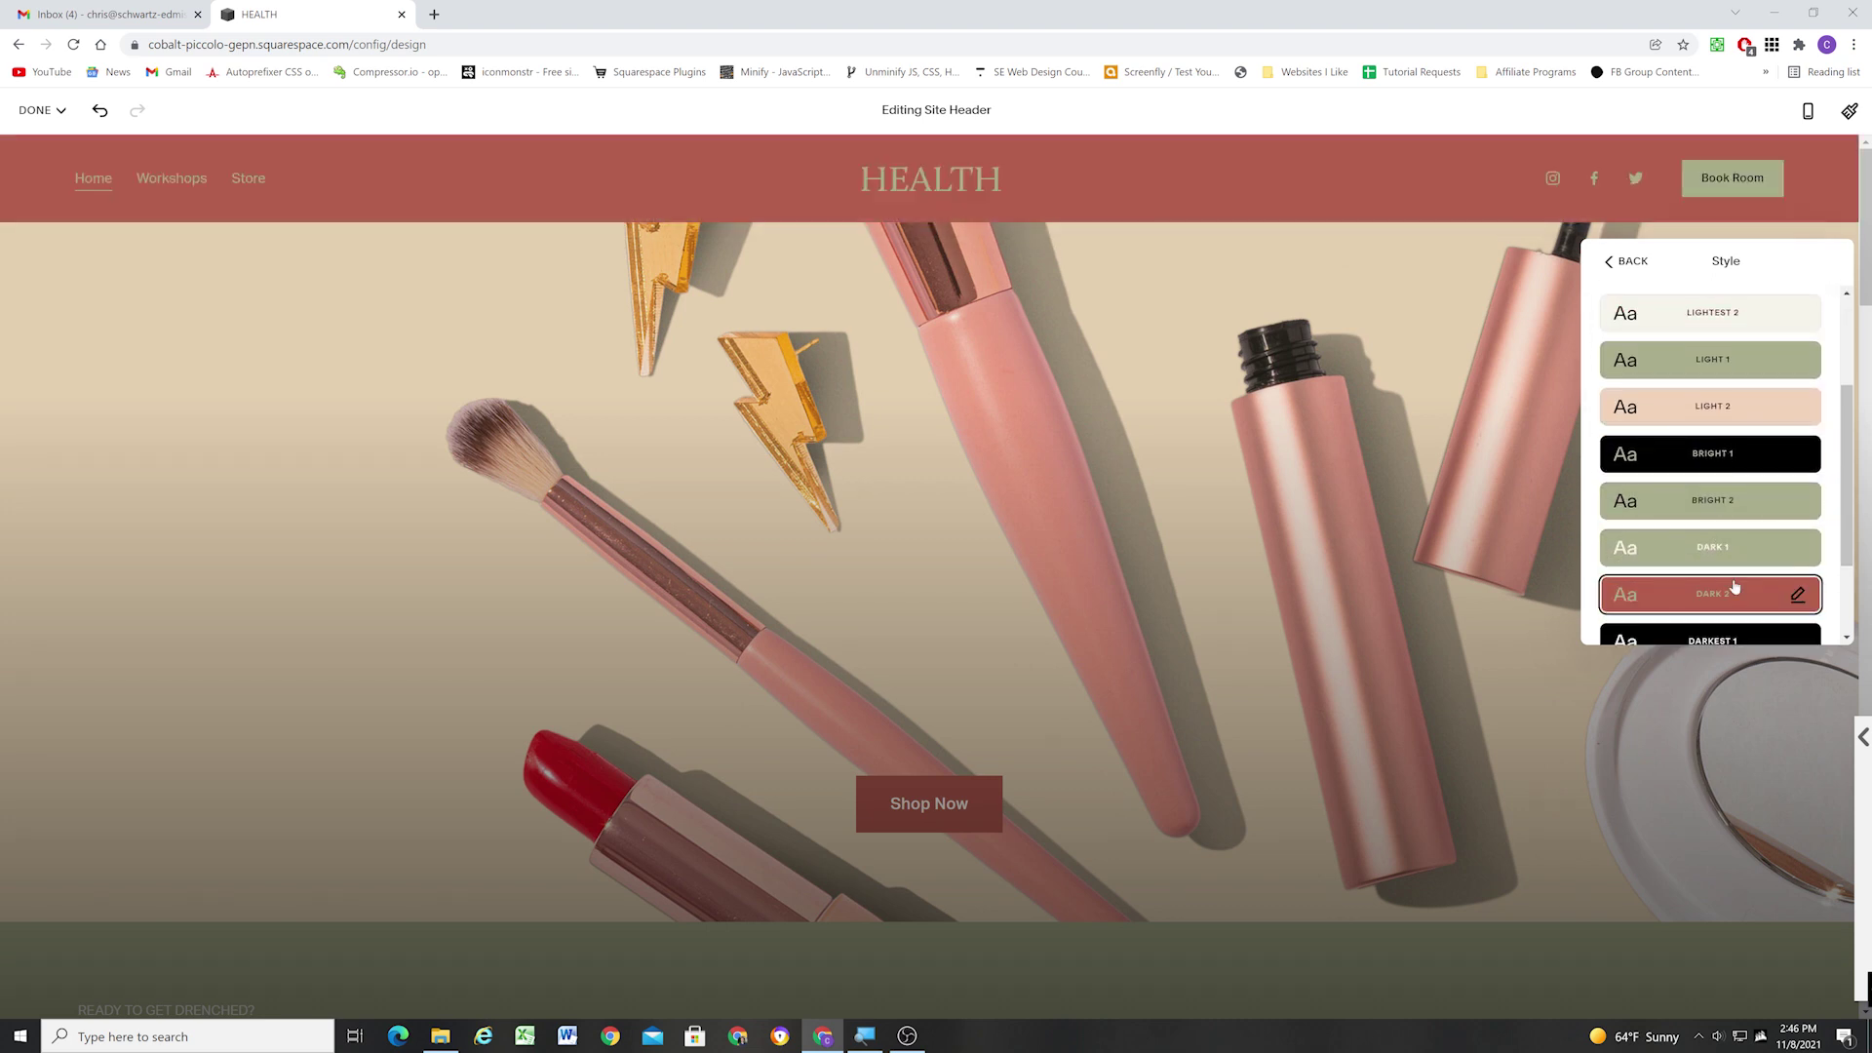
left_click(1625, 261)
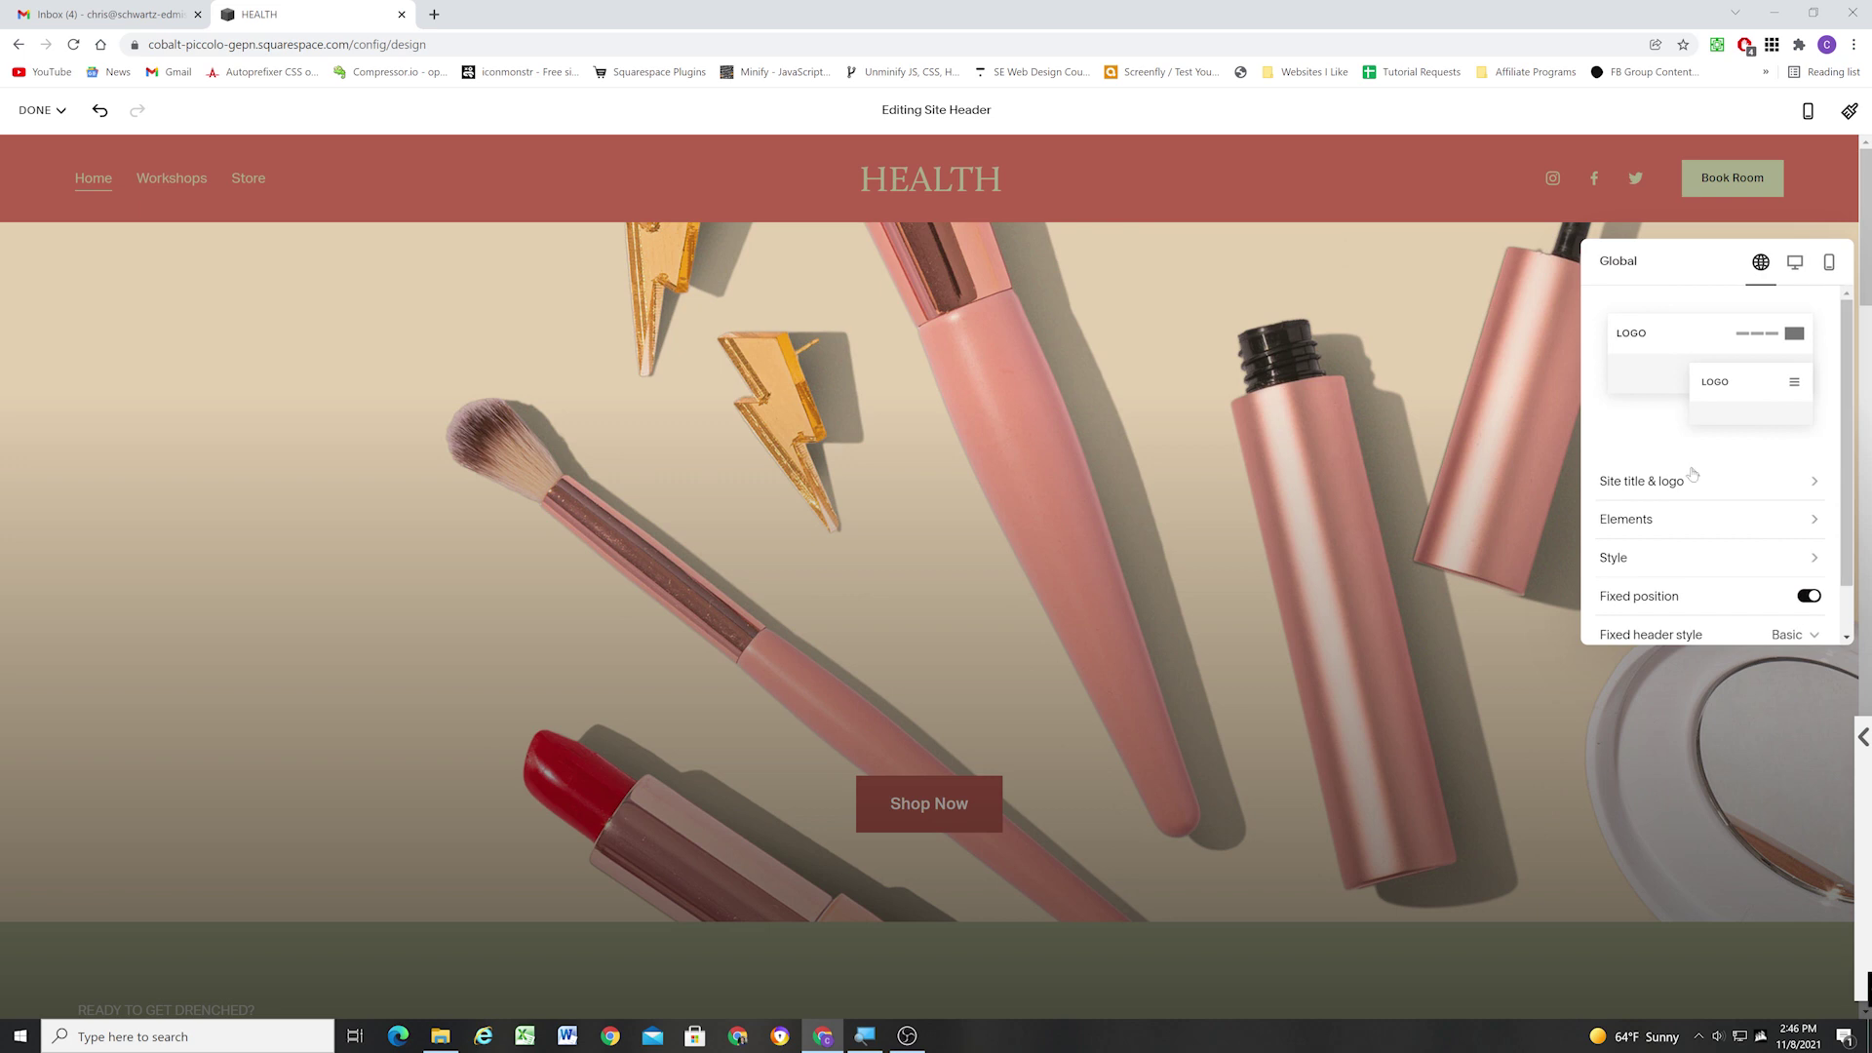
Reopen the header style settings and set the style back to Solid.
left_click(1665, 553)
left_click(1705, 337)
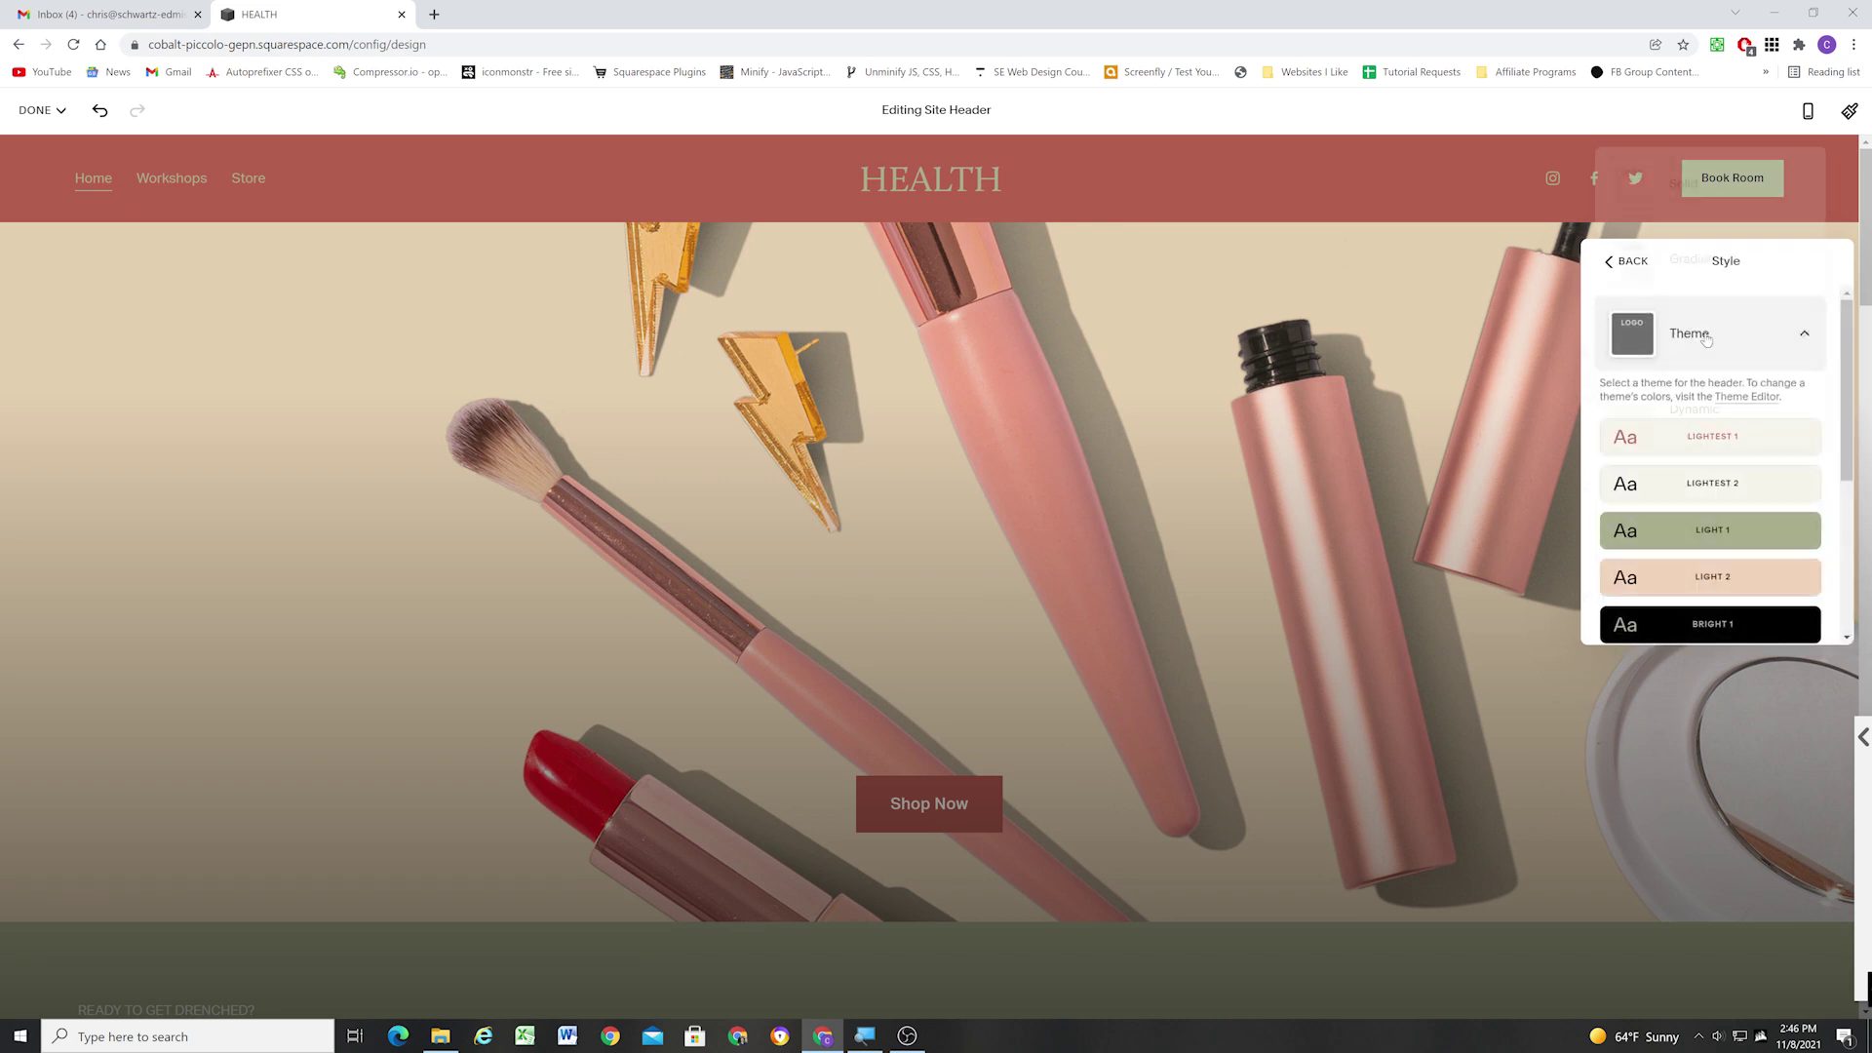
left_click(1706, 195)
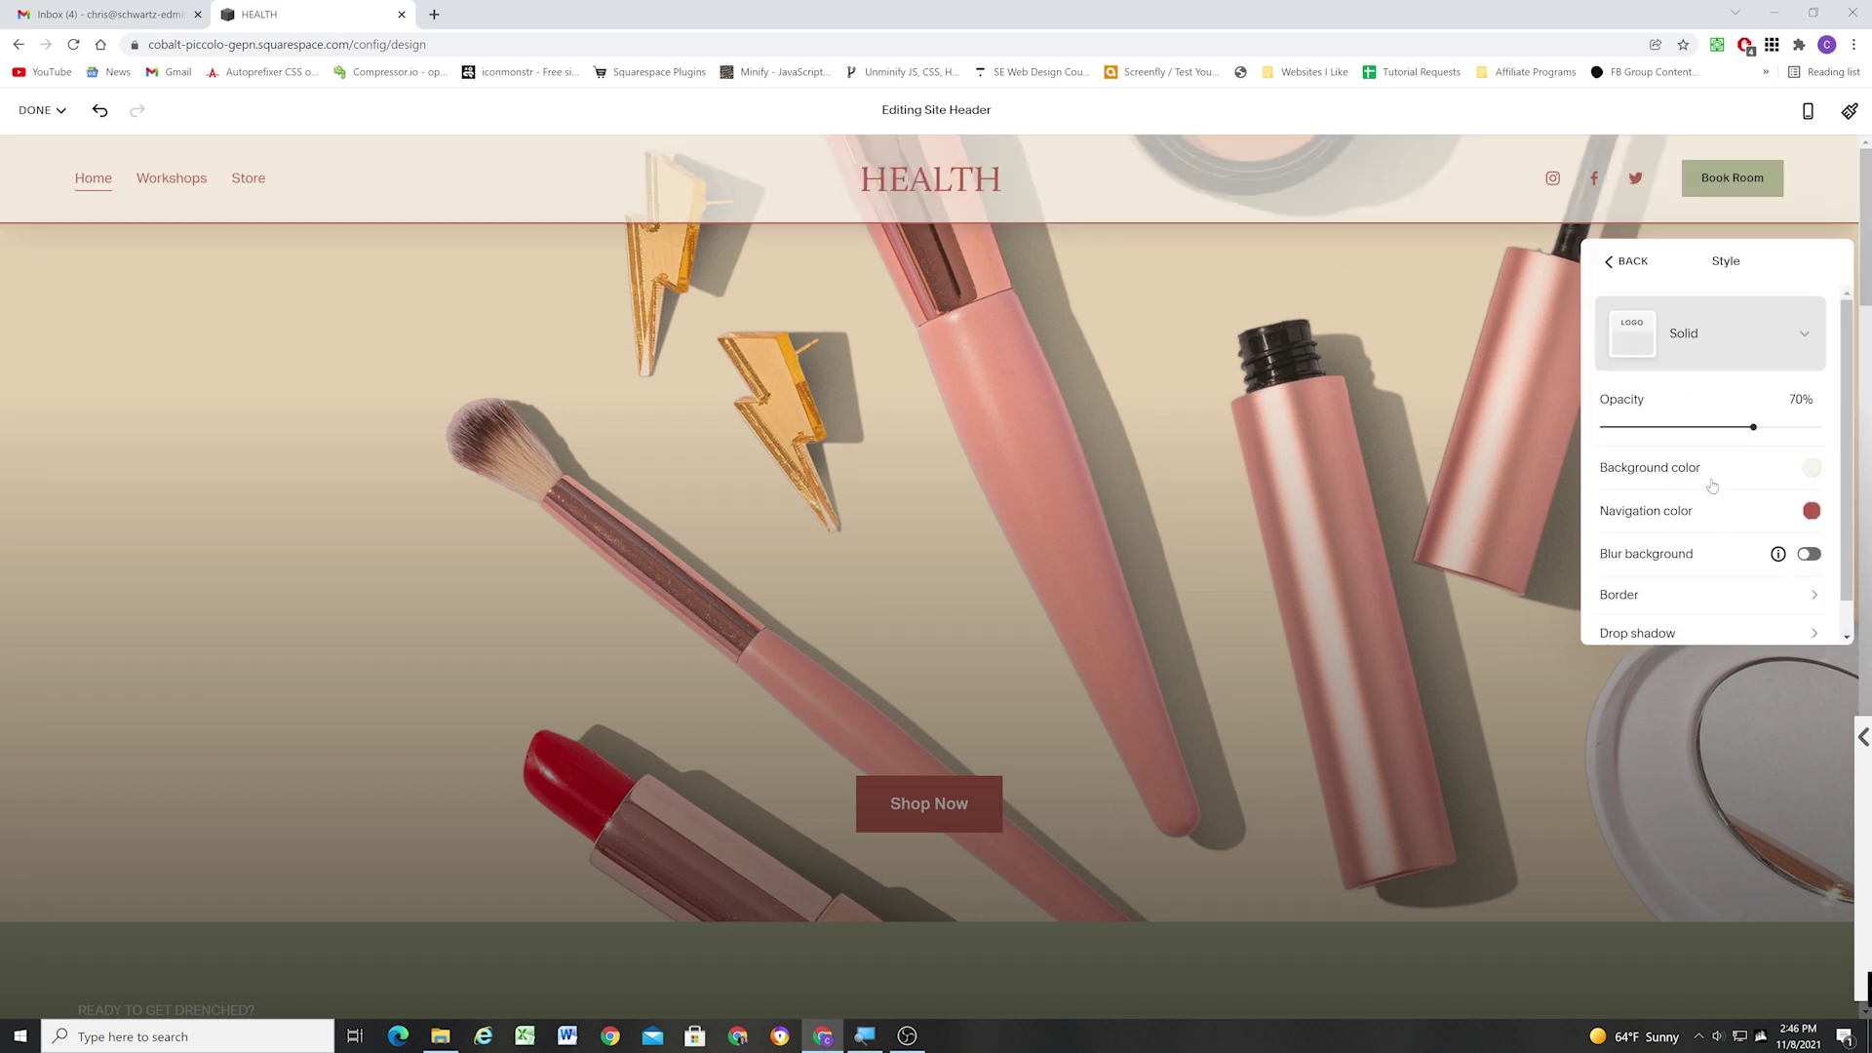